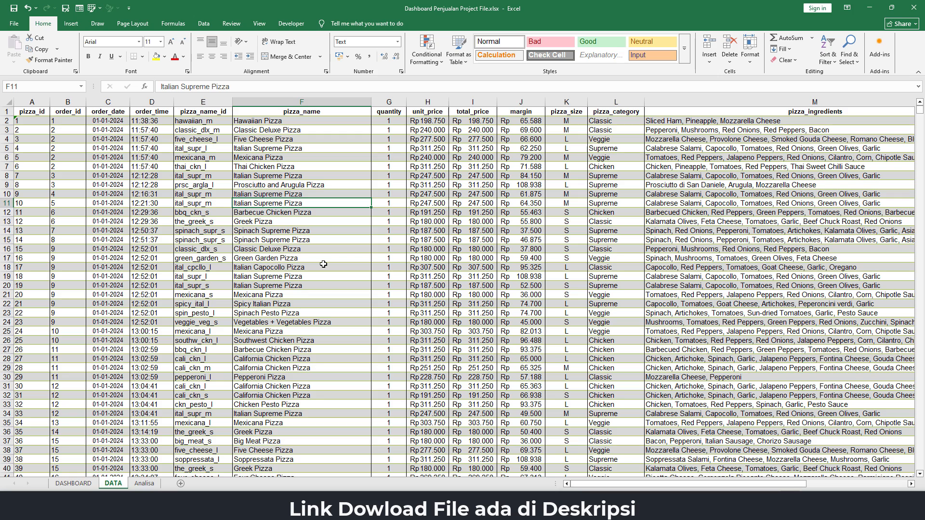
Convert the whole pizza sales data range into a table with headers and name it DATA.
key("ctrl+a")
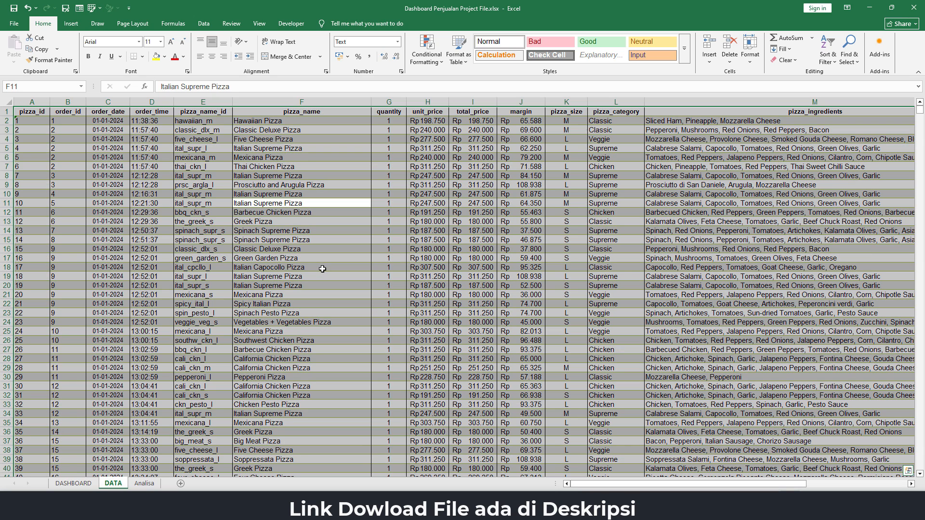
key("ctrl+t")
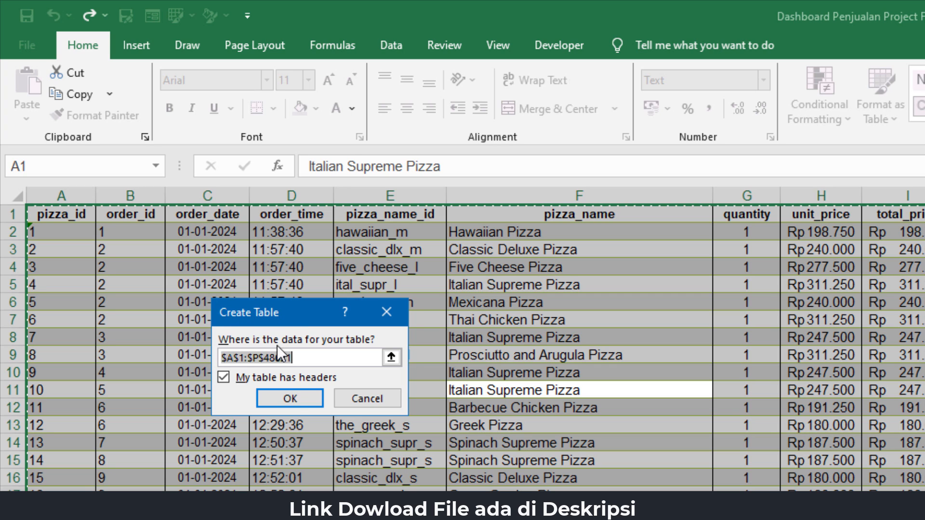
left_click(292, 398)
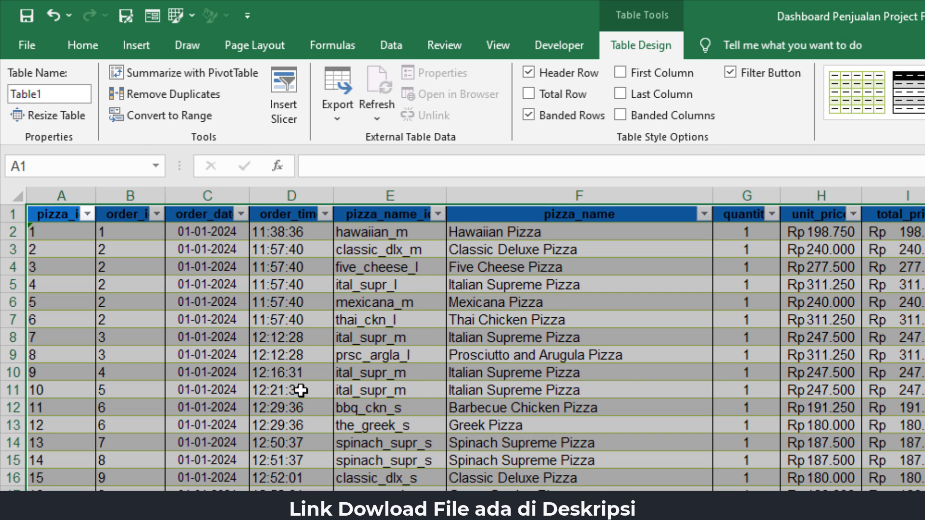
left_click(64, 94)
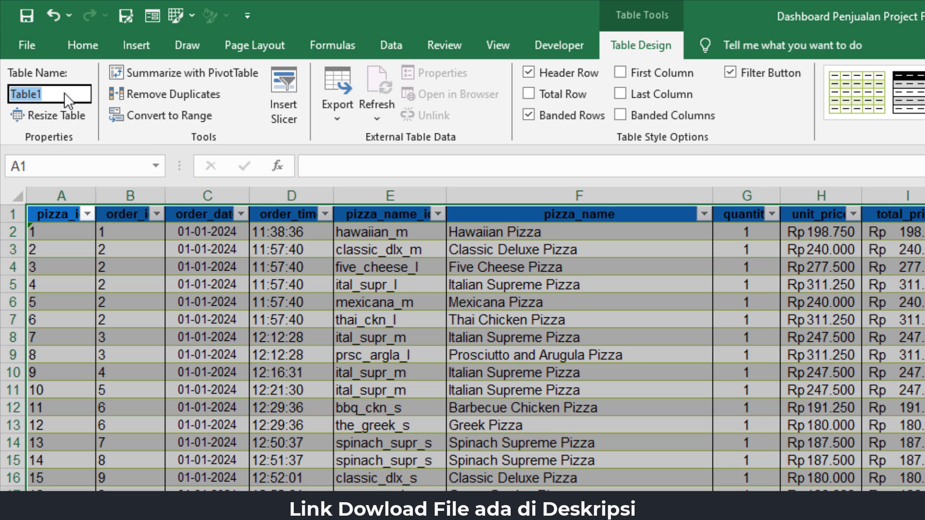
type("DATA")
key("Return")
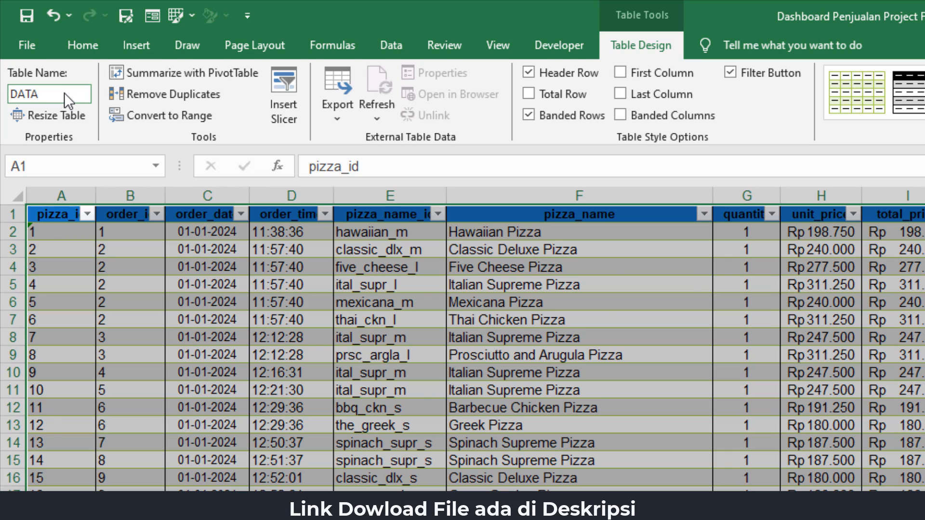
Apply the black gridded Light table style to the DATA table and turn off its filter buttons.
left_click(835, 303)
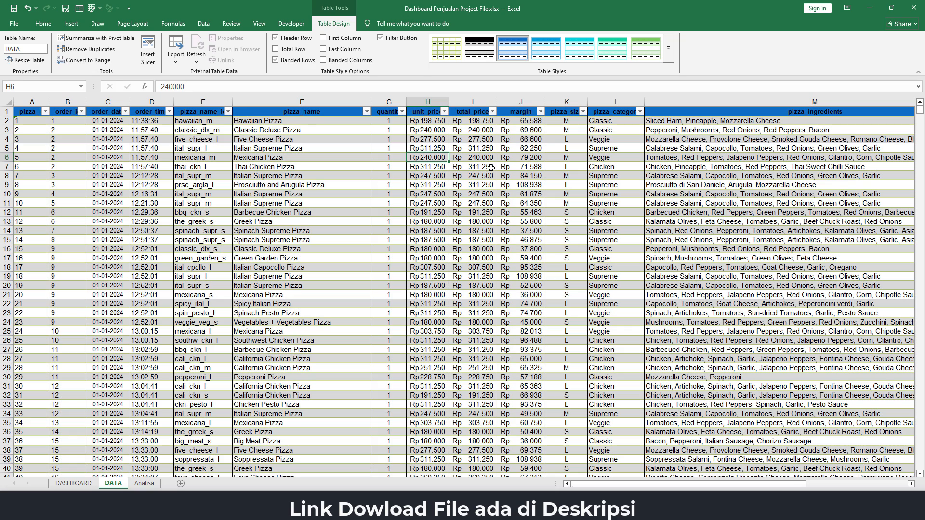
left_click(668, 48)
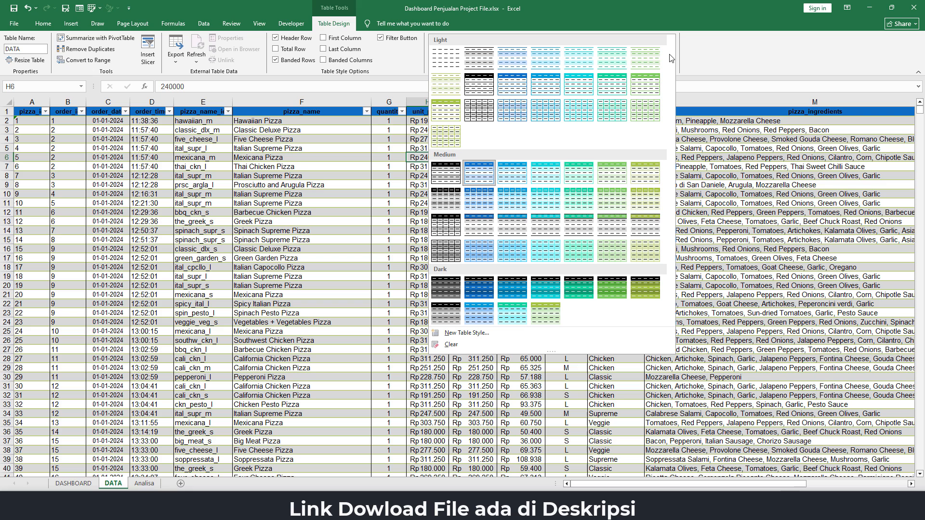
left_click(481, 115)
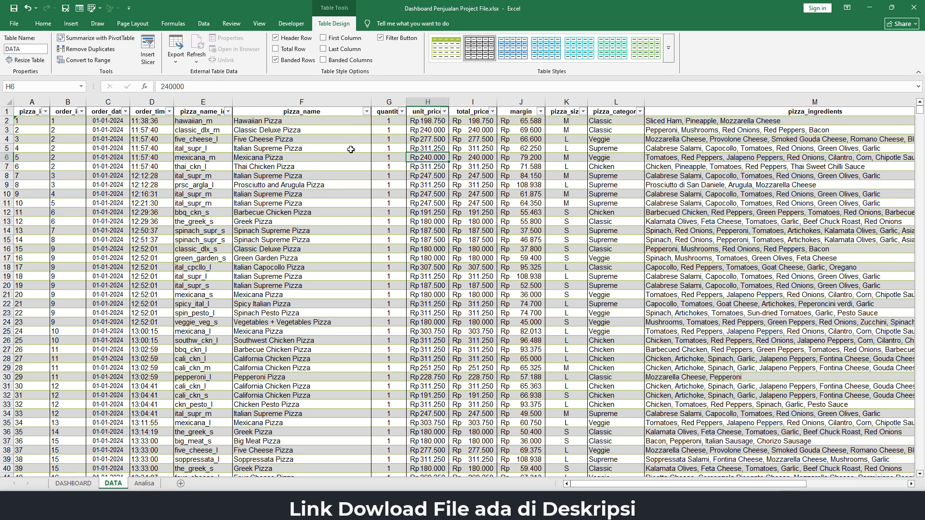
left_click(351, 150)
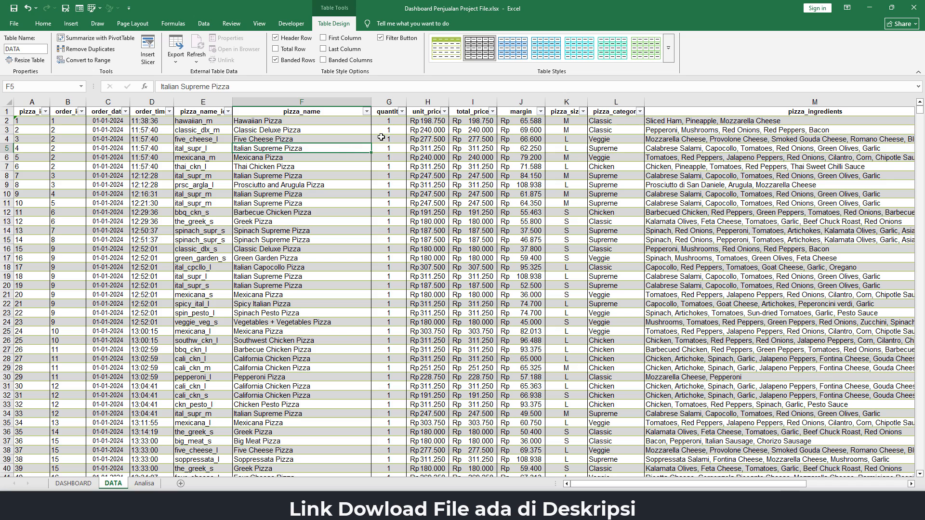
left_click(381, 38)
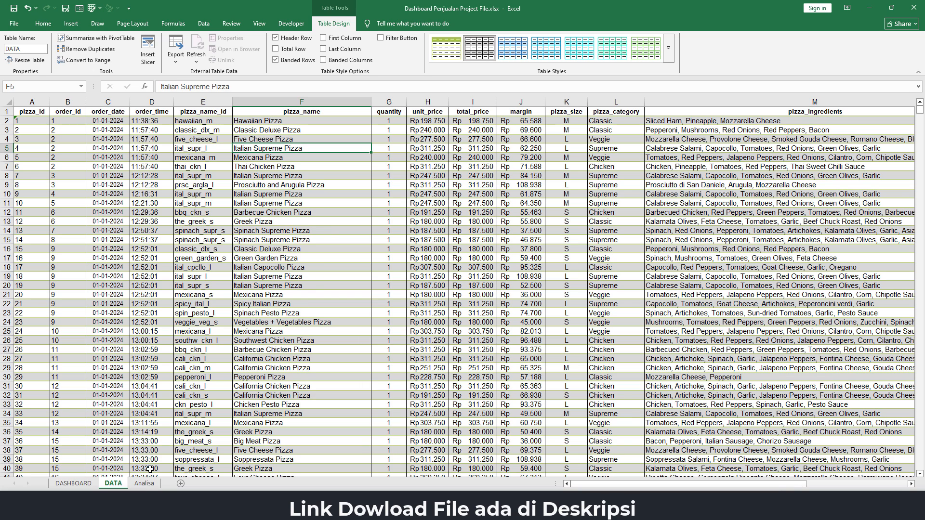
Insert a PivotTable based on the DATA table at cell B5 of the existing Analisa worksheet.
left_click(144, 483)
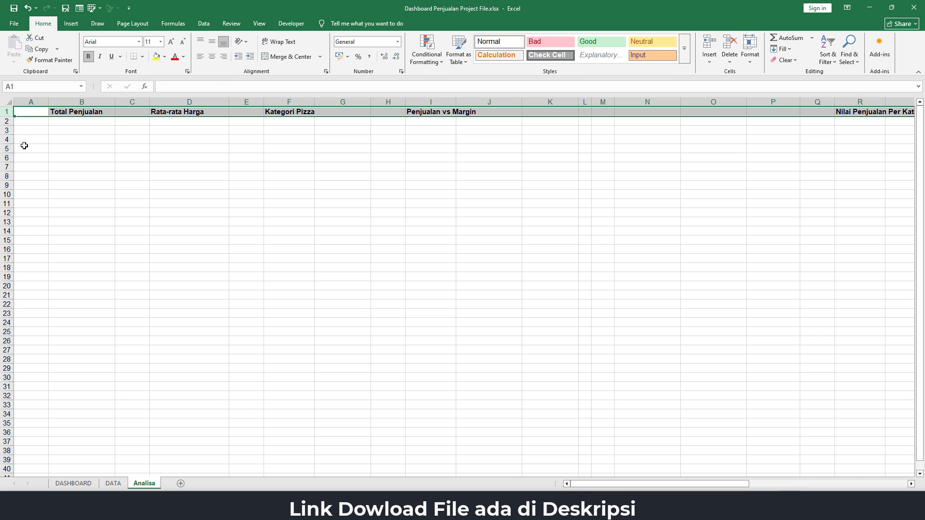
left_click(88, 175)
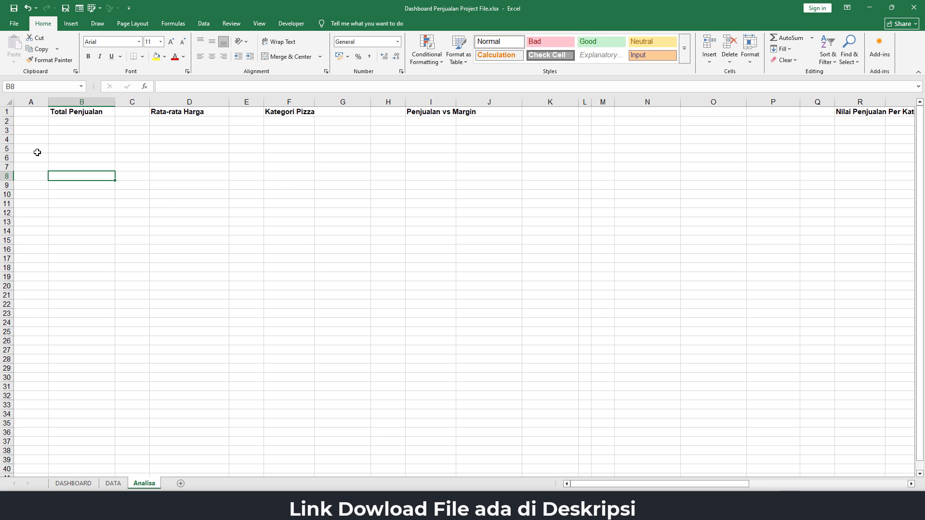
left_click(75, 148)
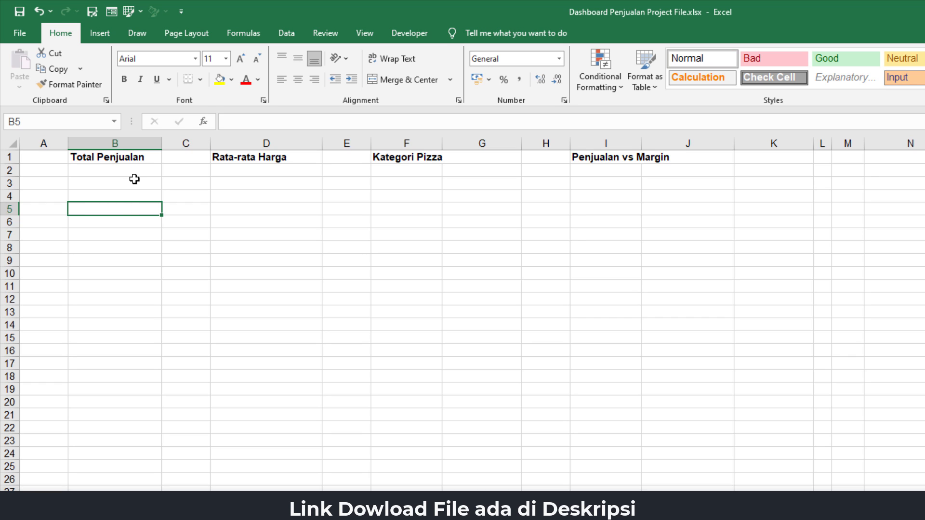
left_click(100, 33)
left_click(25, 62)
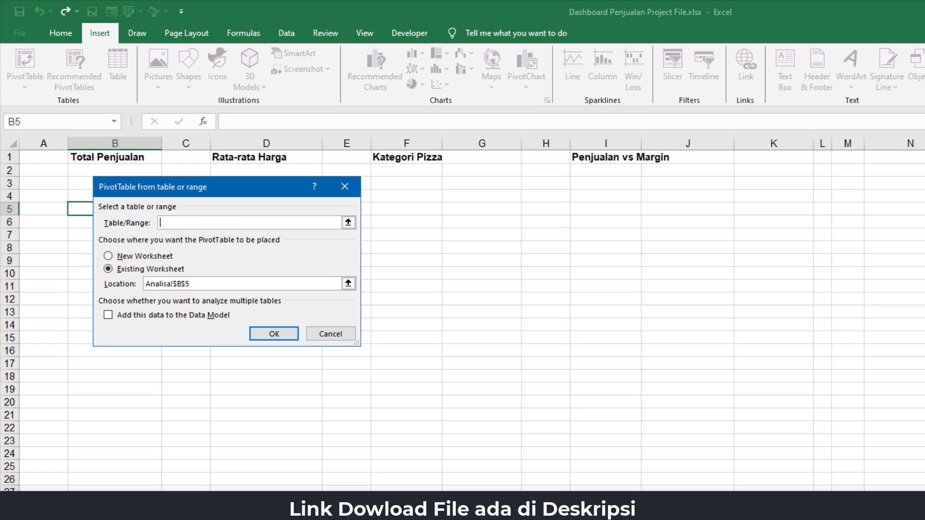
left_click(139, 503)
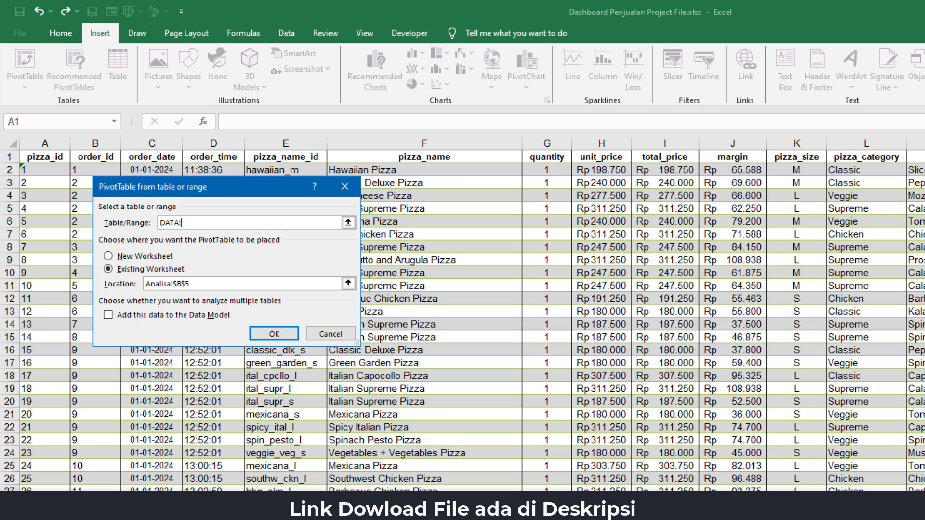
left_click(183, 502)
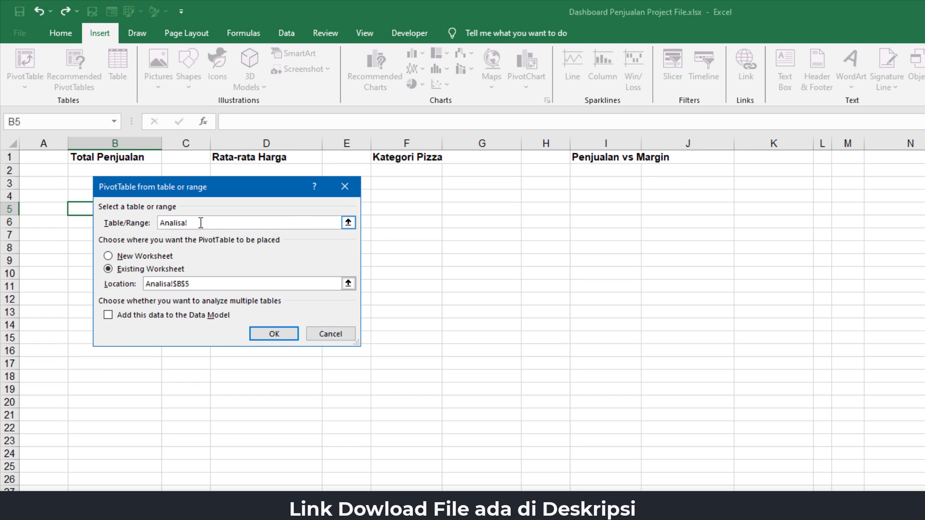
left_click_drag(201, 224, 137, 220)
key("BackSpace")
left_click(270, 334)
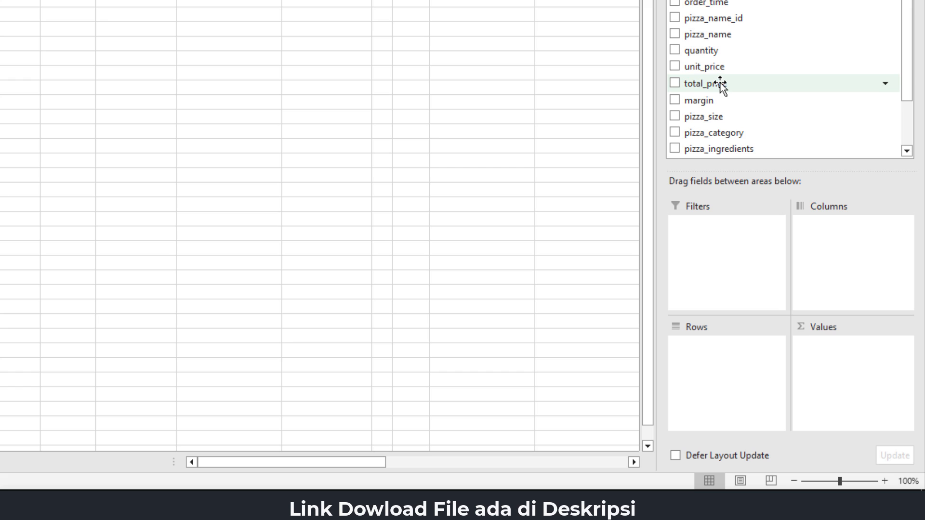
Add total_price as a sum to the values of the PivotTable under Total Penjualan.
left_click_drag(721, 86, 850, 363)
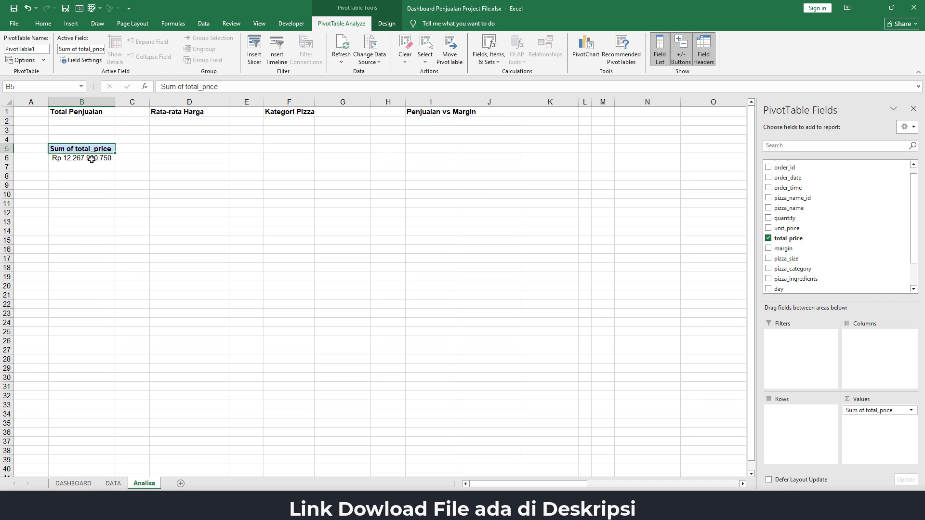
left_click(73, 186)
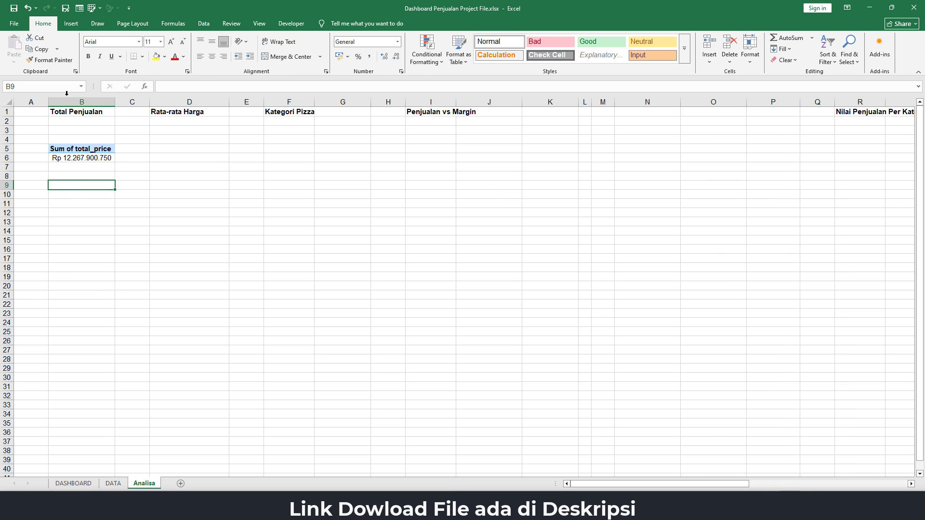
left_click(79, 154)
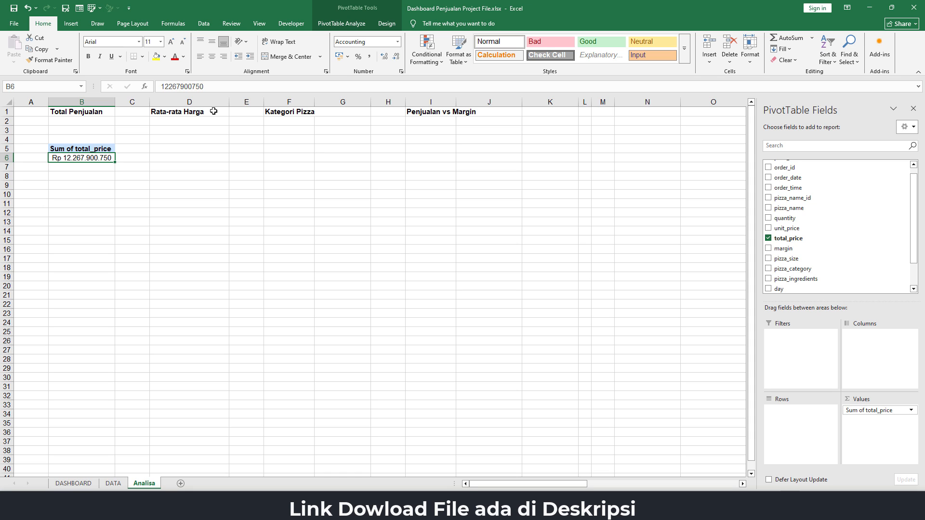
Copy the Sum of total_price PivotTable to cell D5 under Rata-rata Harga.
left_click_drag(89, 148, 89, 157)
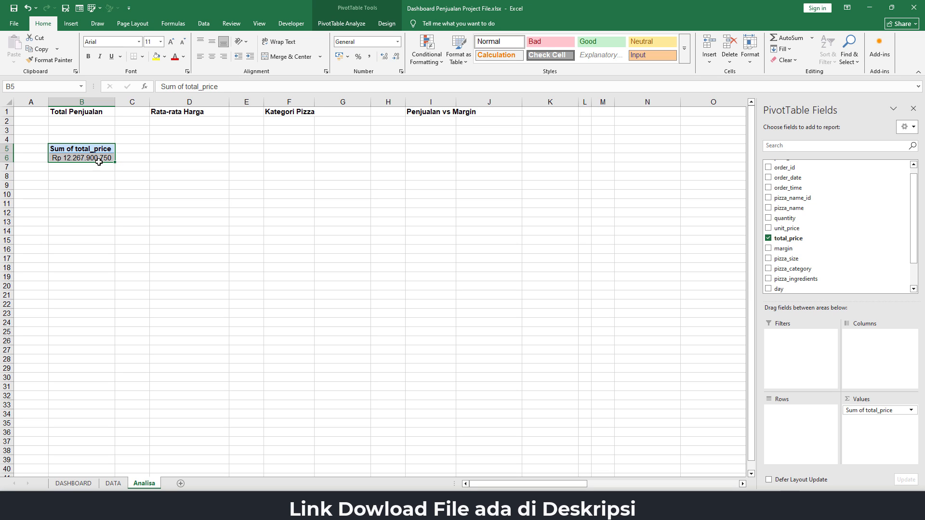
left_click_drag(93, 151, 95, 157)
key("ctrl+c")
left_click(182, 149)
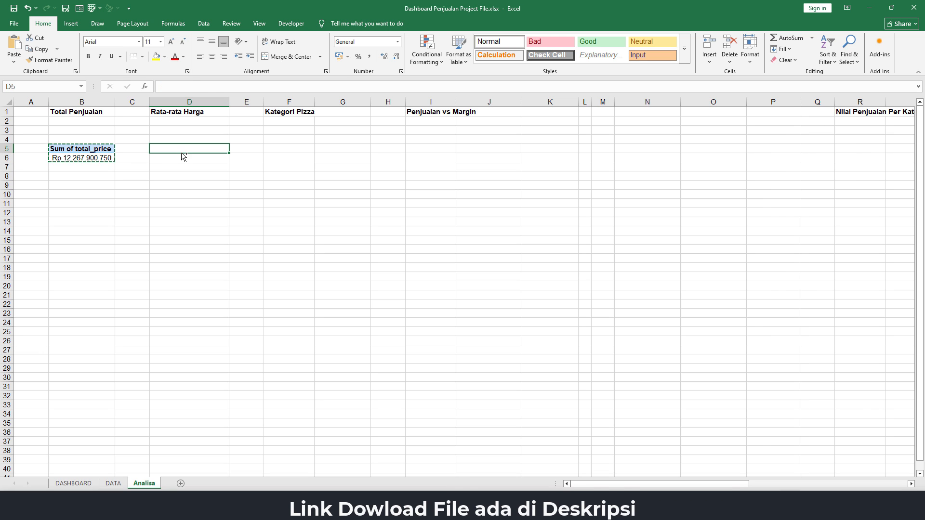
key("ctrl+v")
Summarize total_price by Average in the PivotTable under Rata-rata Harga.
left_click(199, 158)
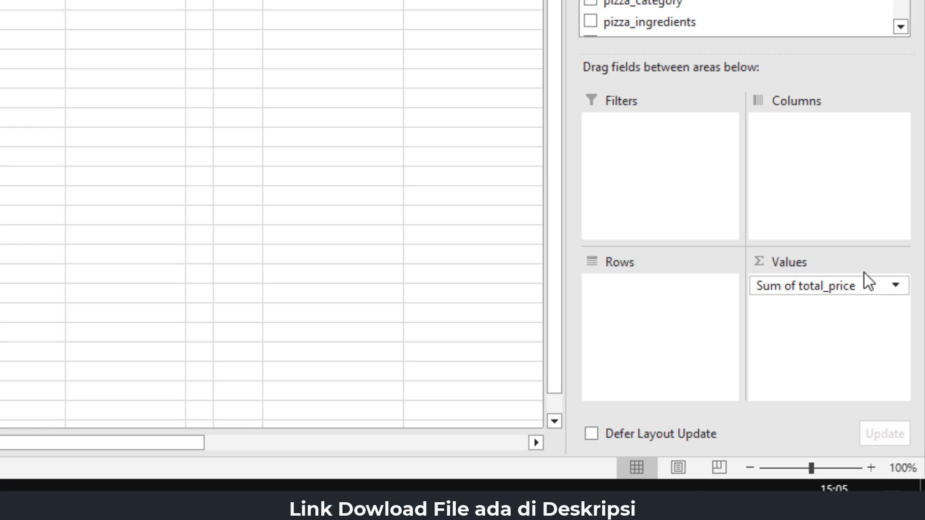
left_click(895, 285)
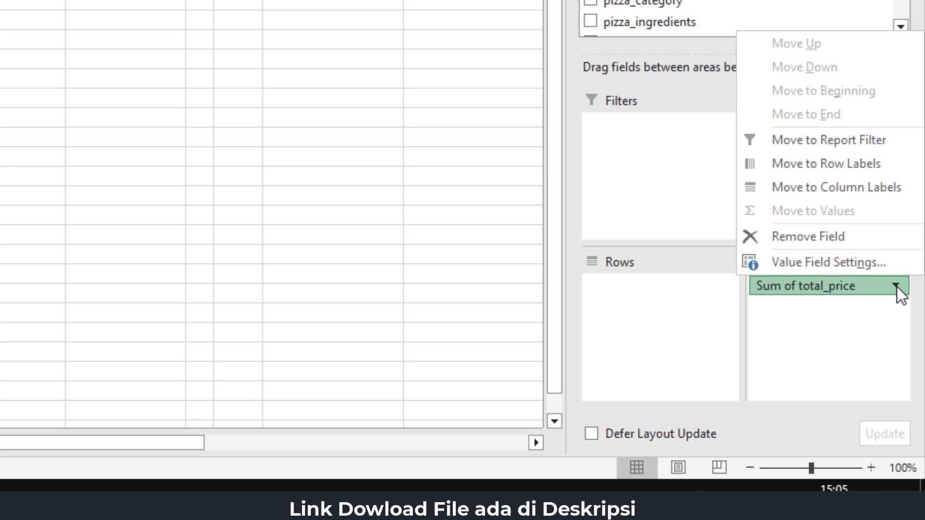
left_click(839, 264)
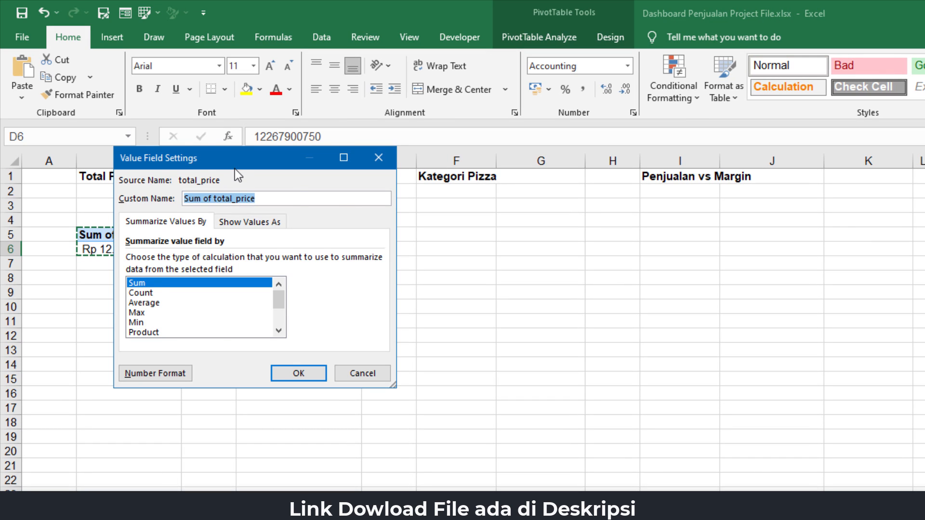
left_click_drag(235, 168, 436, 199)
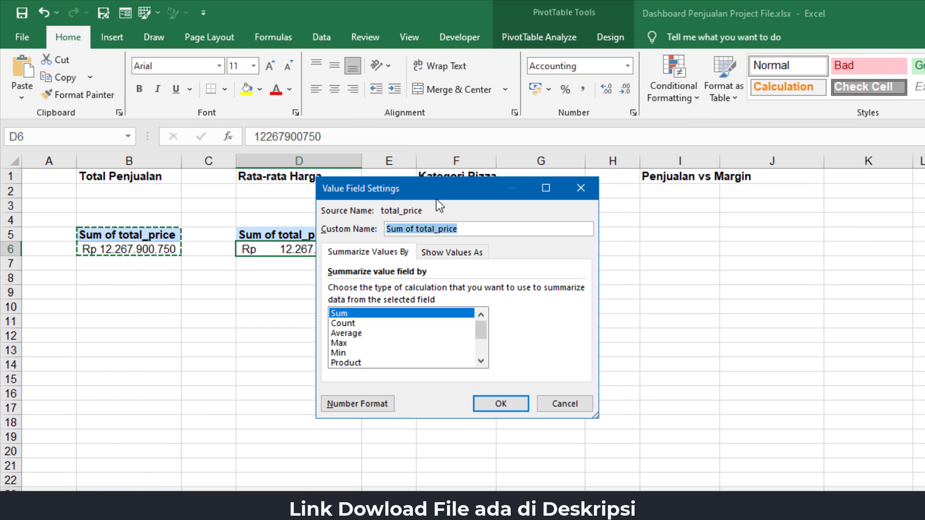
left_click(346, 334)
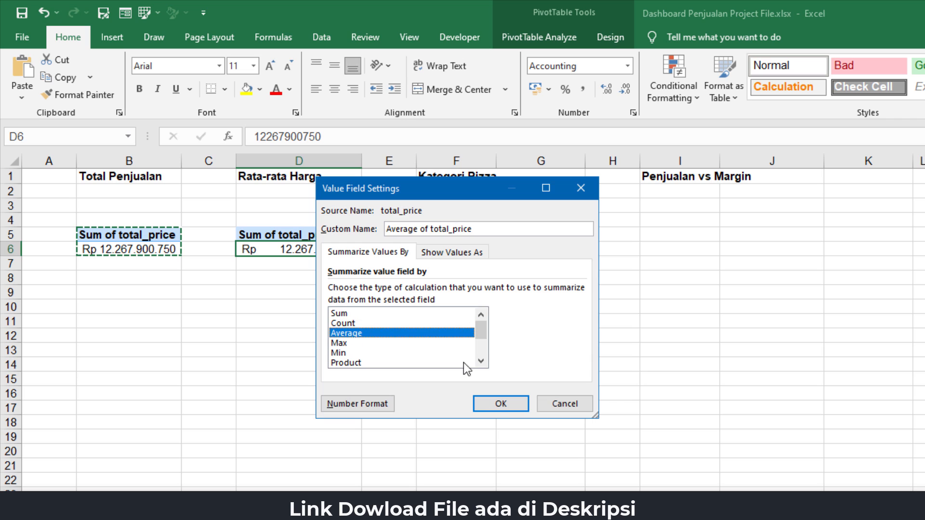
left_click(495, 404)
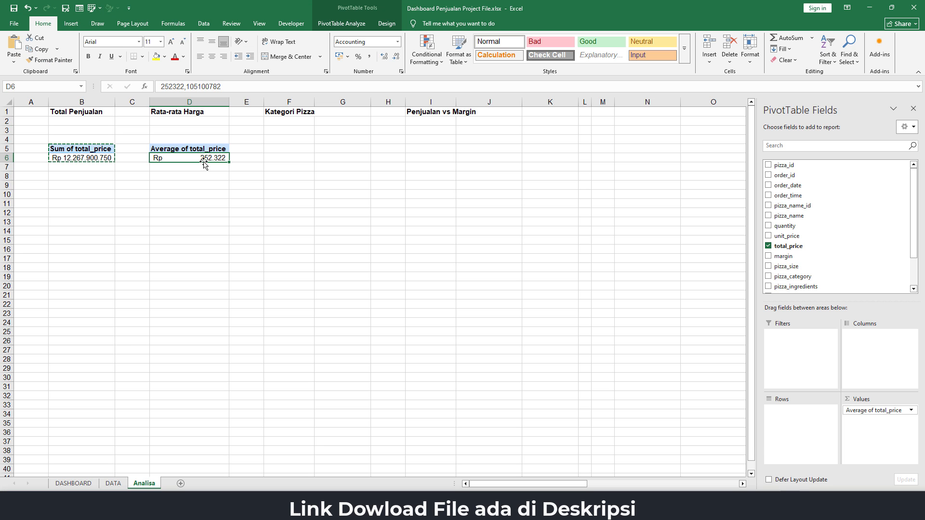
mouse_move(206, 158)
Copy the Average of total_price PivotTable to cell F5 under Kategori Pizza.
left_click(283, 149)
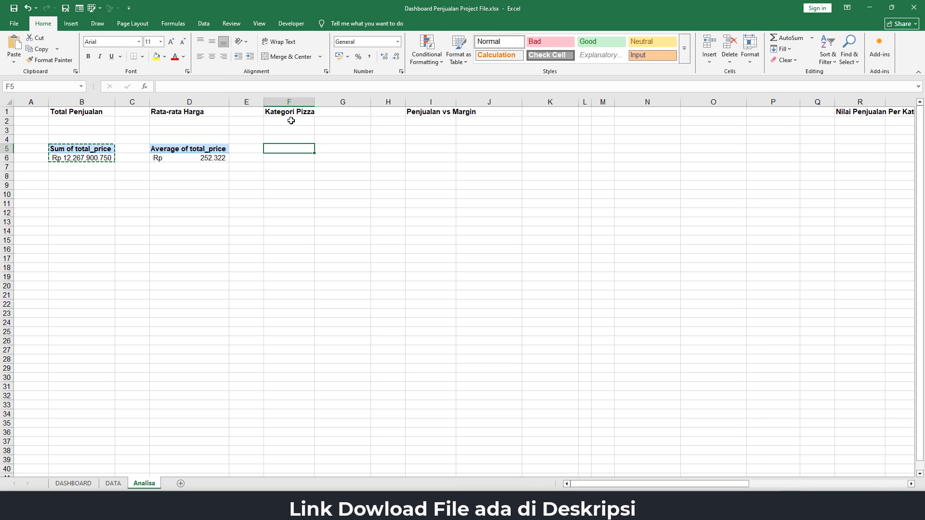
left_click_drag(191, 148, 192, 157)
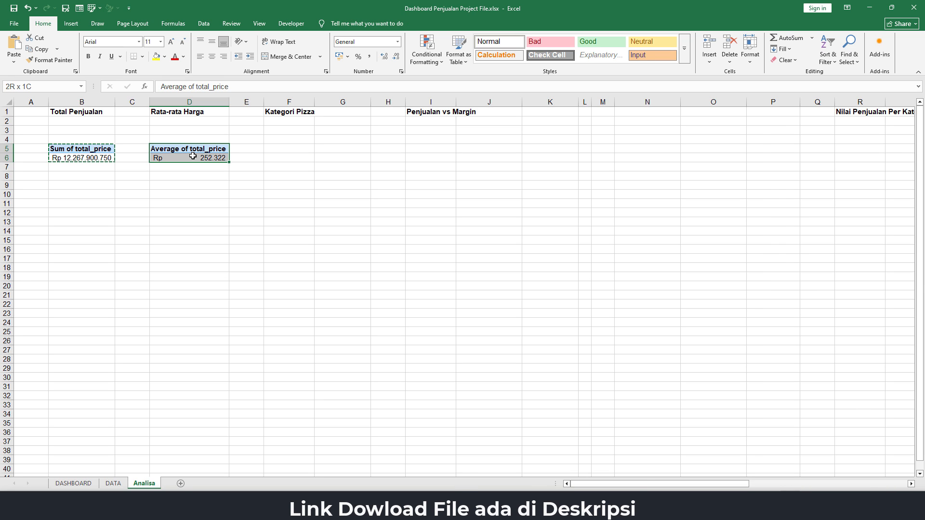
key("ctrl+c")
left_click(281, 149)
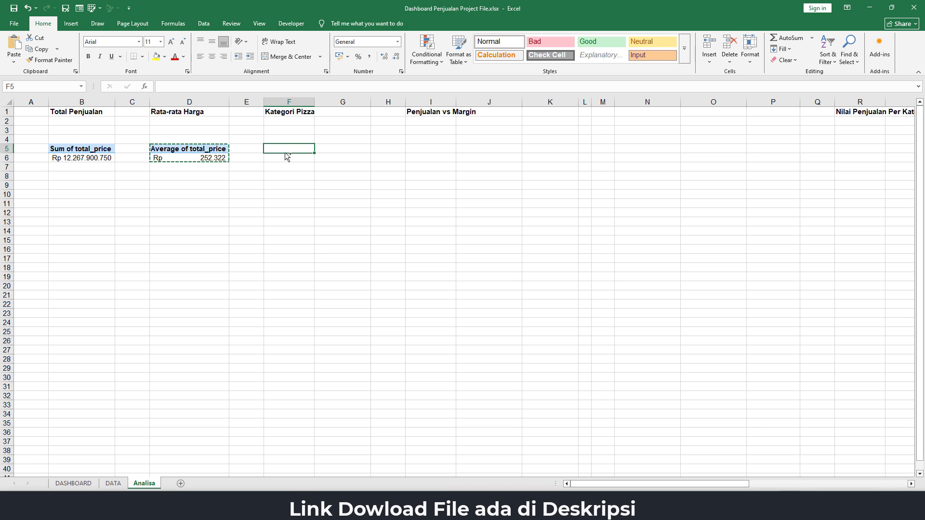
key("ctrl+v")
Add pizza_category to the rows of the Kategori Pizza PivotTable and remove Average of total_price from its values.
left_click(298, 158)
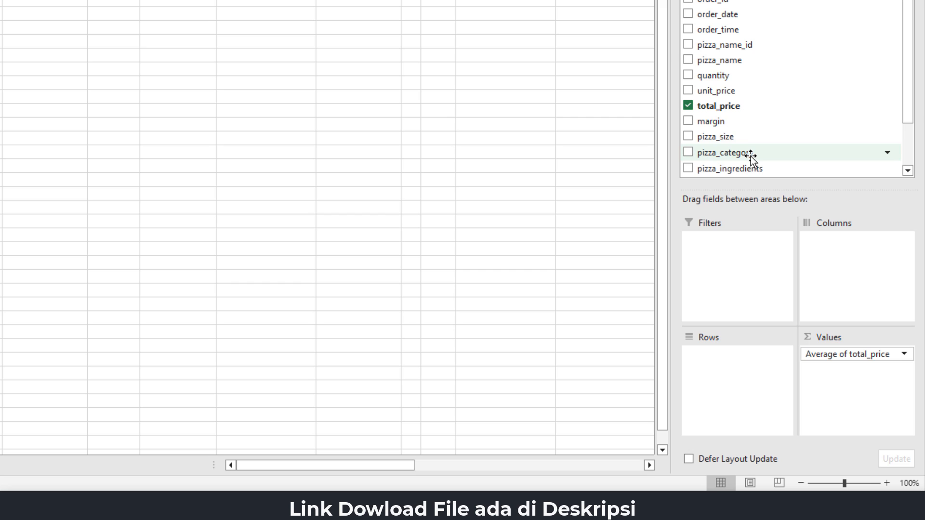
left_click_drag(749, 154, 736, 375)
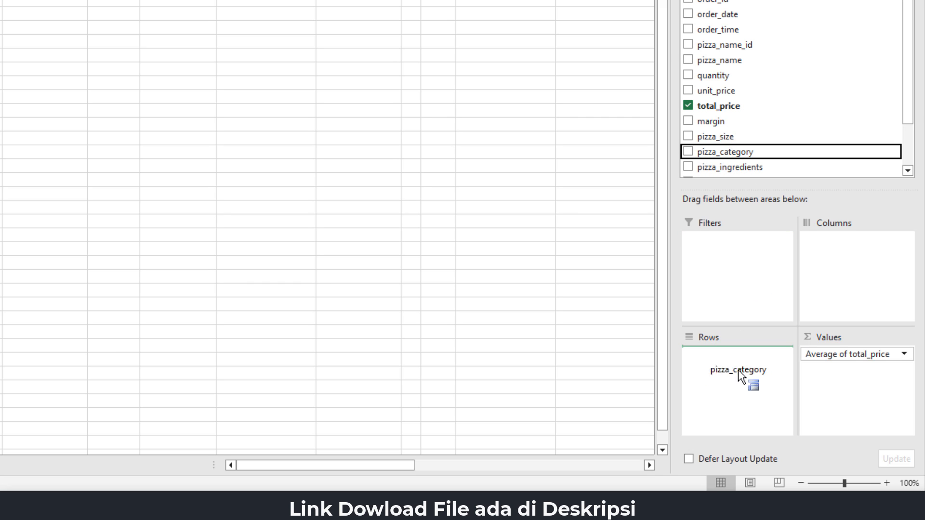
left_click_drag(739, 368, 738, 368)
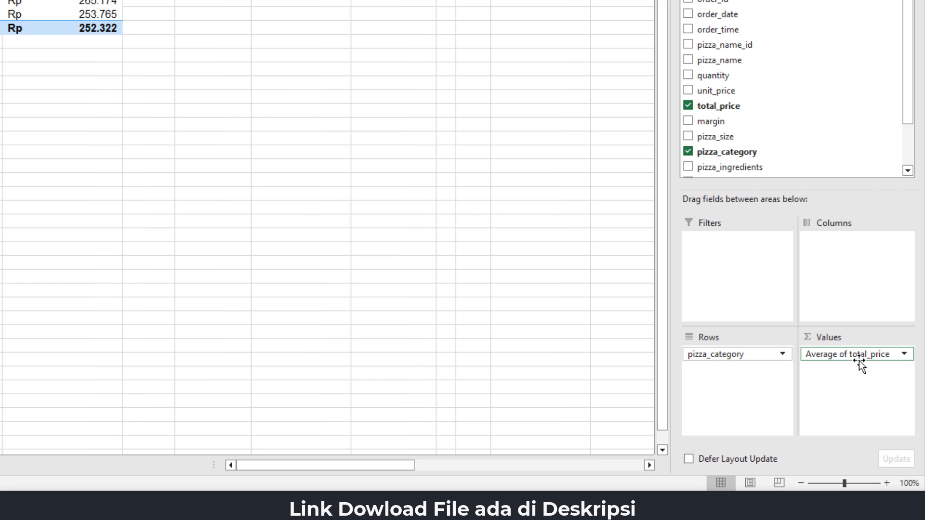
left_click_drag(861, 355, 852, 375)
left_click_drag(834, 355, 561, 327)
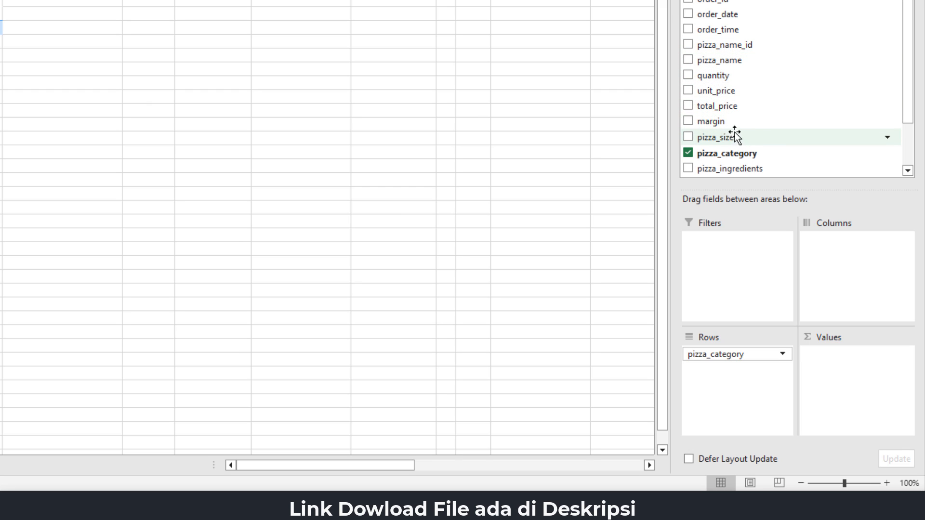
Add quantity to the values of the Kategori Pizza PivotTable and remove its grand total.
left_click_drag(723, 85, 854, 386)
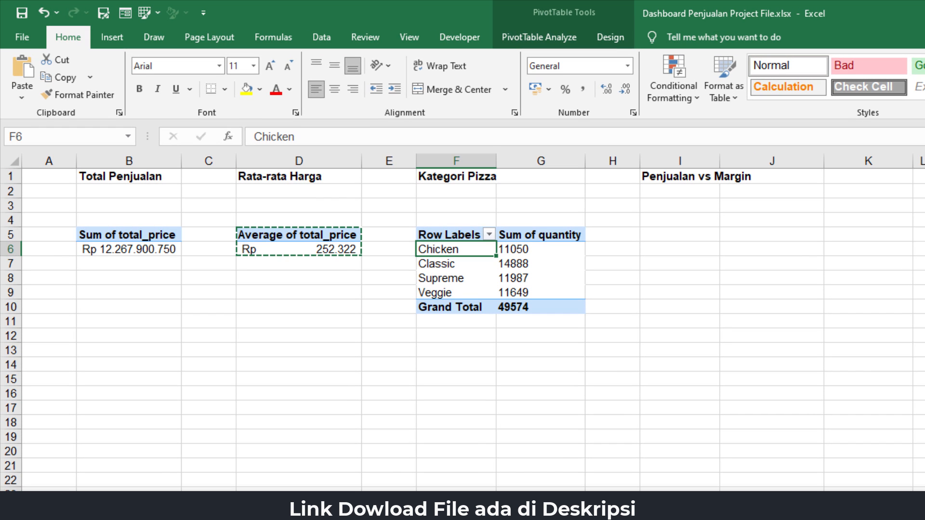
left_click(453, 307)
right_click(453, 307)
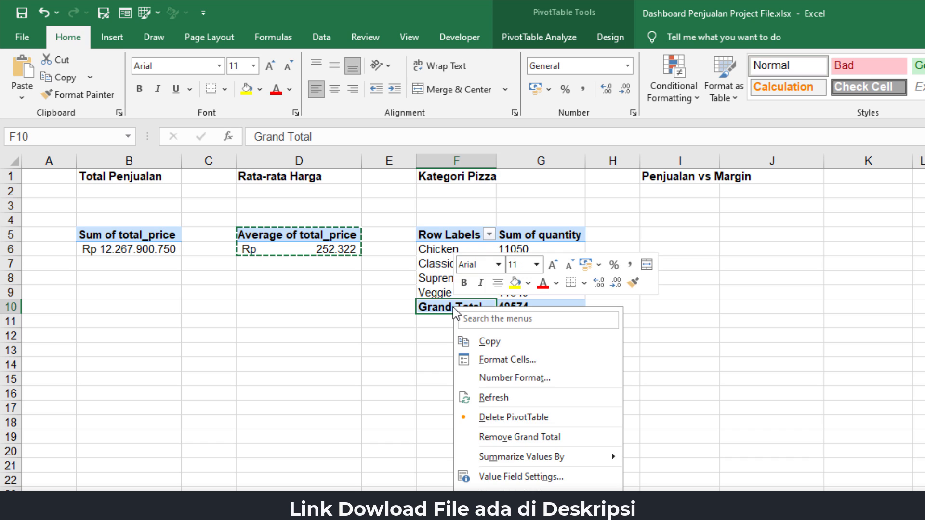
left_click(432, 336)
left_click(456, 288)
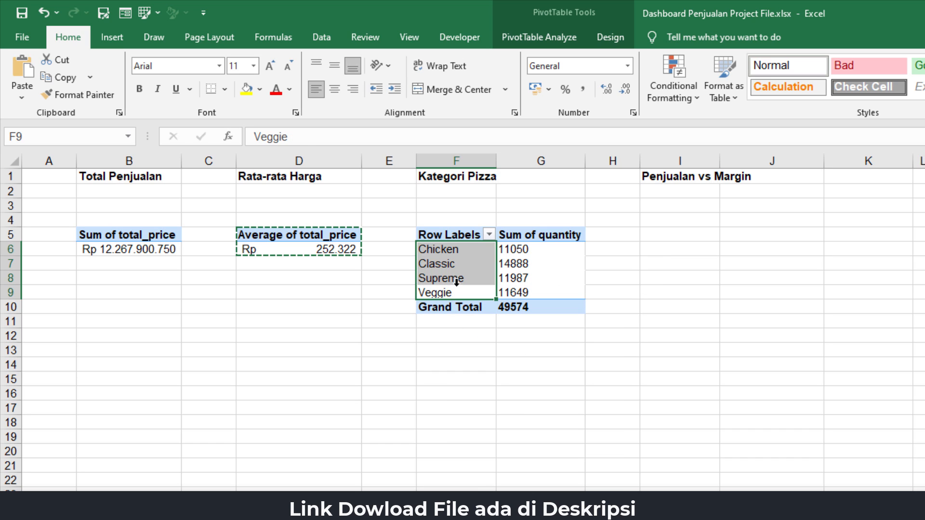
left_click(453, 307)
right_click(454, 307)
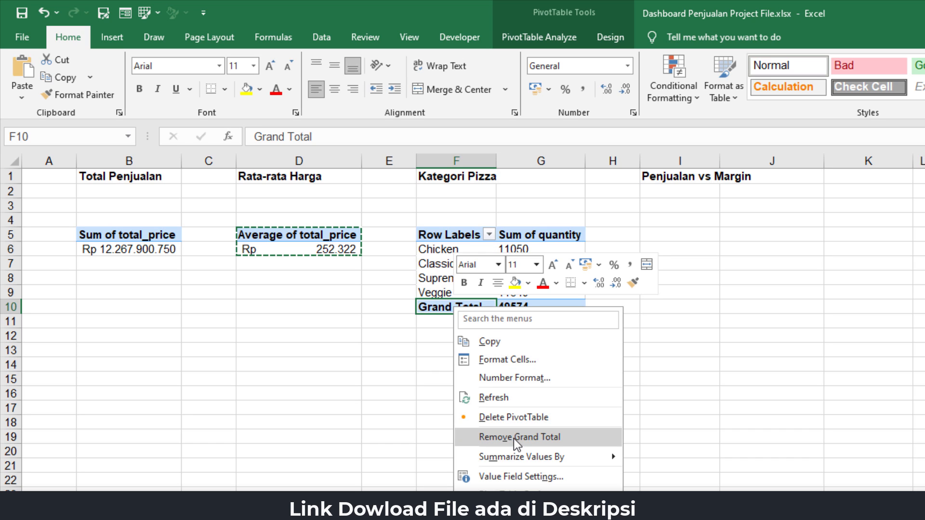
left_click(517, 437)
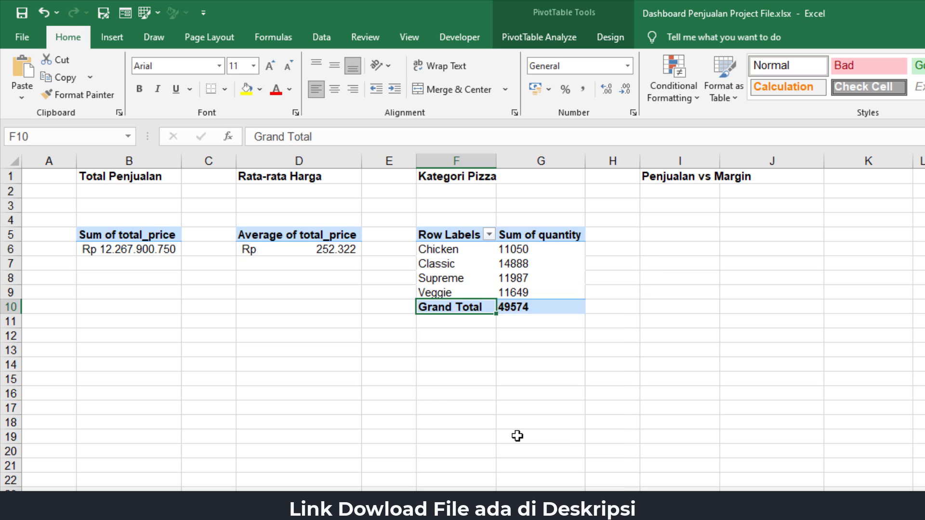
Show the Sum of quantity values in the Kategori Pizza PivotTable as % of Grand Total.
left_click(540, 250)
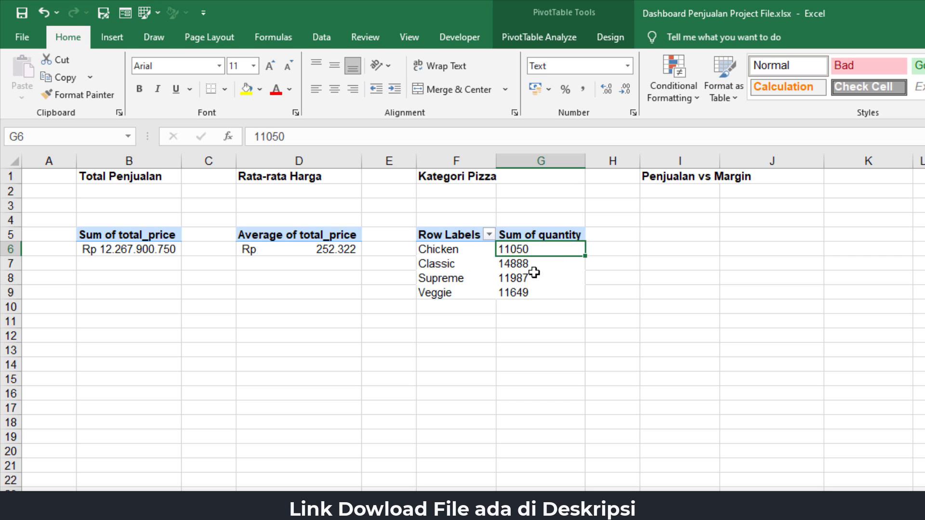
right_click(531, 268)
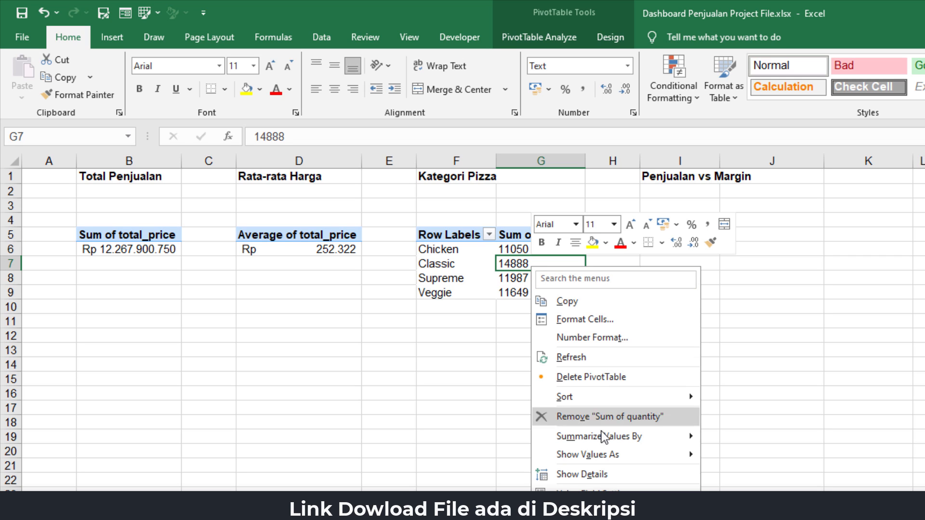
mouse_move(608, 459)
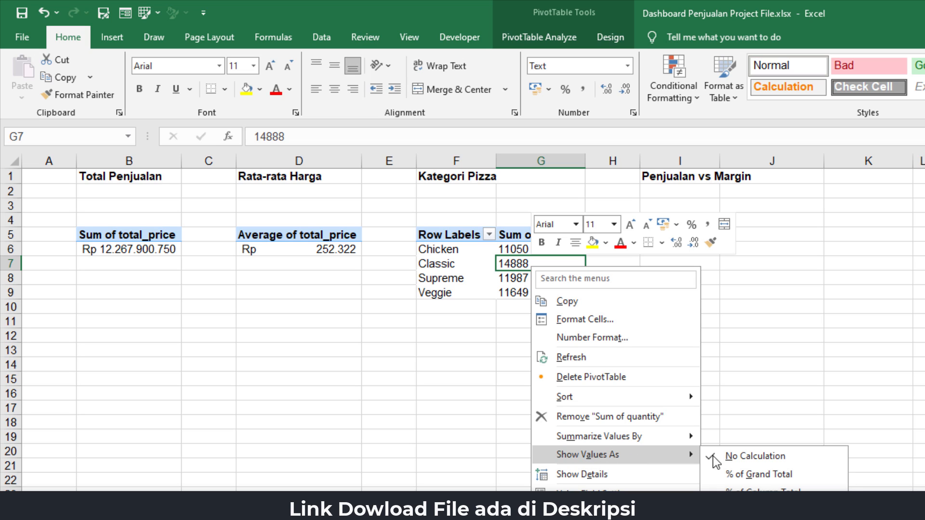
left_click(753, 475)
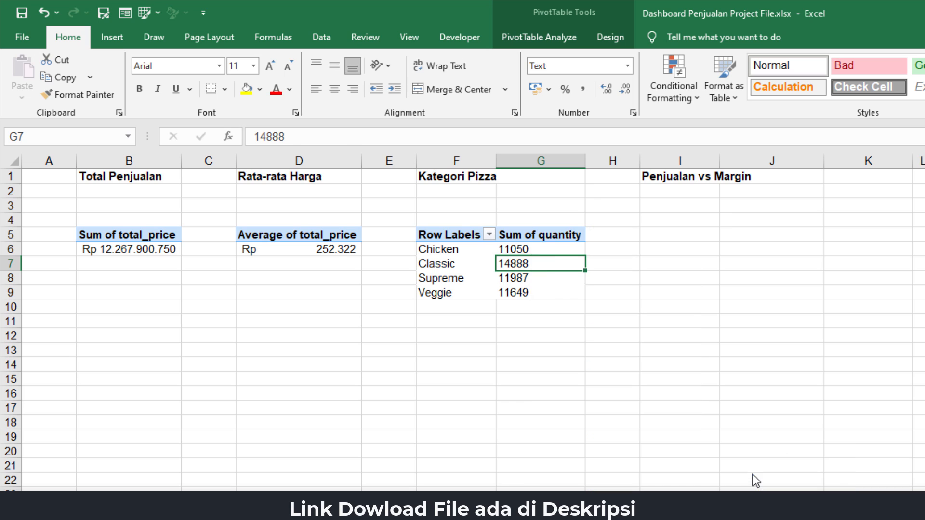
left_click(552, 297)
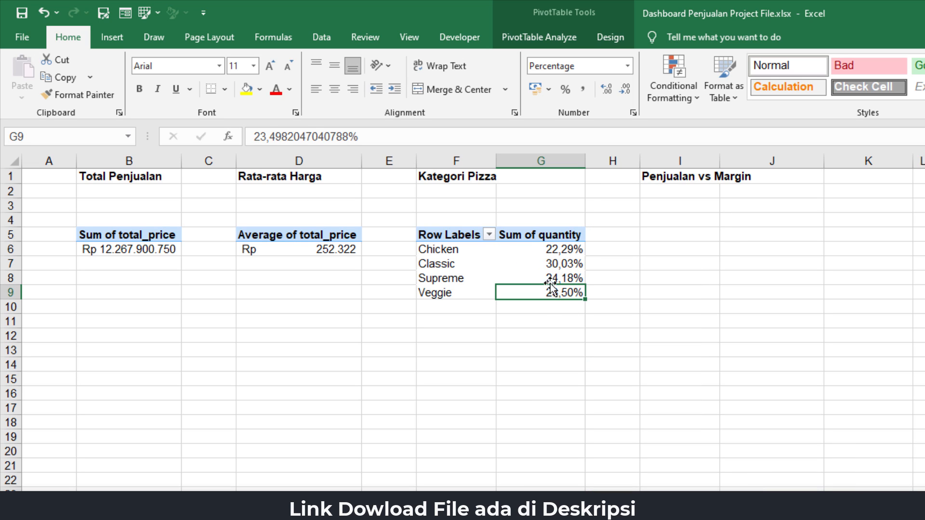
Reduce the percentages in G6:G9 to zero decimal places.
left_click_drag(543, 250, 538, 294)
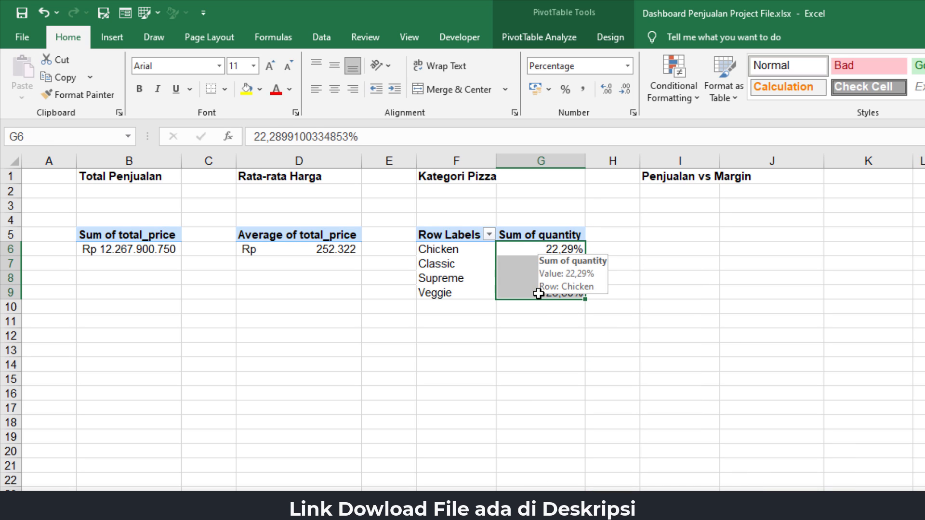
left_click(626, 91)
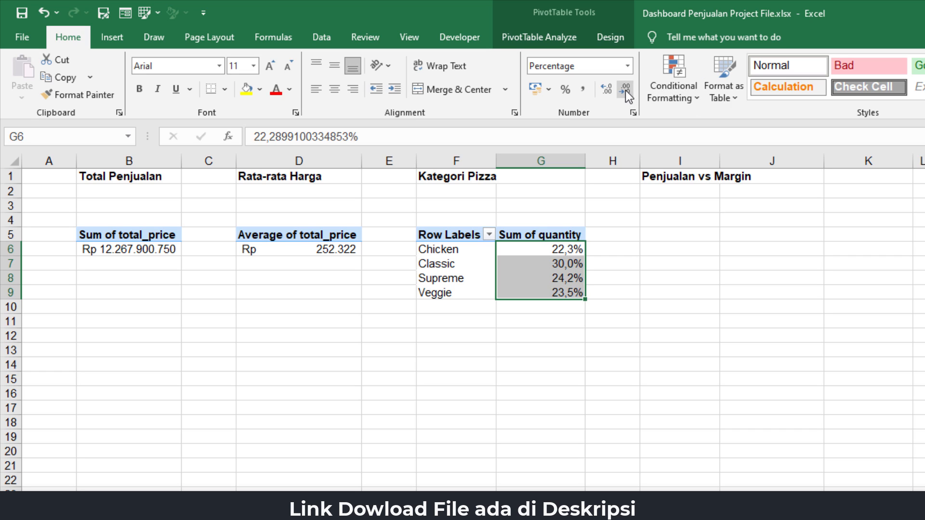
left_click(626, 91)
left_click(554, 332)
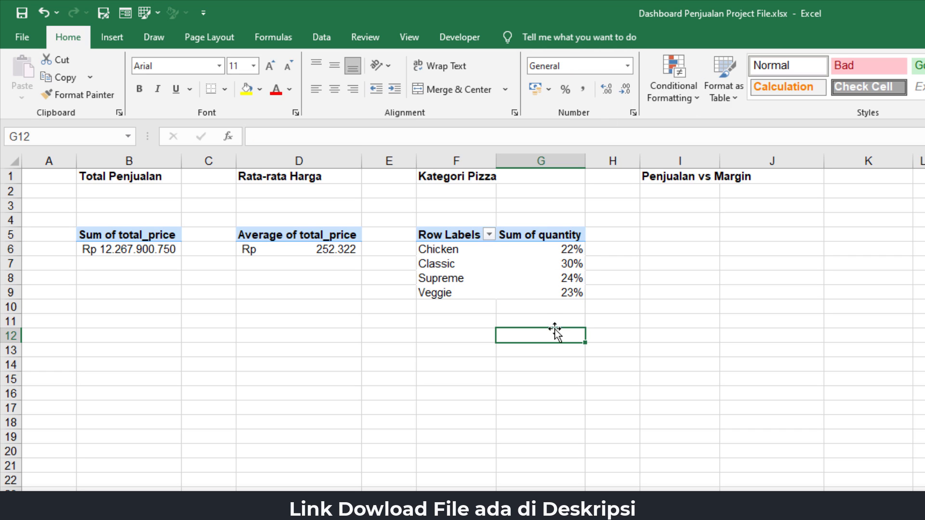
Insert a basic Radar chart without markers from the Kategori Pizza data in F6:G9.
left_click_drag(450, 251, 543, 291)
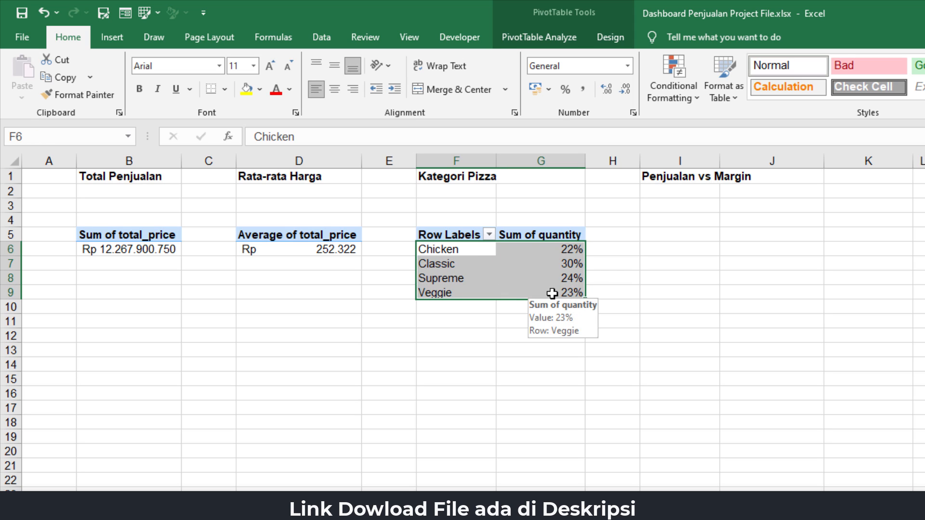
left_click(115, 39)
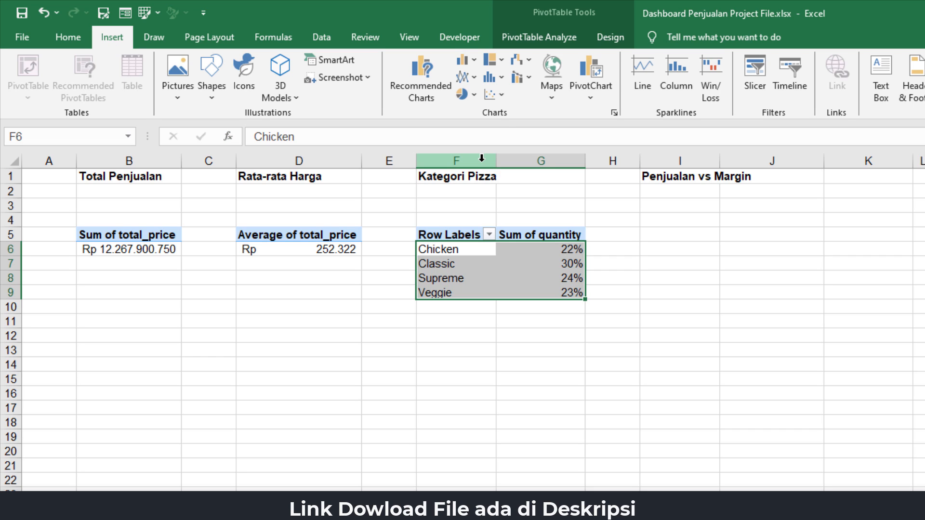
left_click(420, 72)
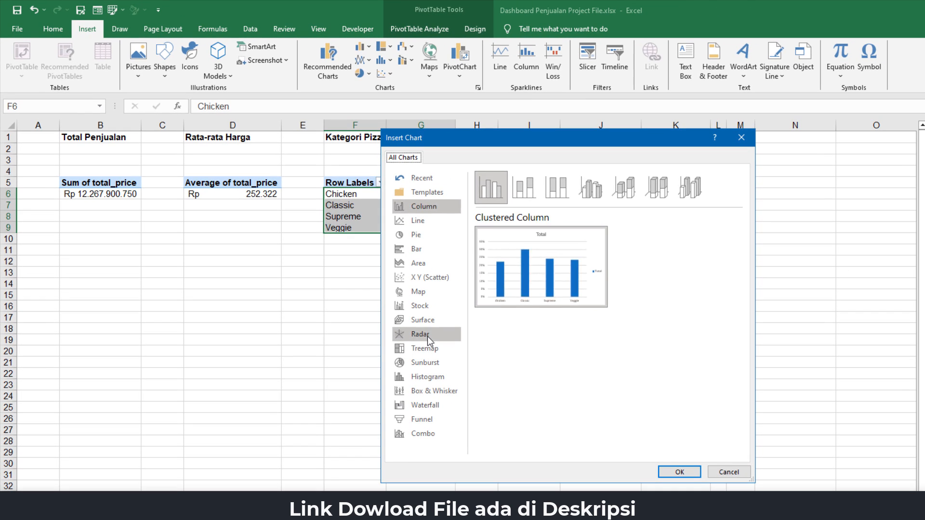
left_click(465, 367)
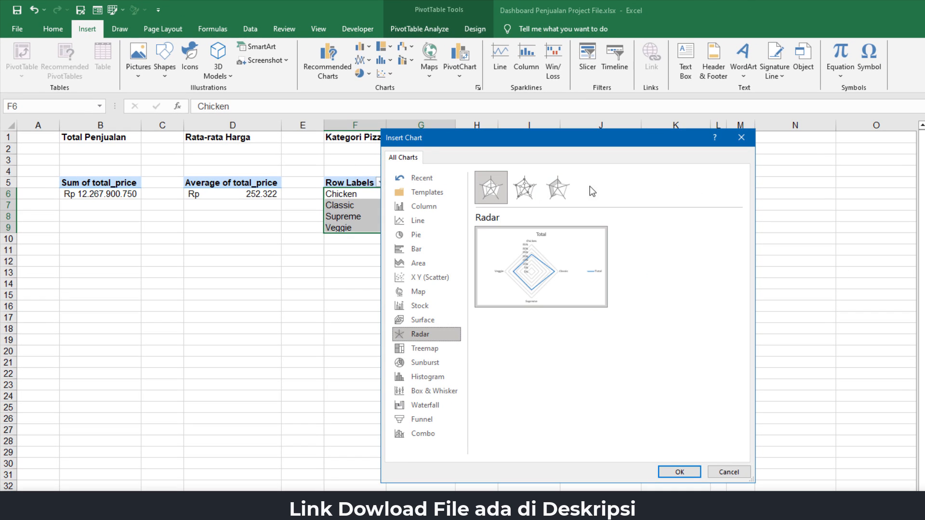
left_click(524, 188)
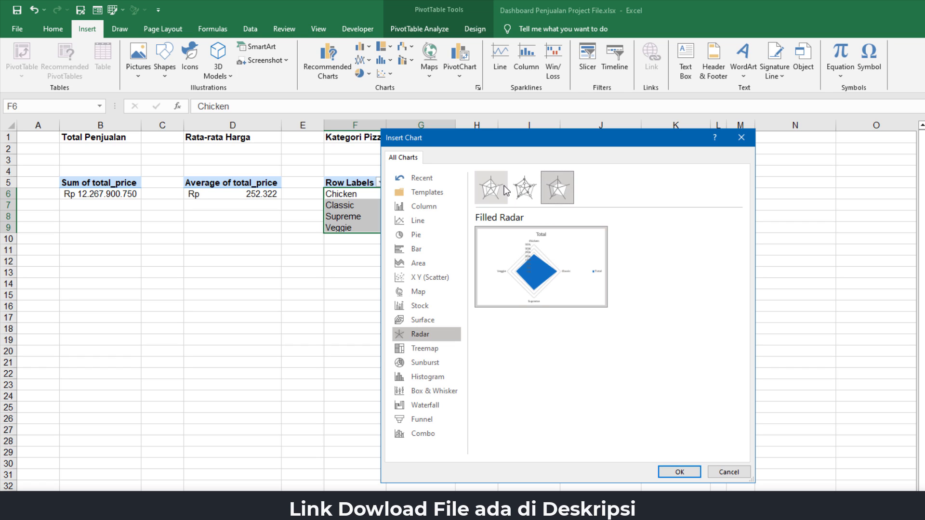
left_click(488, 176)
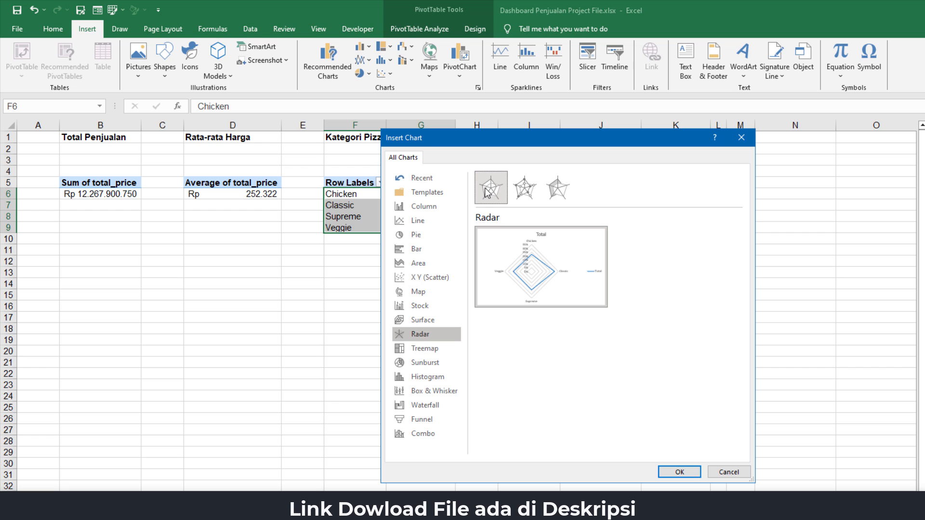
left_click(679, 472)
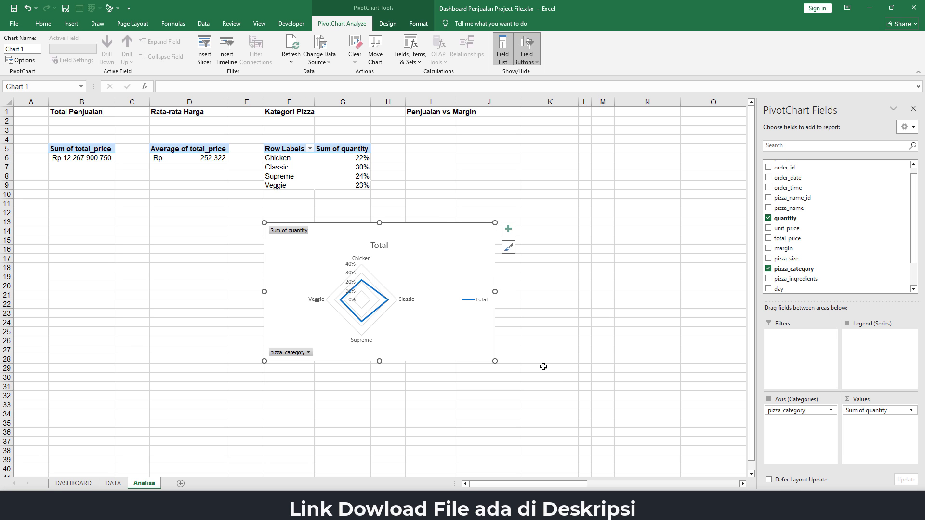
Move the radar chart up and left toward the Kategori Pizza table and hide all its field buttons.
left_click_drag(438, 227, 412, 205)
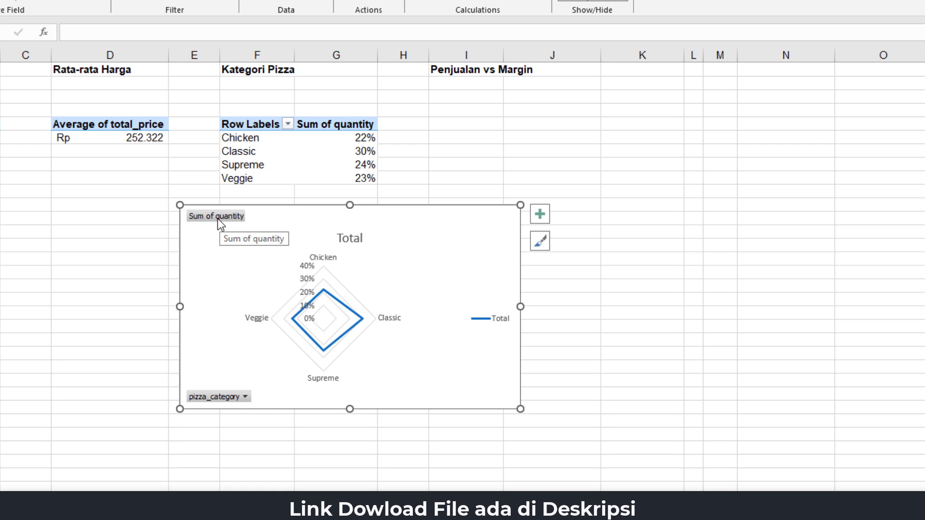
right_click(217, 218)
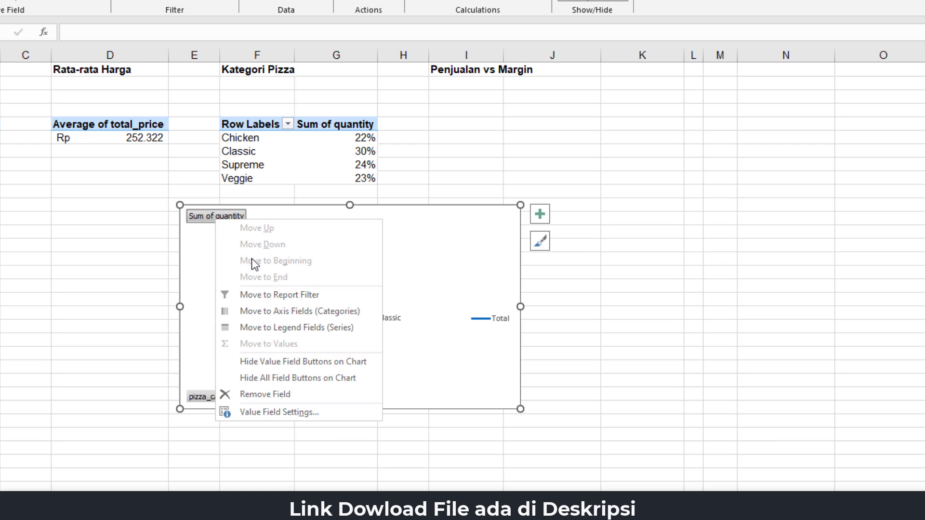
left_click(282, 379)
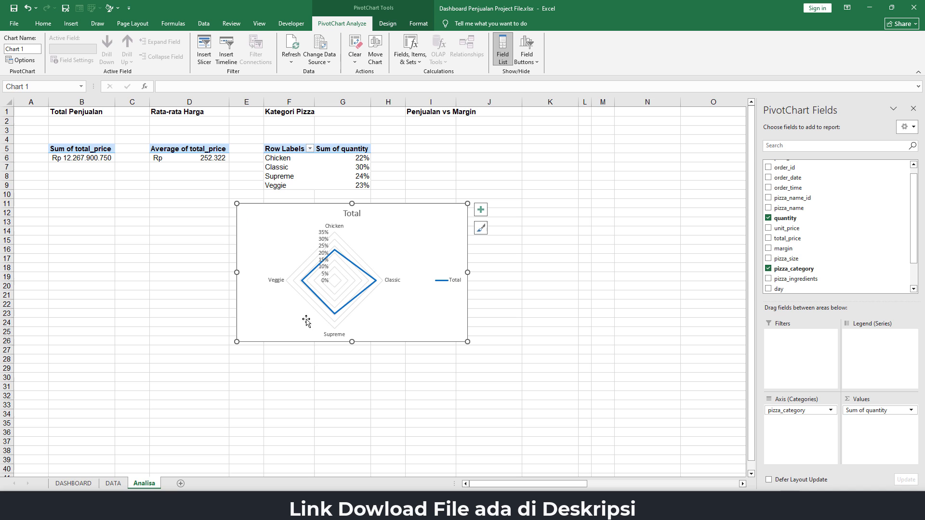
Delete the title, the legend and the percentage axis labels from the radar chart.
left_click(361, 218)
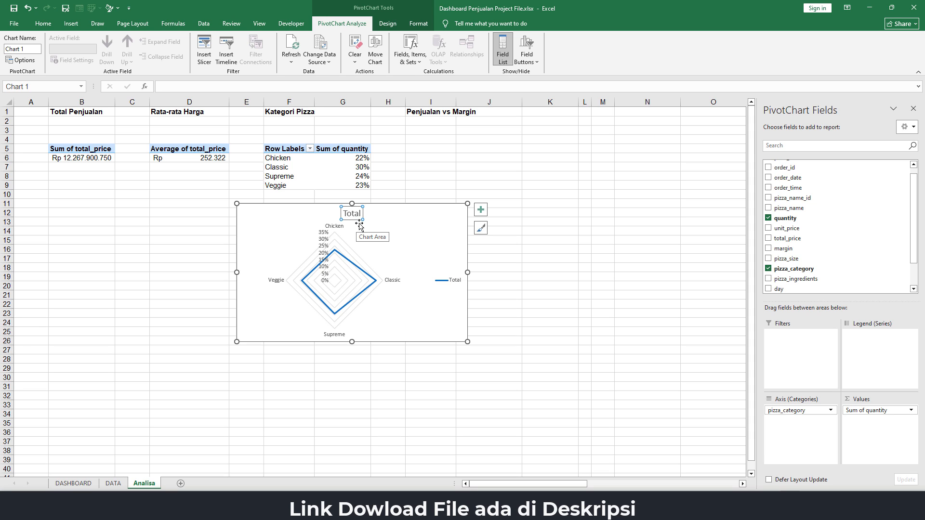
key("Delete")
left_click(444, 272)
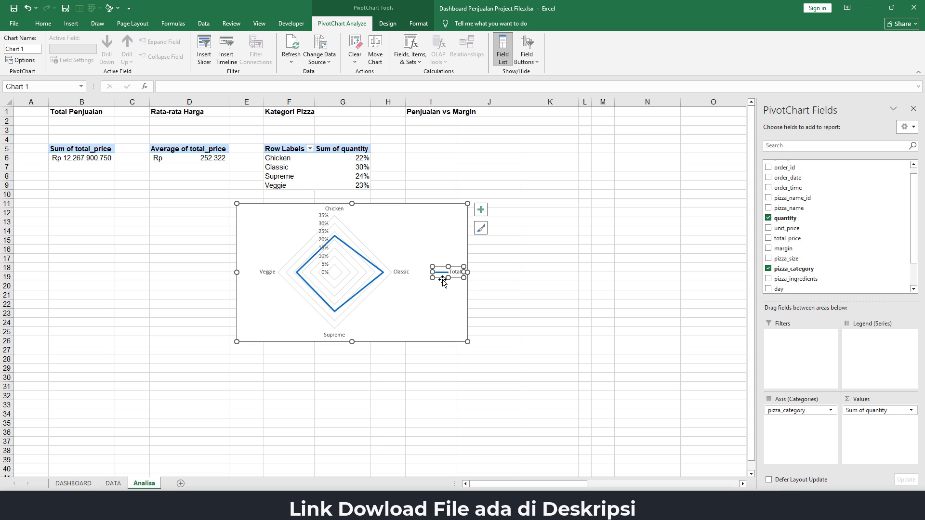
key("Delete")
left_click(338, 218)
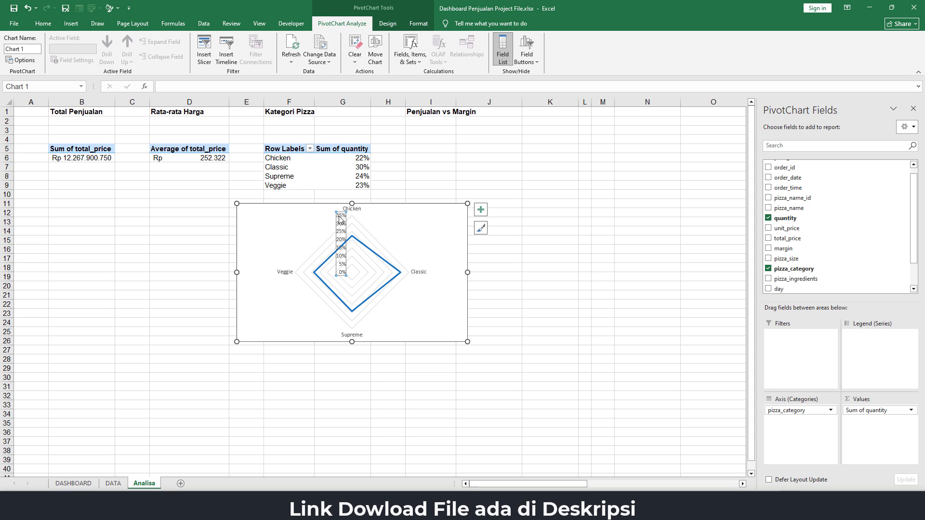
key("Delete")
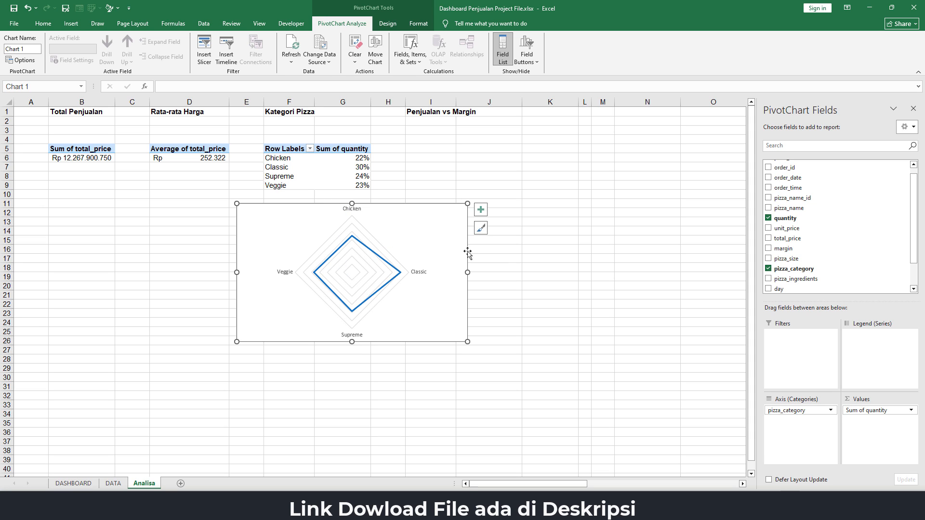
Close the PivotChart field list, then shrink the radar chart and place it directly beneath the Kategori Pizza table.
left_click(913, 109)
left_click_drag(468, 203, 403, 223)
left_click_drag(337, 225, 360, 192)
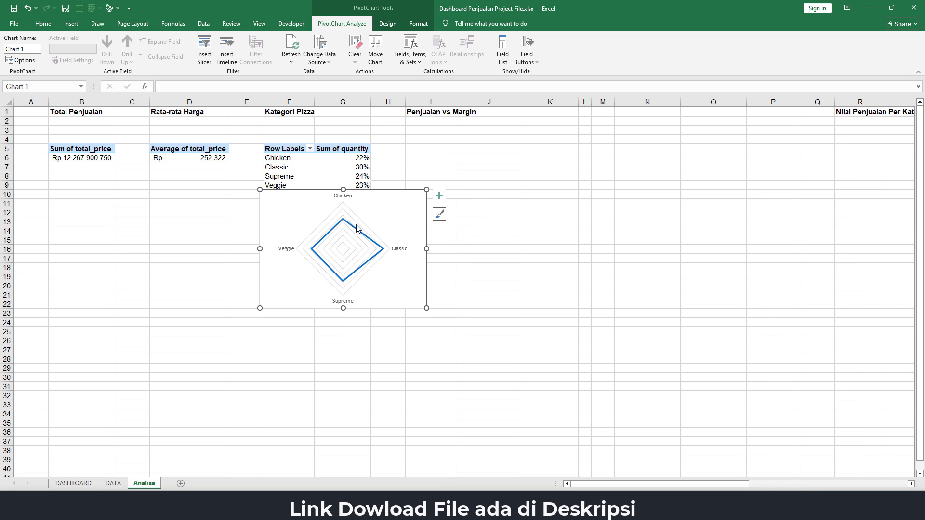
Color the radar line segment between Chicken and Classic with the pinkish red from the recent colors.
left_click(354, 228)
double_click(354, 230)
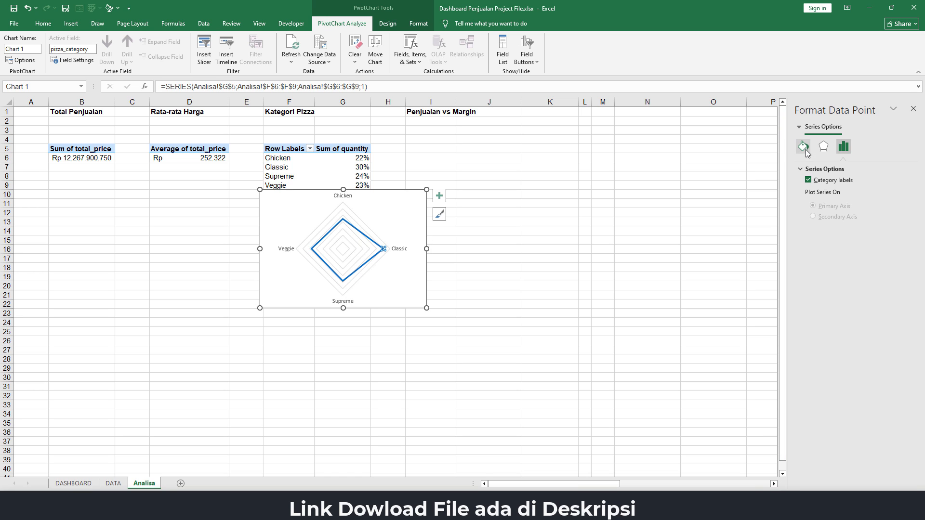
left_click(804, 148)
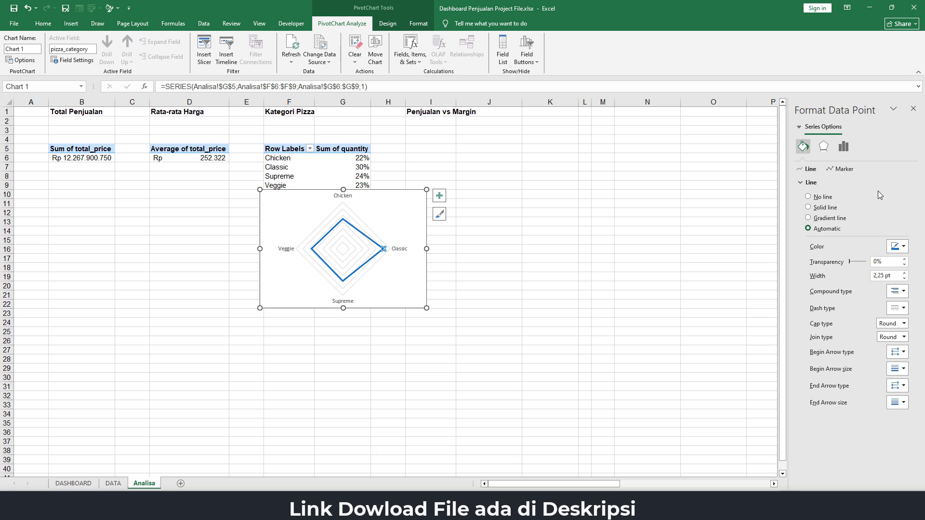
left_click(904, 248)
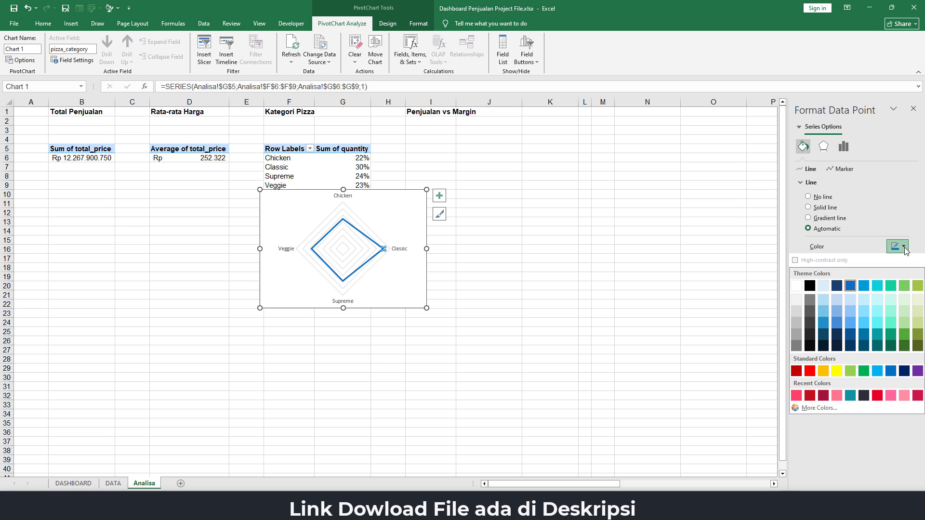
left_click(797, 397)
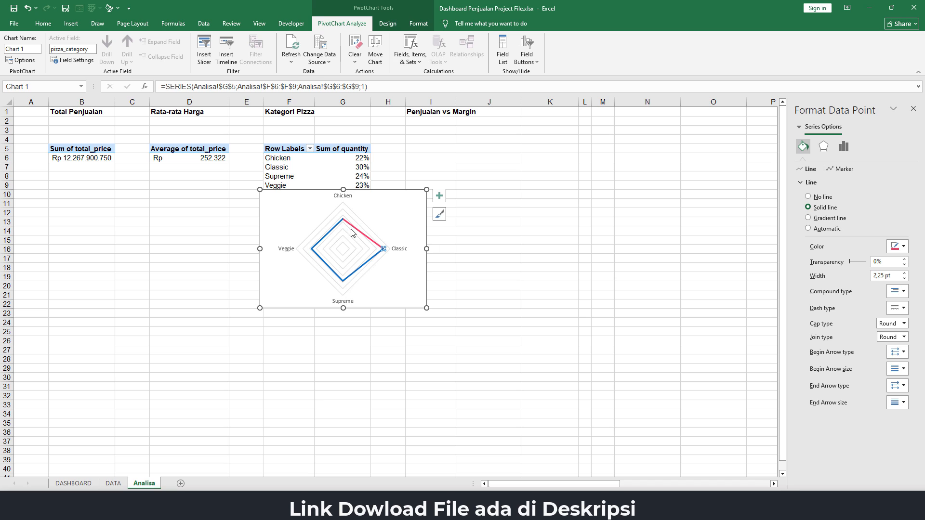
Color the entire radar chart line with the pinkish red from the recent colors.
left_click(370, 260)
left_click(474, 240)
left_click(368, 240)
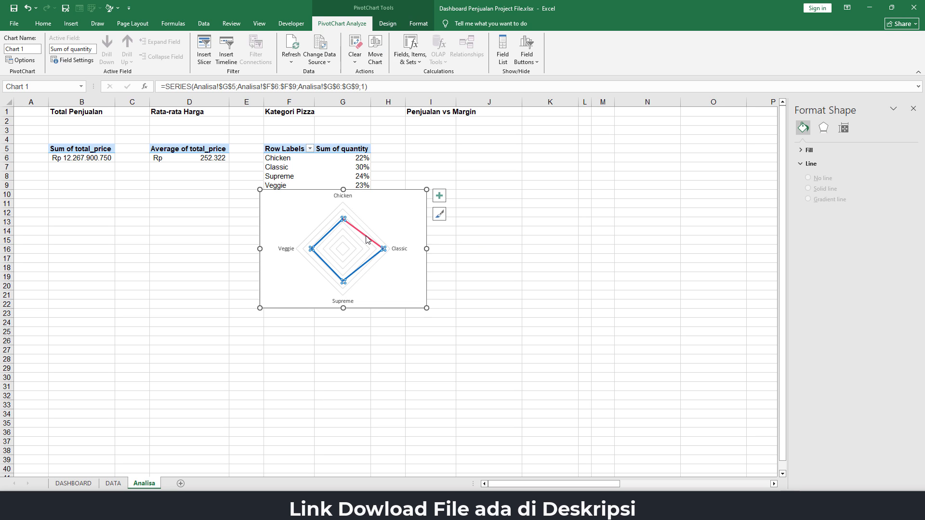
left_click(803, 146)
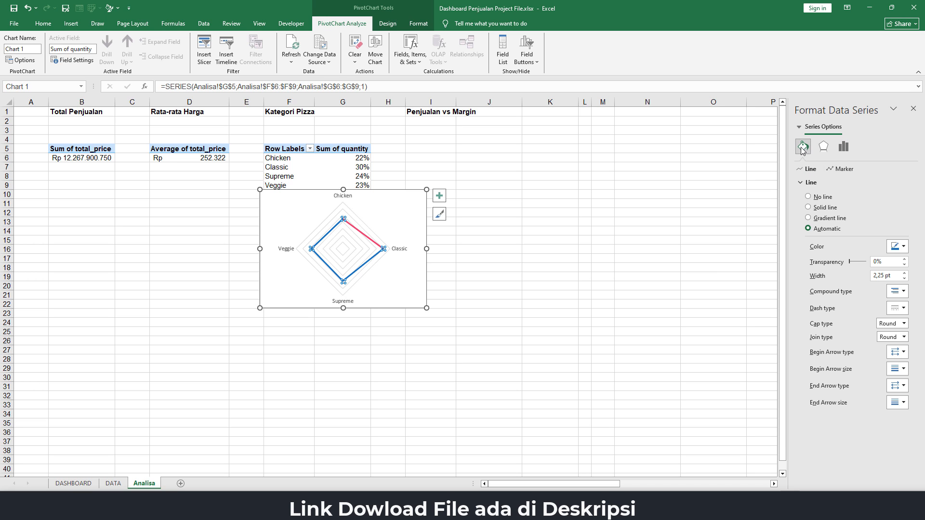
left_click(905, 248)
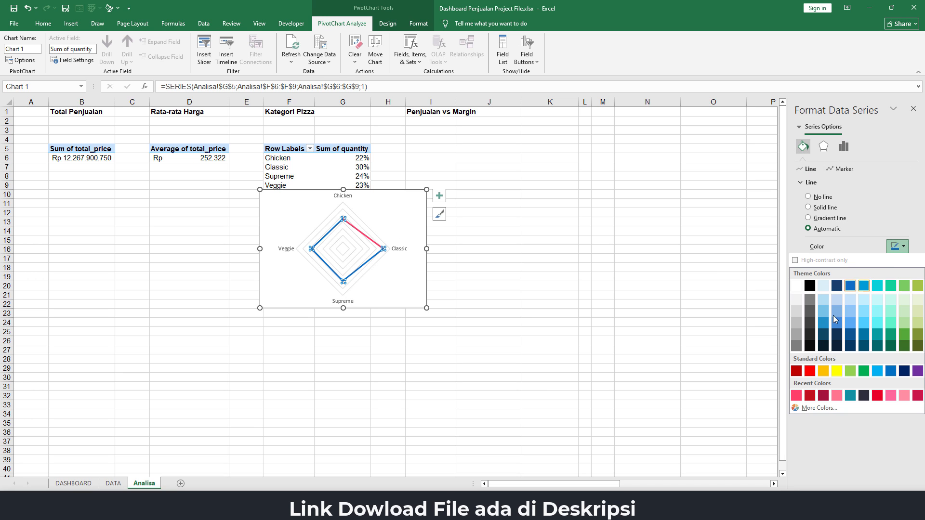
left_click(797, 395)
left_click(508, 214)
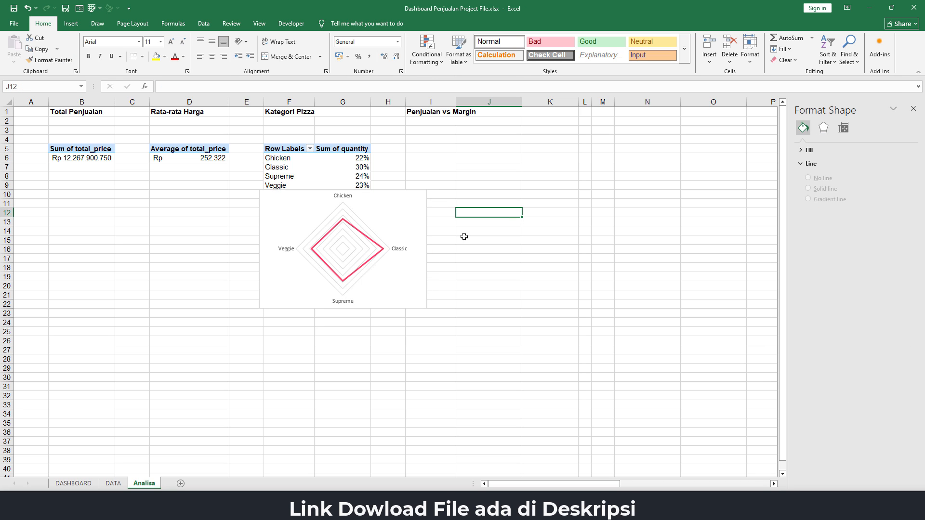
Remove the outline and the fill from the radar chart's chart area.
left_click(425, 197)
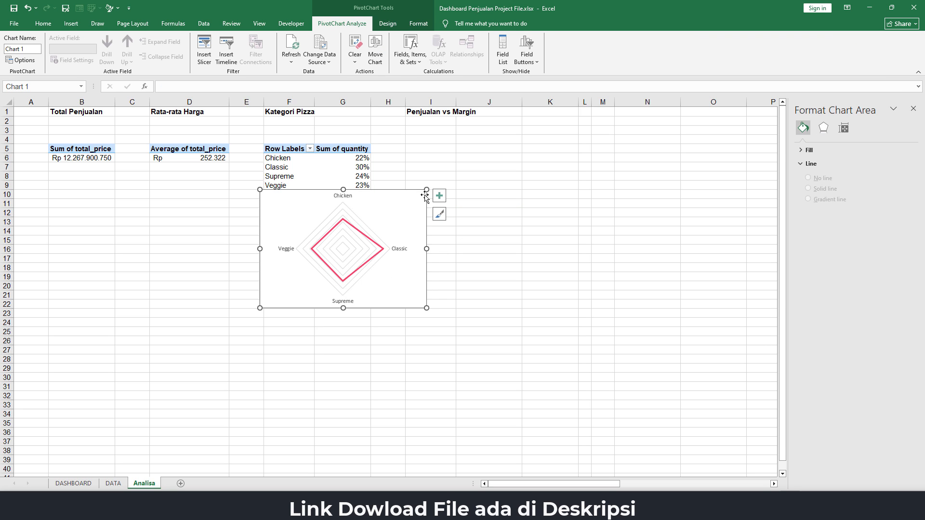
left_click(418, 23)
left_click(404, 48)
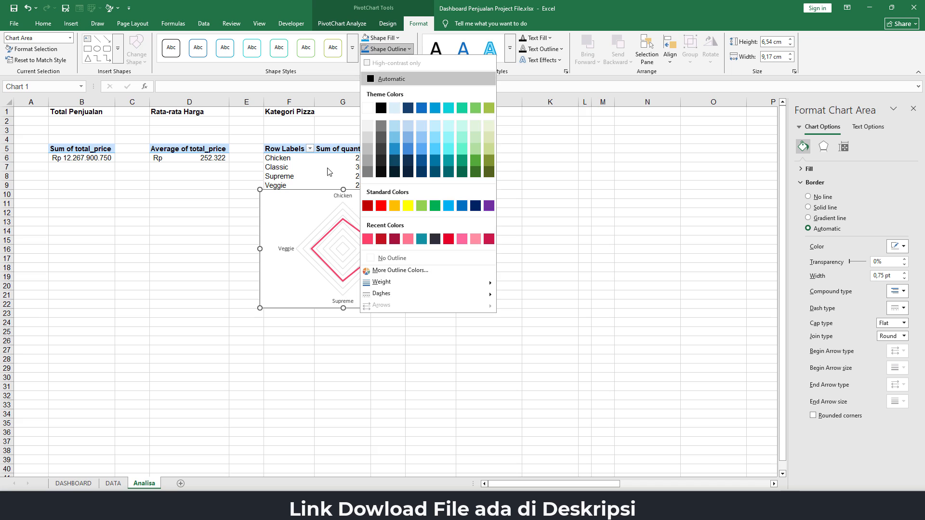
left_click(386, 260)
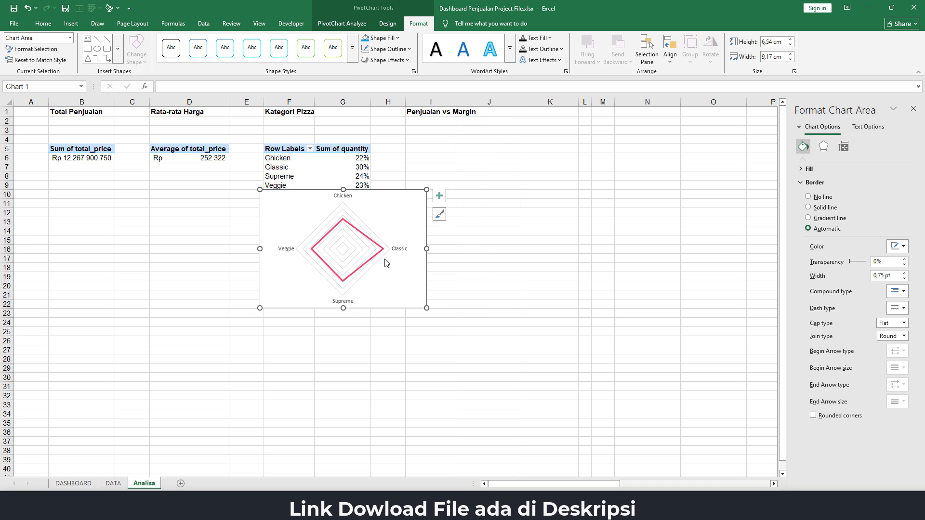
left_click(399, 38)
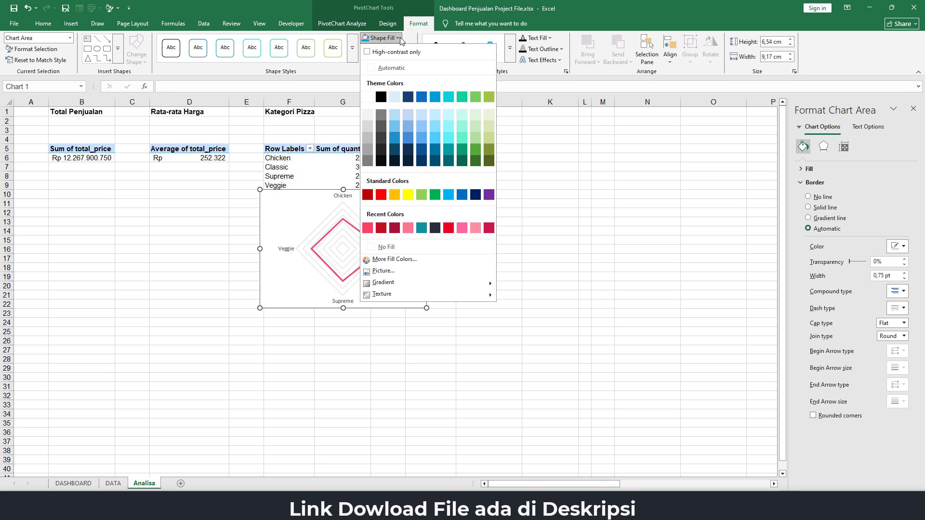
left_click(394, 250)
Shrink the radar chart to about 5,53 cm high by 7,79 cm wide and transfer it from Analisa to the DASHBOARD sheet.
left_click_drag(375, 314, 365, 338)
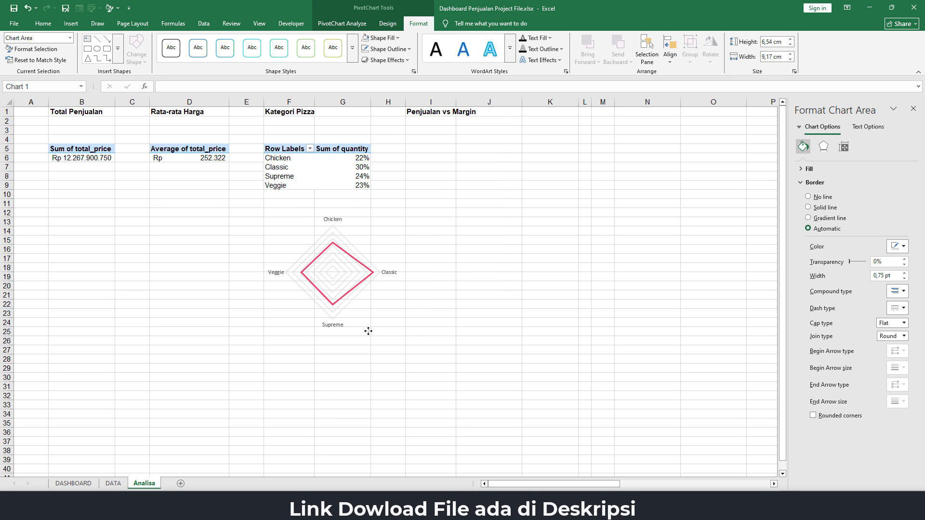
left_click_drag(417, 213, 391, 232)
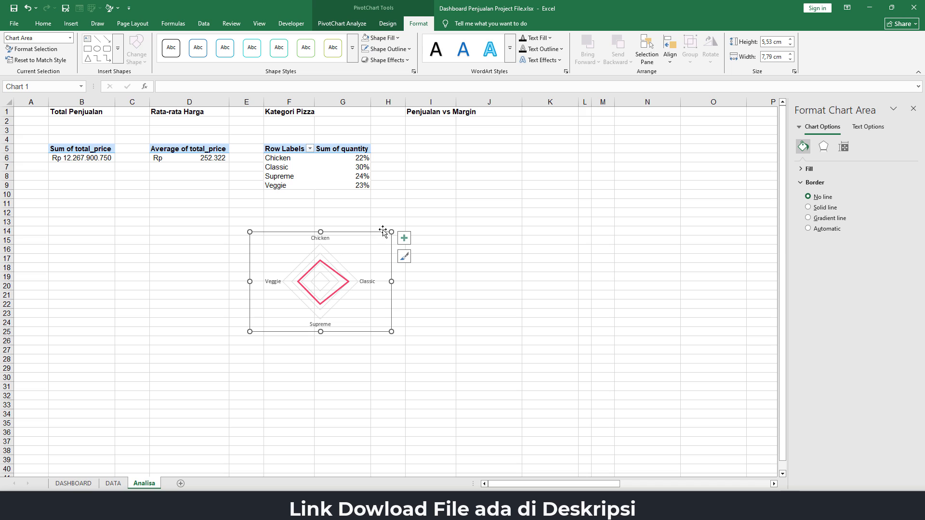
key("Delete")
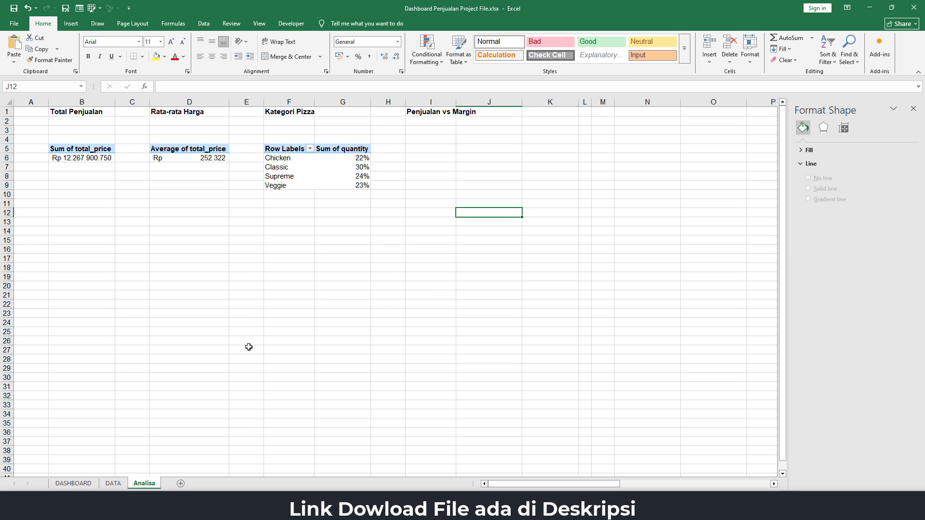
left_click(90, 484)
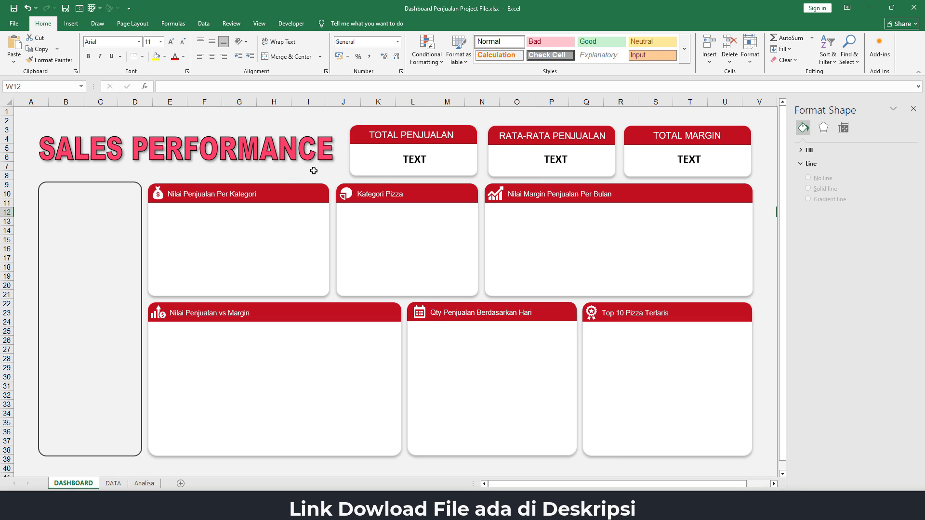
left_click(294, 174)
key("ctrl+v")
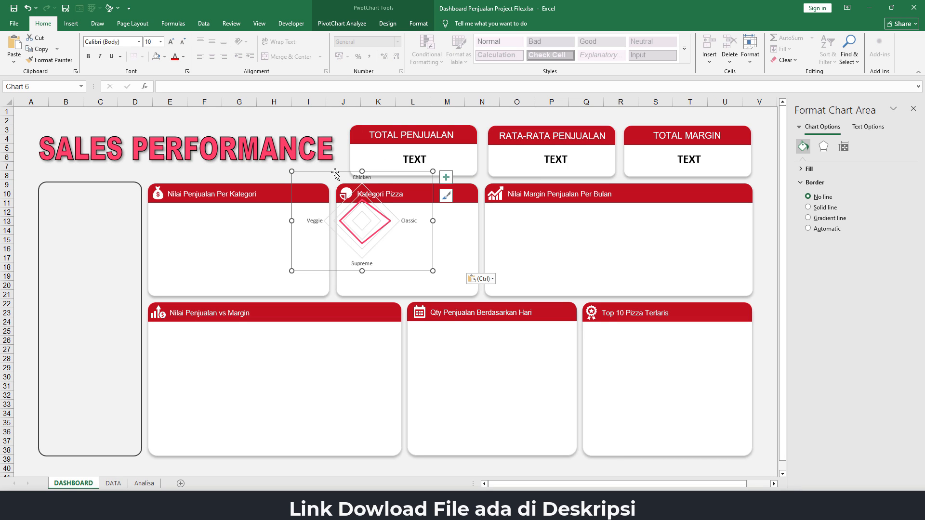
Place the radar chart inside the Kategori Pizza card and resize it to fit within the card's white area.
left_click_drag(339, 172, 383, 207)
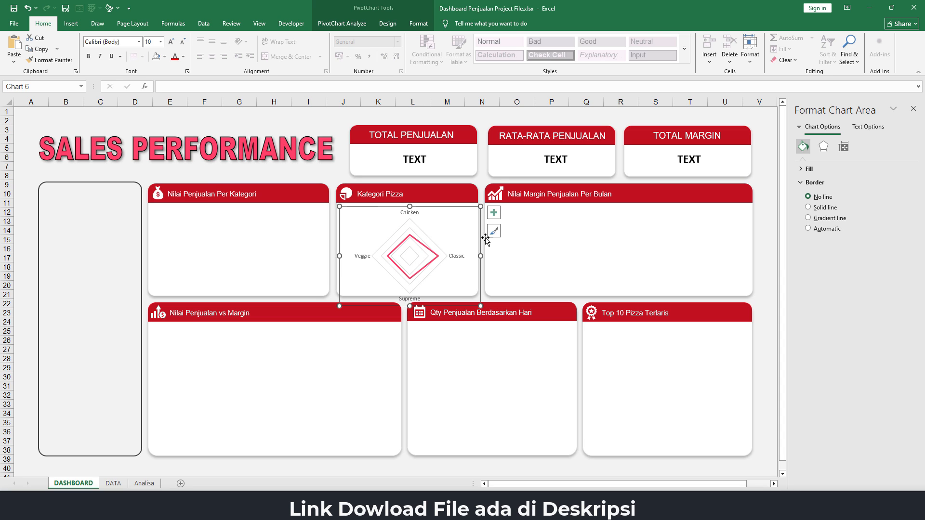
left_click_drag(481, 254, 476, 254)
left_click_drag(411, 307, 401, 289)
left_click_drag(339, 248, 339, 248)
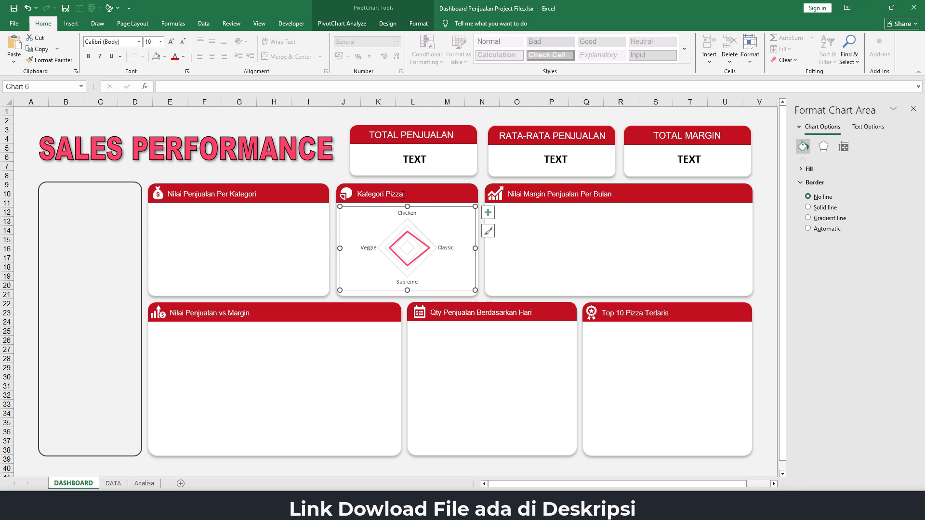
left_click_drag(405, 206, 409, 210)
Set the radar chart's category labels to font size 11 with the Automatic font color.
left_click(408, 213)
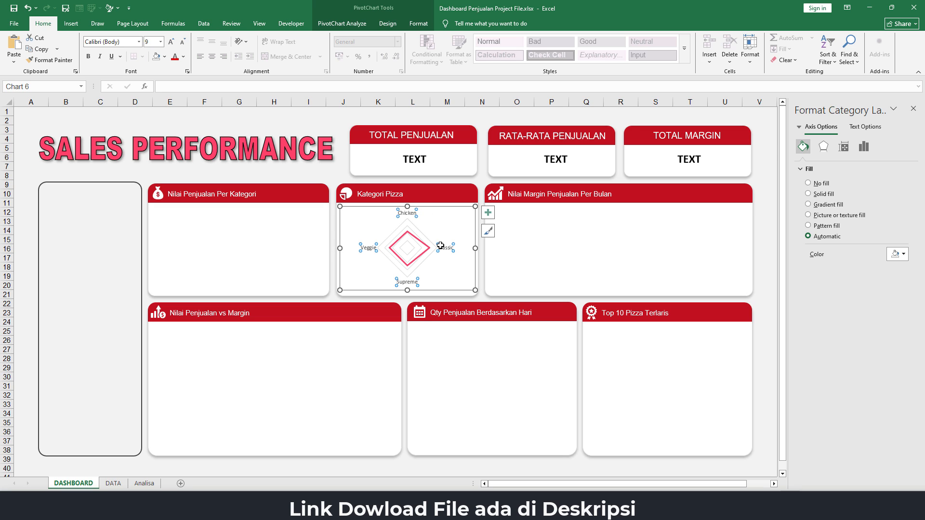
left_click(171, 43)
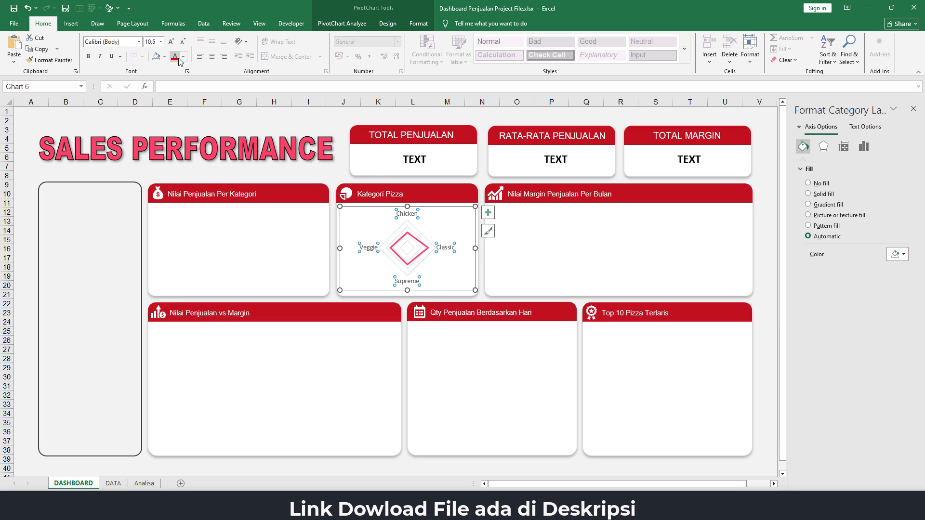
left_click(171, 43)
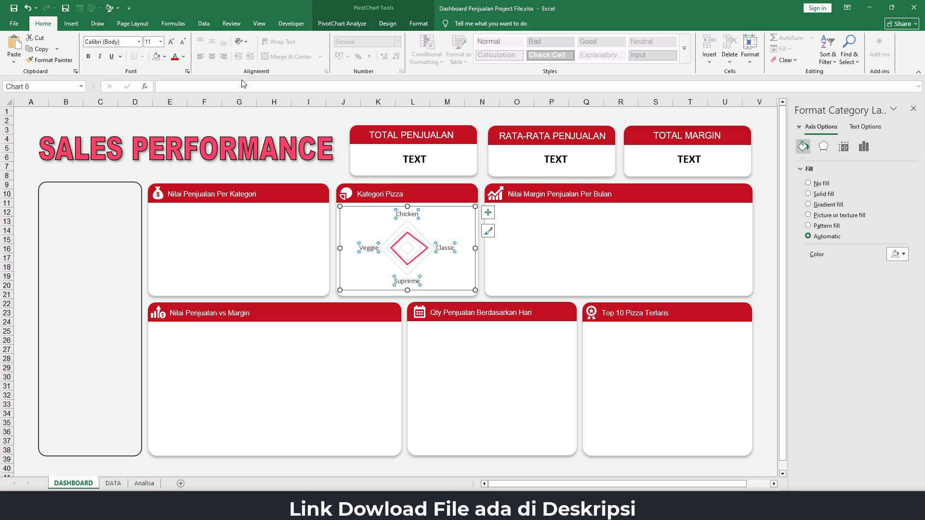
left_click(184, 57)
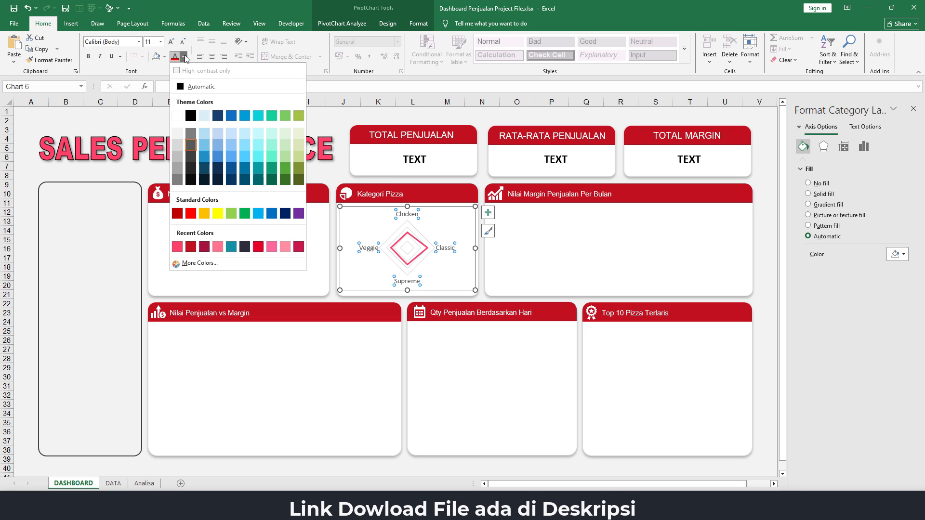
left_click(183, 87)
left_click(766, 208)
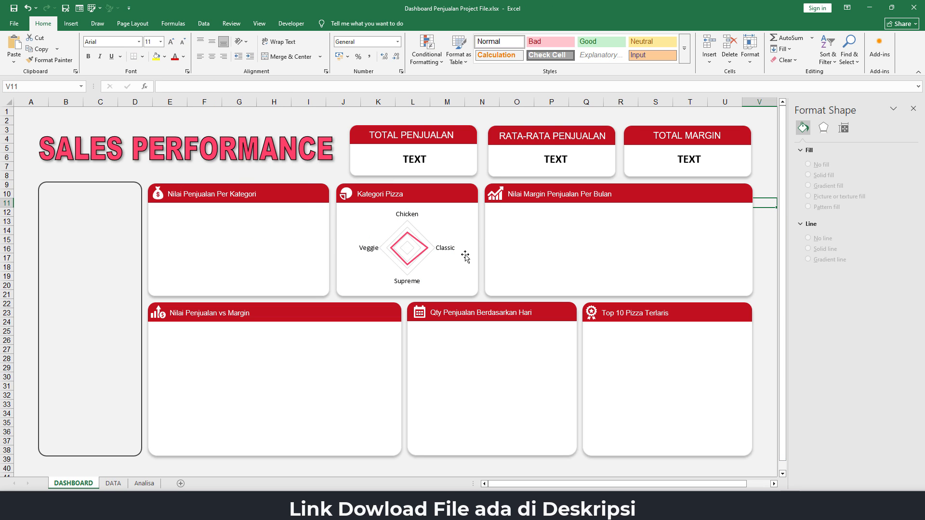
Copy the Average of total_price PivotTable on the Analisa sheet to cell I5 under the Penjualan vs Margin heading.
left_click(144, 484)
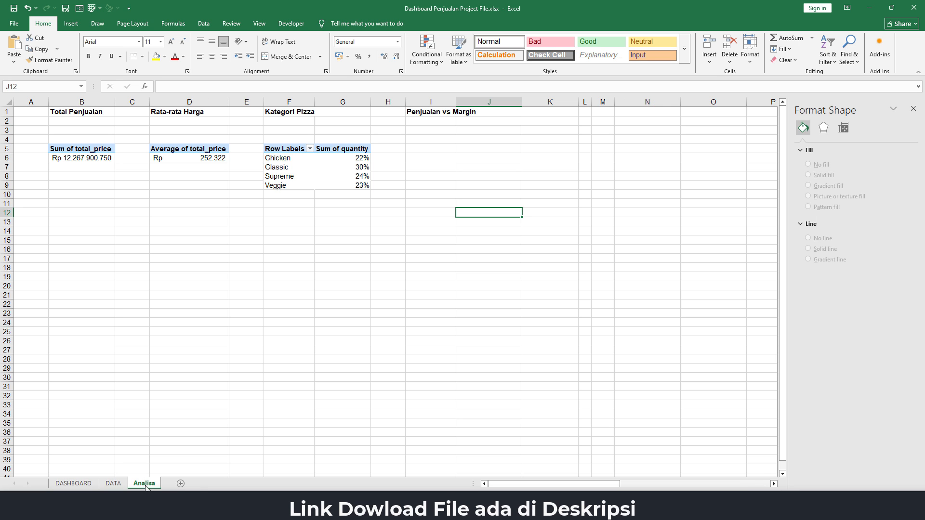
left_click(436, 148)
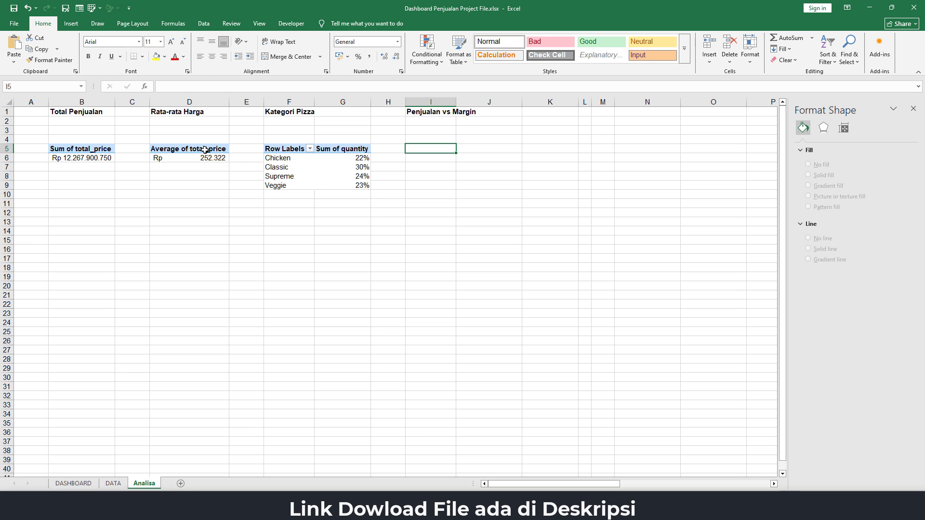
left_click_drag(205, 150, 206, 158)
key("ctrl+c")
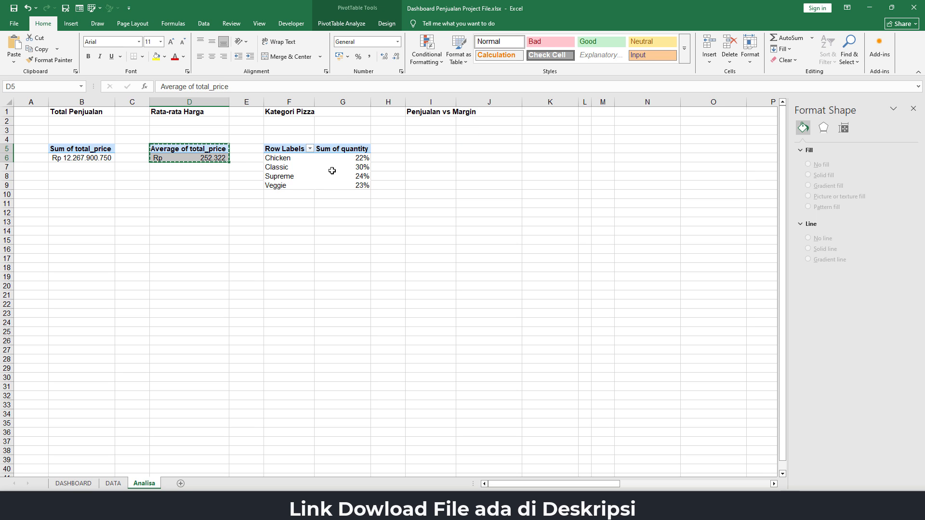
left_click(432, 148)
key("ctrl+v")
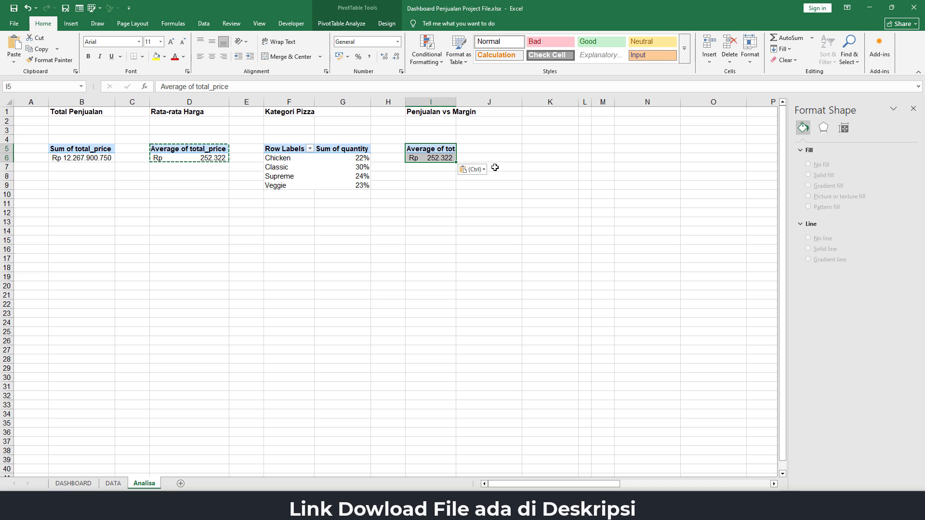
Close the Format Shape pane and display the field list for the PivotTable under Penjualan vs Margin.
left_click(433, 151)
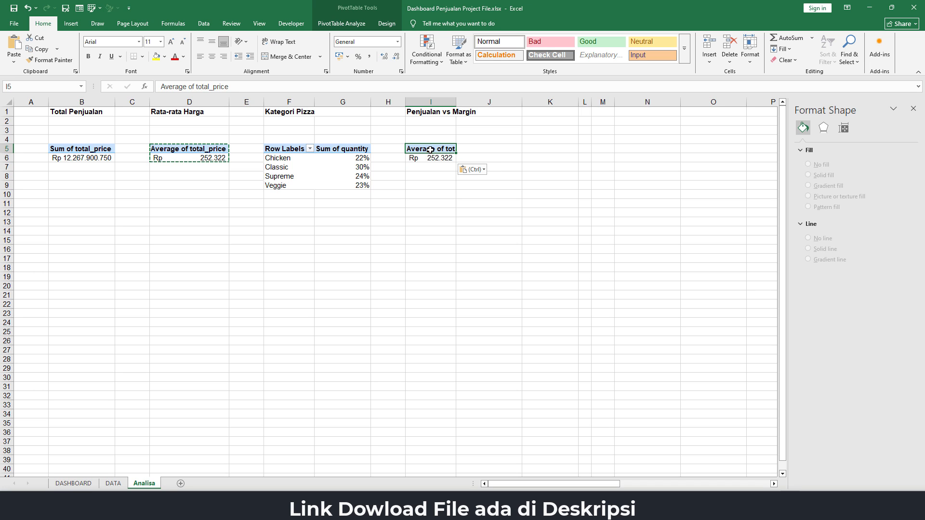
left_click(913, 108)
left_click(433, 158)
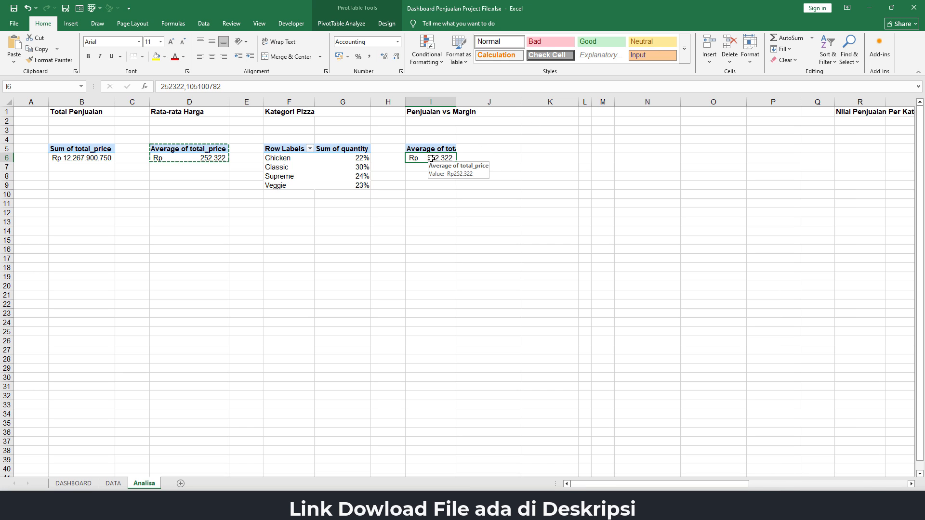
right_click(432, 160)
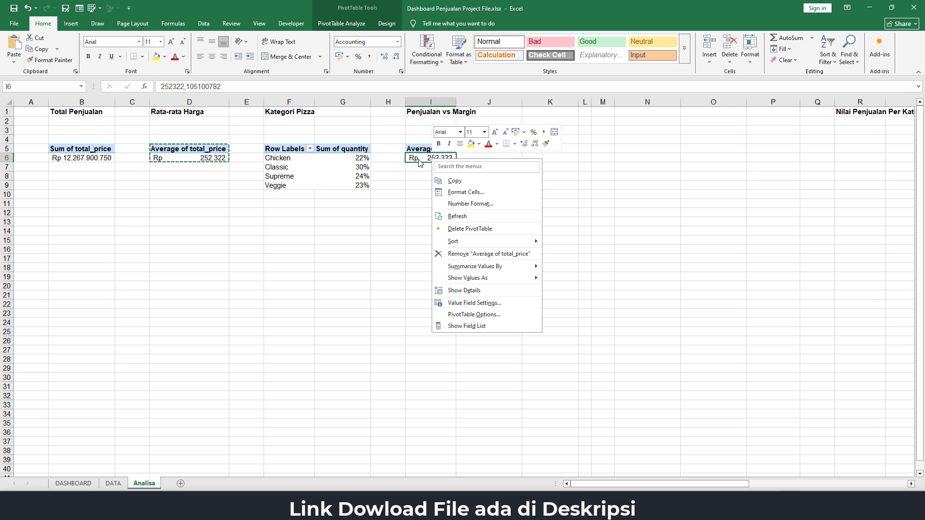
right_click(419, 162)
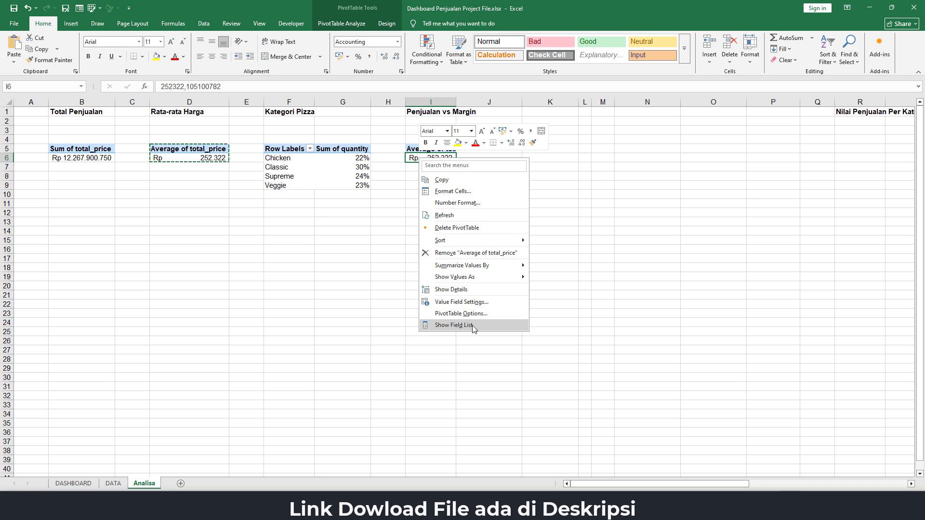
left_click(455, 326)
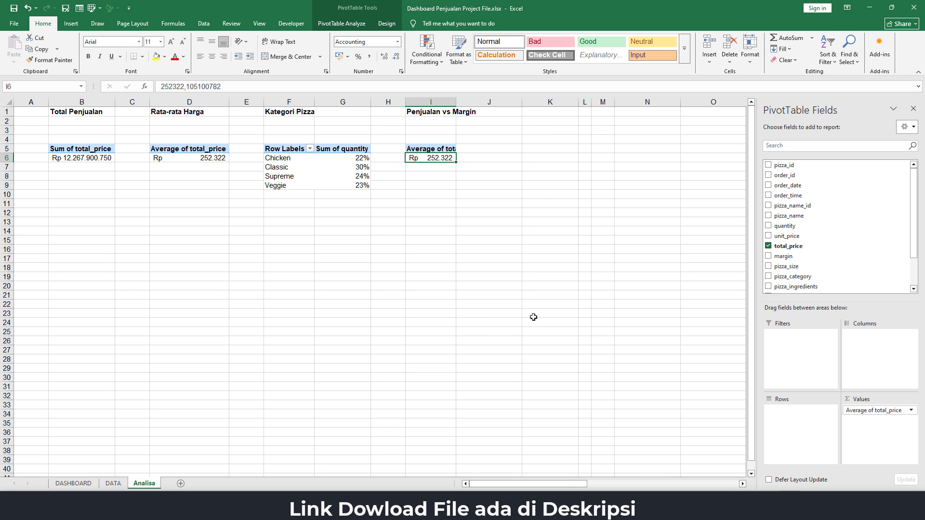
left_click(914, 111)
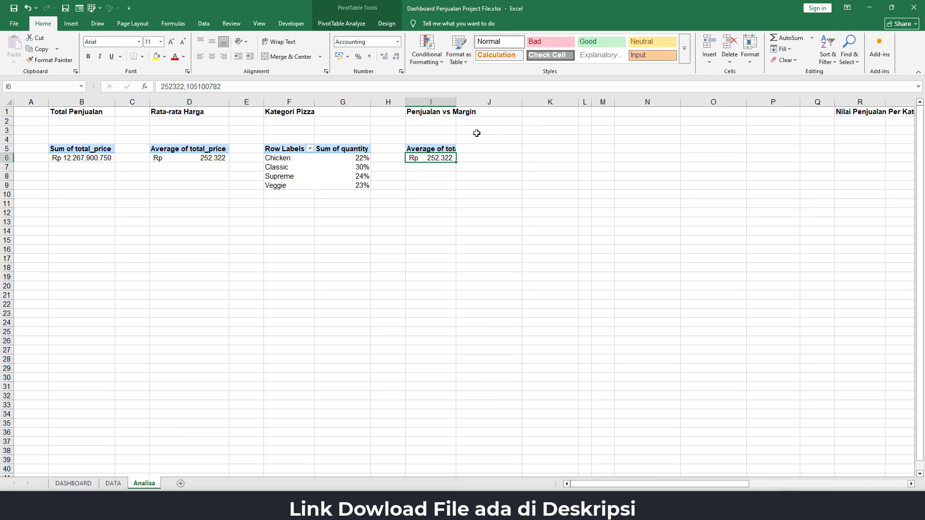
left_click(342, 23)
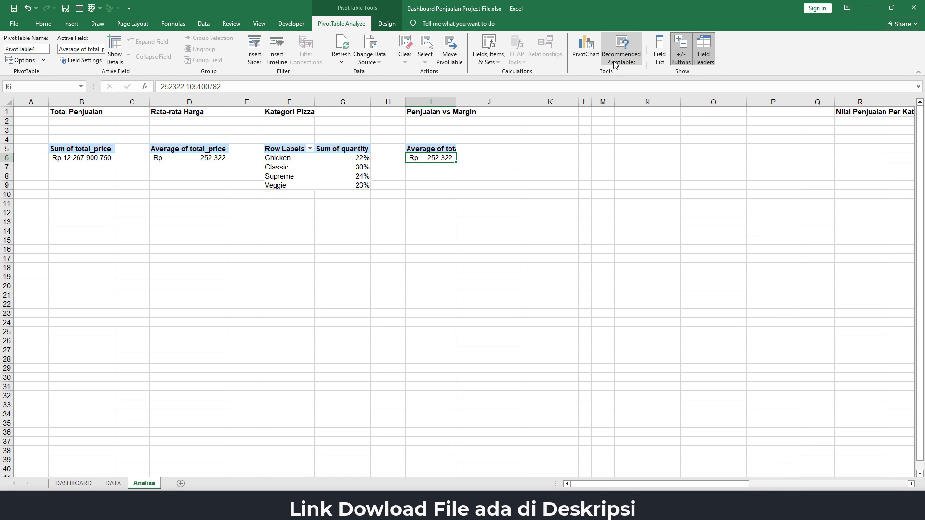
left_click(661, 62)
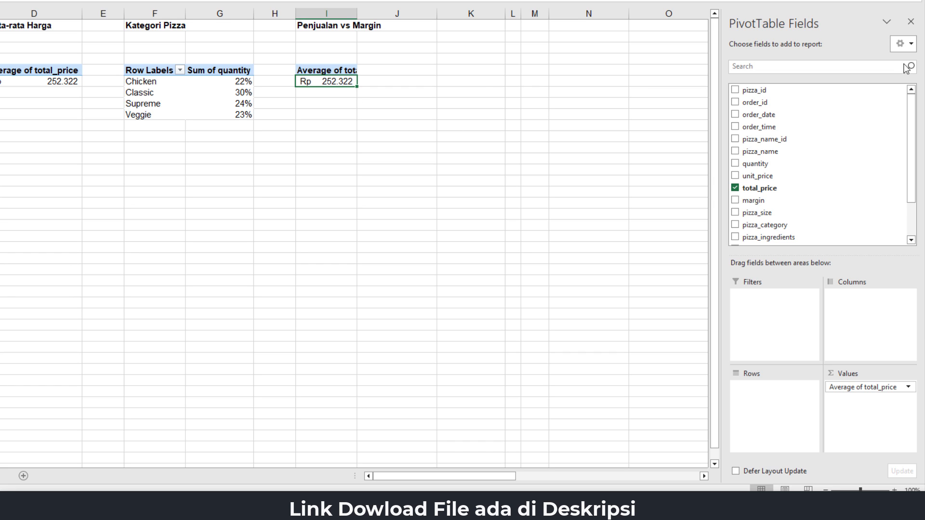
Add margin to the Values and order_date to the Rows of the Penjualan vs Margin PivotTable.
left_click(366, 103)
left_click(327, 82)
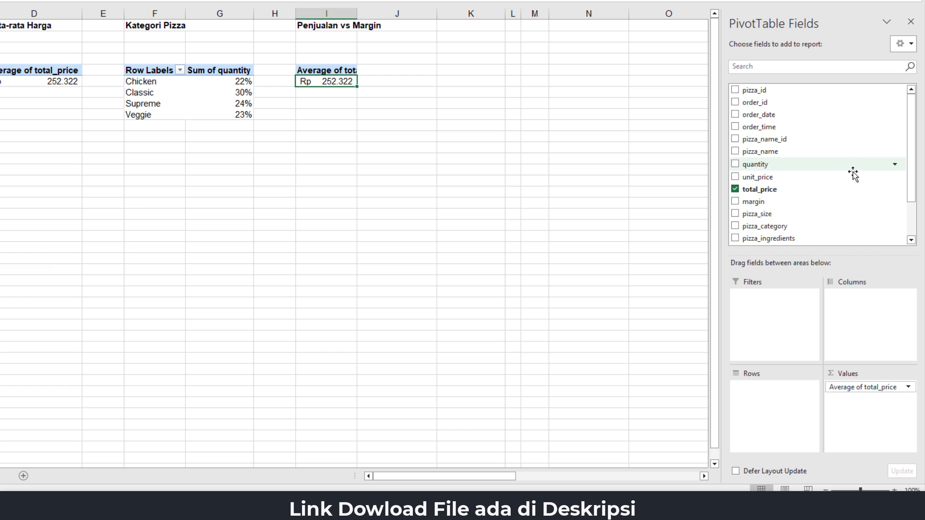
left_click_drag(760, 200, 877, 414)
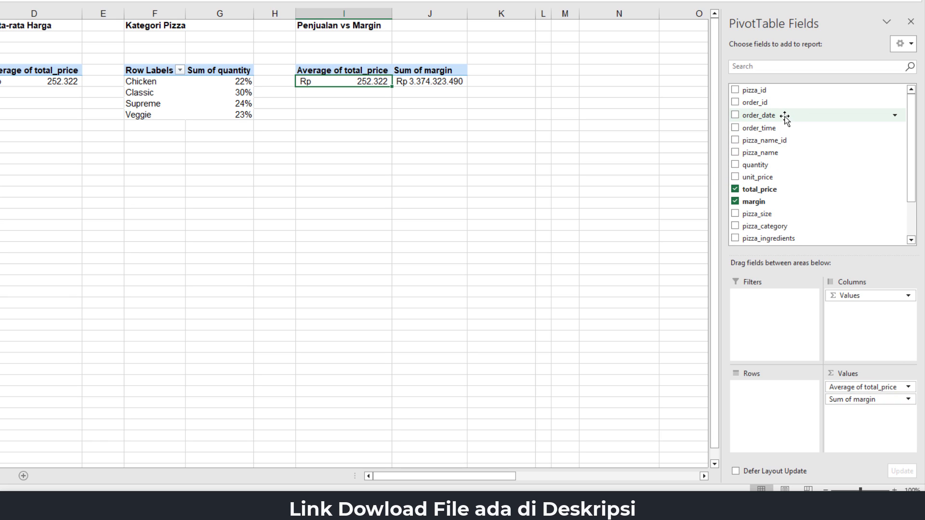
left_click_drag(785, 116, 781, 410)
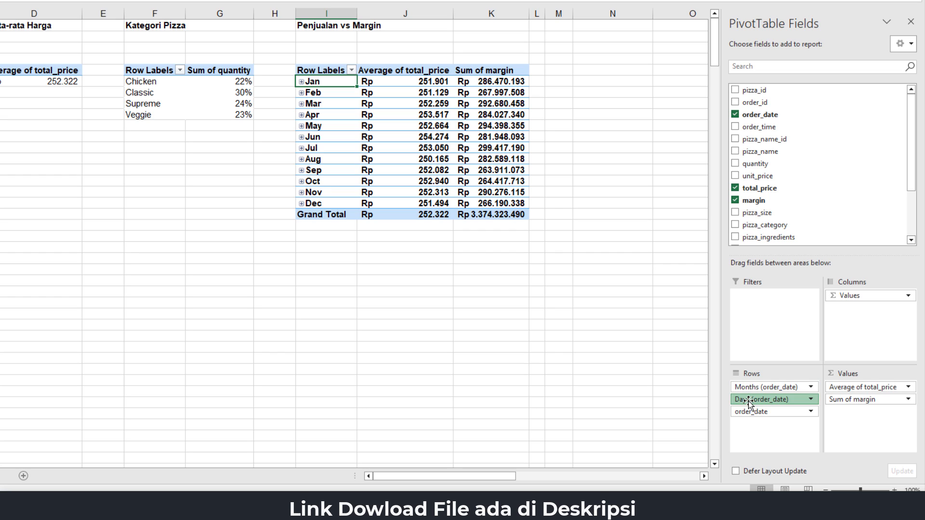
Keep only Months (order_date) in the Rows of the Penjualan vs Margin PivotTable and remove its grand total.
left_click_drag(747, 401, 655, 349)
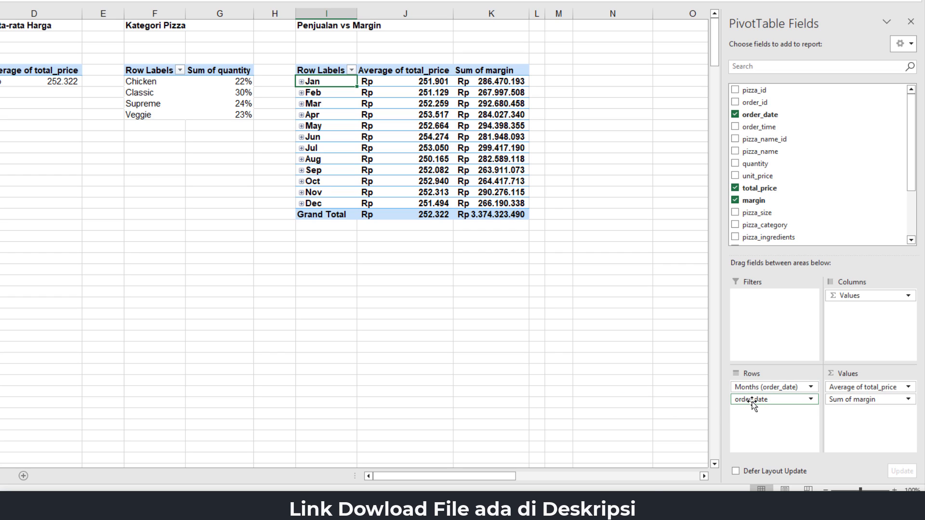
left_click_drag(752, 401, 618, 394)
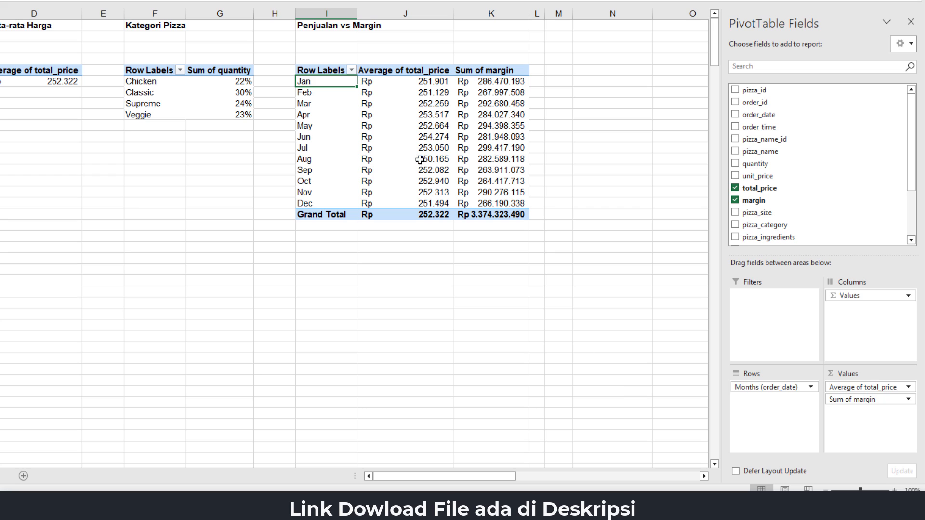
left_click(326, 215)
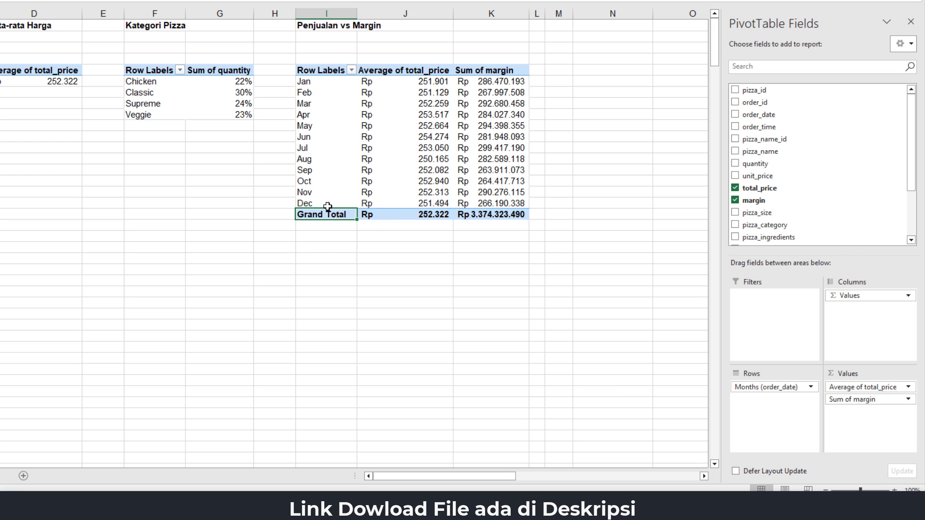
right_click(323, 214)
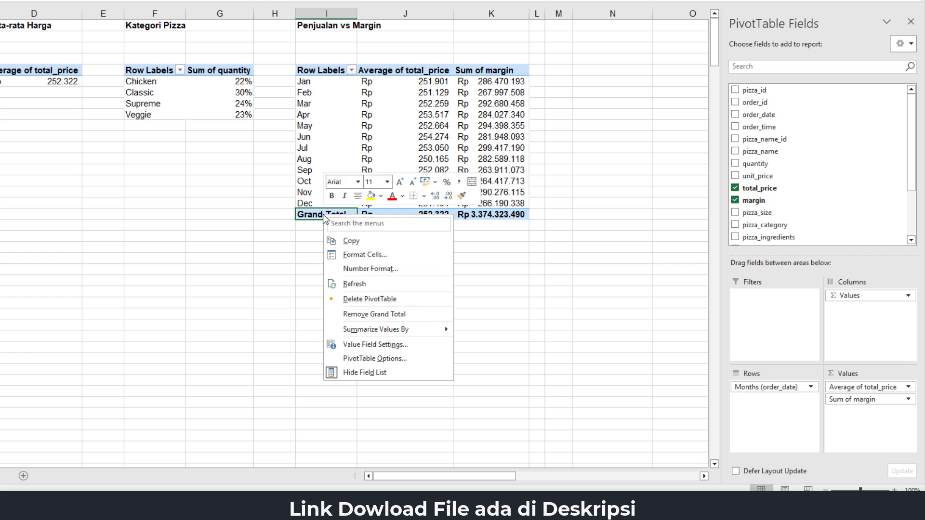
left_click(384, 310)
left_click(560, 77)
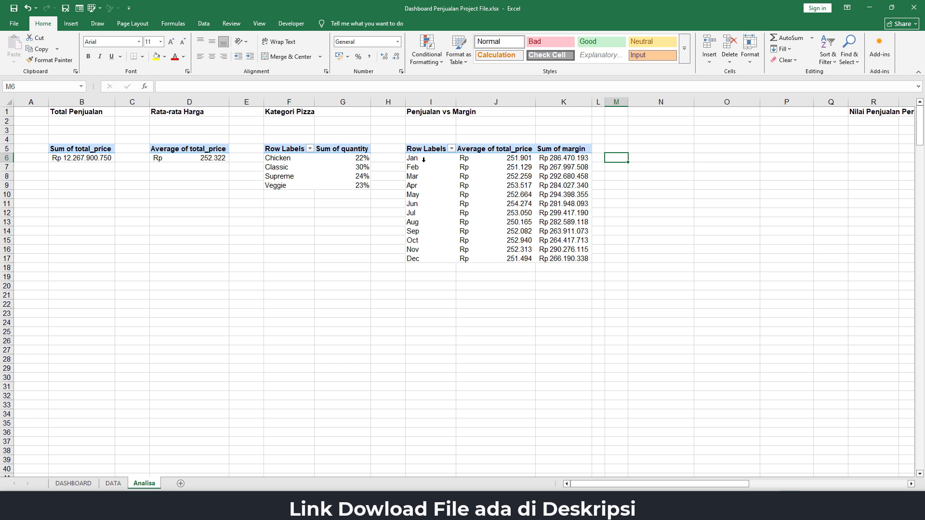
Copy the month labels Jan to Dec from I6:I17 and paste them as values starting at cell M6.
left_click(314, 83)
left_click_drag(423, 164, 425, 256)
key("ctrl+c")
left_click(621, 157)
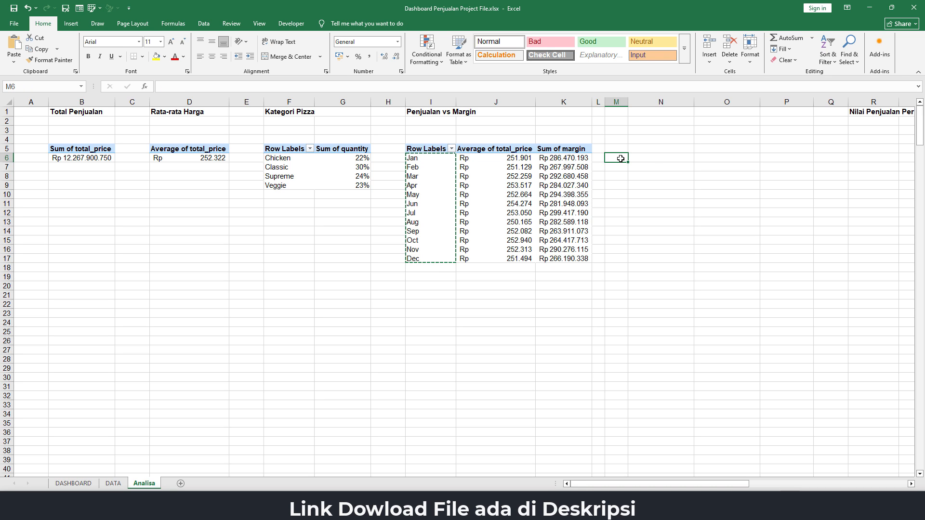
key("shift+F10")
key("s")
key("v")
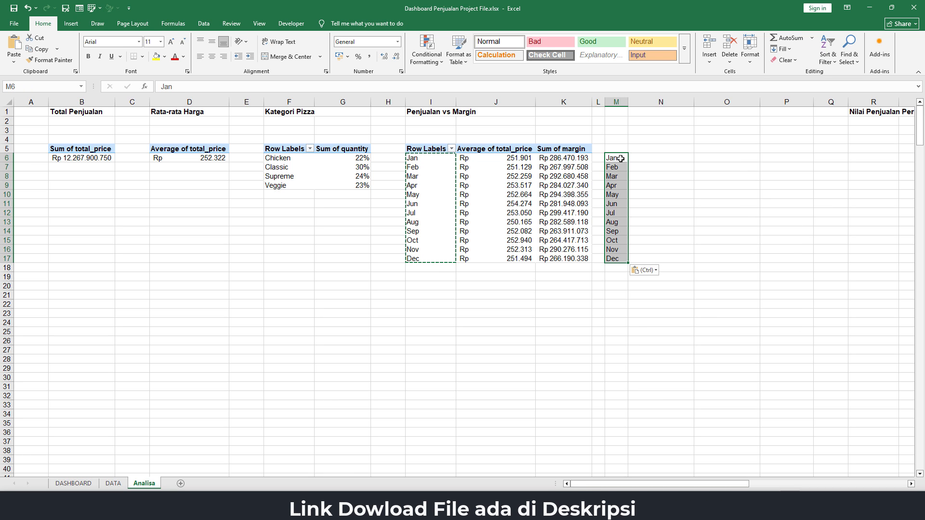
Insert a form control check box in column N around row 2, above the area beside the copied months.
left_click(650, 157)
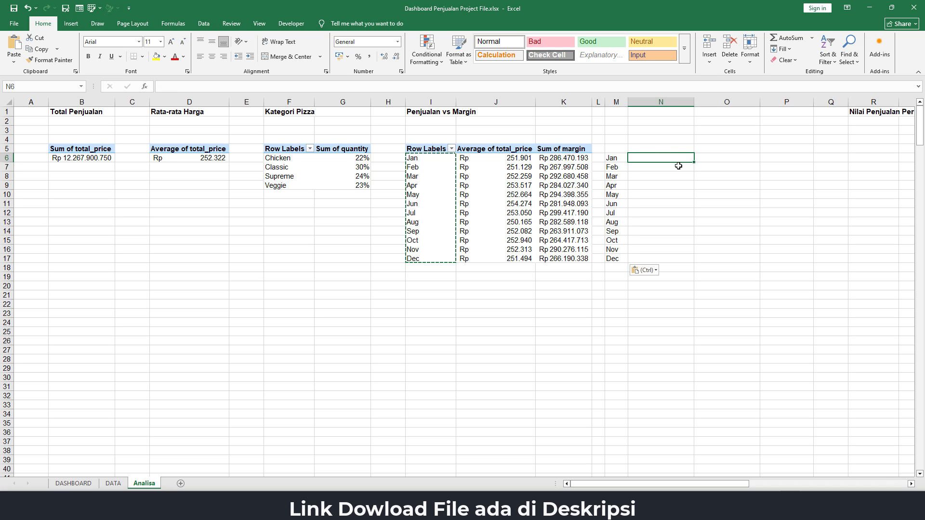
left_click(660, 139)
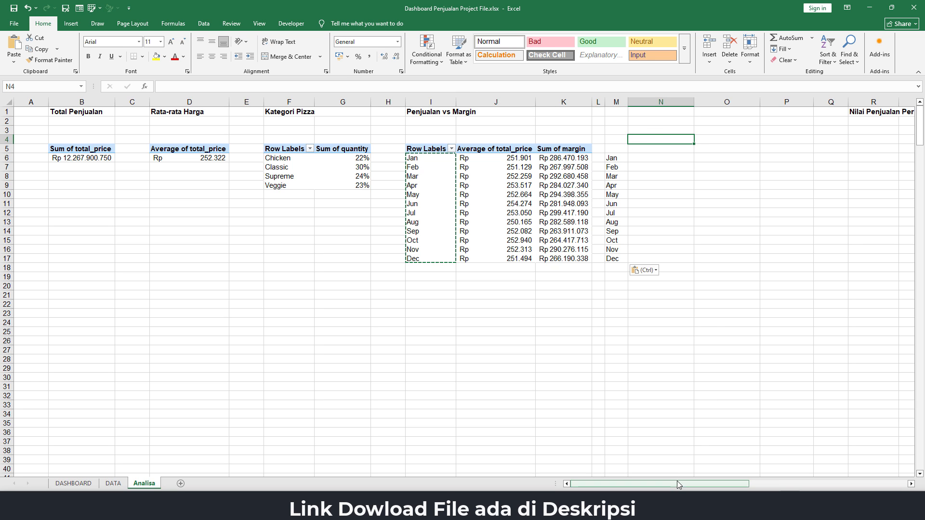
left_click_drag(677, 484, 720, 480)
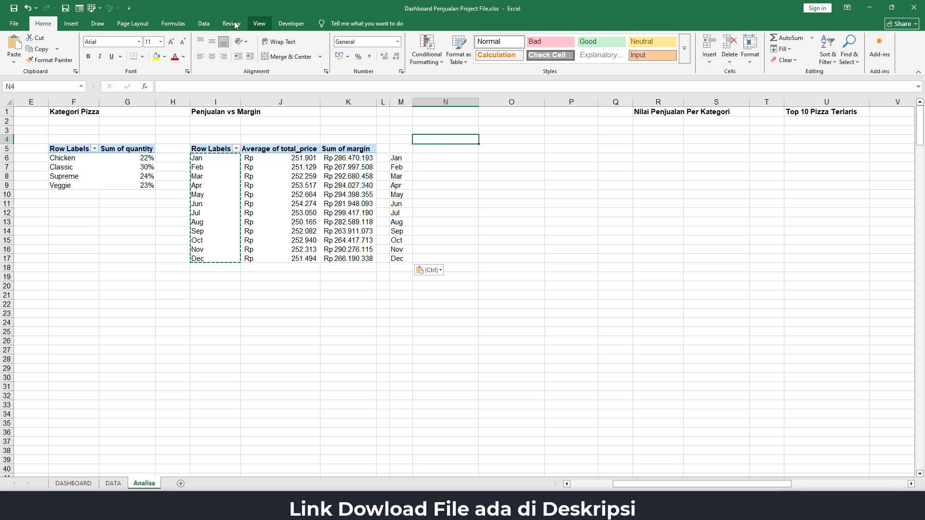
left_click(293, 25)
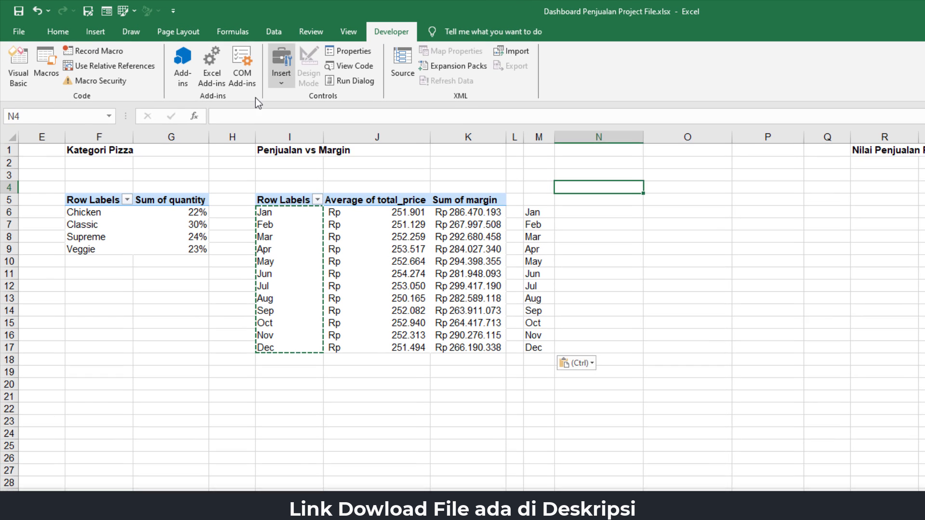
left_click(212, 59)
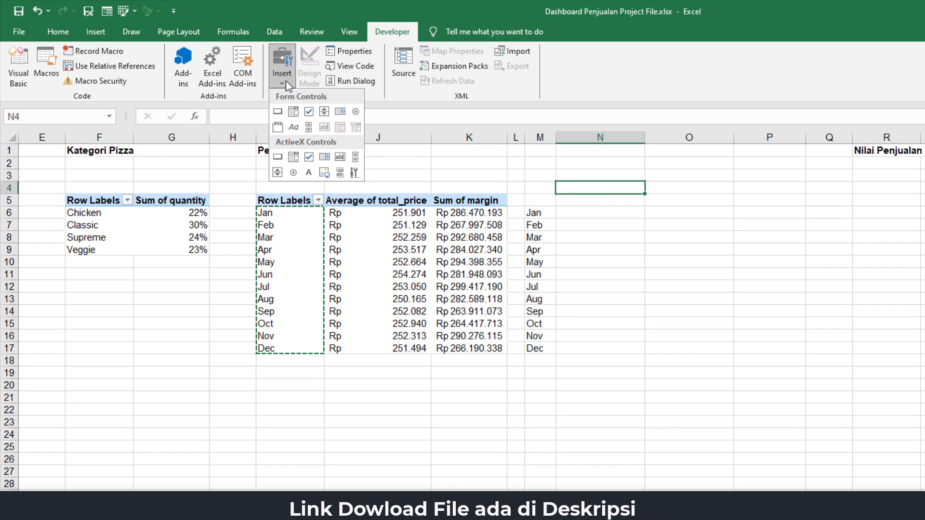
left_click(310, 114)
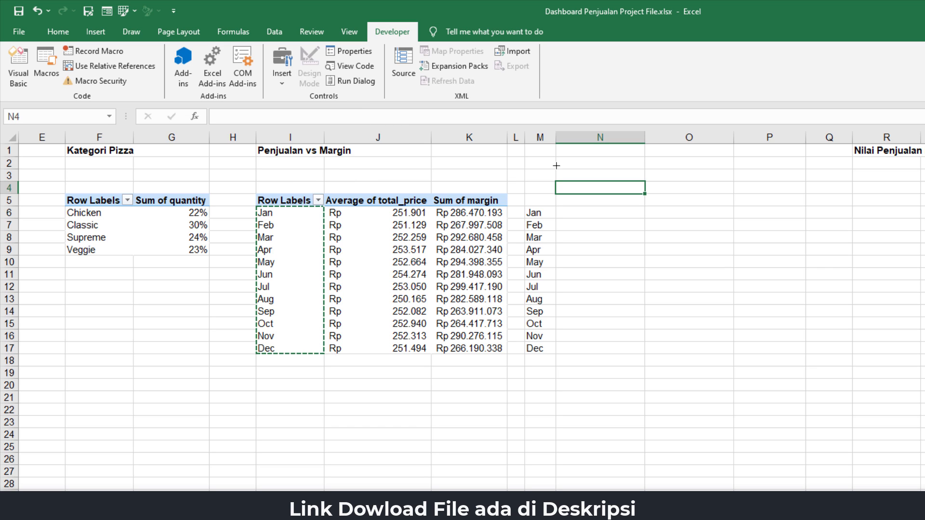
left_click(583, 158)
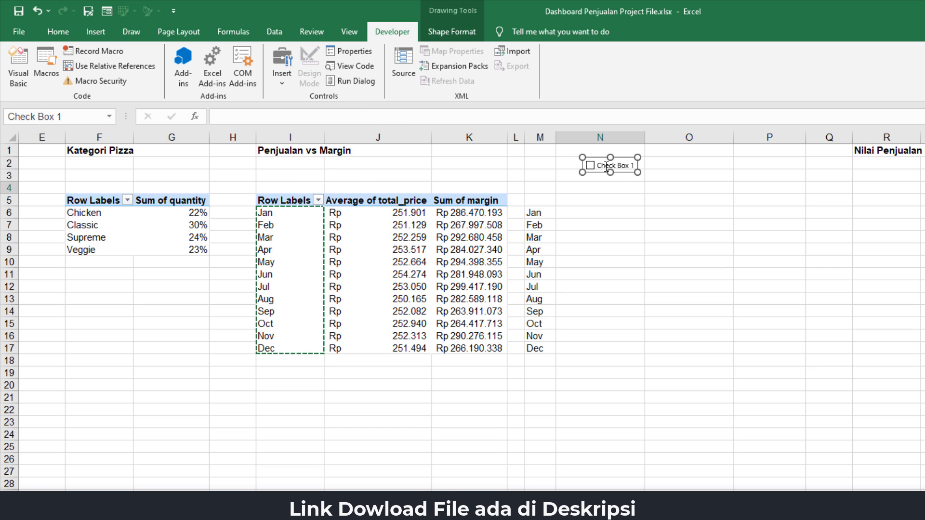
Delete the check box's caption text and shrink its frame to fit just the box.
left_click(608, 166)
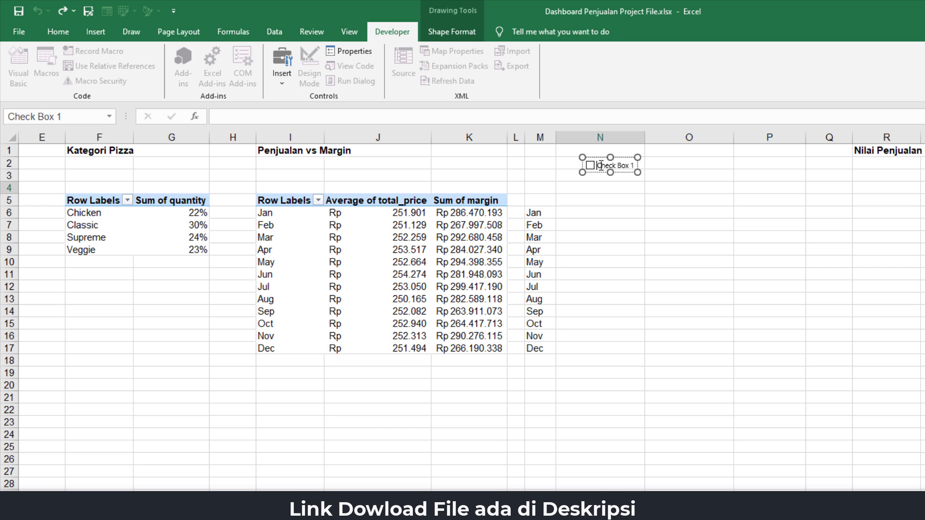
key("Delete")
key("Delete")
key("Delete")
key("Delete")
key("Delete")
key("Delete")
key("Delete")
key("Delete")
key("Delete")
key("Delete")
key("Delete")
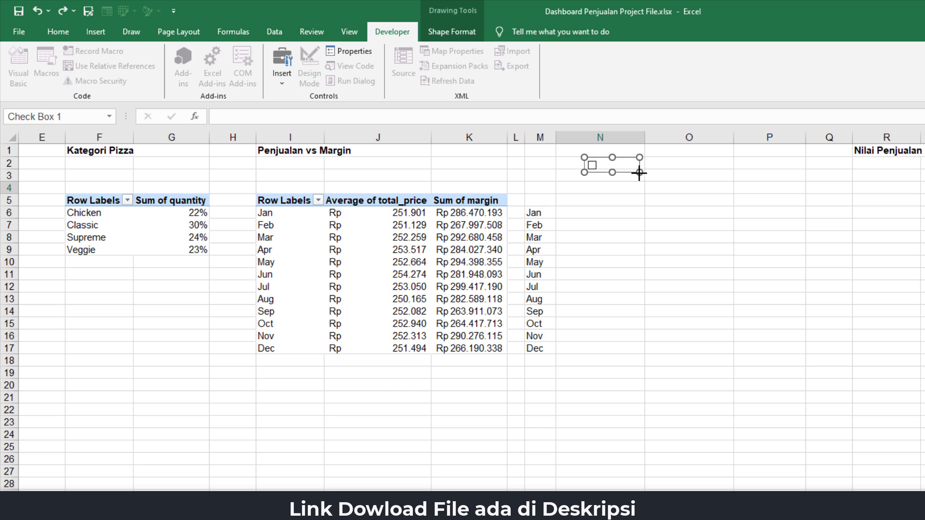
left_click_drag(638, 165, 602, 173)
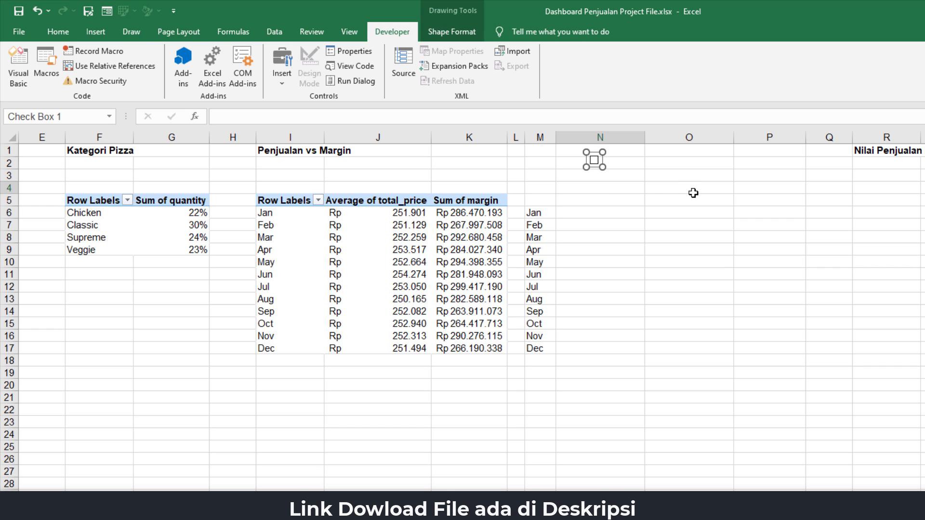
Duplicate the check box twice and line up the copies beside the original in row 2.
key("ctrl+d")
key("ctrl+d")
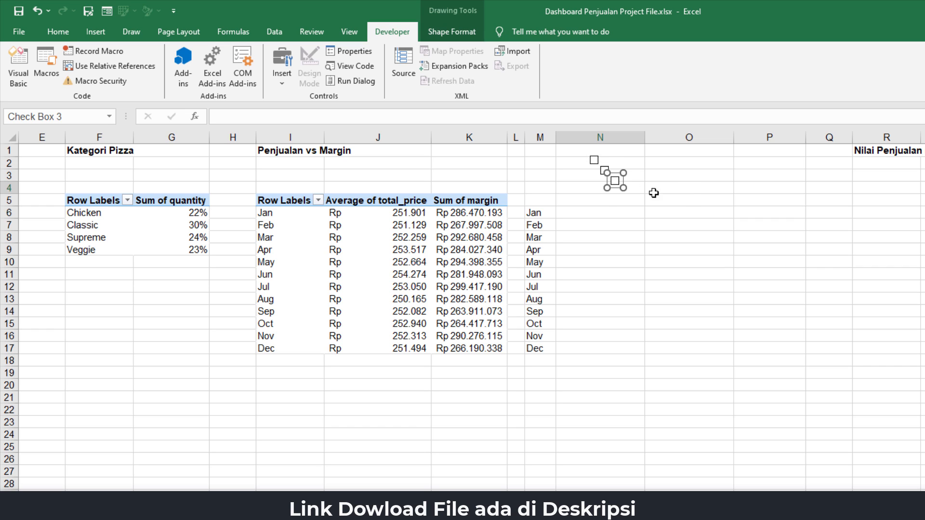
left_click_drag(615, 190, 710, 171)
right_click(603, 178)
left_click(602, 177)
left_click_drag(602, 177, 641, 169)
Enter the headers Penjualan, Margin and %Margin in cells N5, O5 and P5.
left_click(614, 200)
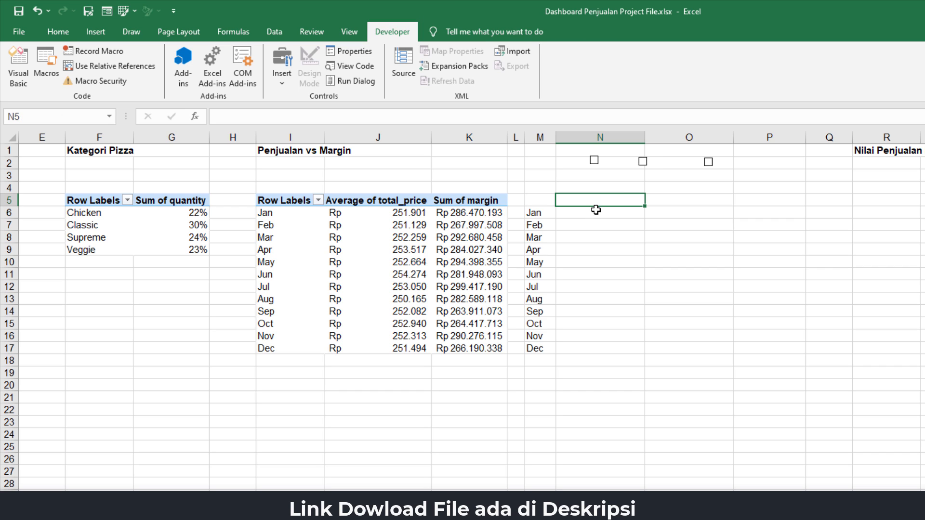
type("pENJUAL")
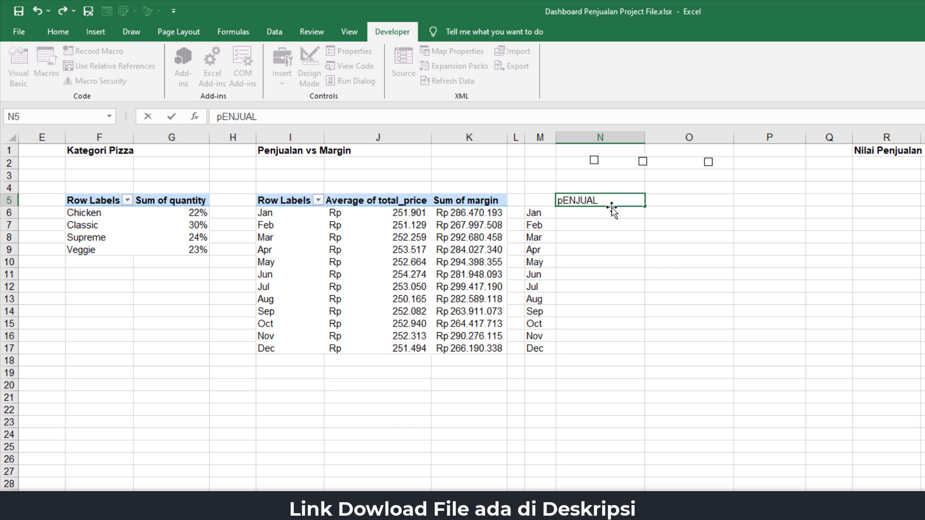
type("AN")
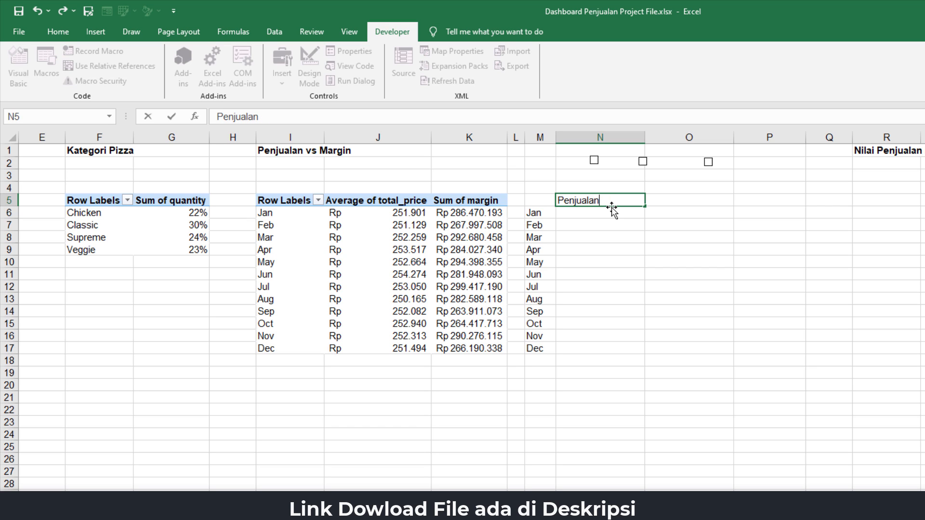
key("Tab")
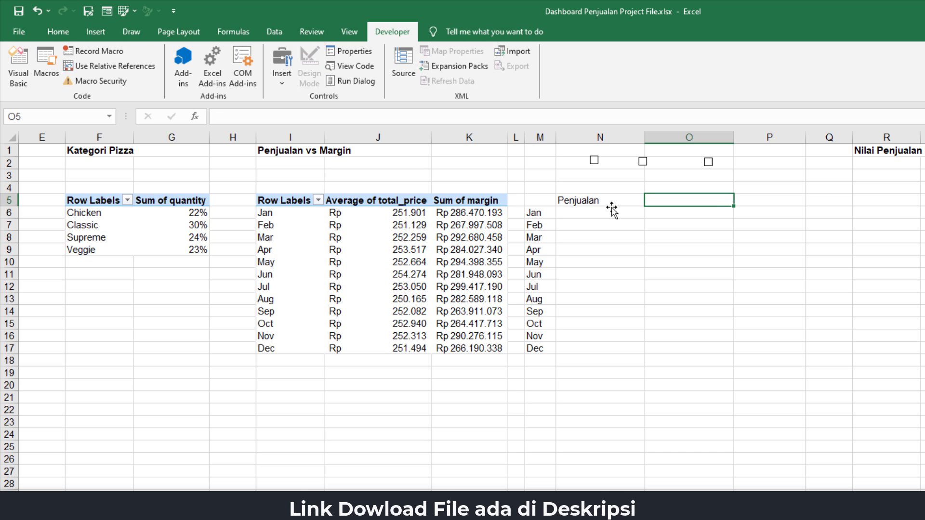
type("Margin")
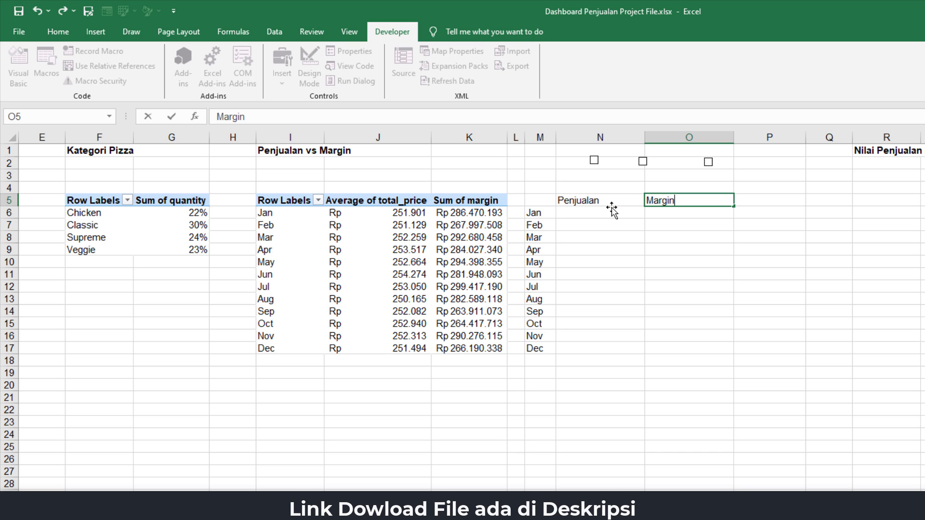
key("Tab")
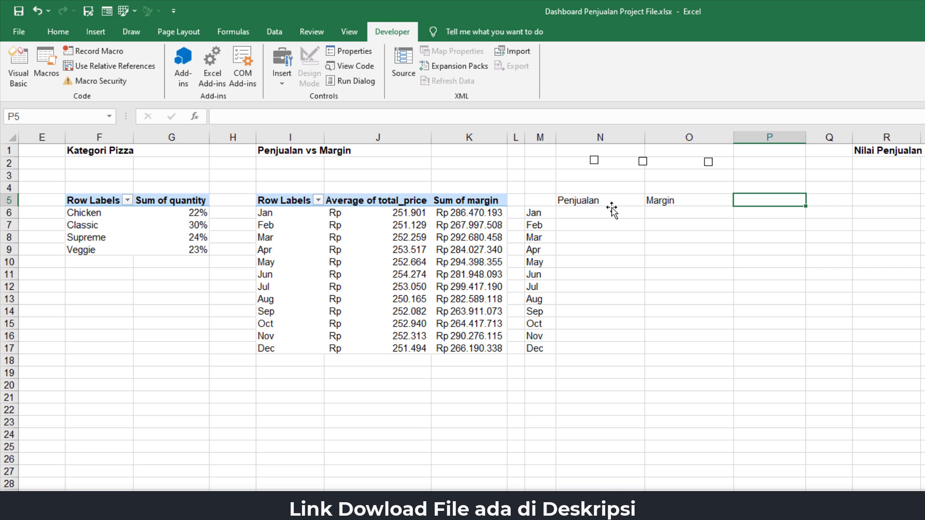
type("%")
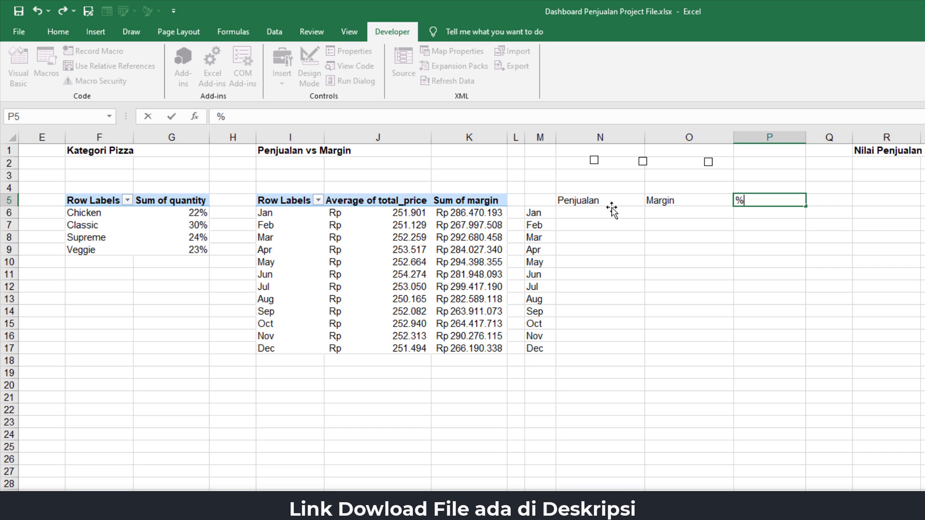
type("Margin")
key("Return")
Link the first check box in column N to cell $N$4 through its control format settings.
left_click(610, 212)
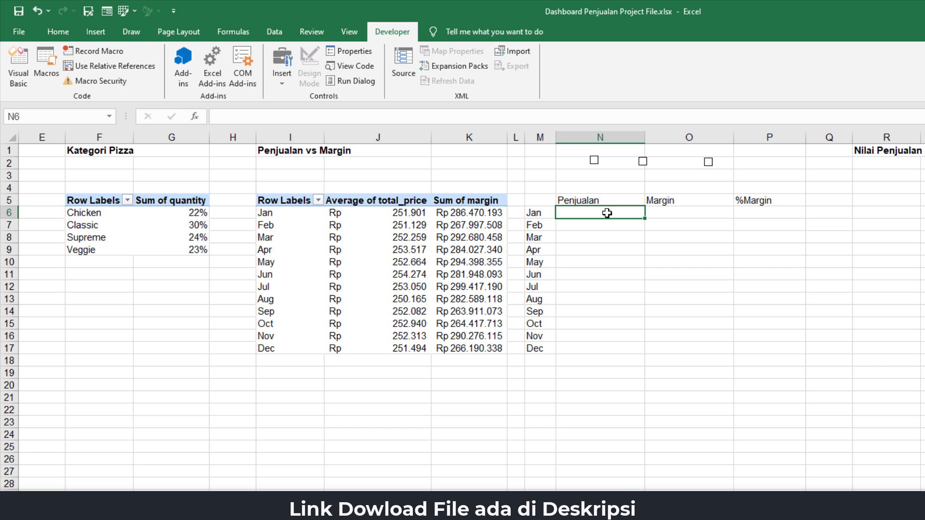
left_click(600, 200)
left_click(602, 186)
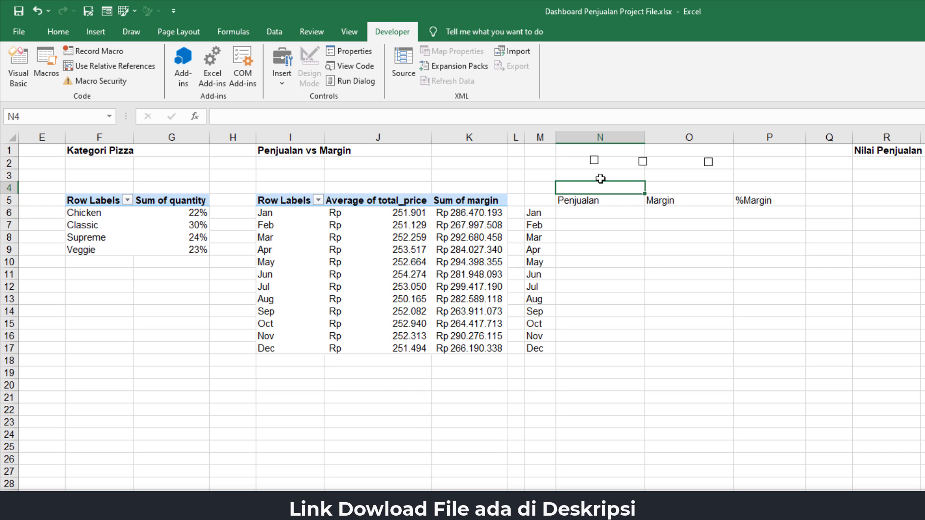
right_click(597, 165)
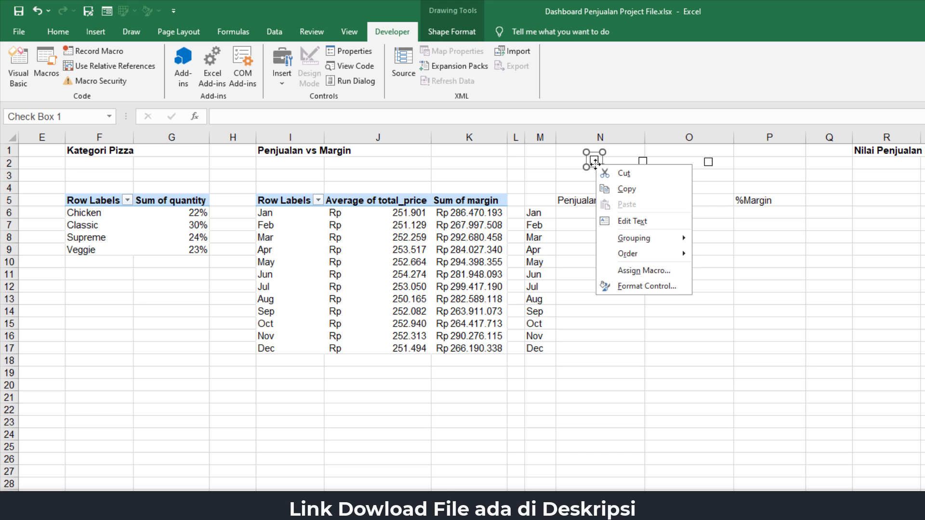
left_click(645, 285)
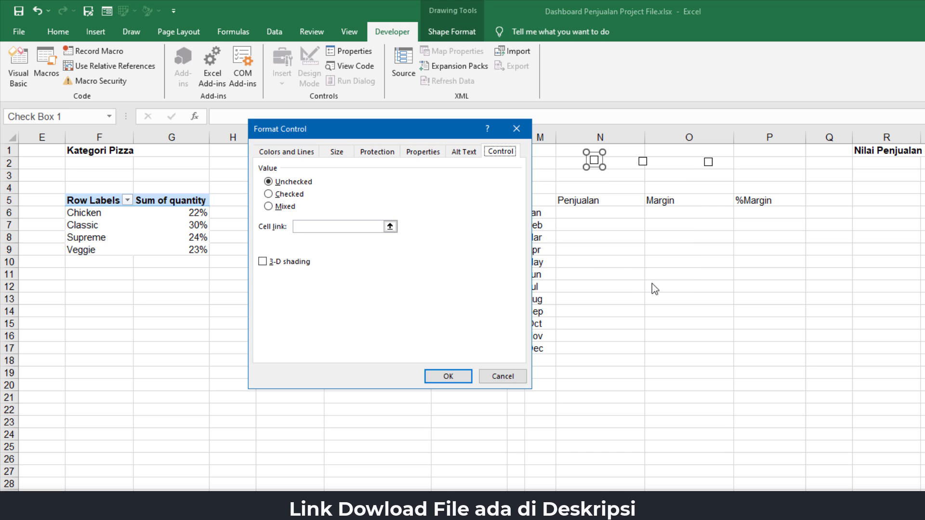
left_click(316, 230)
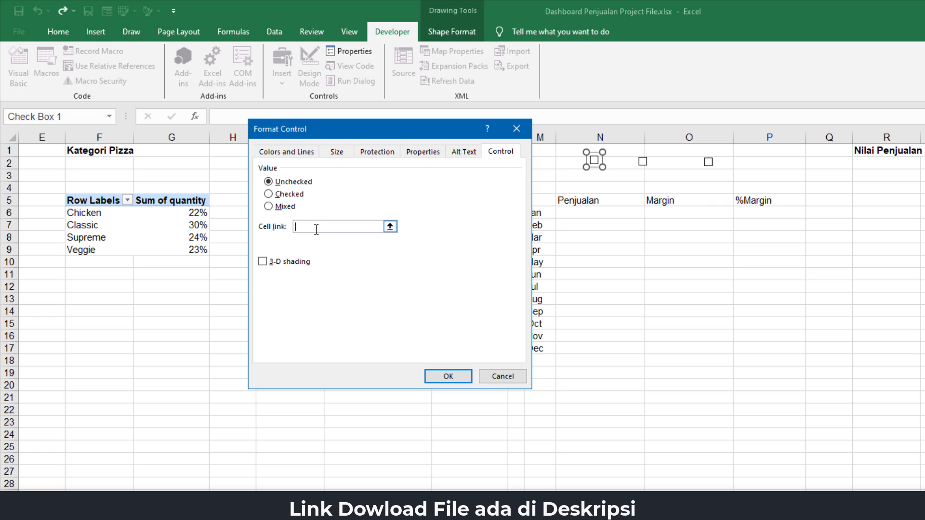
left_click(605, 187)
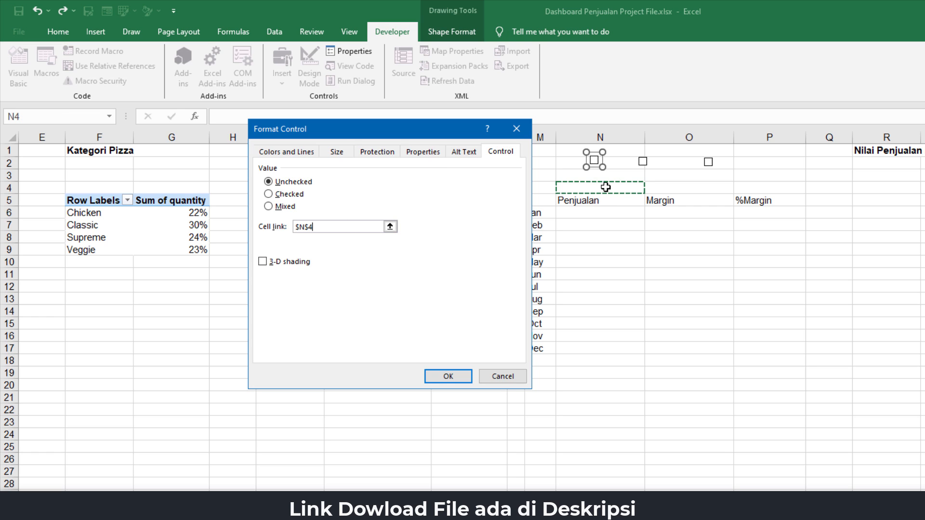
left_click(448, 376)
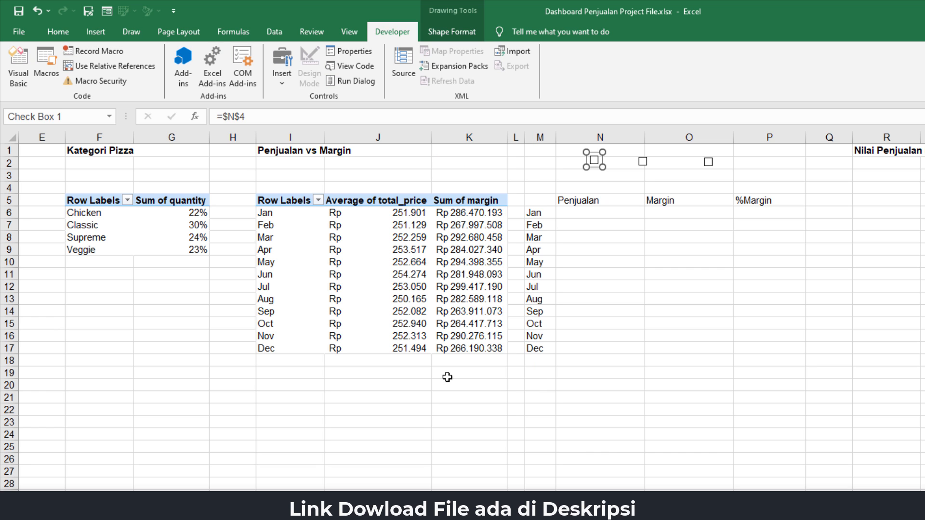
Tick and untick the first check box to test its link to cell N4, and select cell N6.
left_click(626, 228)
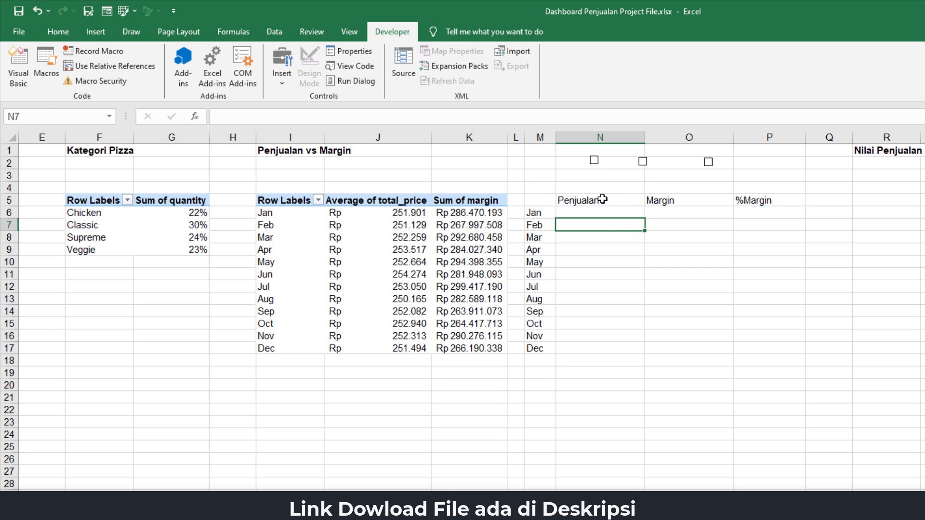
left_click(594, 162)
left_click(595, 163)
left_click_drag(592, 299, 590, 338)
left_click(589, 347)
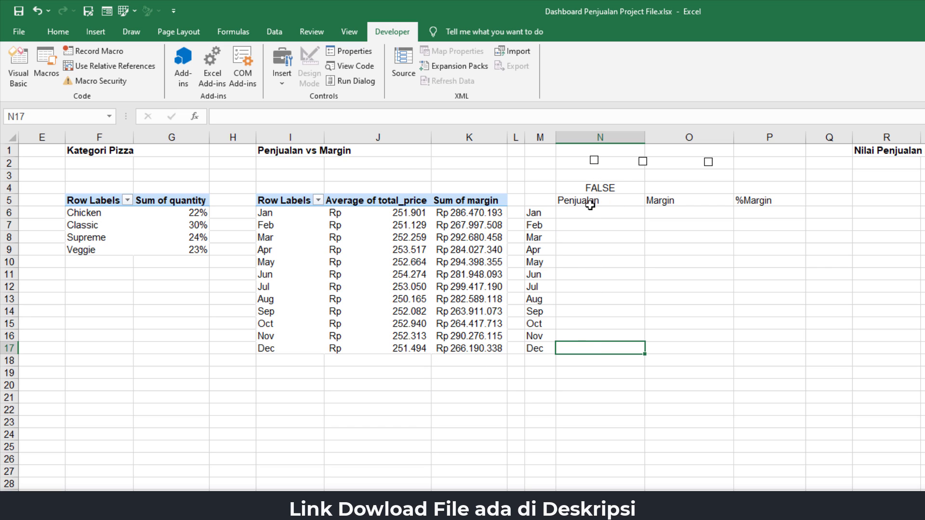
left_click(595, 214)
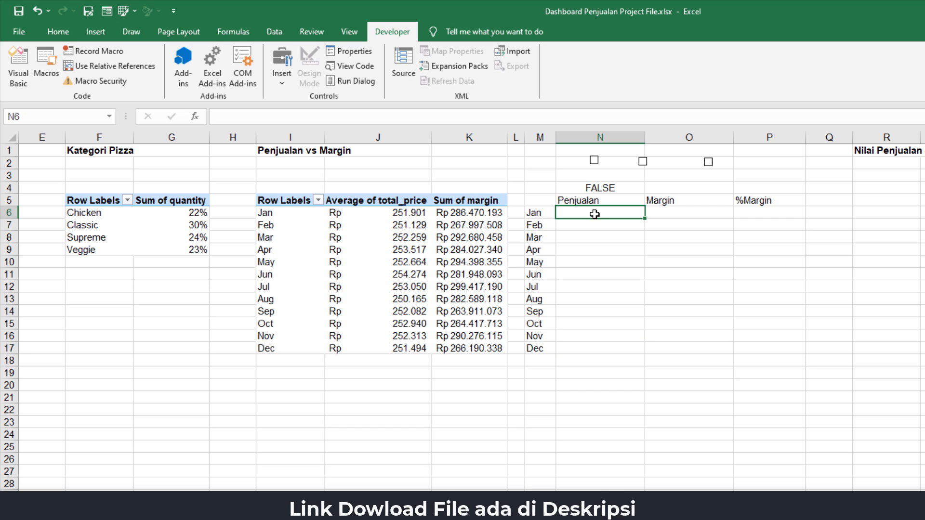
Begin an IF formula in cell N6 with the logical test $N$4=TRUE, using an absolute reference.
left_click(599, 223)
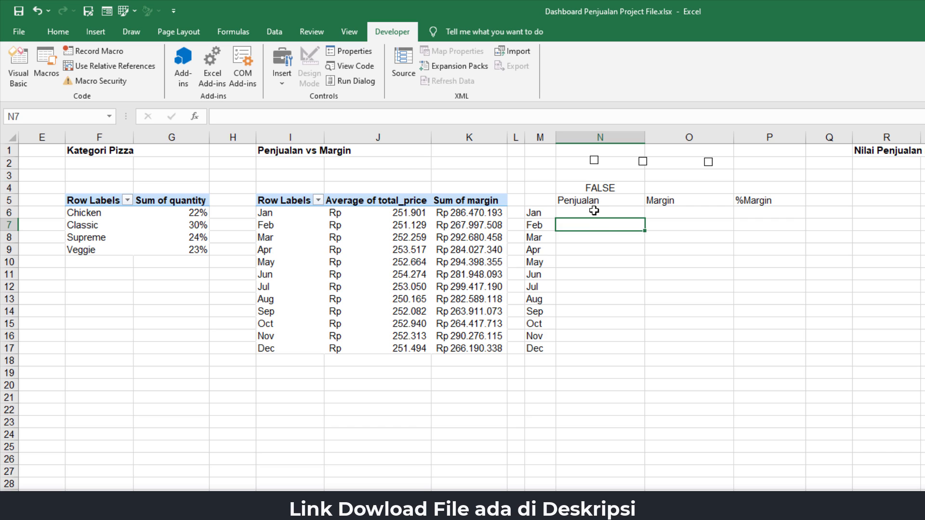
left_click(594, 211)
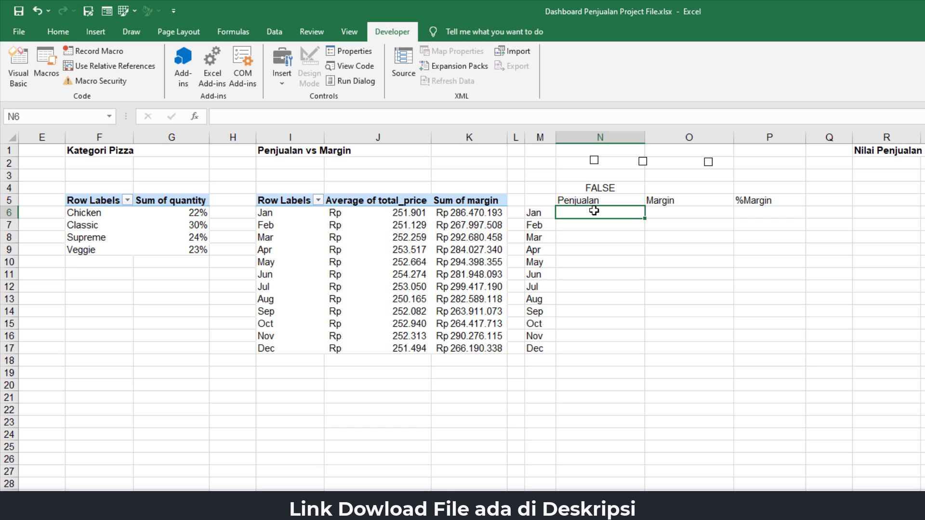
type("=")
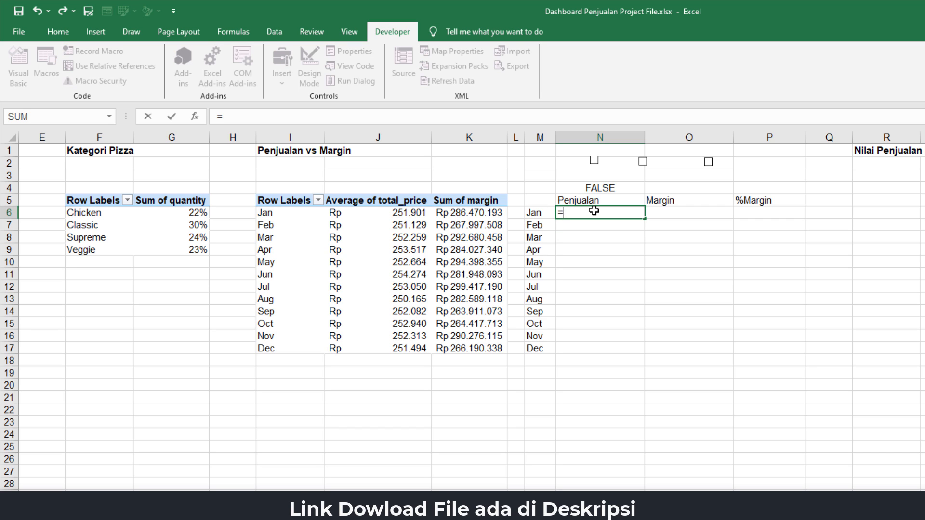
type("i")
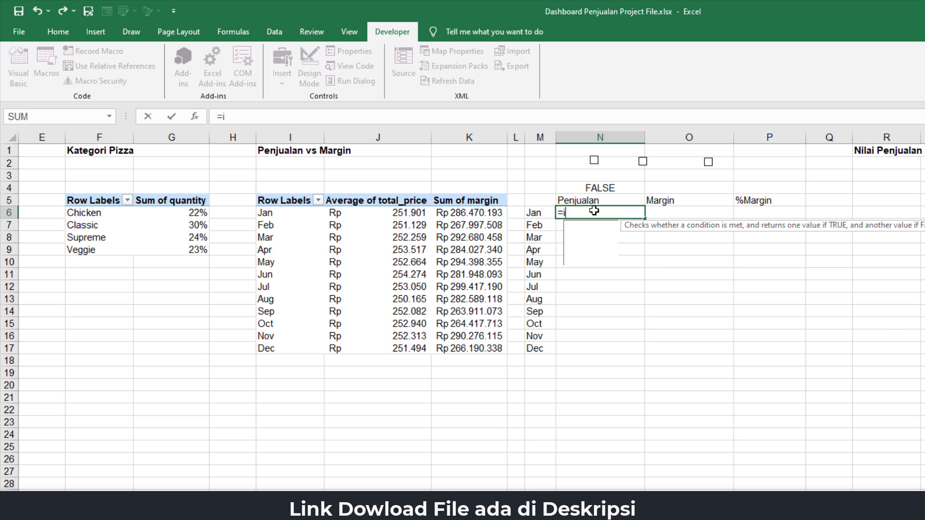
type("f(")
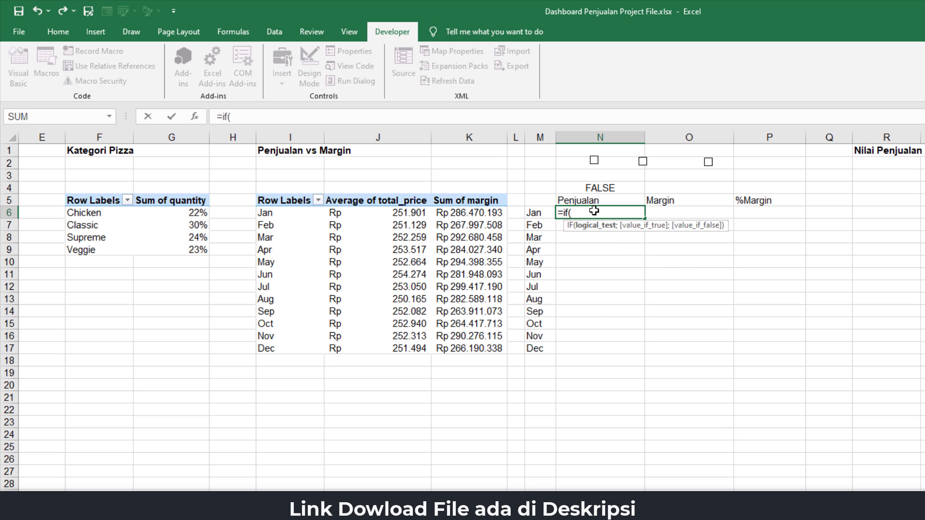
left_click(604, 188)
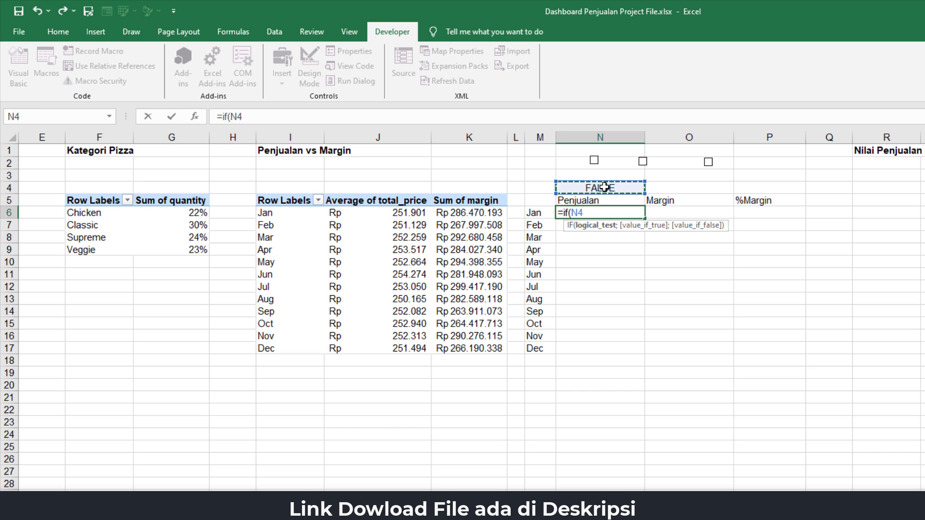
key("F4")
type("=")
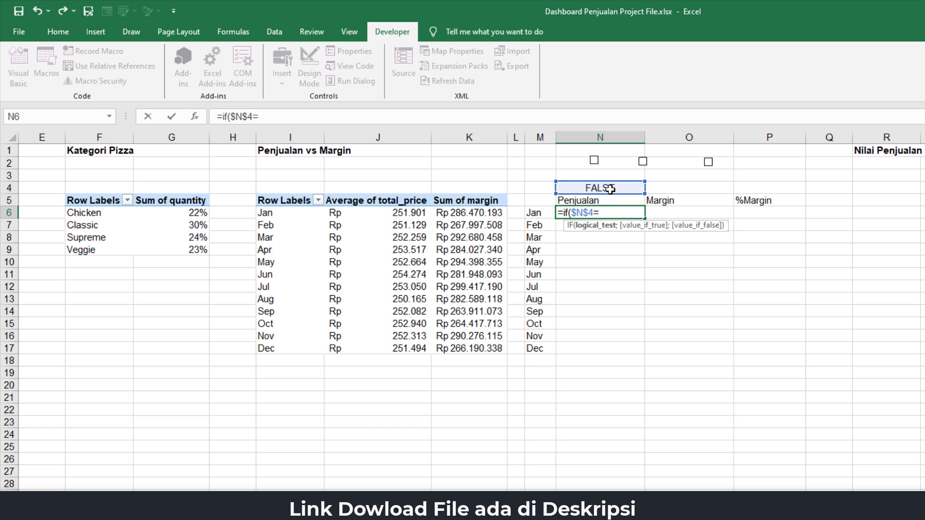
type("TRUE")
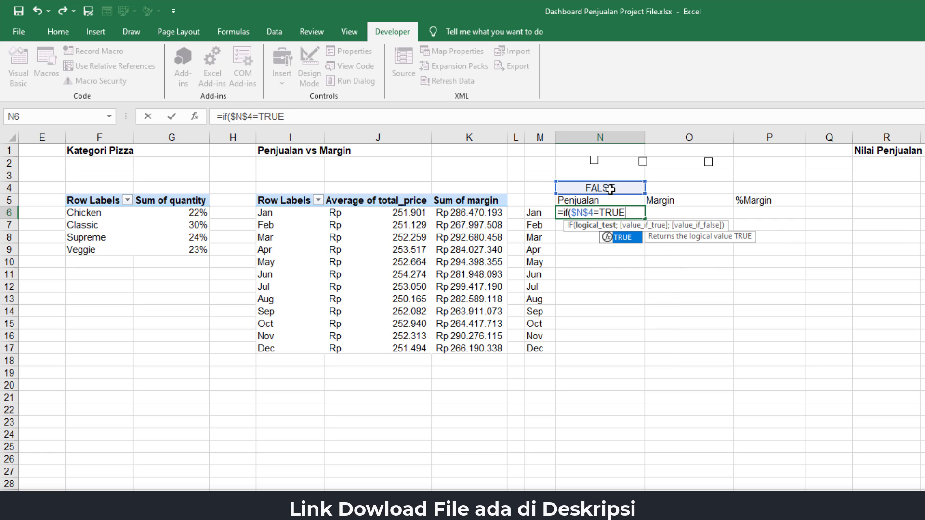
type(";")
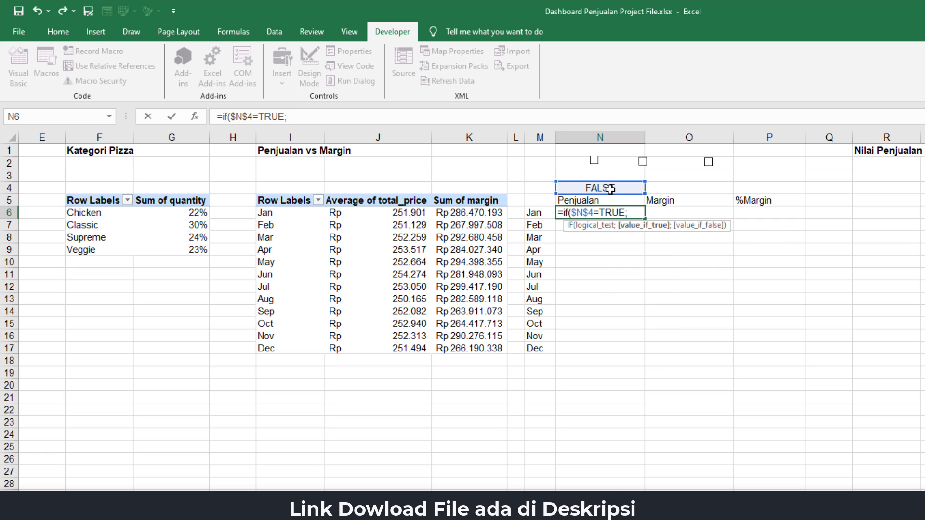
Complete the N6 formula with VLOOKUP(M6;I:K;2;FALSE) as the true result and "" as the false result.
type("VLOO")
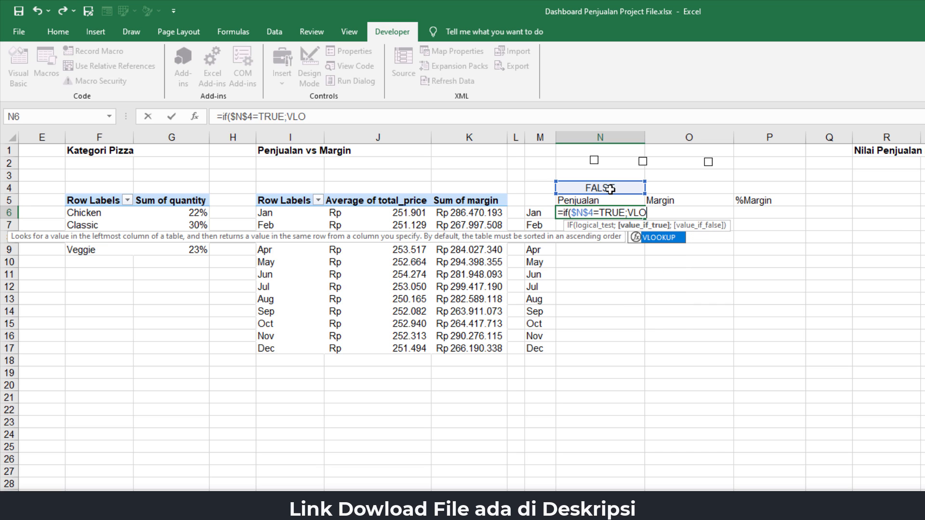
double_click(653, 238)
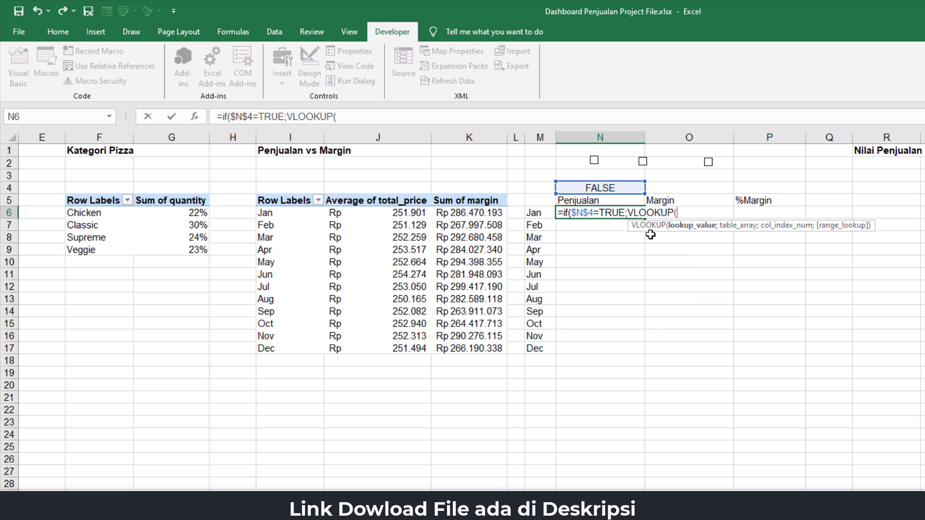
left_click(539, 212)
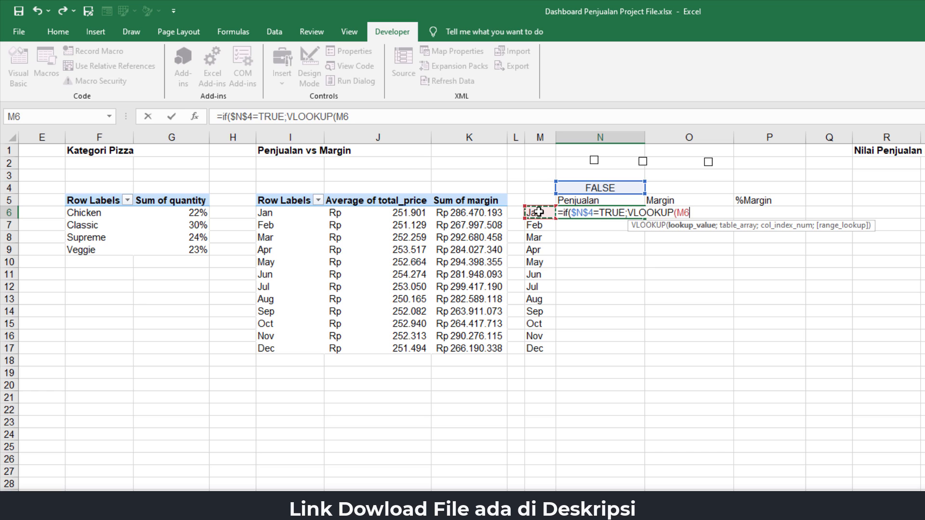
type(";")
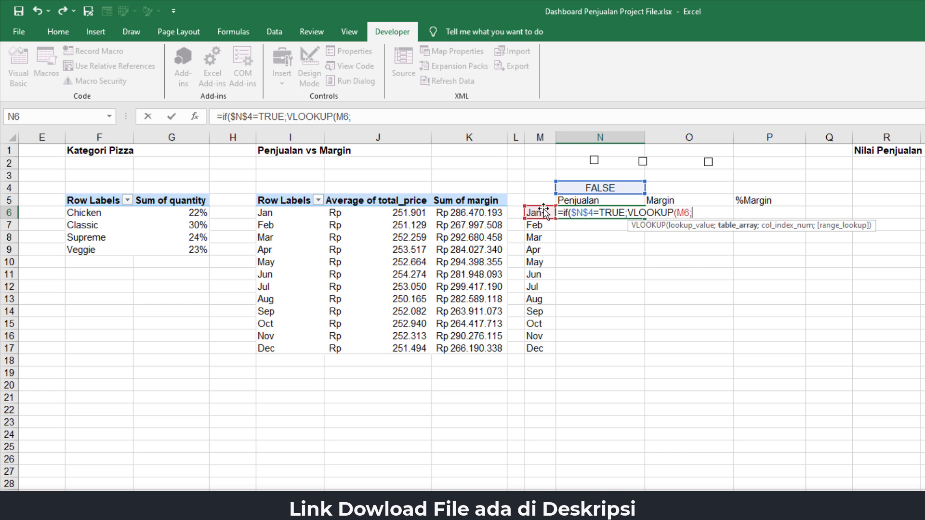
left_click(299, 137)
left_click_drag(299, 136, 456, 143)
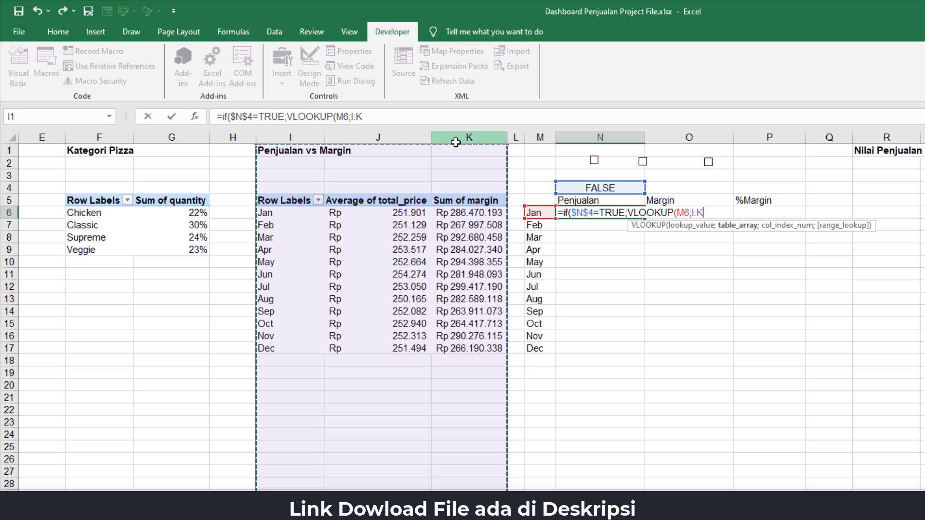
type(";")
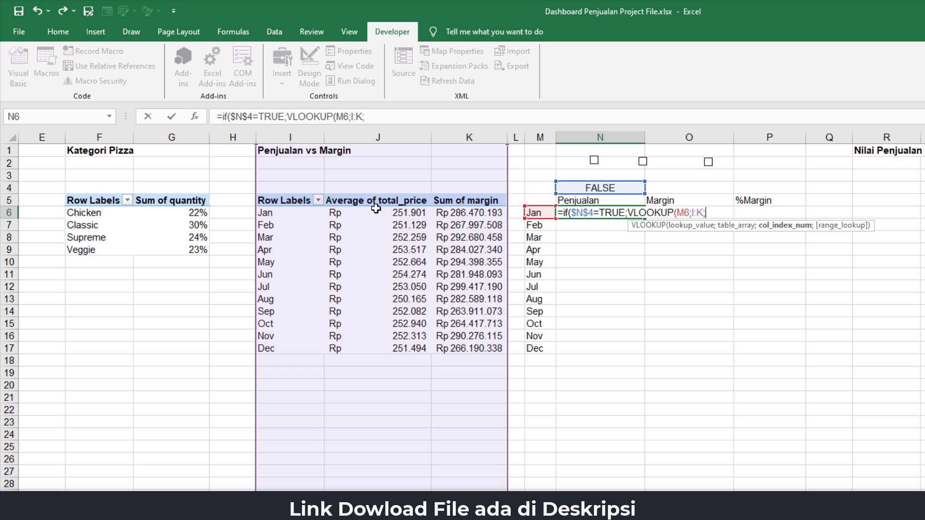
type("2;")
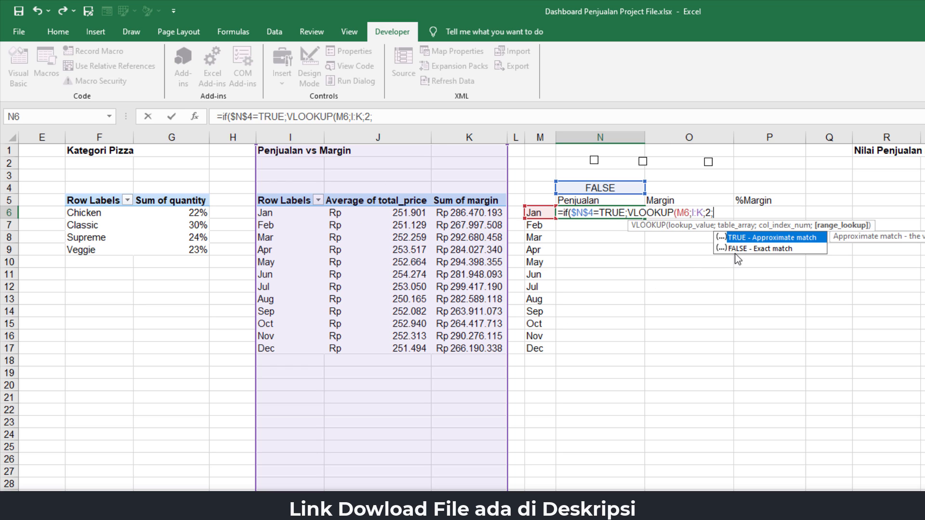
double_click(739, 249)
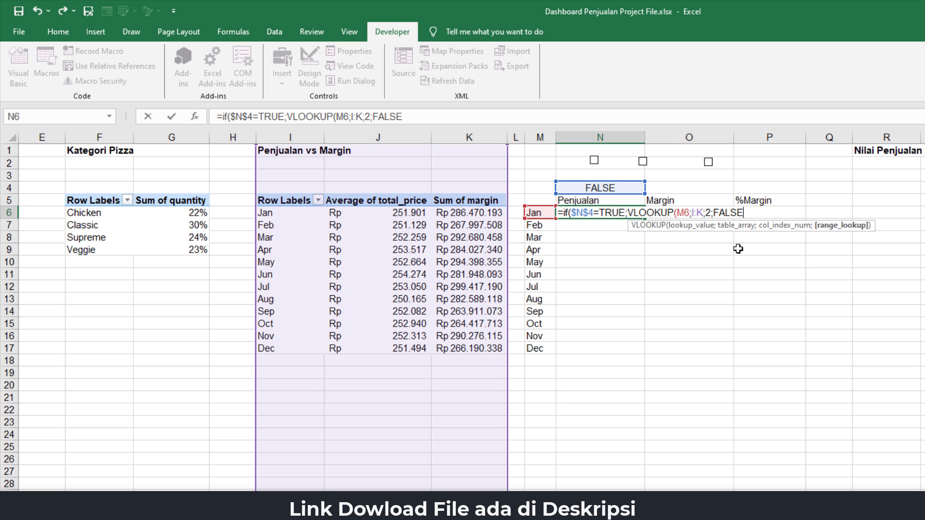
type(")")
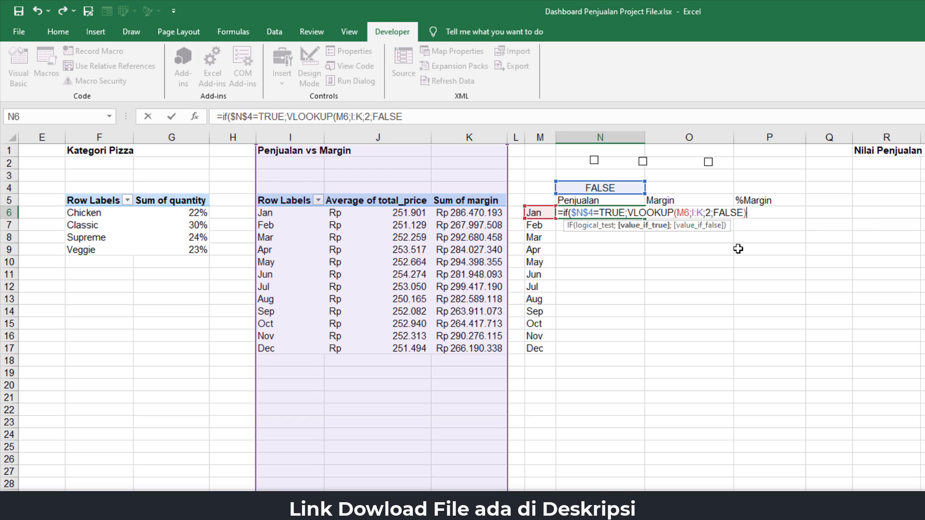
type(";")
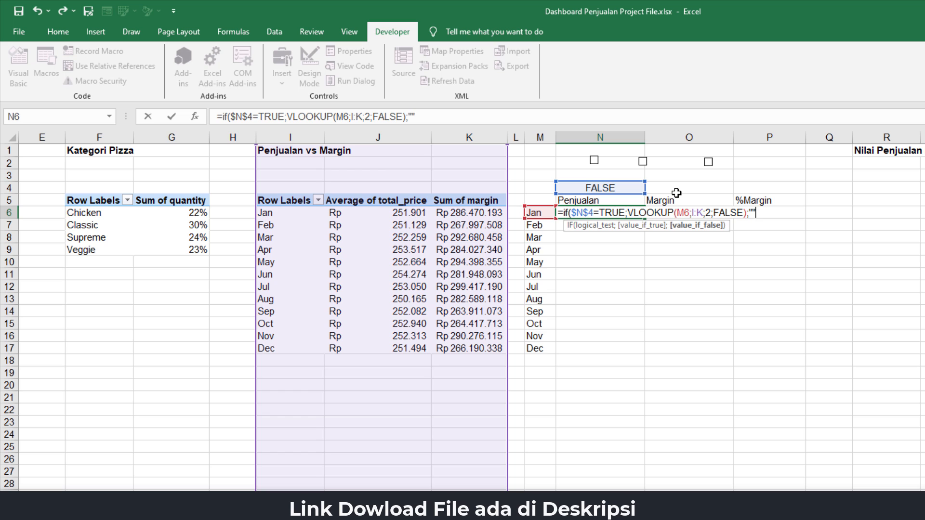
type(")")
key("Return")
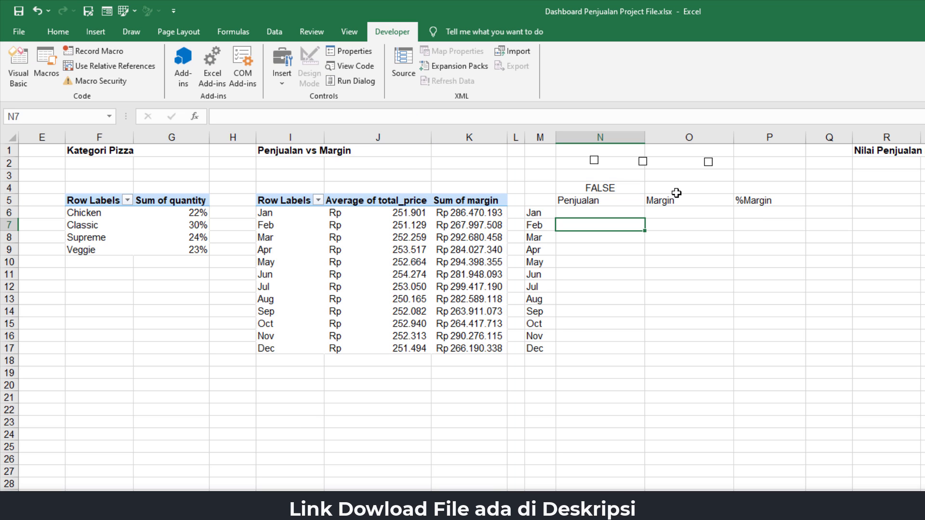
Tick the first check box and fill the N6 formula down through cell N17.
left_click(605, 215)
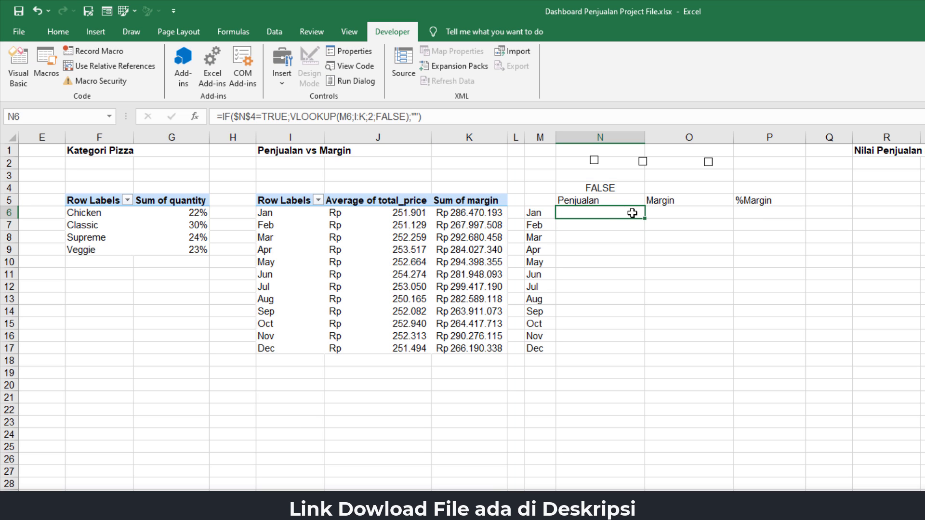
left_click(594, 162)
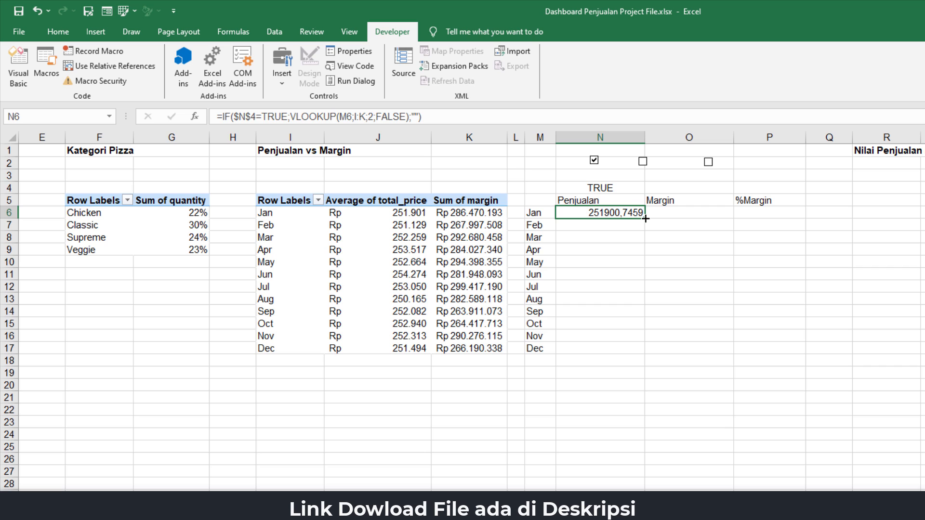
left_click_drag(646, 219, 640, 350)
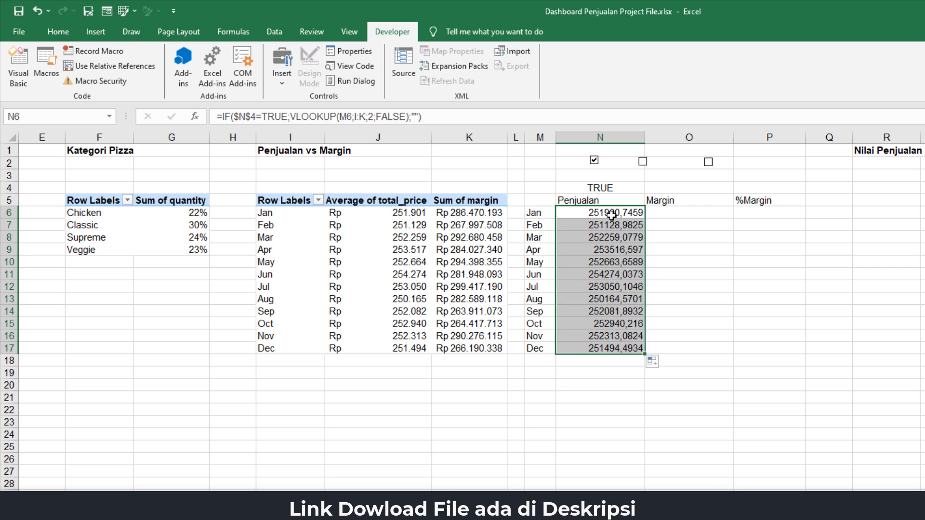
Format the Penjualan values in N6:N17 with the Rp English (Indonesia) accounting format.
left_click(63, 33)
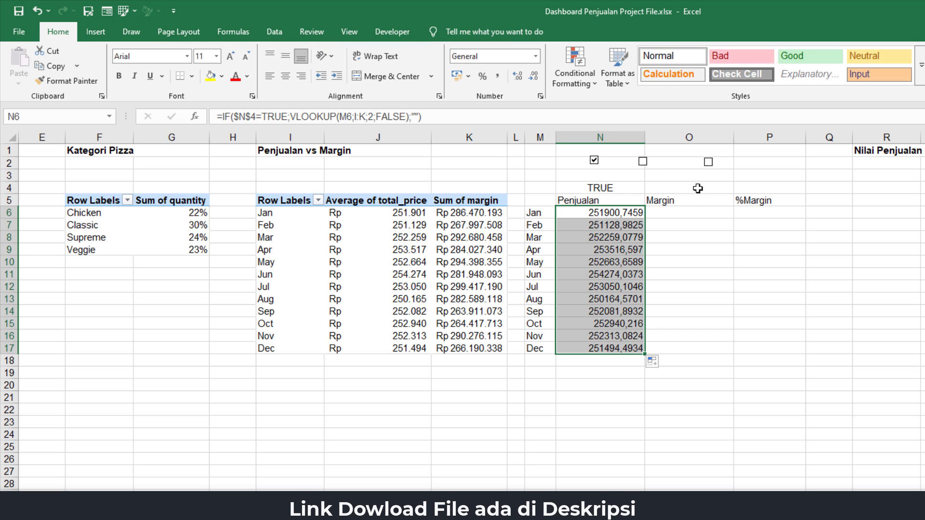
left_click(470, 75)
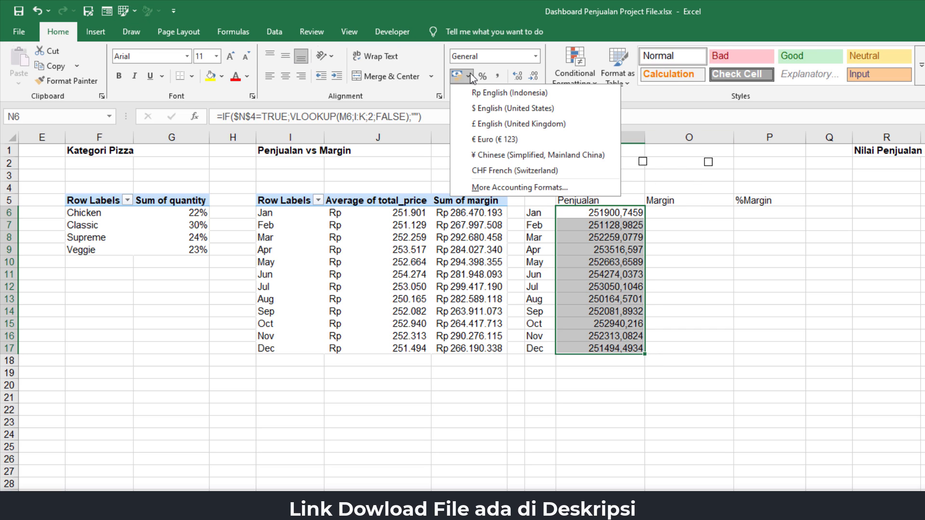
left_click(477, 93)
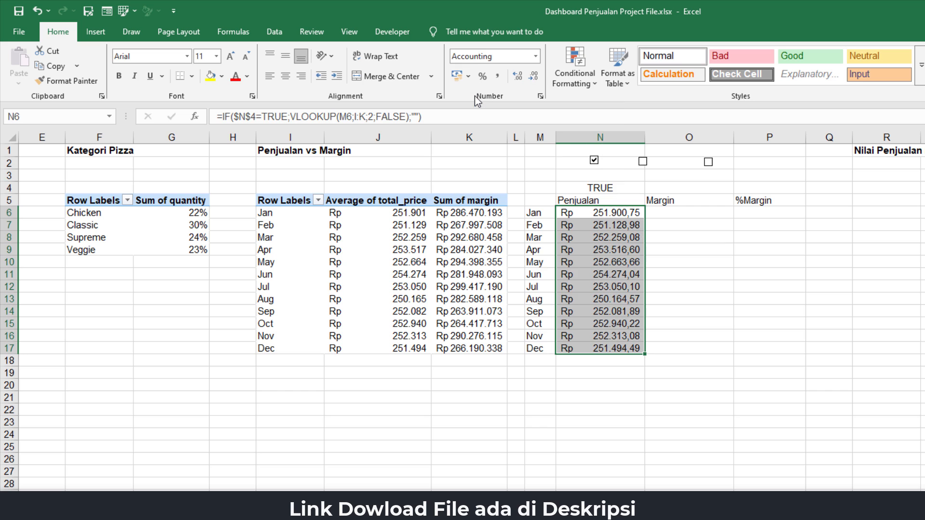
left_click(690, 249)
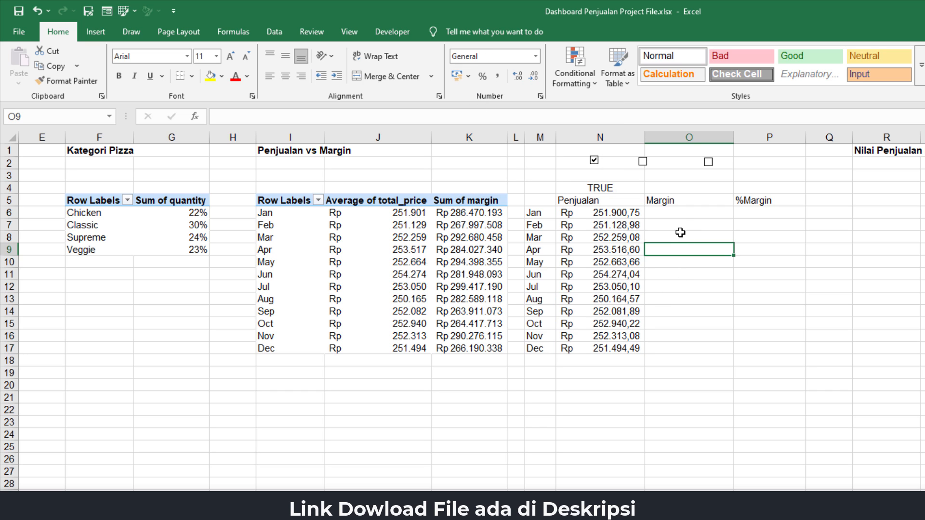
Link the second check box to cell $O$4 through its control format settings.
left_click(682, 212)
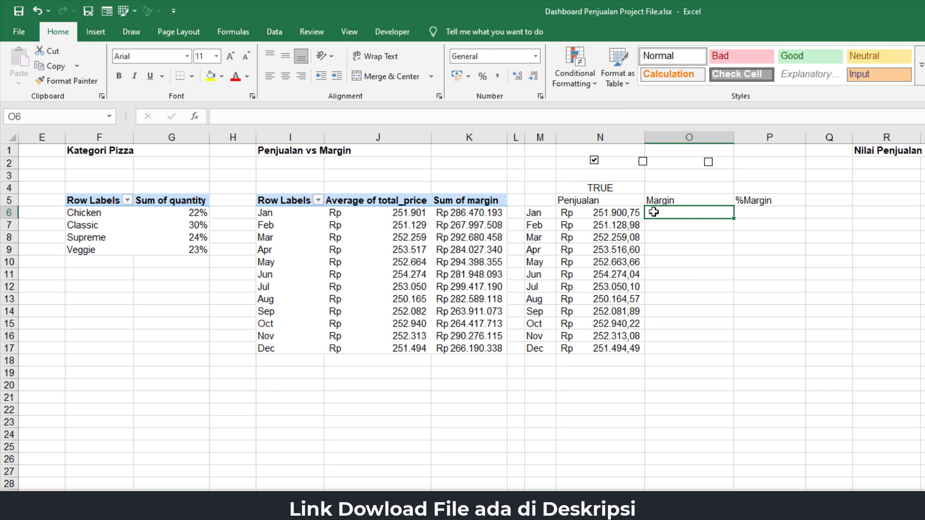
right_click(643, 165)
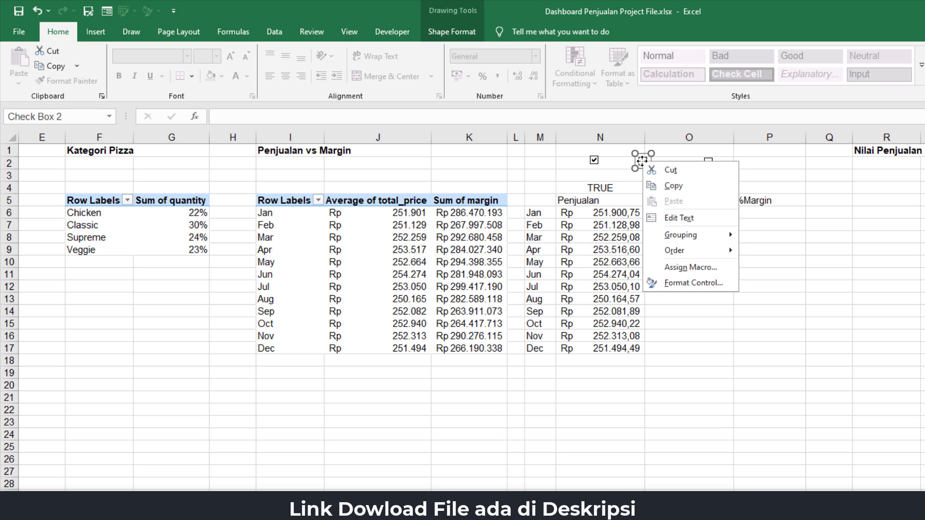
left_click(693, 283)
left_click(311, 226)
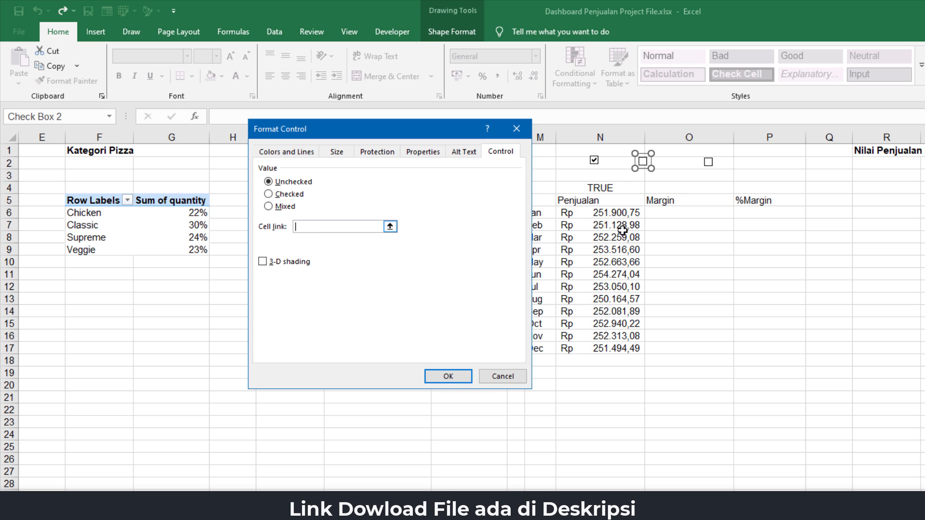
left_click(670, 187)
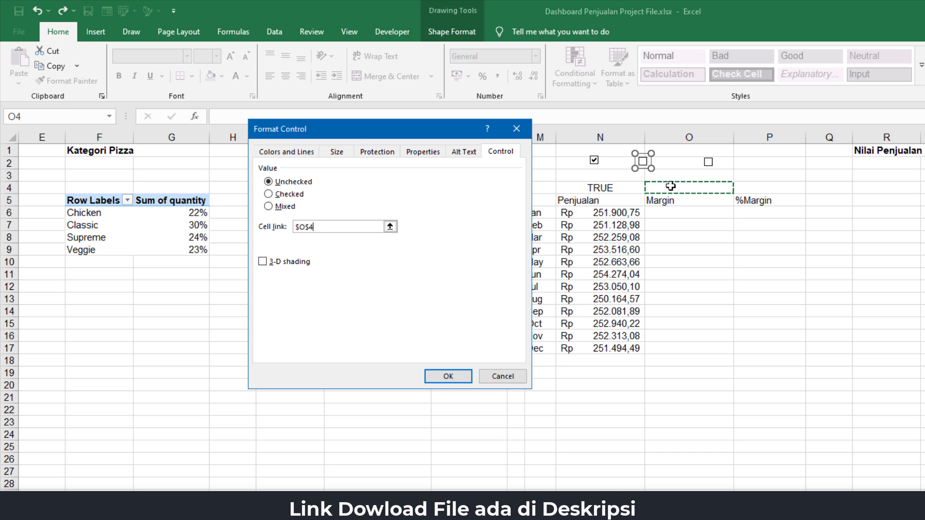
left_click(456, 375)
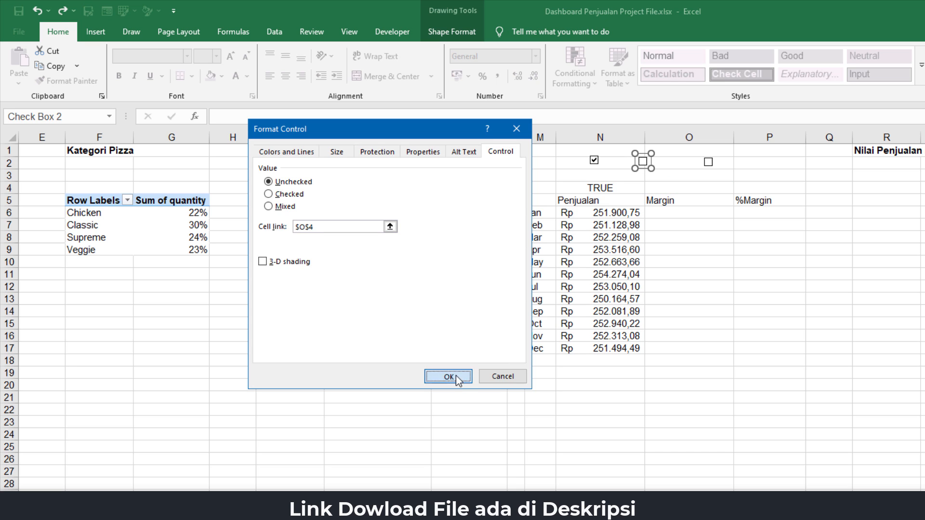
Link the third check box to cell P4 through its control format settings, and select cell O6.
right_click(709, 162)
left_click(757, 284)
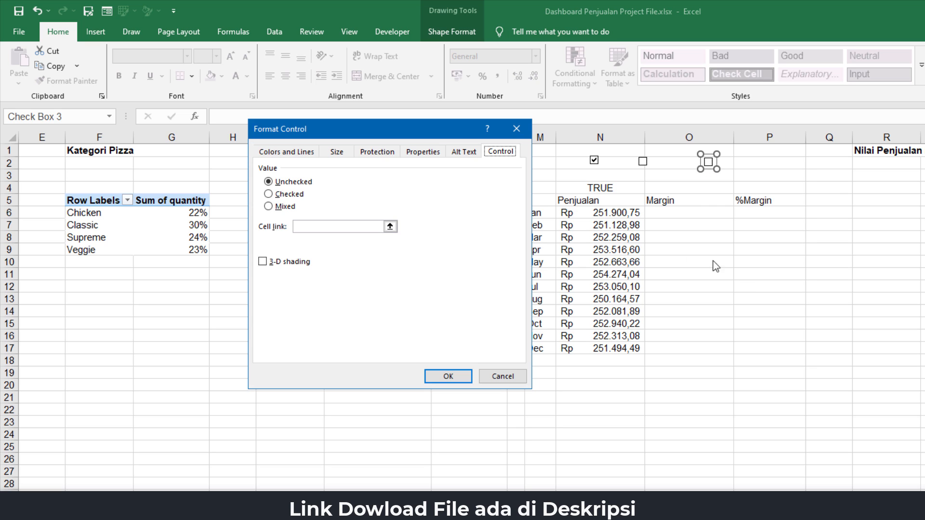
left_click(321, 226)
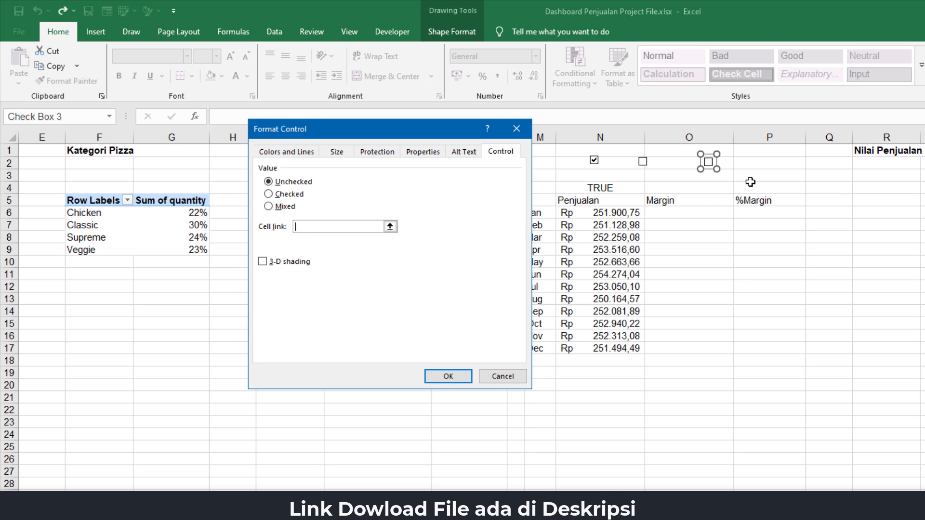
left_click(770, 188)
left_click(456, 373)
left_click(691, 216)
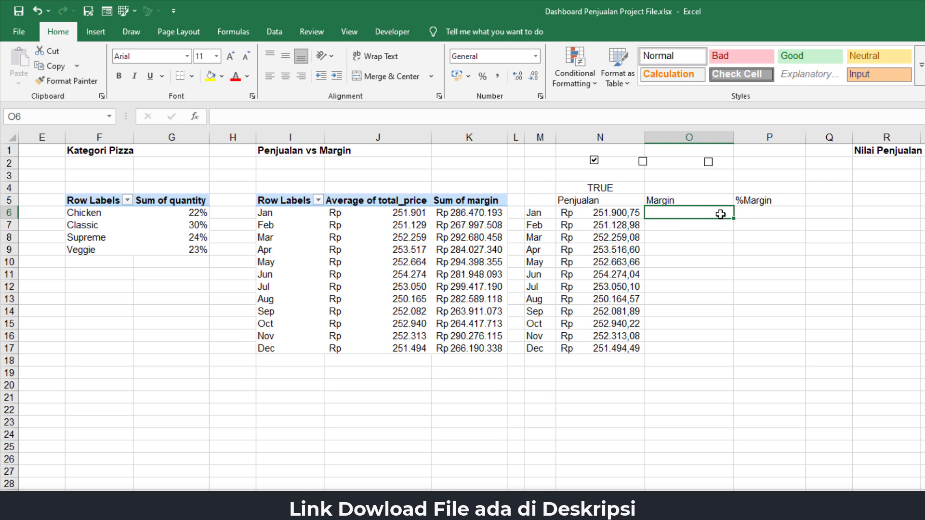
Copy the formula from N6 into Margin cell O6 and change its TRUE test to reference $O$4.
left_click(611, 213)
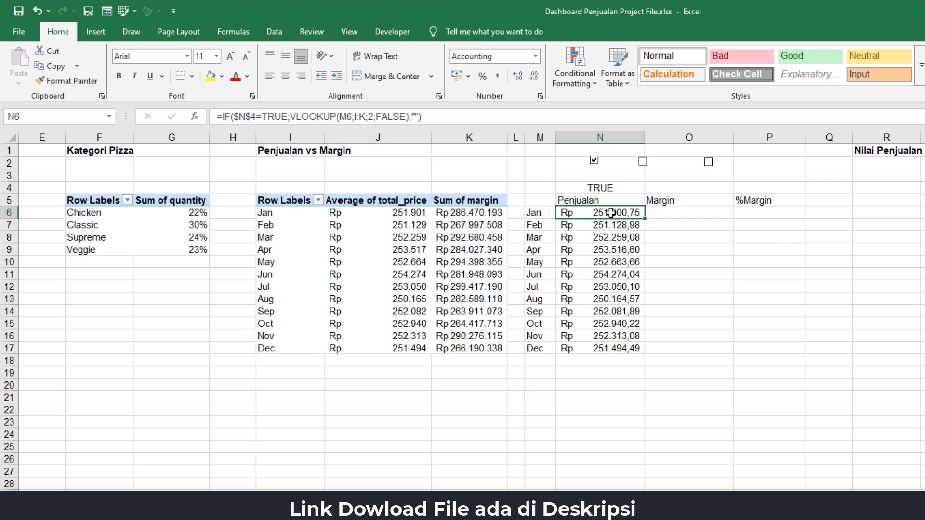
left_click(220, 117)
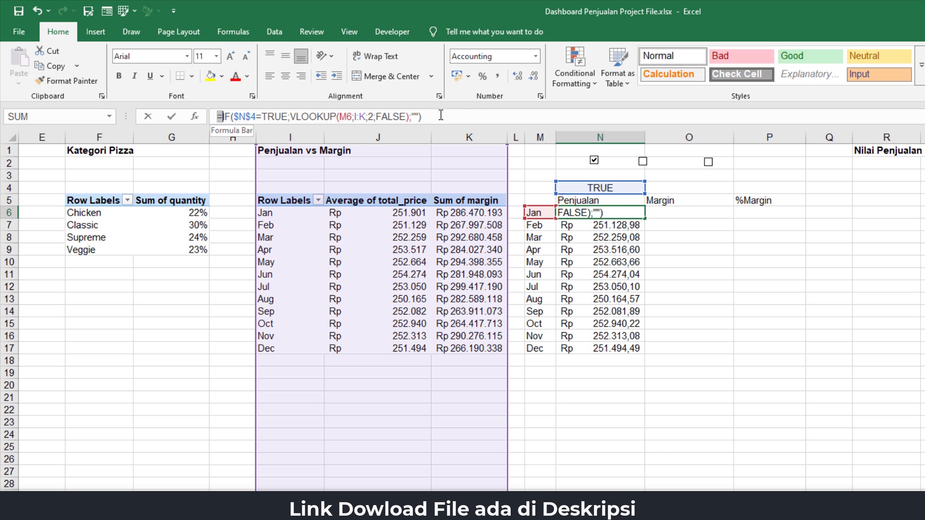
key("ctrl+a")
key("ctrl+c")
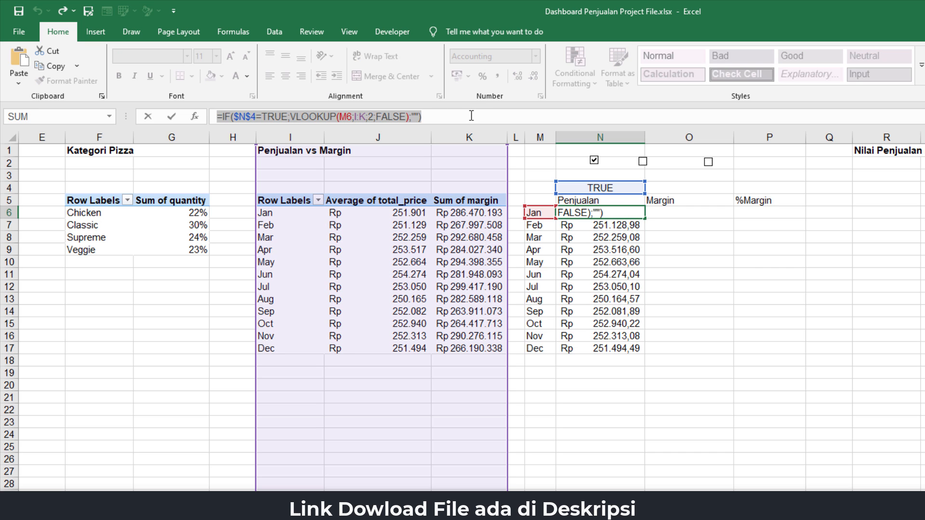
key("Return")
left_click(682, 213)
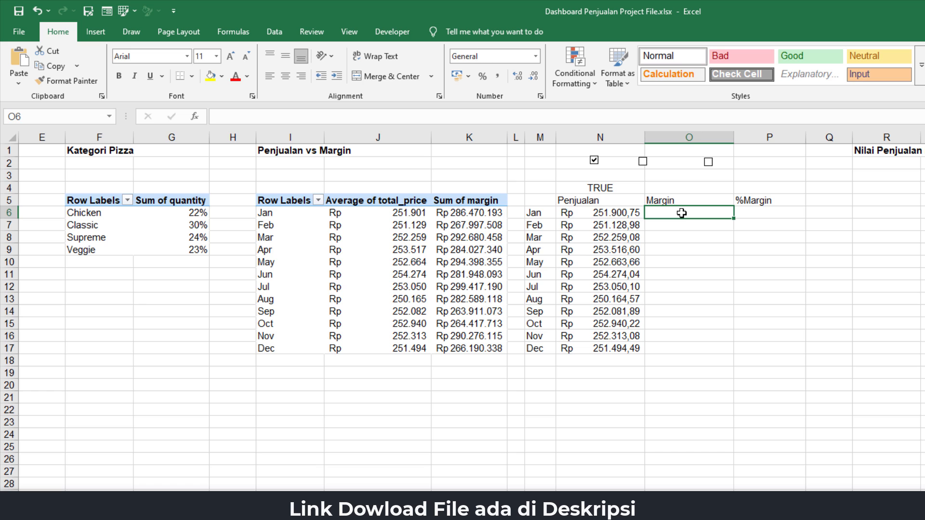
key("ctrl+v")
key("F2")
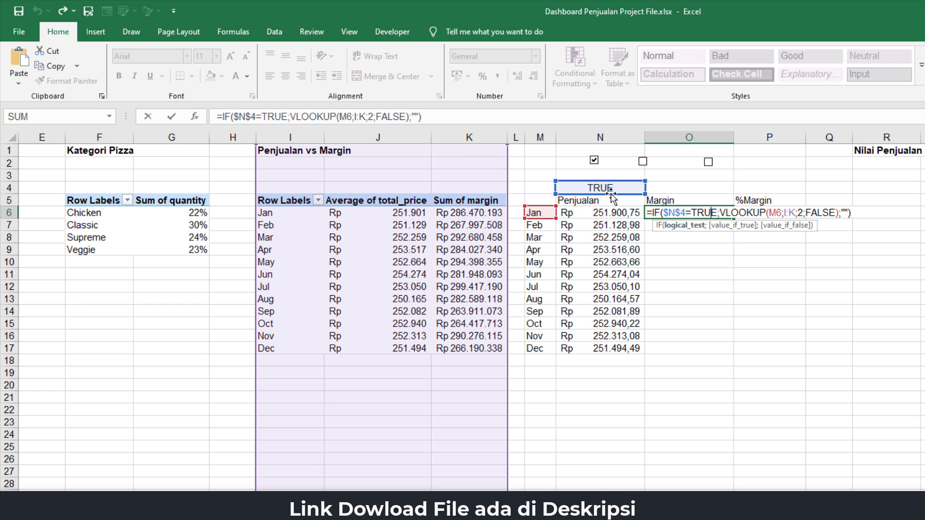
left_click_drag(611, 195, 678, 197)
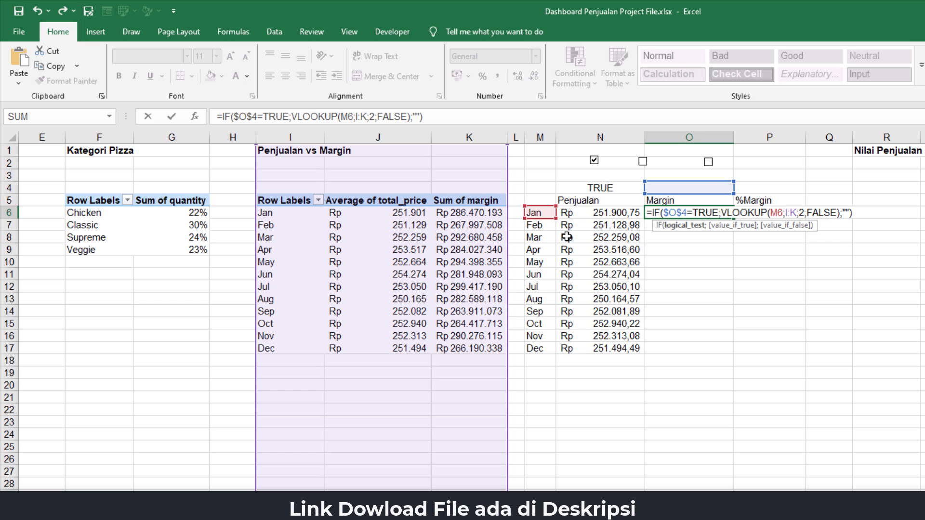
key("Return")
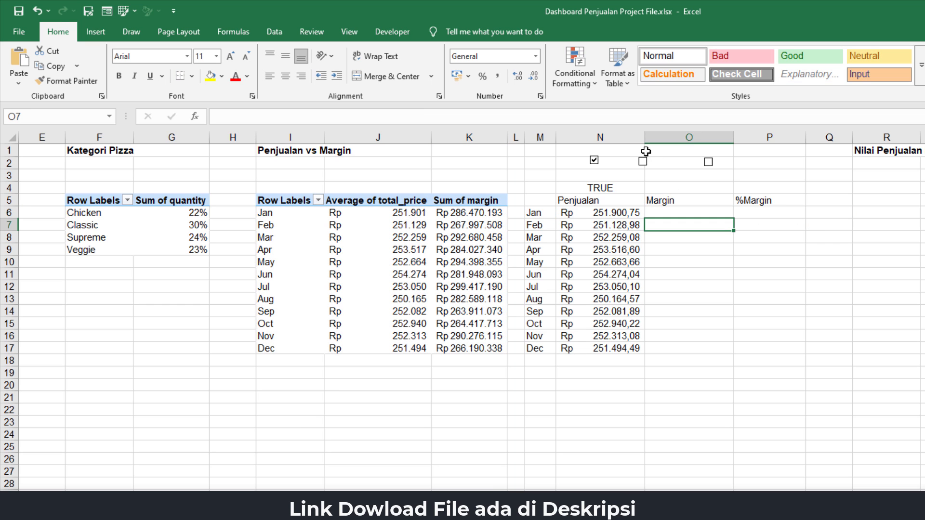
Tick the second check box and format Margin cell O6 with the Rp English (Indonesia) accounting format.
left_click(643, 163)
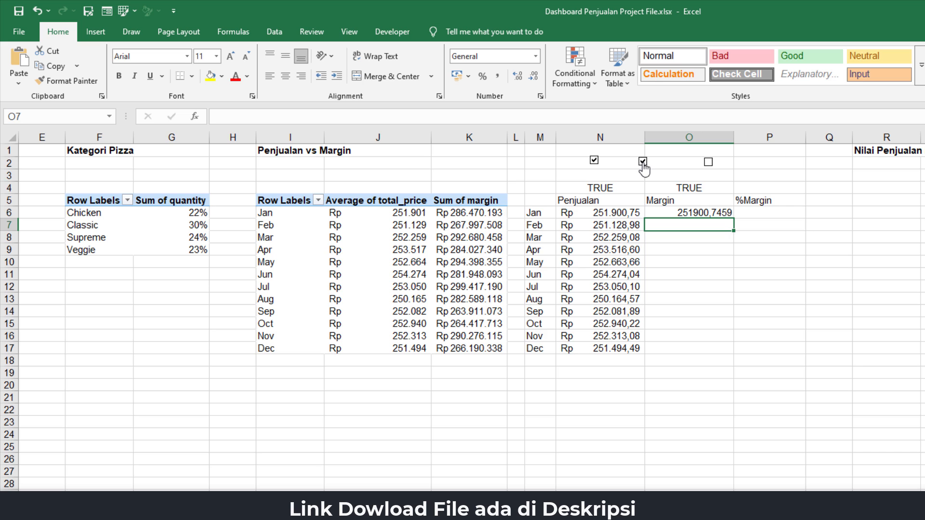
left_click(727, 213)
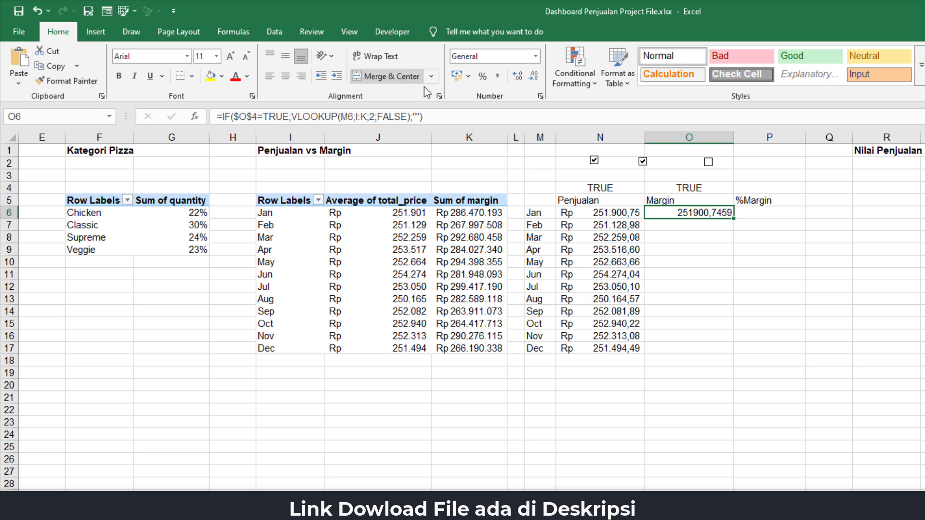
left_click(469, 76)
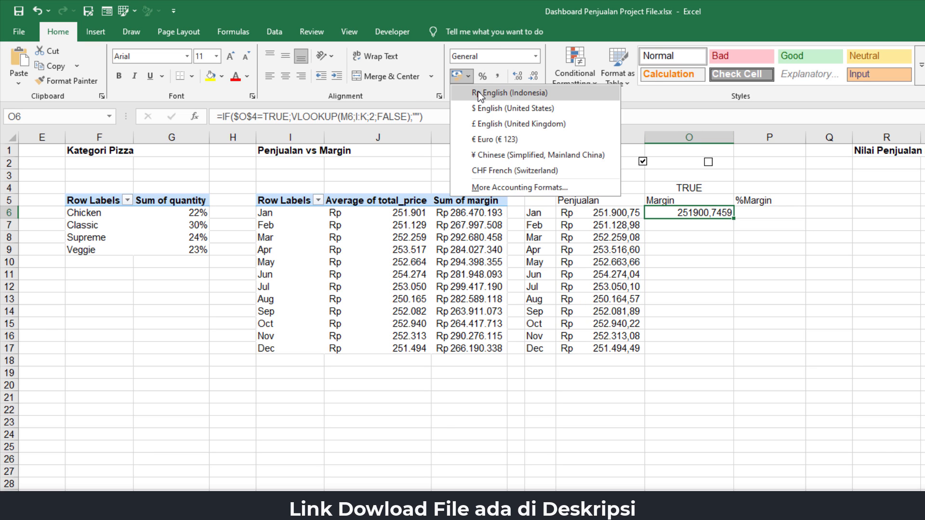
left_click(479, 93)
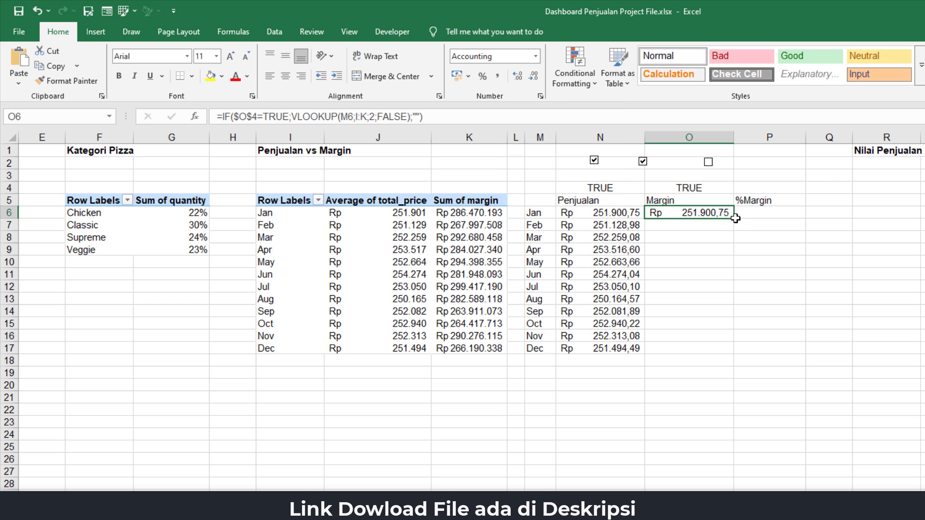
Fill the Margin formula from O6 down through cell O17.
left_click_drag(735, 226, 711, 348)
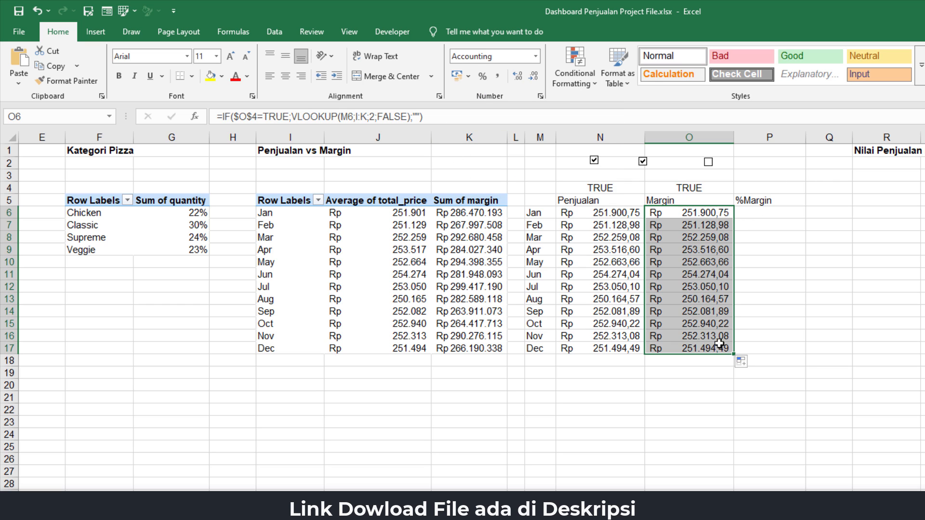
left_click(711, 222)
left_click(693, 320)
left_click(698, 215)
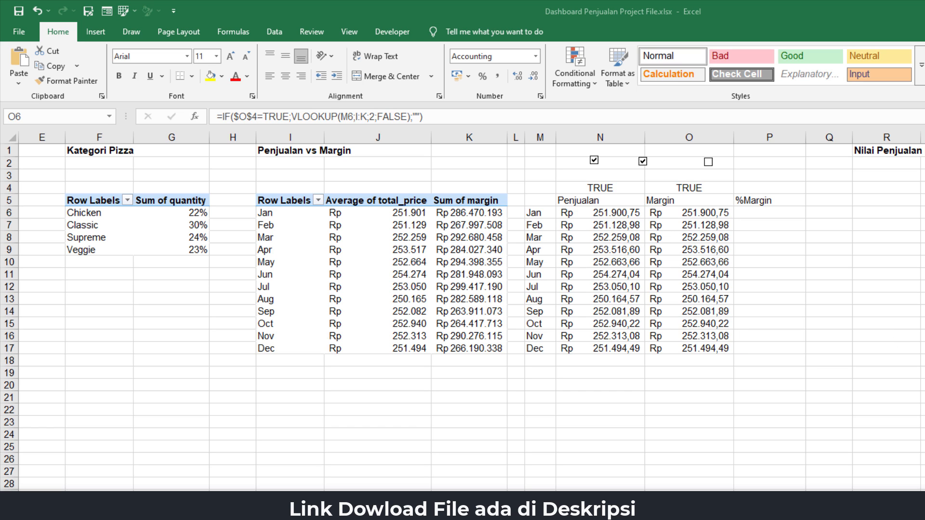
left_click(706, 214)
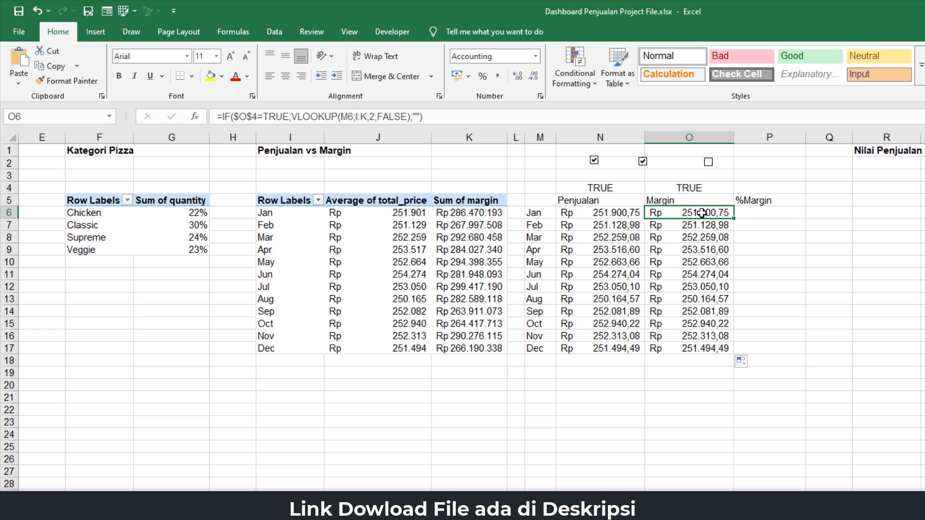
Change the header in P5 to "% Margin" and tick the third check box.
left_click(779, 213)
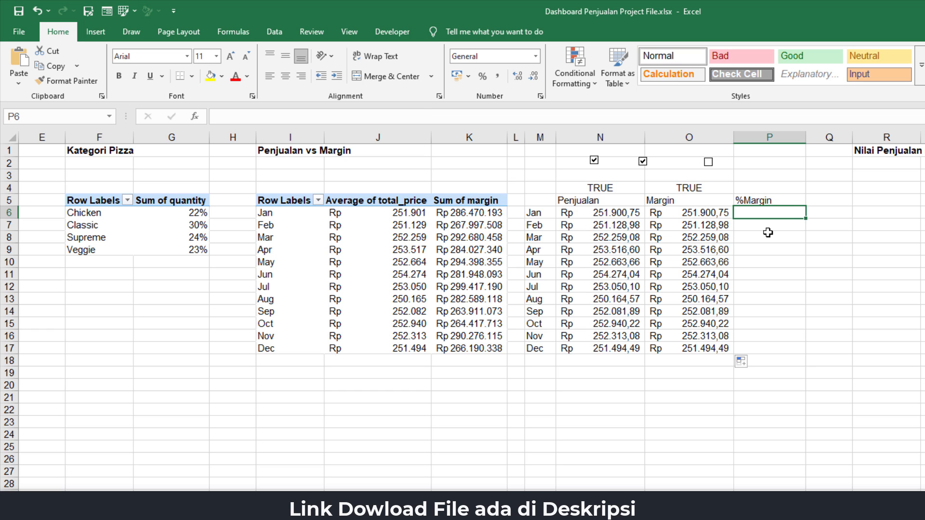
left_click(742, 198)
double_click(743, 199)
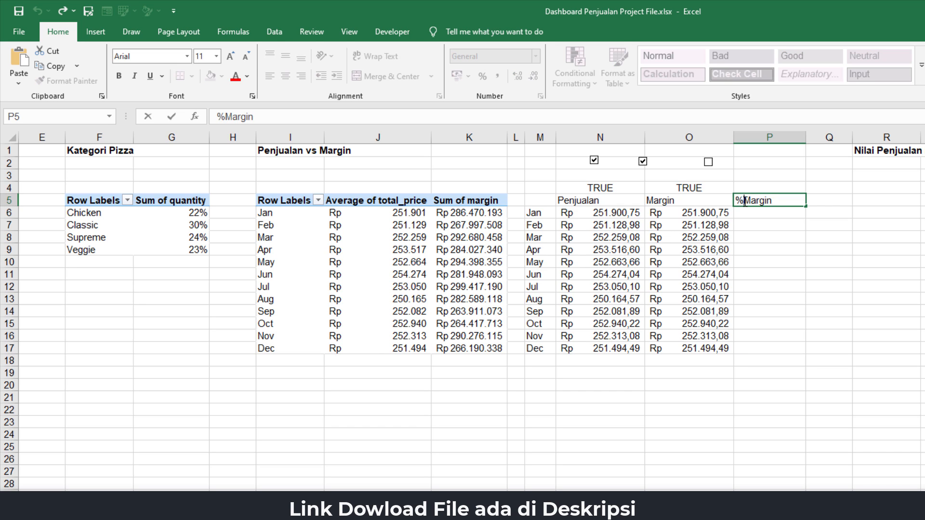
key("ctrl+Return")
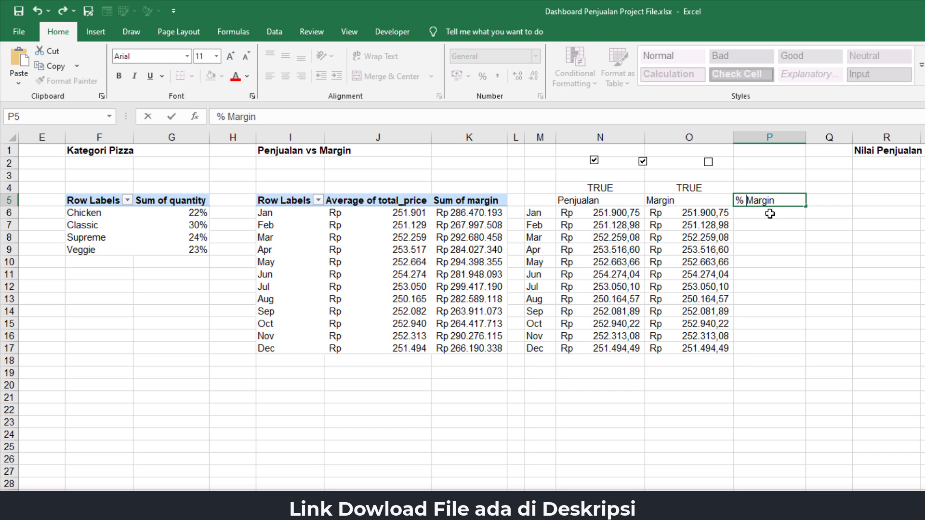
key("Return")
left_click(708, 162)
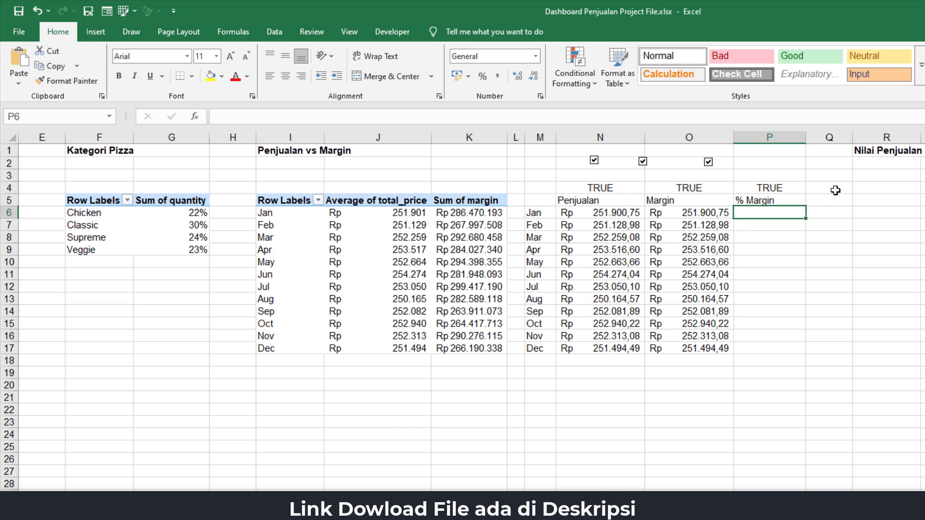
Begin an IF formula in P6 with the logical test $P$4=TRUE, using an absolute reference to P4.
key("alt+Tab")
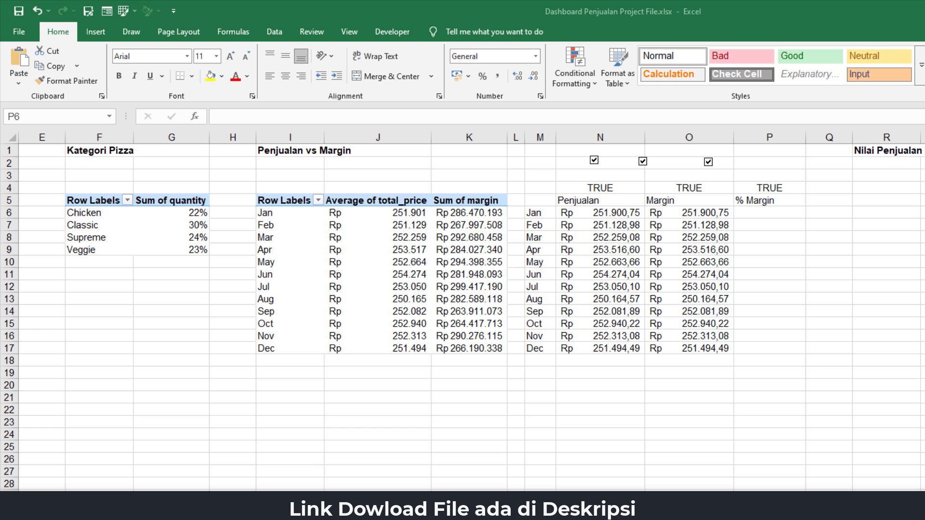
left_click(766, 213)
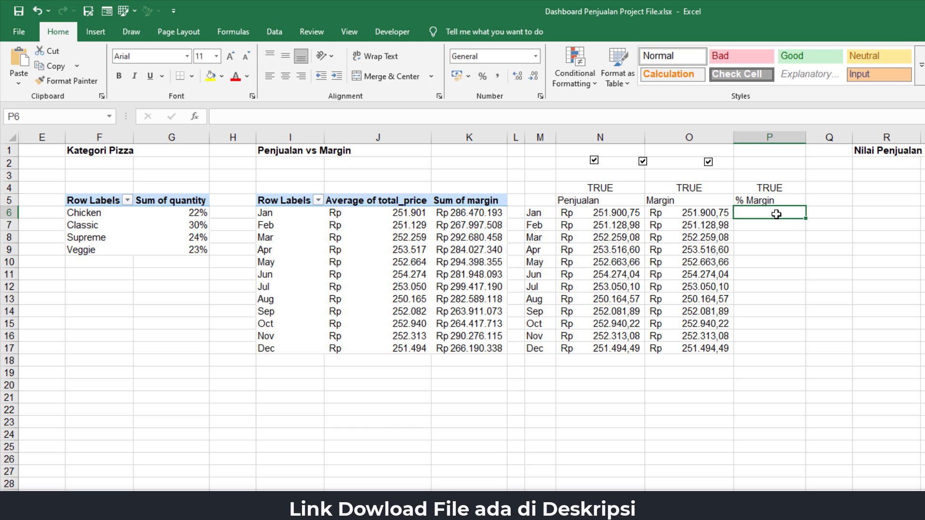
type("=IF")
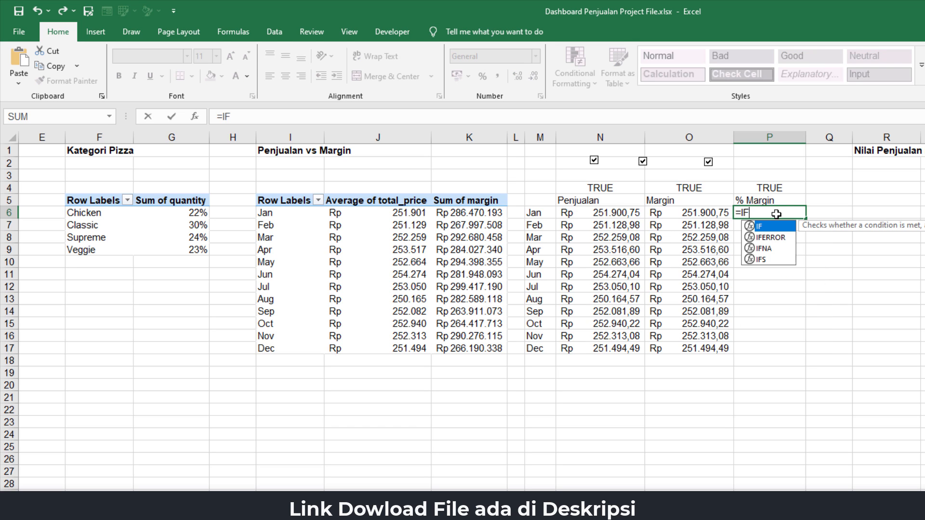
type("(")
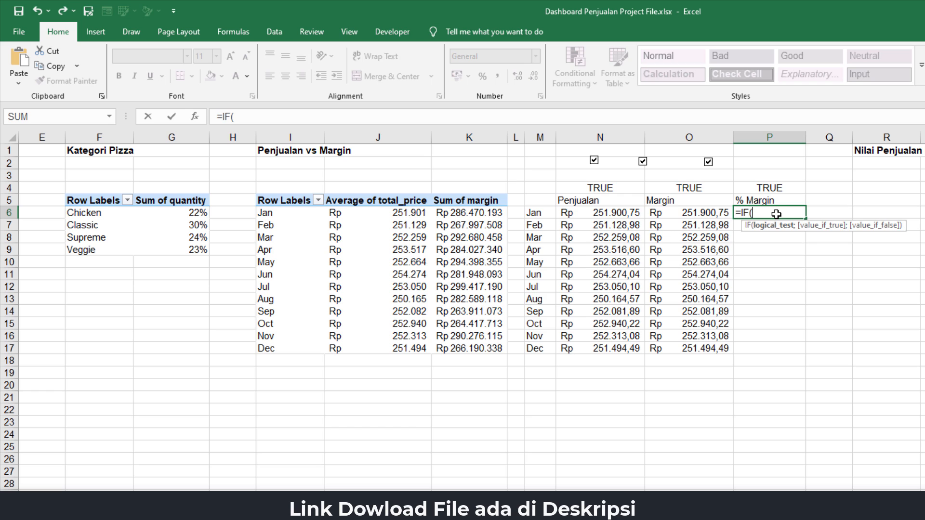
left_click(782, 188)
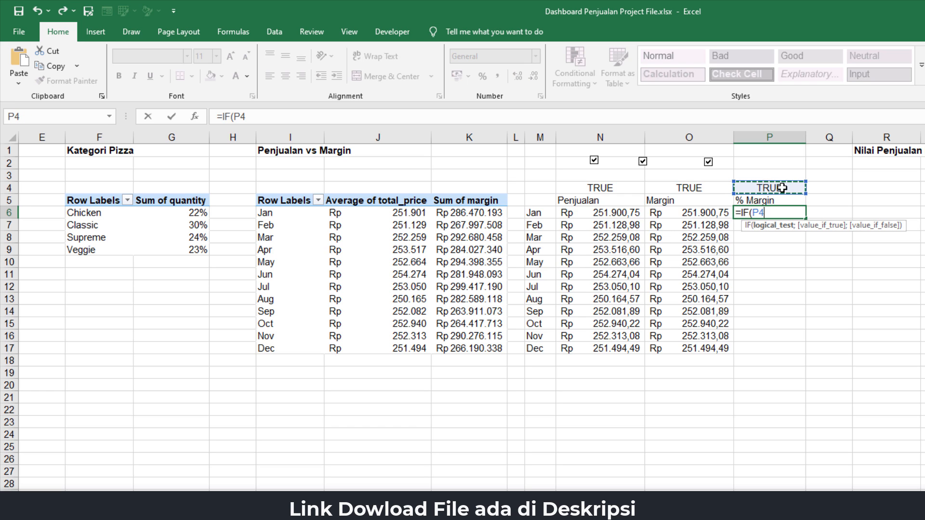
key("F4")
type("=TRUE")
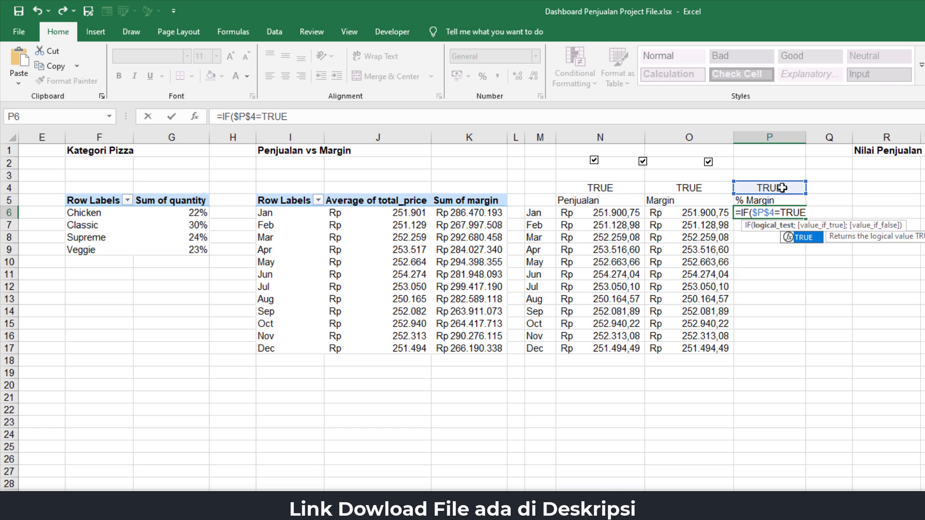
type(";")
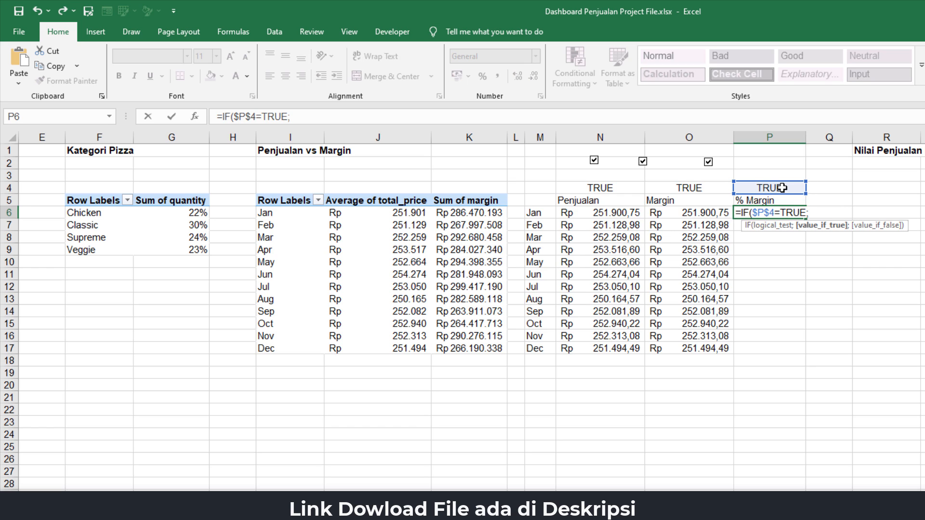
Set the value if true in the P6 formula to O6 divided by a VLOOKUP that looks up M6.
left_click(687, 213)
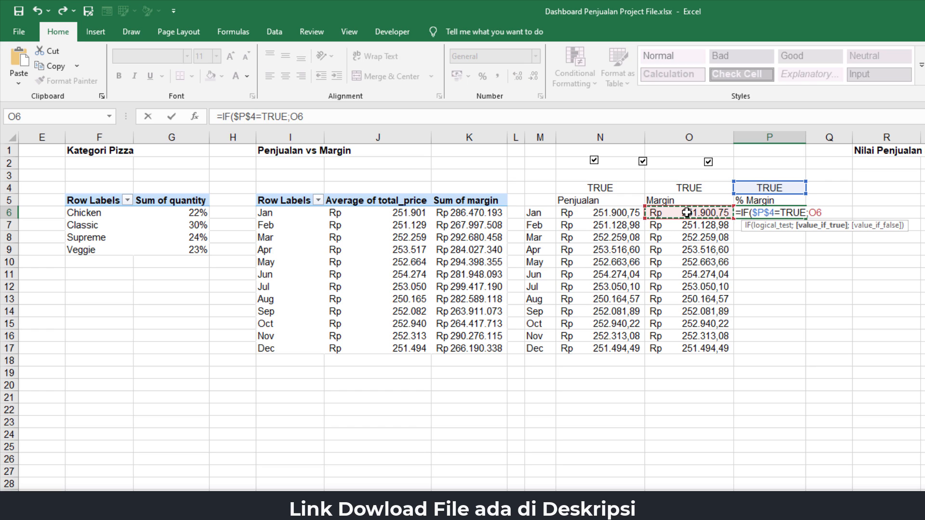
type("/")
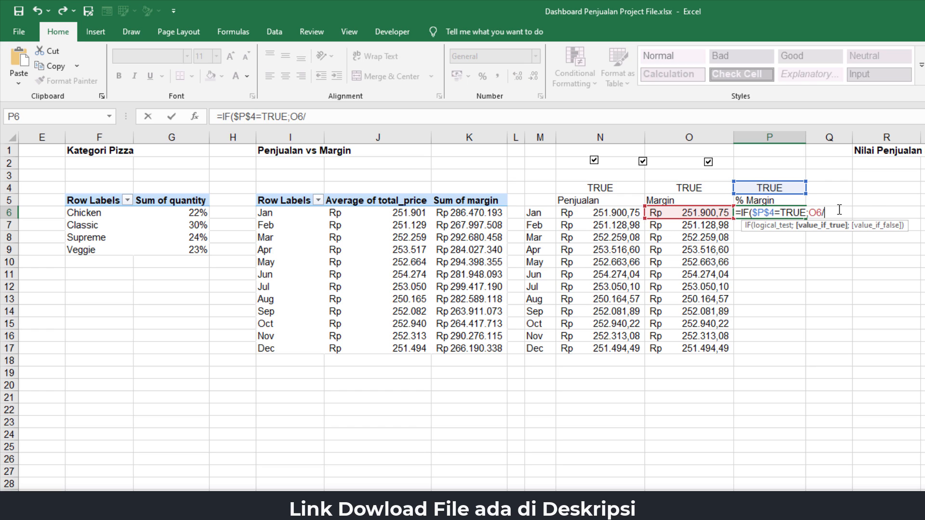
type("VLOO")
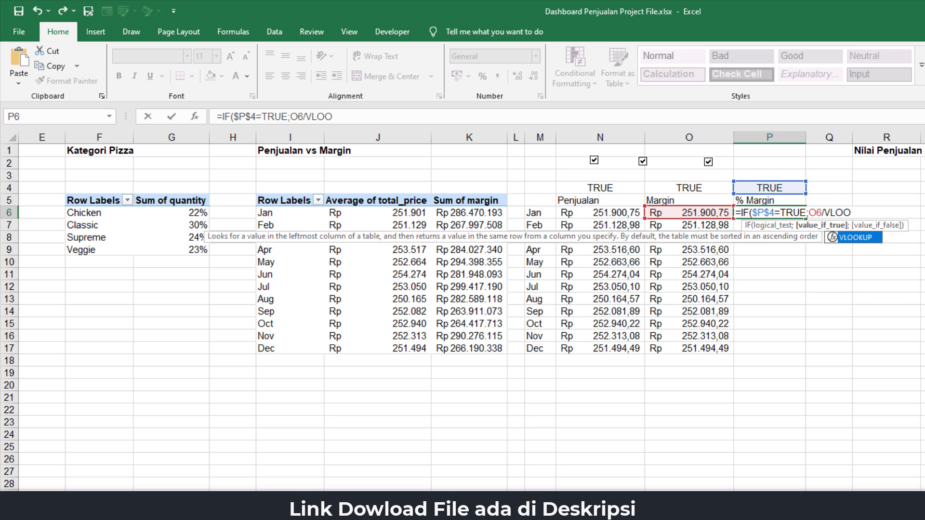
double_click(855, 237)
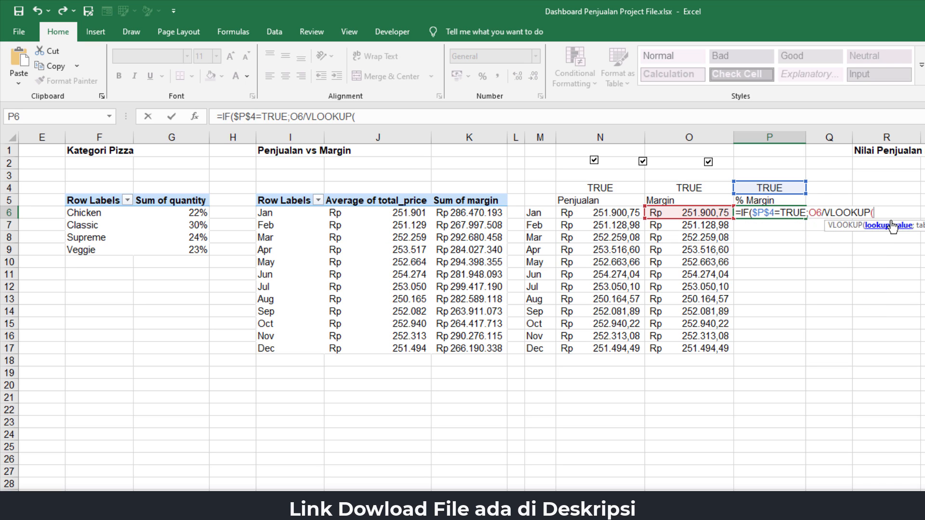
left_click(539, 212)
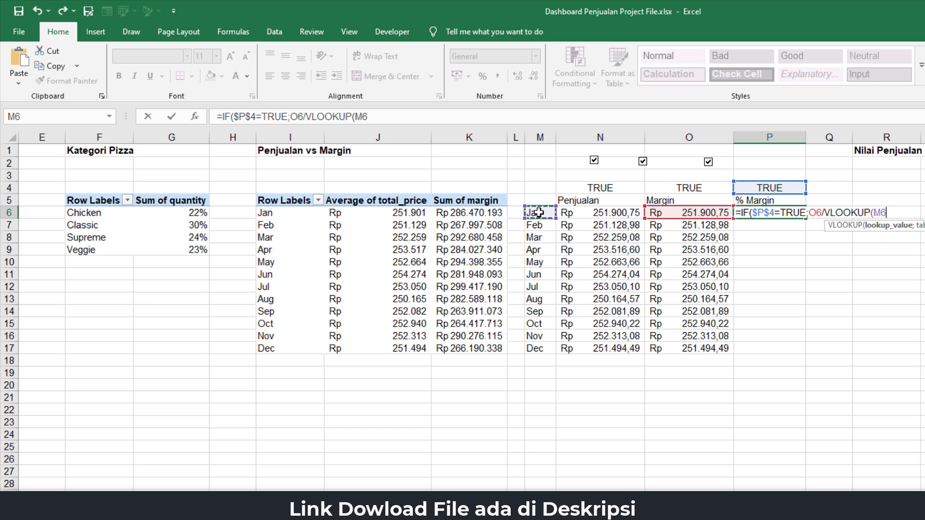
Complete the VLOOKUP in P6 with table array I:K, column index 2 and FALSE for an exact match.
type(";")
left_click(321, 135)
left_click_drag(322, 135, 473, 150)
type(";I:K")
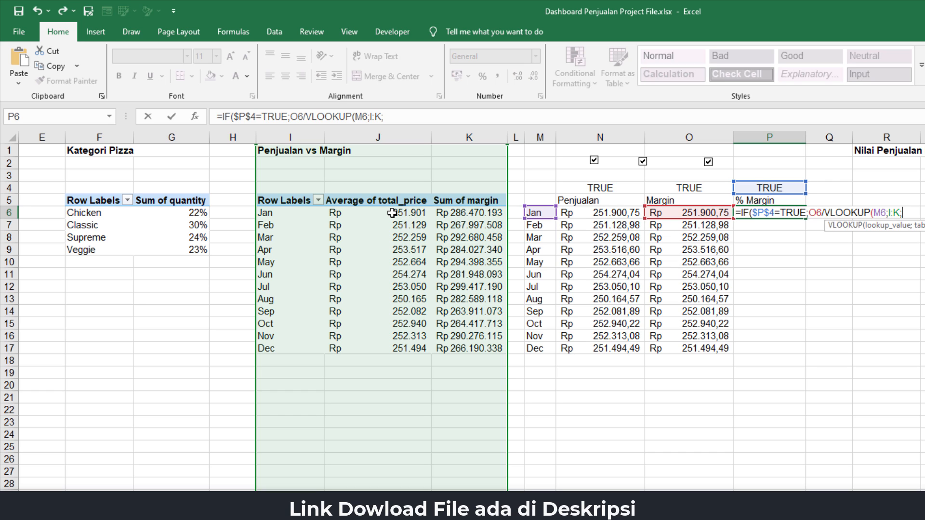
type("2;")
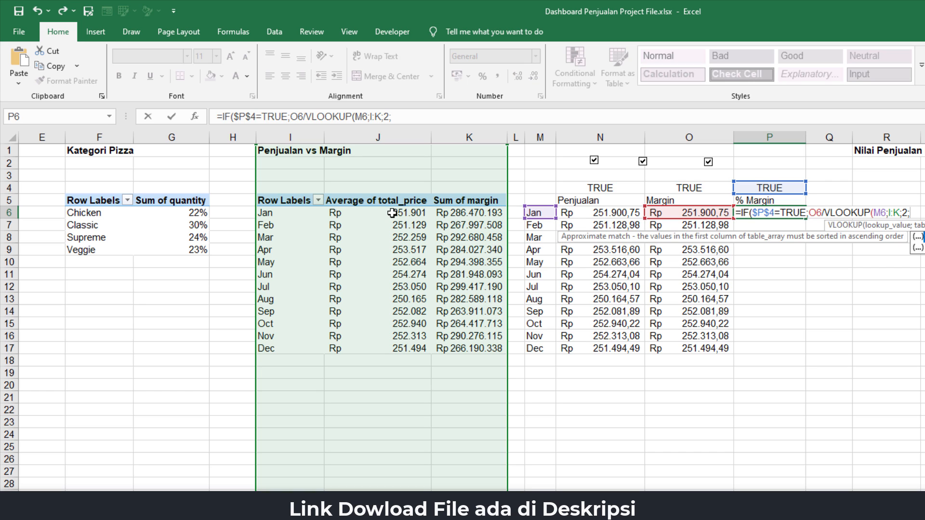
key("Down")
key("Tab")
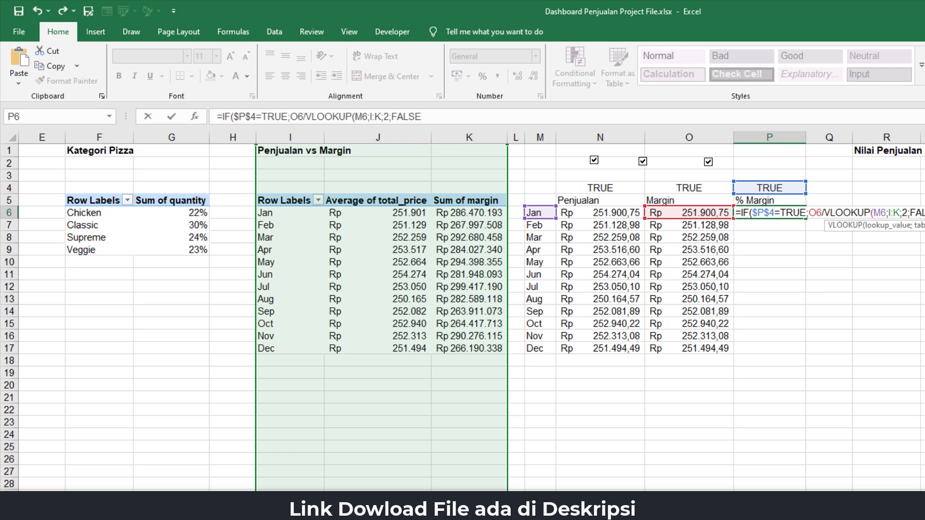
type(")")
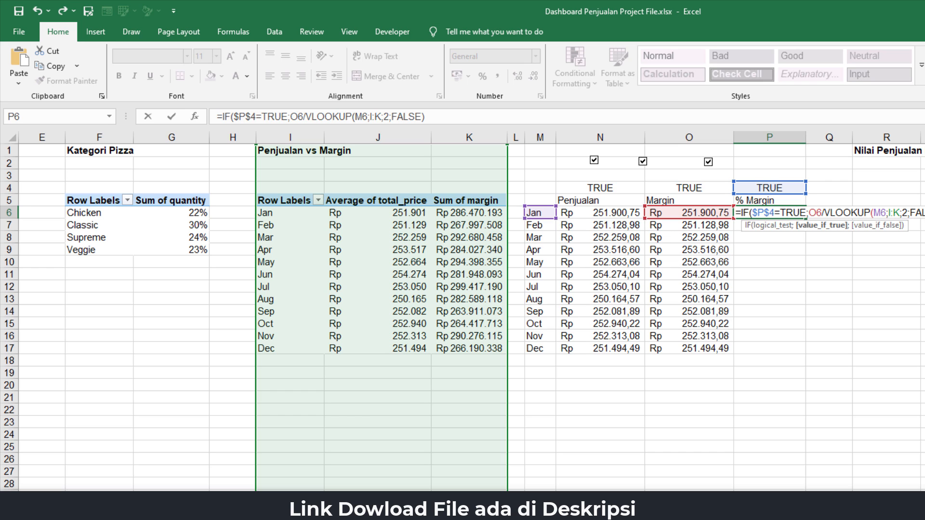
Finish the P6 formula with "" as the value if false and format the cell as a percentage.
type(";")
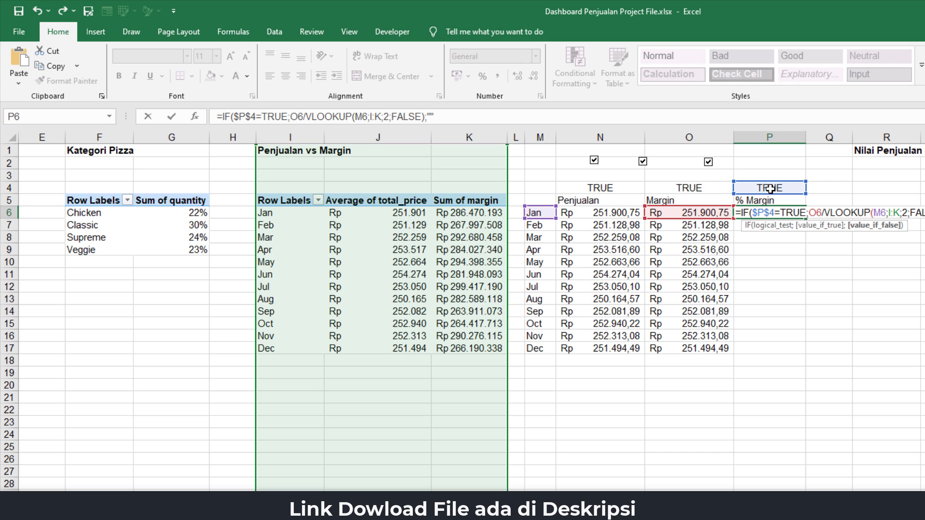
type(")")
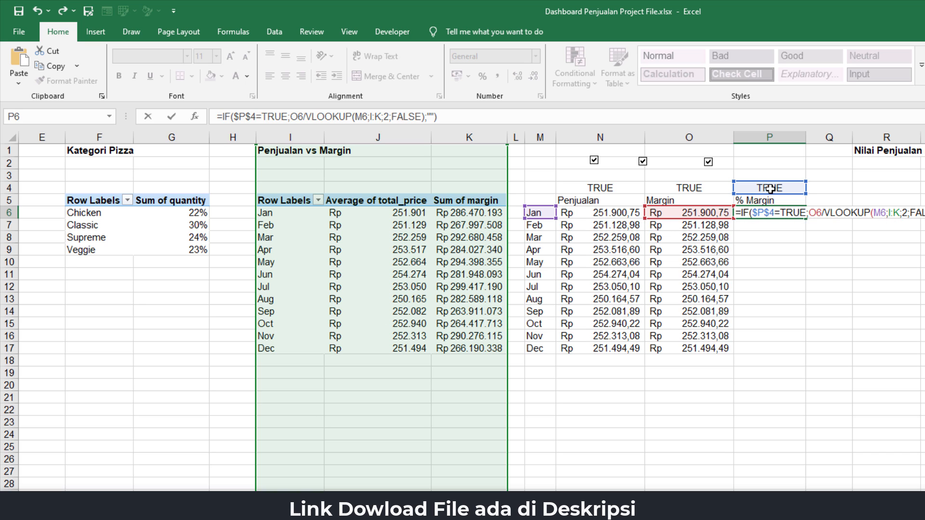
key("Return")
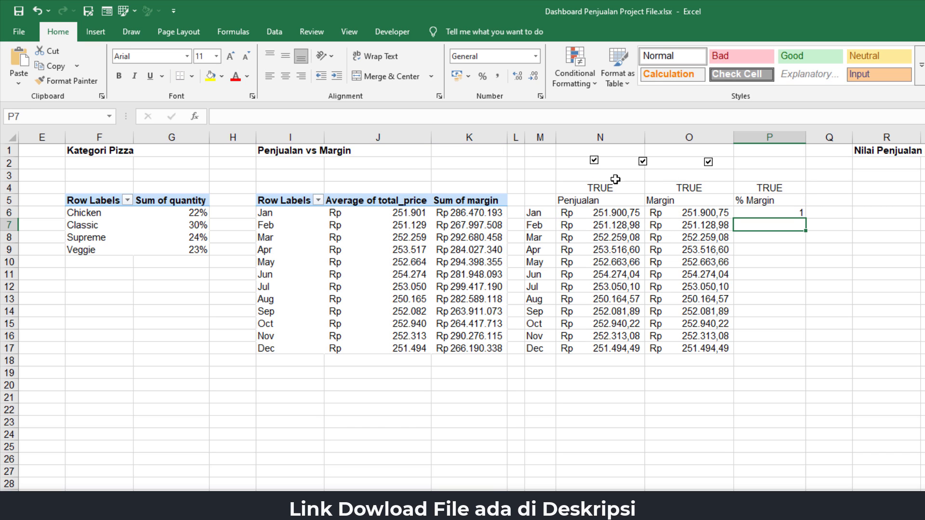
left_click(792, 212)
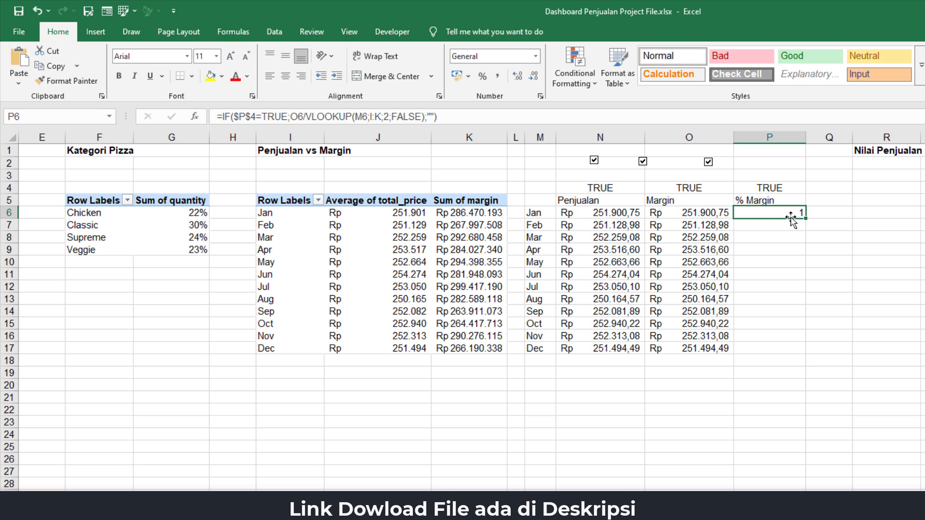
left_click(484, 80)
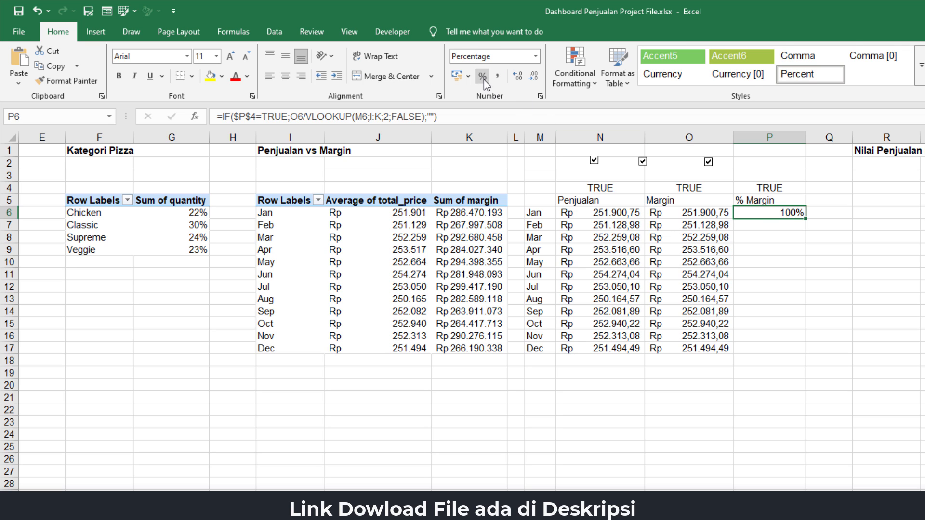
Examine the % Margin formula in P6 and the average total_price values in J6 and D6.
double_click(781, 213)
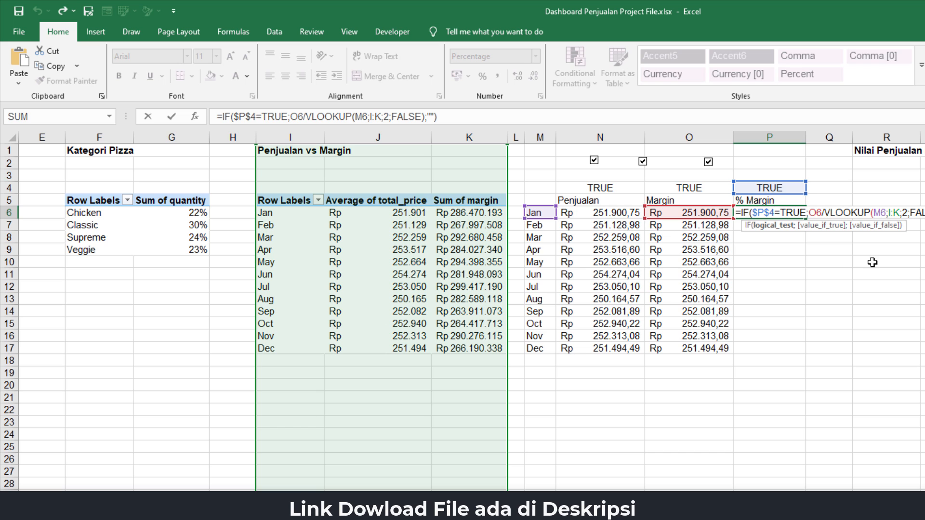
key("Return")
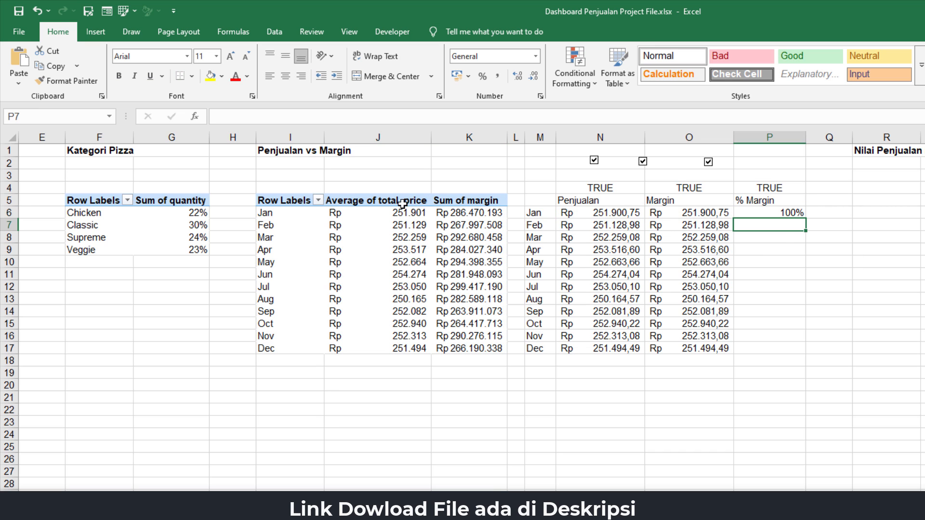
left_click(405, 215)
left_click(790, 214)
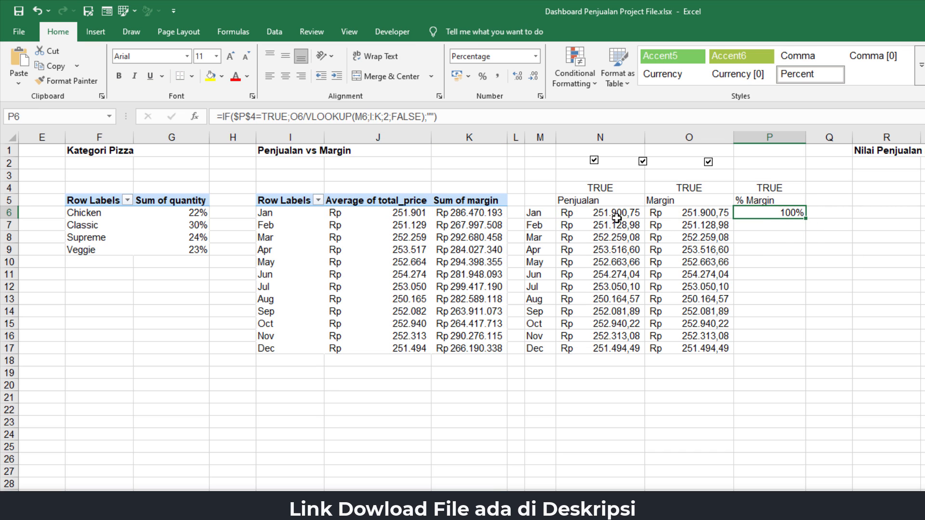
left_click(409, 212)
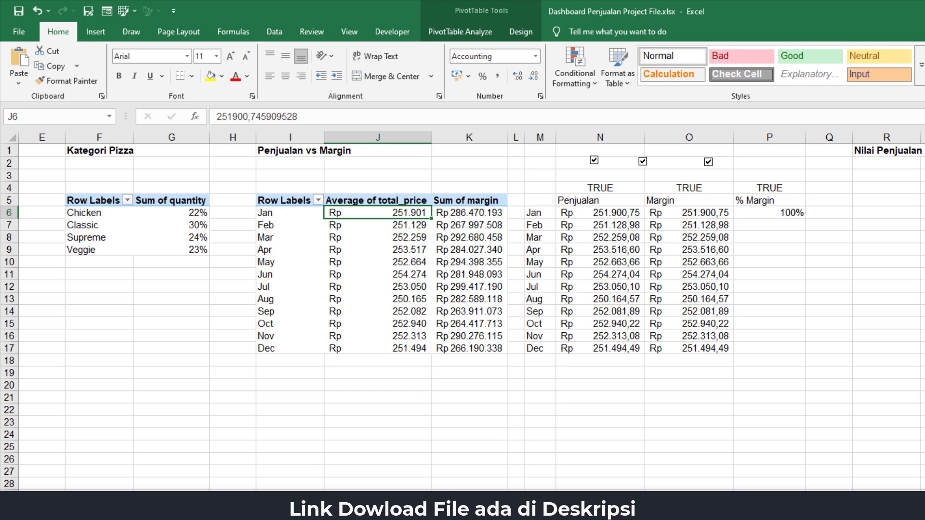
scroll(463, 311, "left", 5)
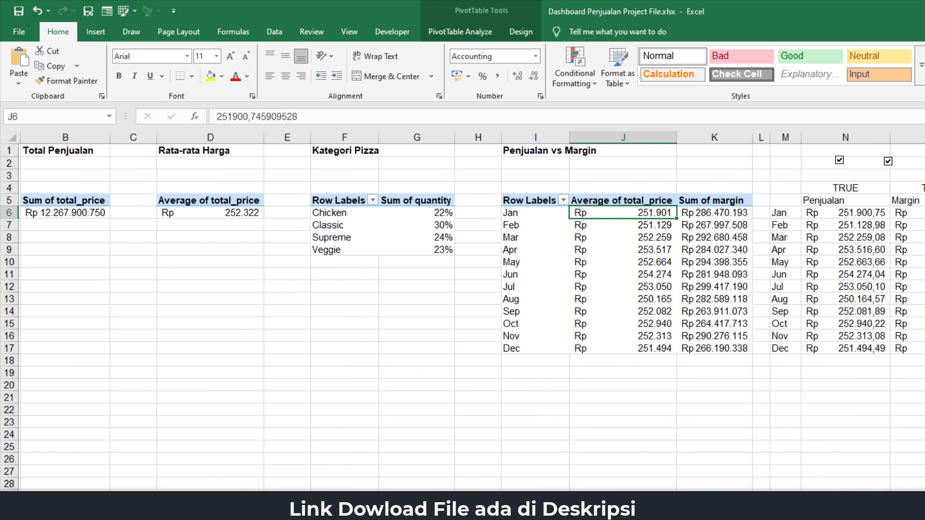
left_click(223, 213)
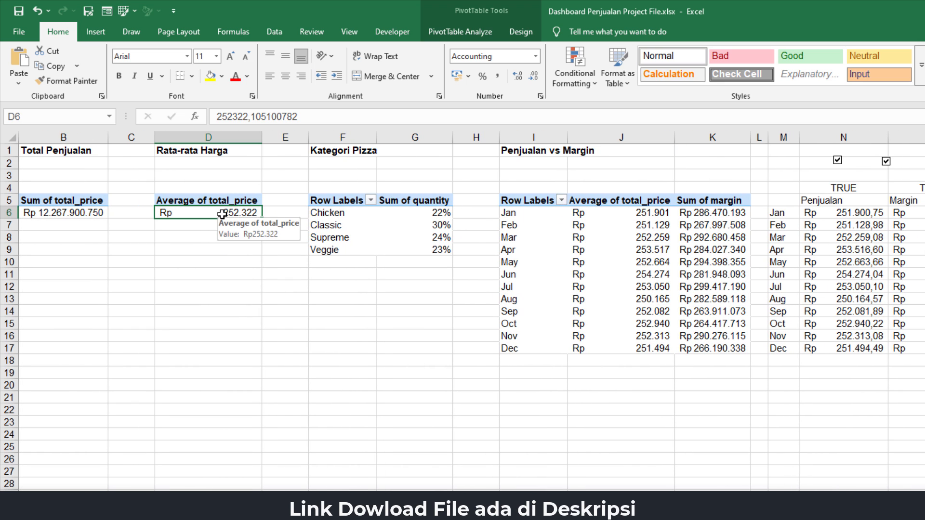
scroll(462, 311, "right", 5)
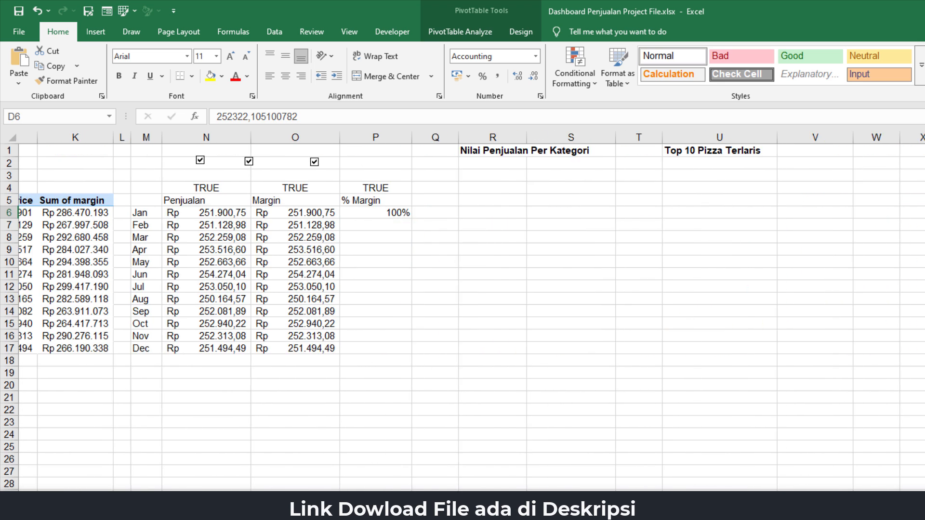
scroll(463, 311, "left", 6)
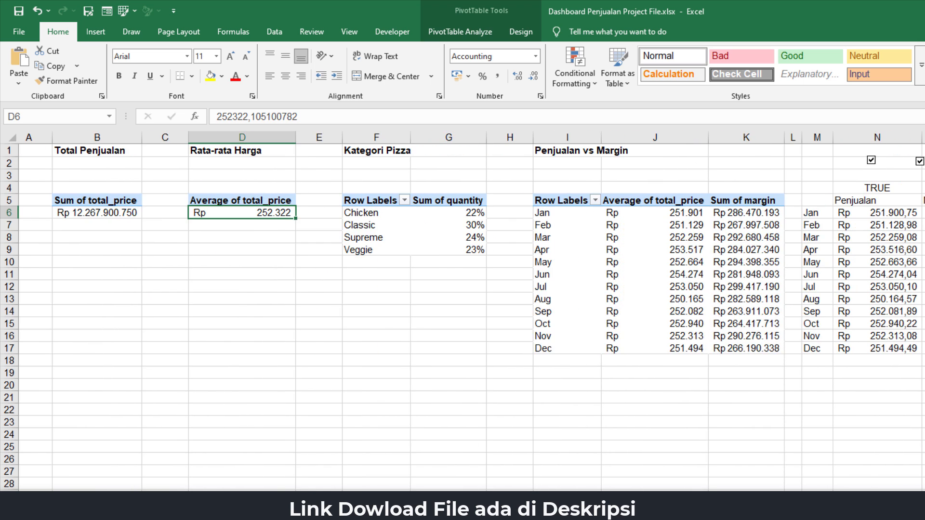
scroll(463, 311, "right", 3)
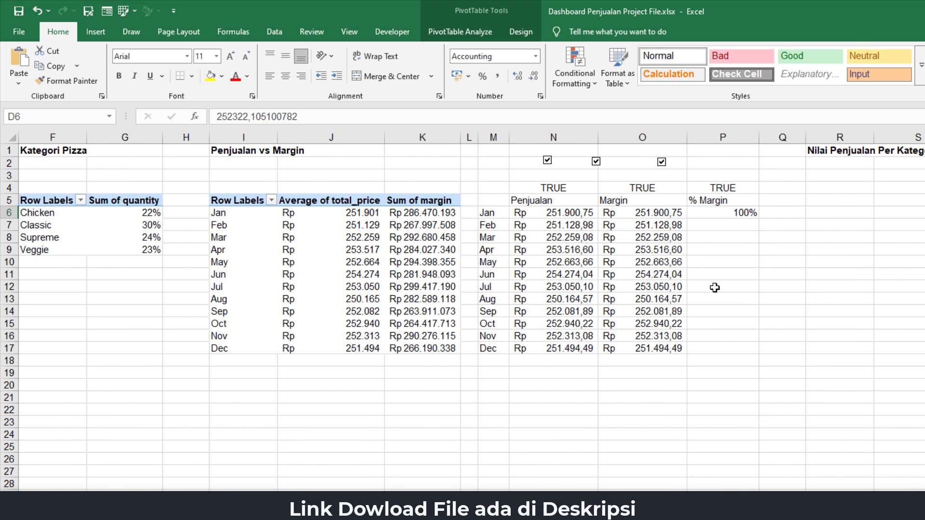
Summarize the total_price field by Sum instead of Average in the Penjualan vs Margin PivotTable.
left_click(391, 219)
left_click(368, 216)
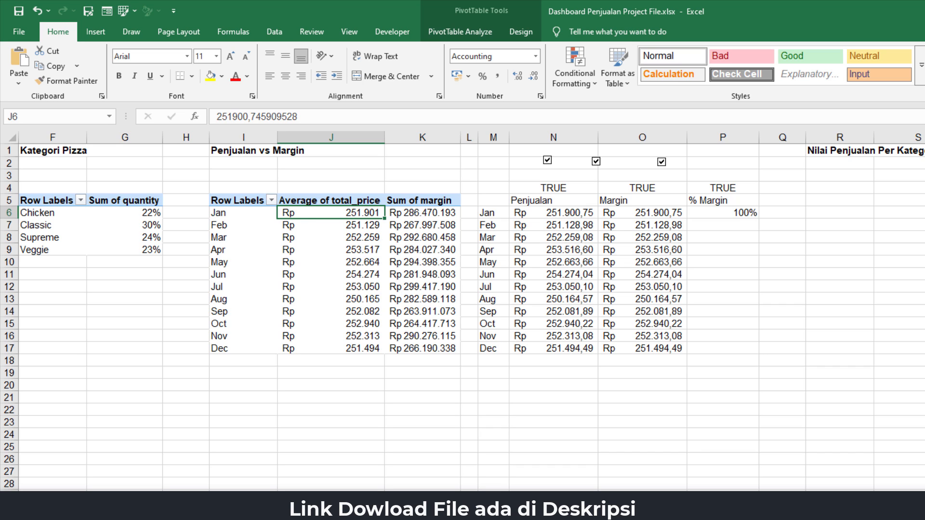
left_click(297, 269)
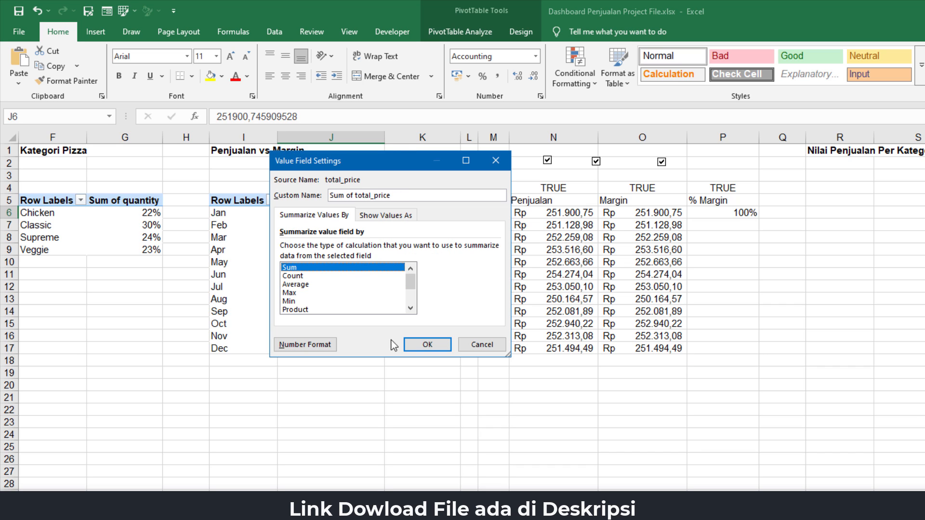
left_click(425, 344)
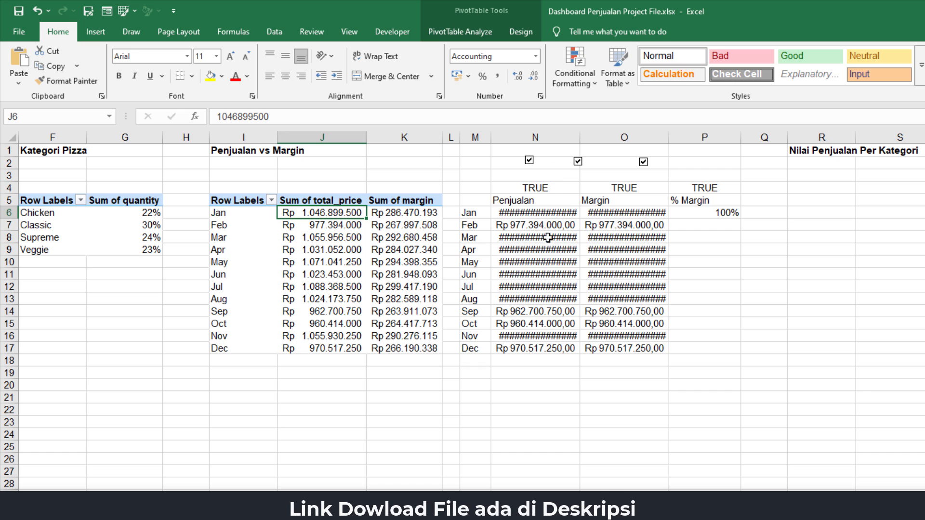
Remove both decimal places from the Penjualan and Margin values in N6:O17.
left_click_drag(545, 214, 614, 348)
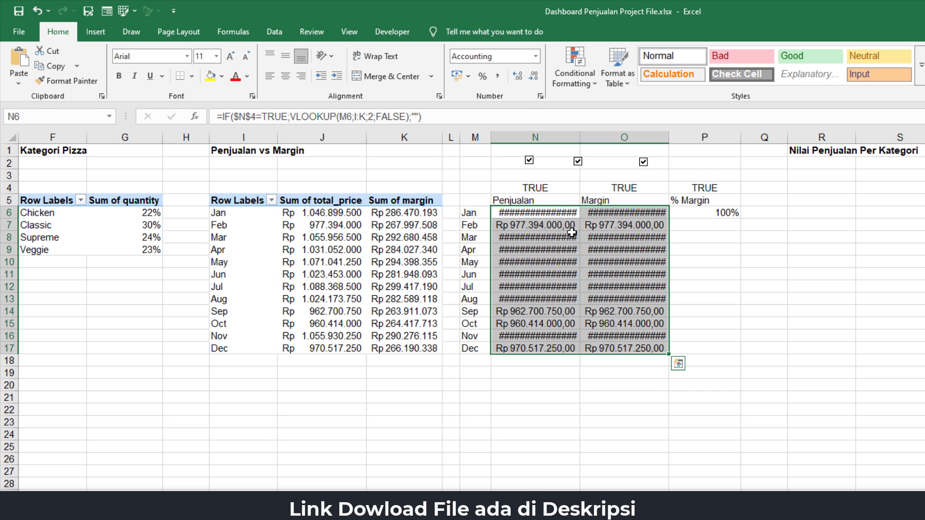
left_click(533, 76)
left_click(533, 76)
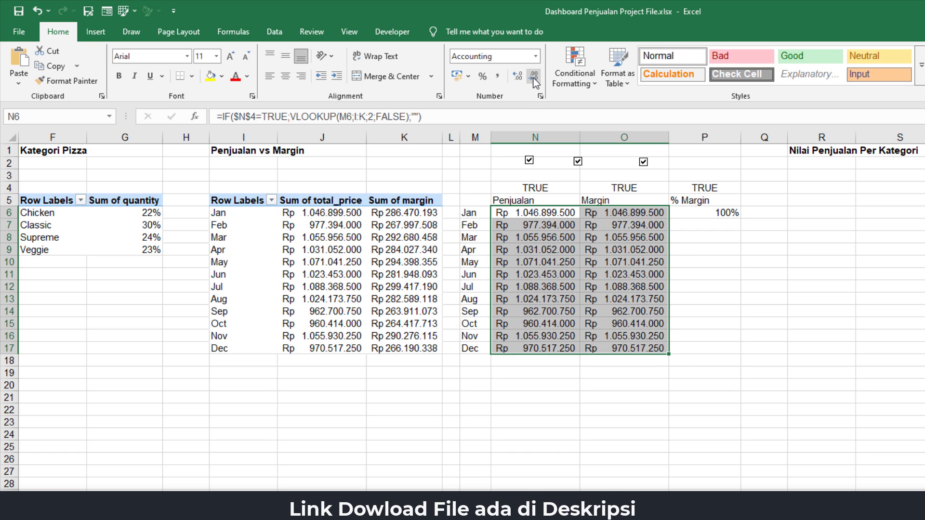
left_click(640, 250)
Change the VLOOKUP column index in Margin cell O6 to 3 and fill the formula down through O17.
double_click(716, 213)
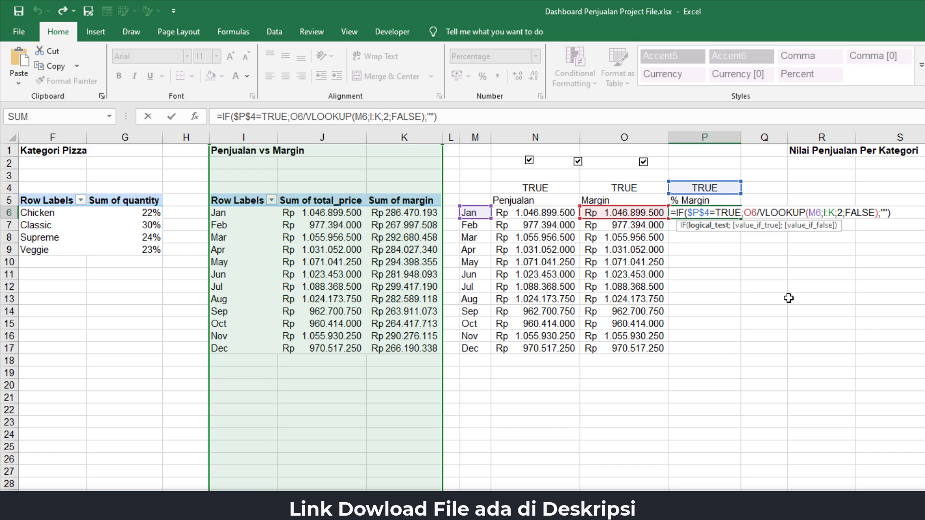
key("Return")
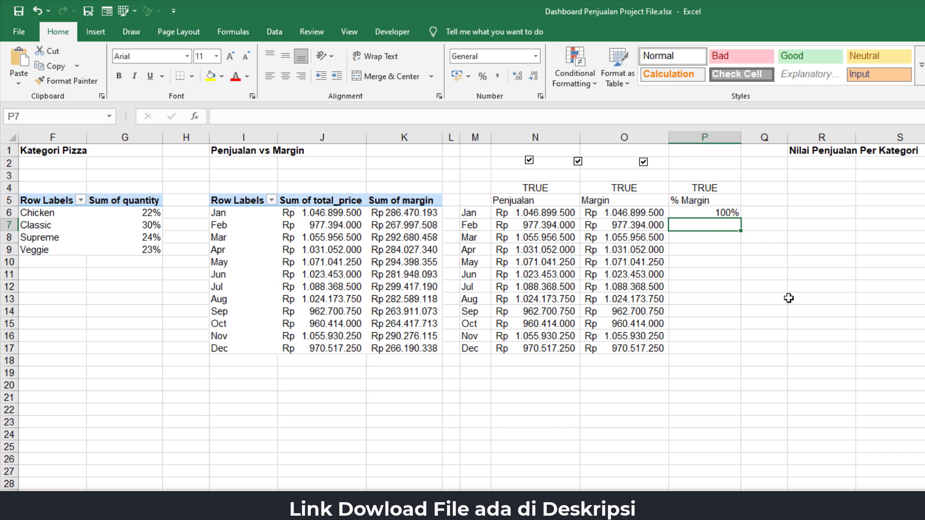
left_click(413, 215)
left_click(644, 211)
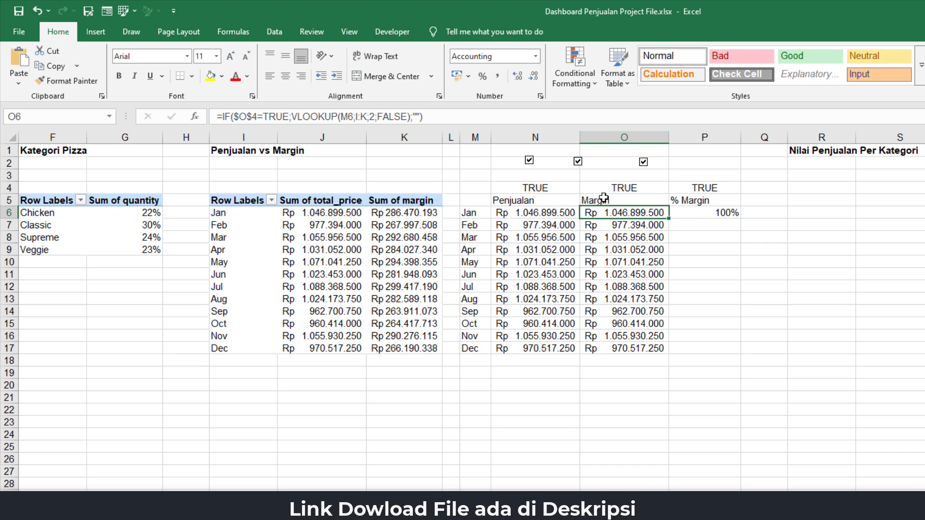
double_click(634, 212)
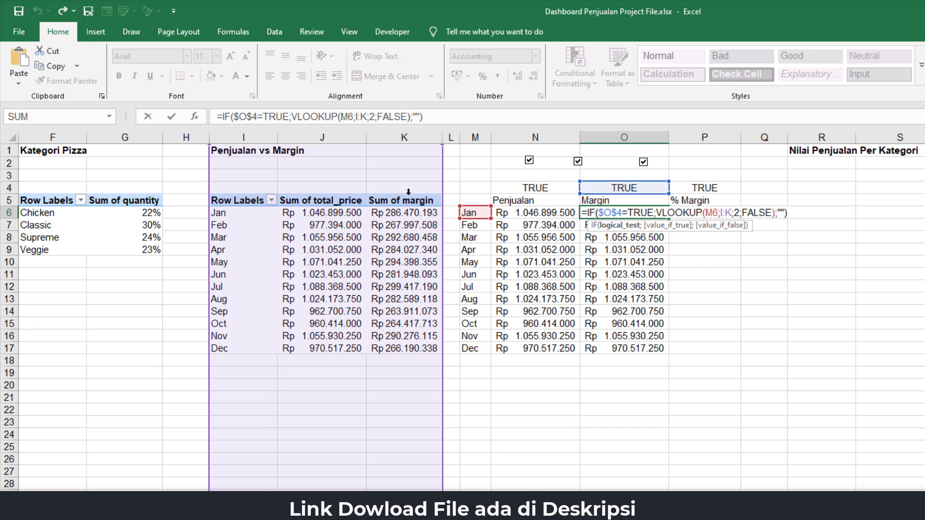
left_click(735, 213)
key("Delete")
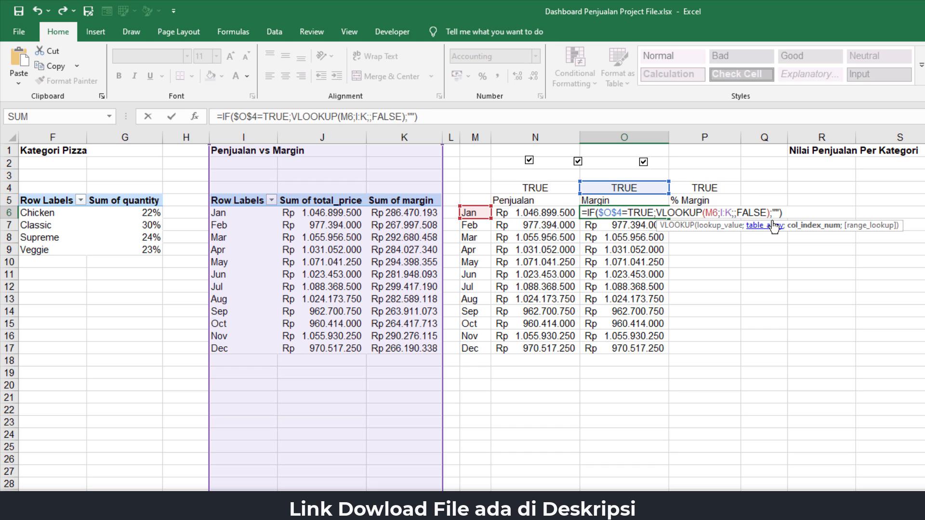
type("2")
key("Return")
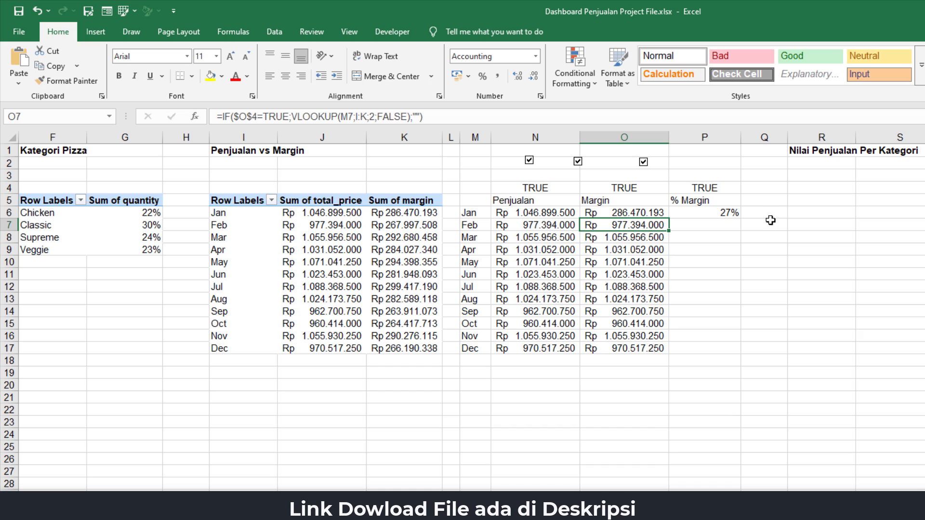
left_click(642, 212)
left_click_drag(671, 219, 667, 349)
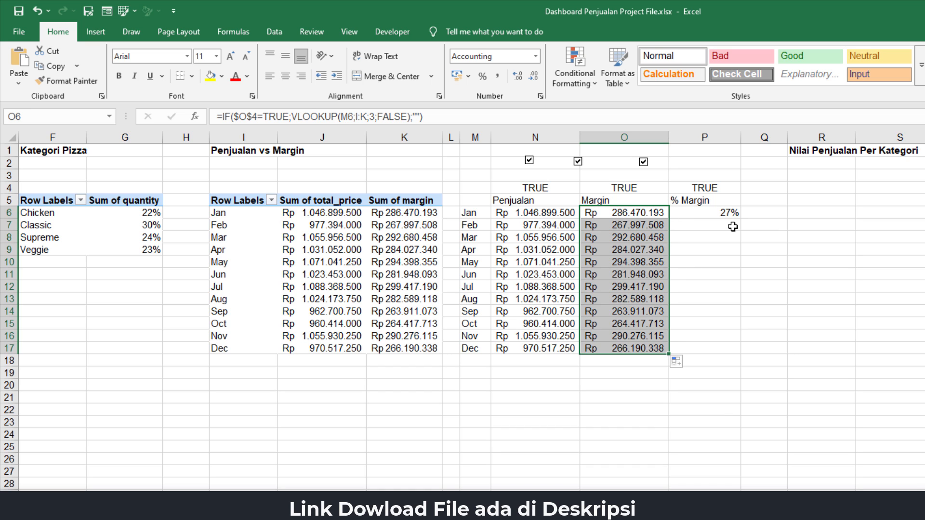
Fill the % Margin formula in P6 down through P17.
left_click(733, 209)
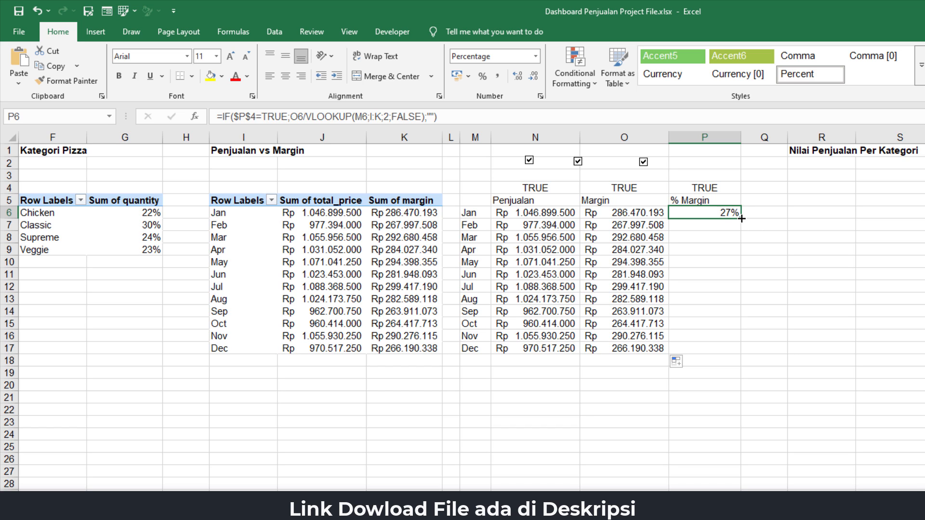
left_click_drag(741, 218, 743, 353)
left_click(711, 260)
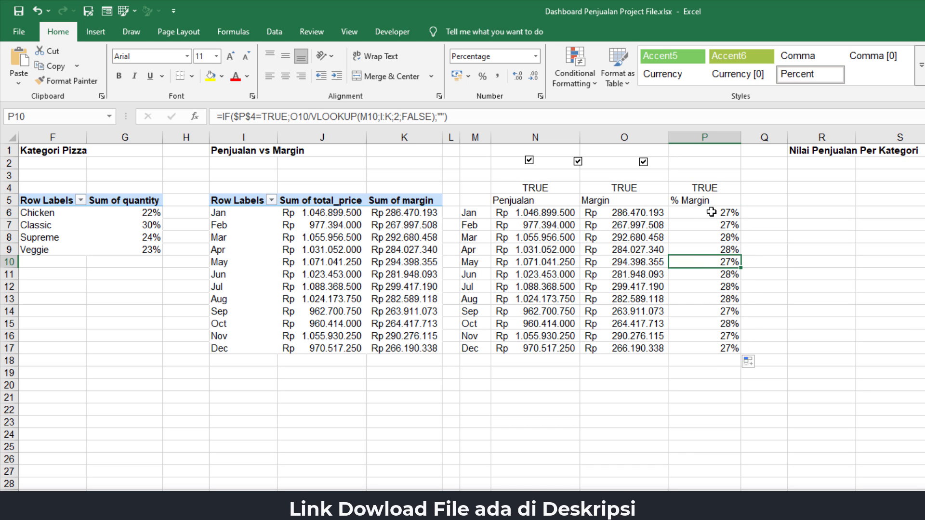
Test the Penjualan and Margin check boxes by switching each one off and on again.
left_click(529, 161)
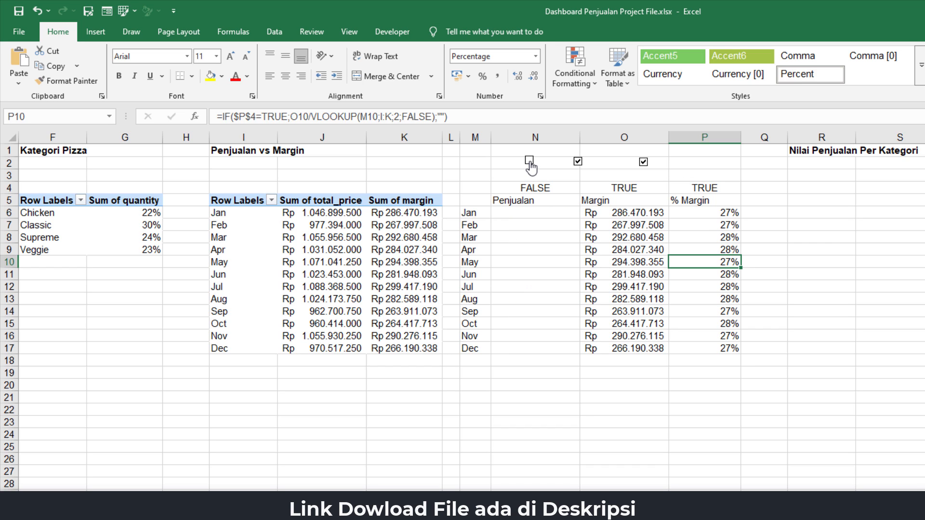
left_click(529, 161)
left_click(578, 161)
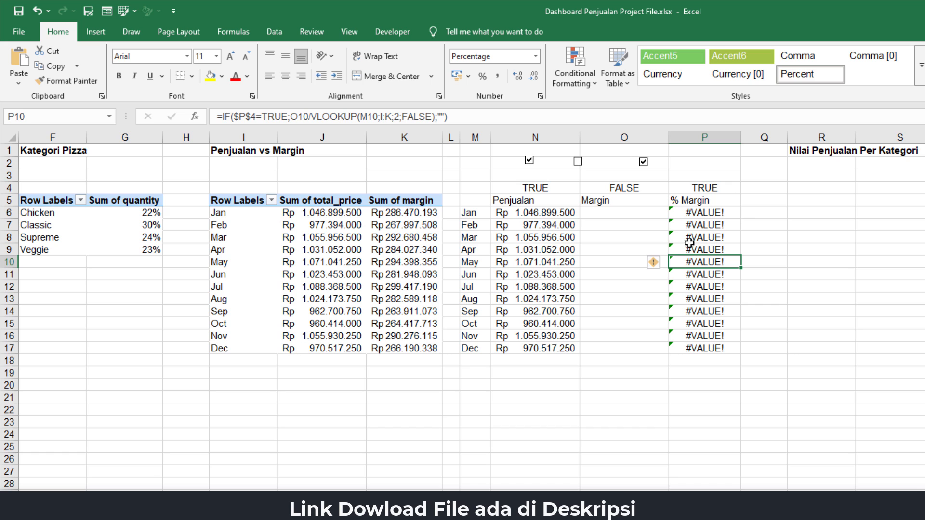
left_click(578, 161)
Wrap the % Margin formula in P6 in IFERROR with an empty text ("") fallback and fill it down through P17.
left_click(711, 215)
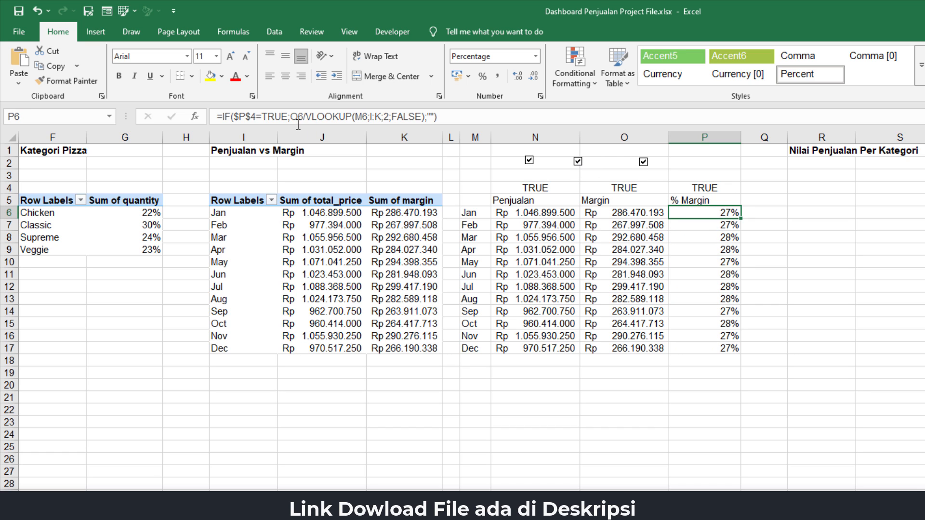
double_click(675, 215)
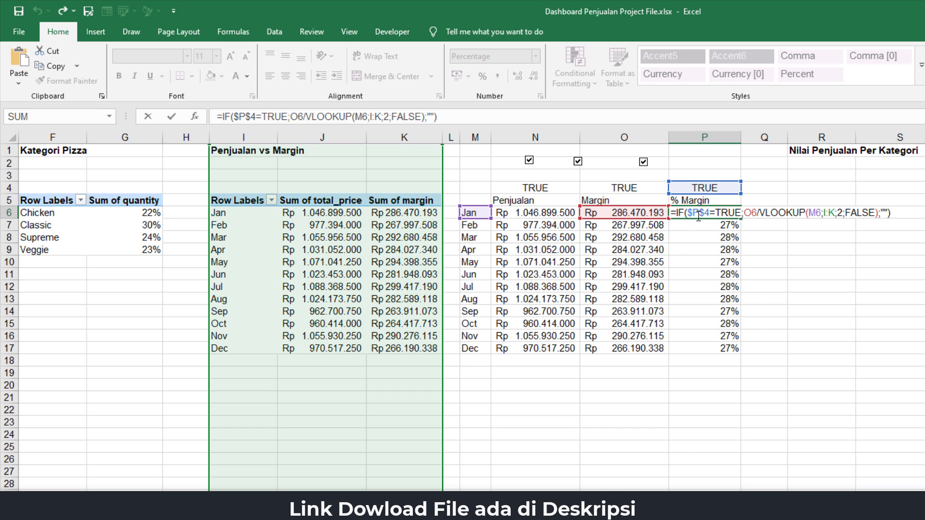
type("IF")
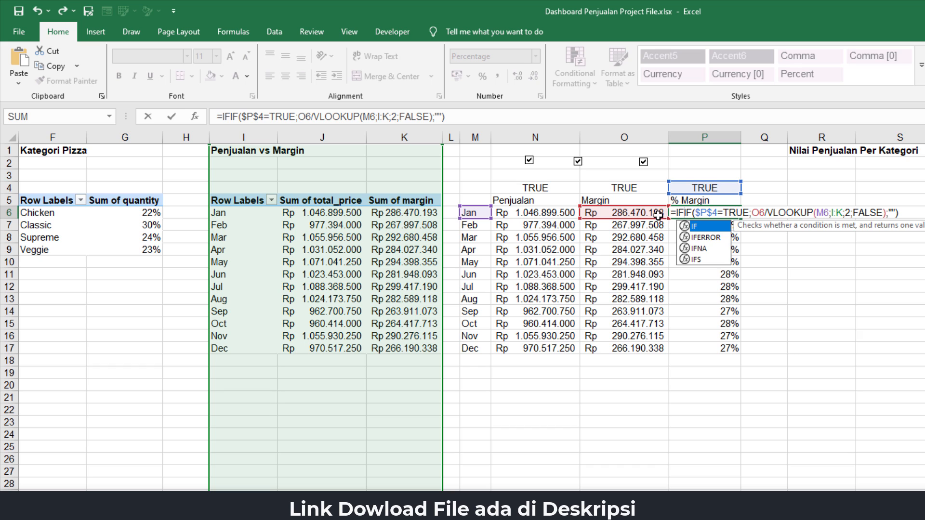
double_click(710, 236)
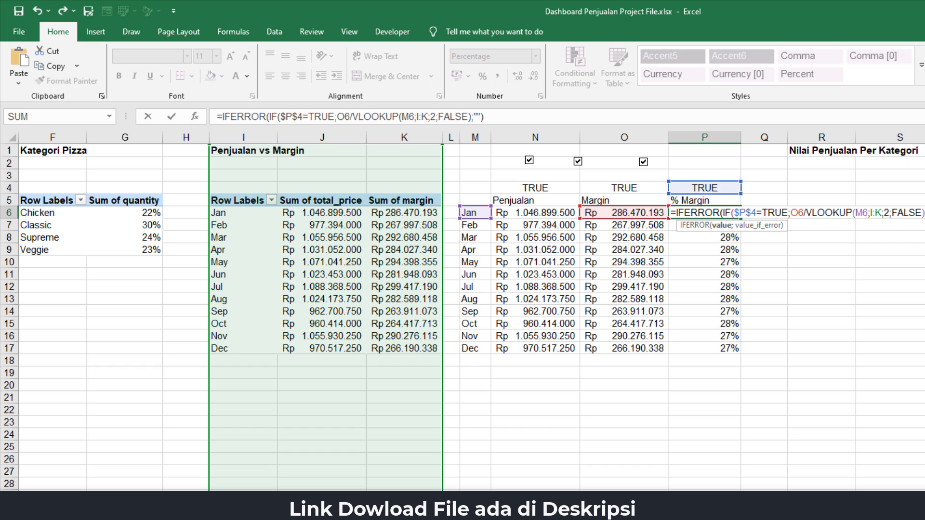
type(";\"\")")
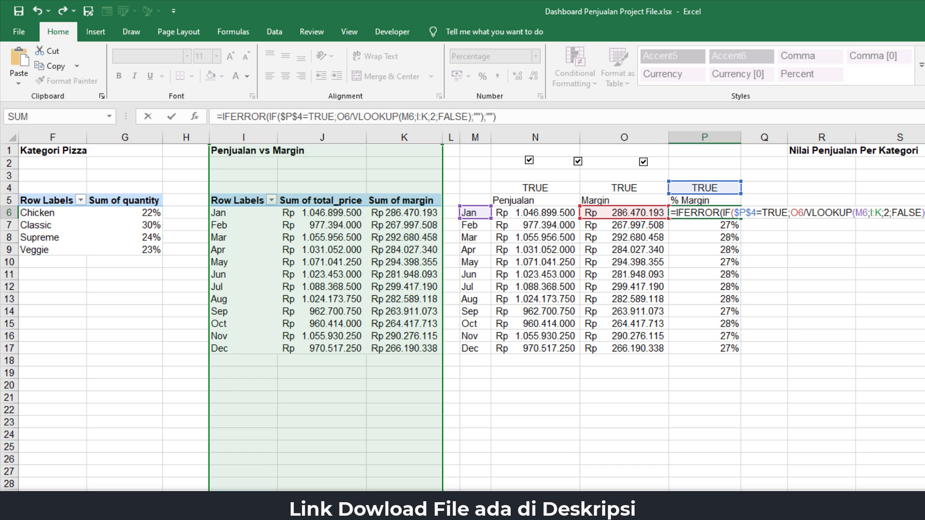
key("Return")
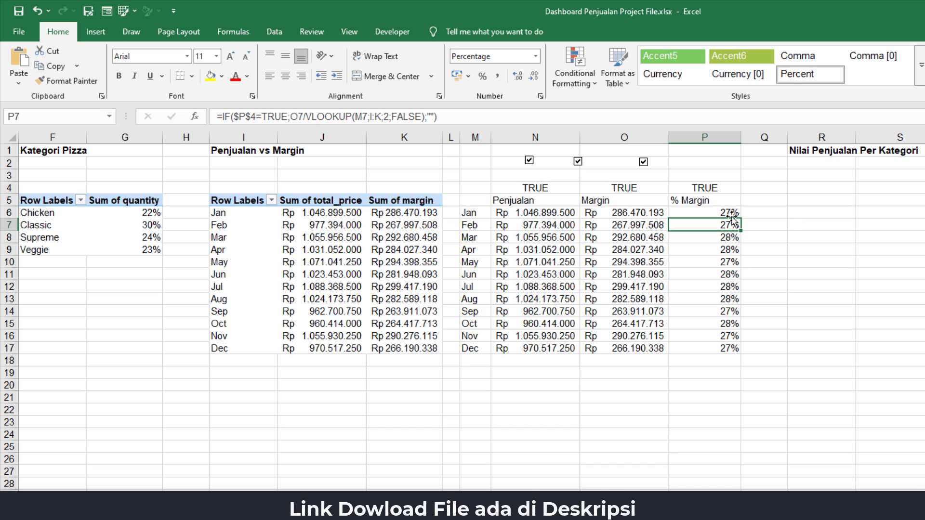
left_click(714, 213)
left_click_drag(743, 218, 737, 348)
Check how the % Margin column responds when the Margin check box is switched off and on again.
left_click(649, 214)
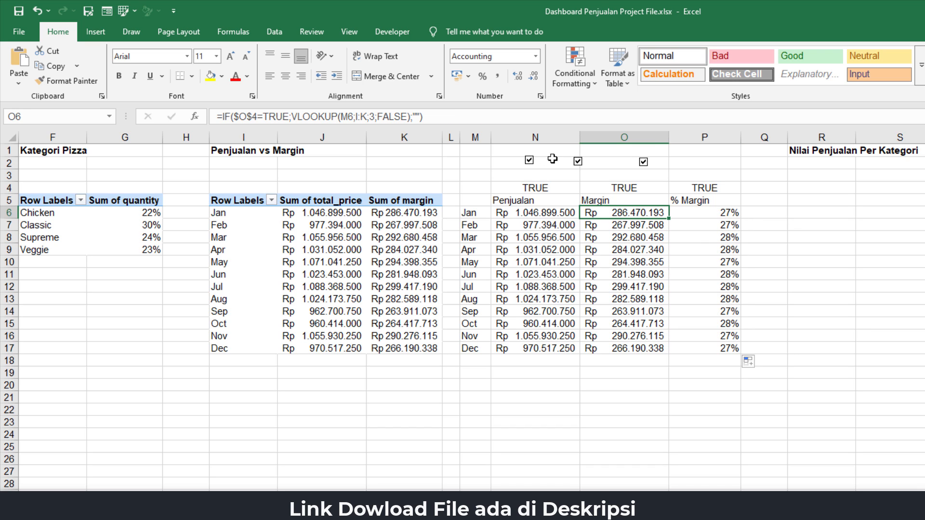
left_click(577, 162)
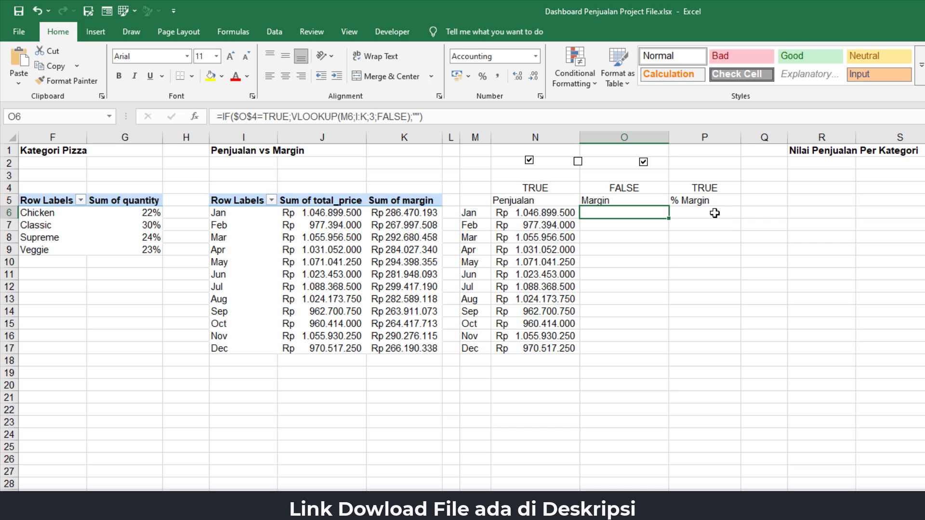
left_click(578, 163)
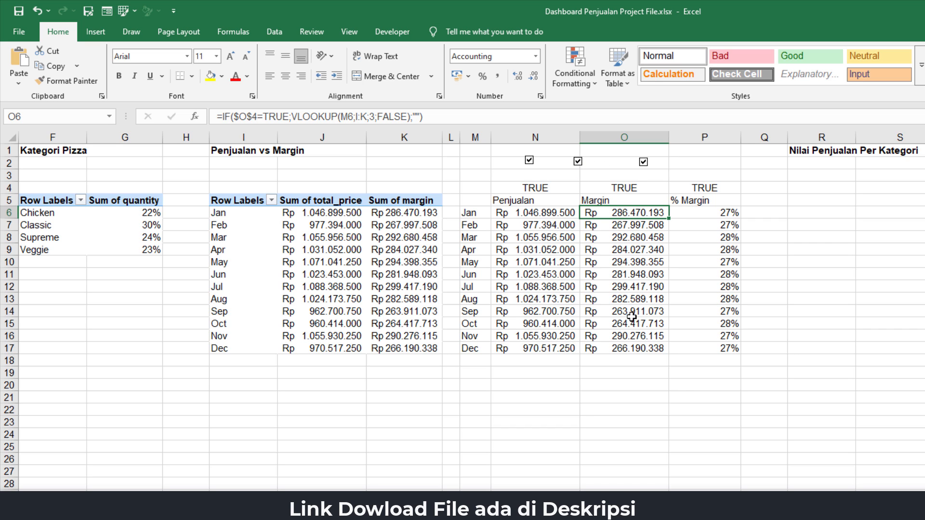
left_click(681, 407)
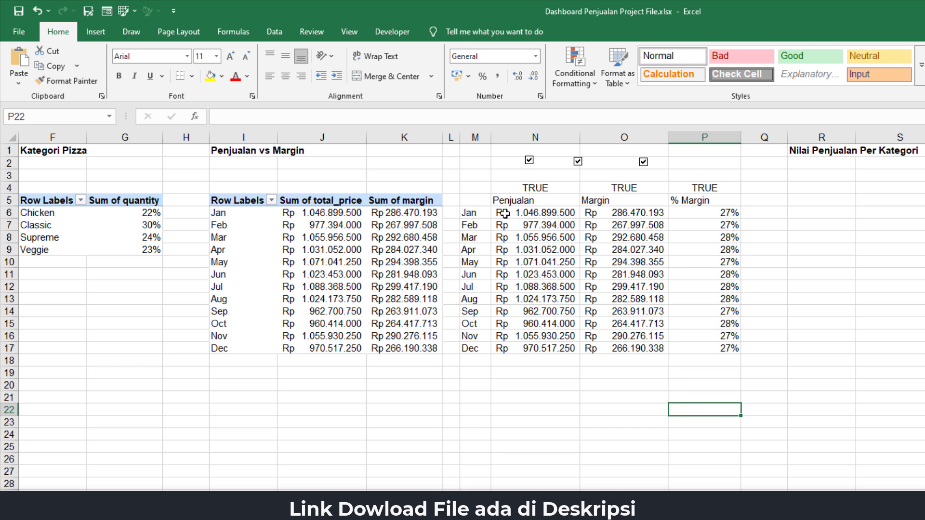
Insert a 2-D stacked column chart from the monthly Penjualan and Margin data in M5:O17.
left_click(475, 202)
left_click_drag(476, 201, 626, 344)
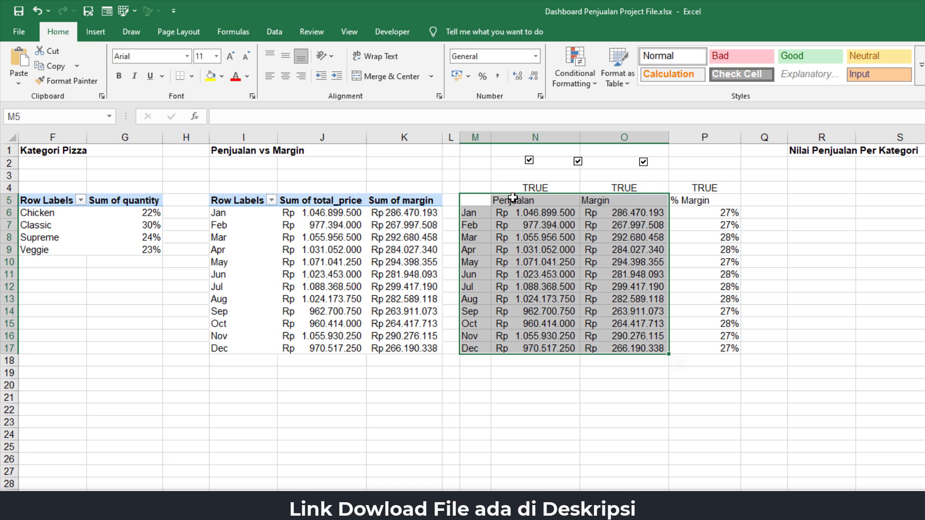
left_click(98, 30)
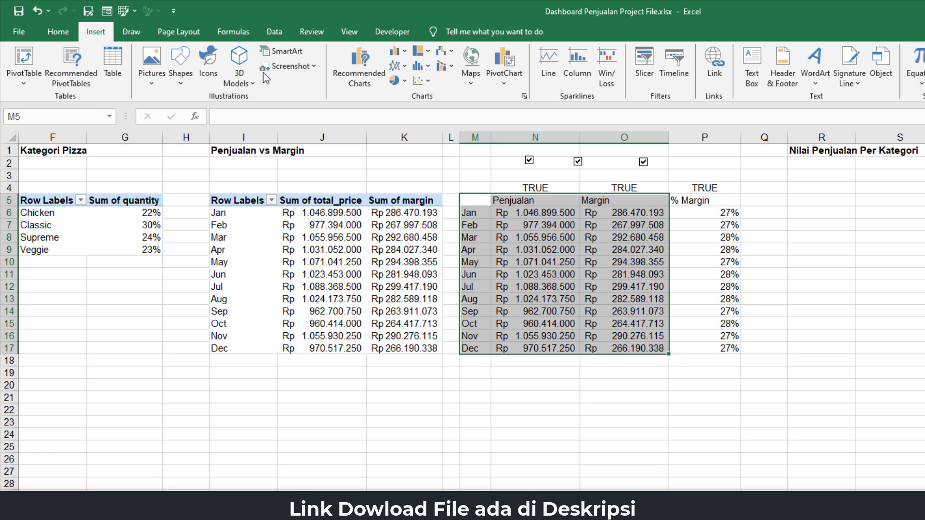
left_click(397, 51)
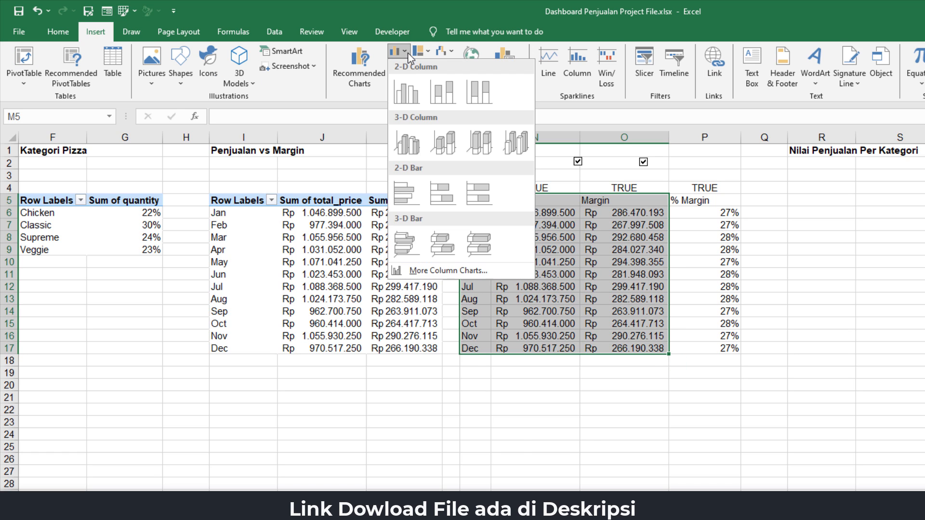
left_click(446, 85)
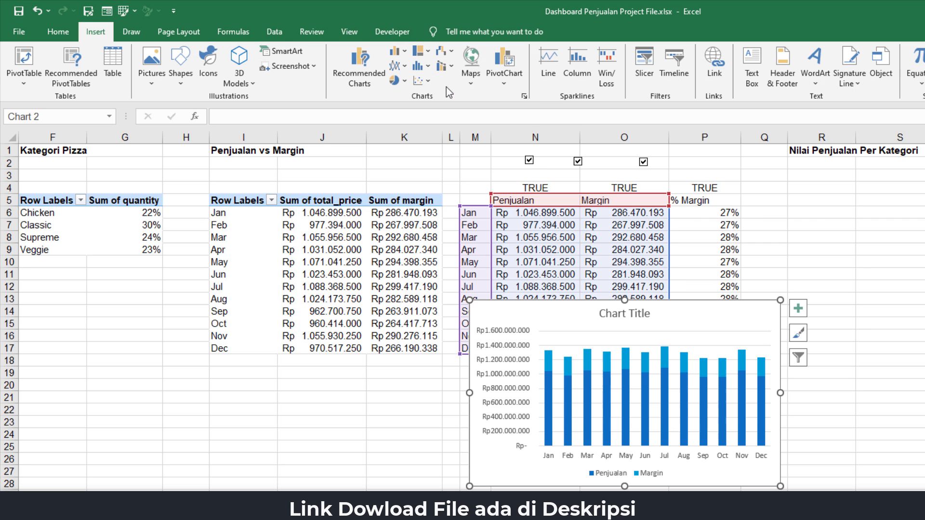
Remove the stacked column chart's title and gridlines and place the chart directly below the monthly data table.
left_click_drag(674, 304, 530, 333)
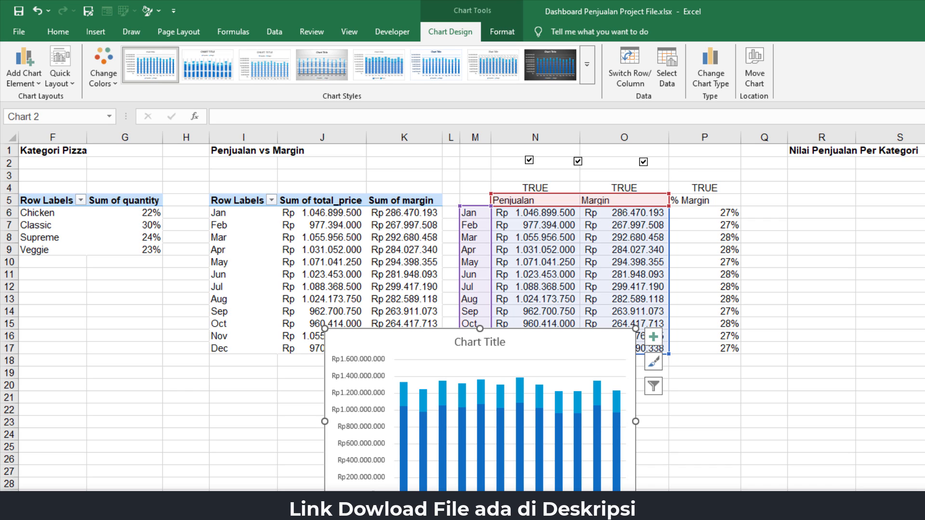
left_click(501, 346)
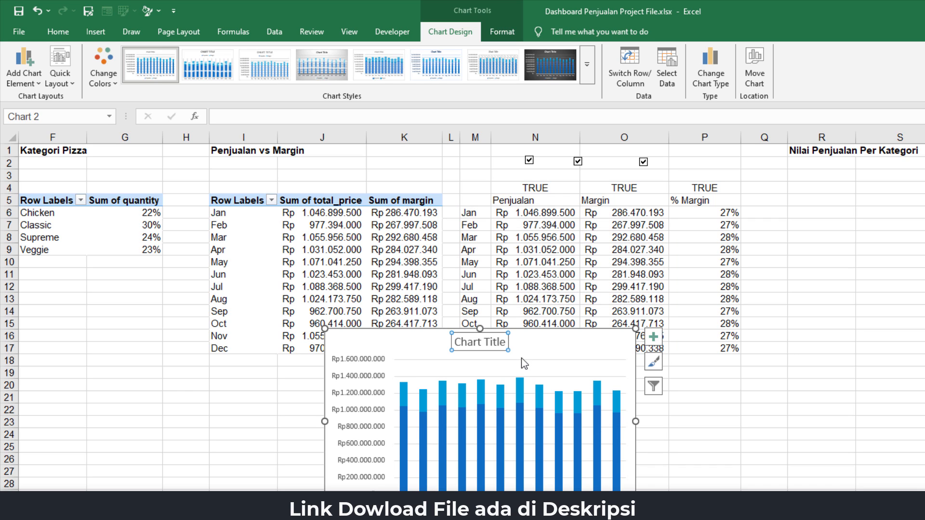
key("Delete")
left_click_drag(526, 330, 561, 376)
left_click(540, 404)
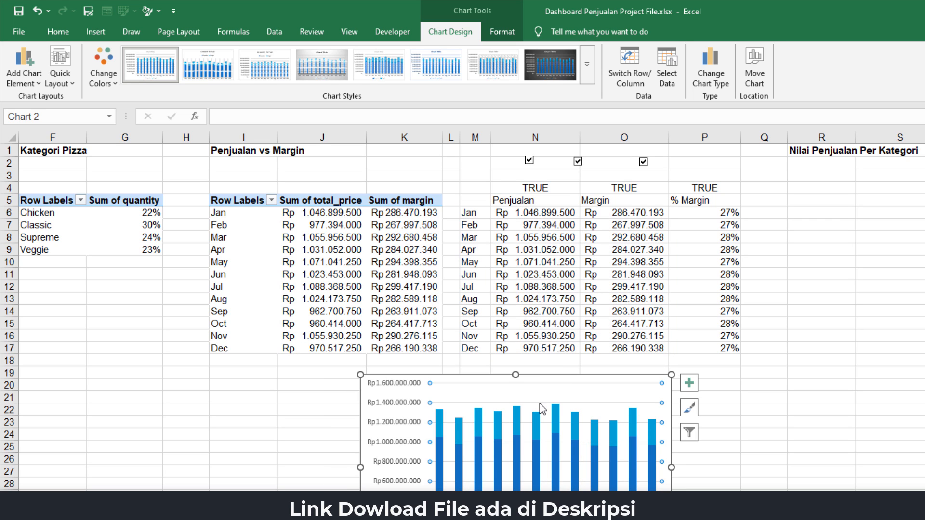
key("Escape")
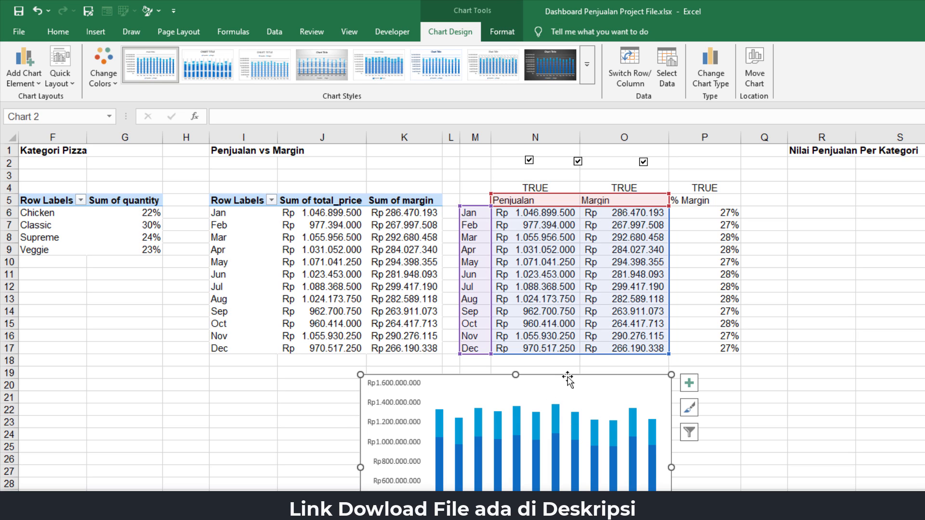
left_click_drag(568, 378, 562, 357)
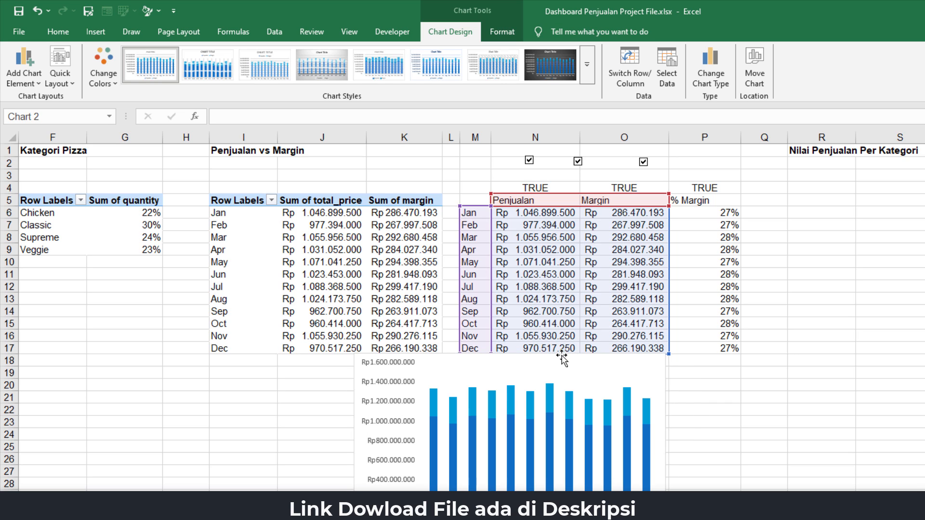
Reorder the chart's data series so Margin comes before Penjualan, and widen the chart to about the edge of column P.
right_click(512, 401)
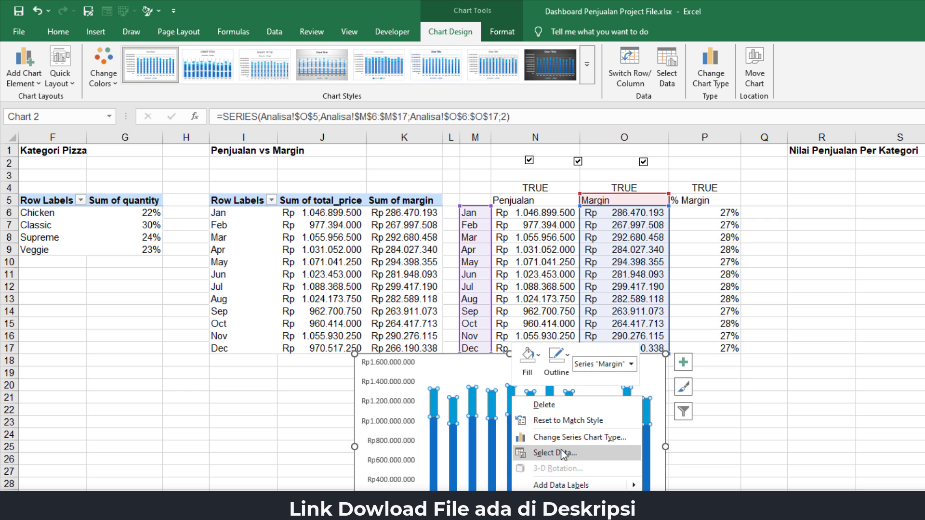
left_click(572, 454)
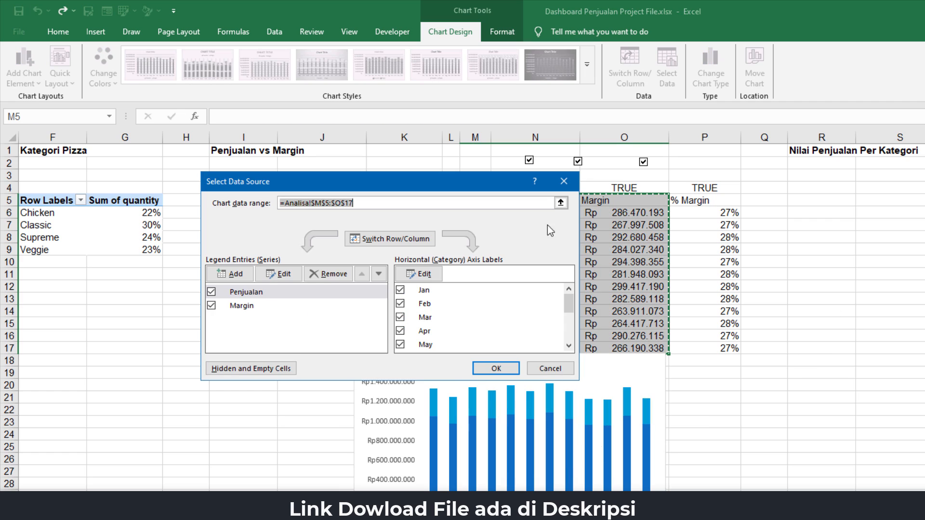
left_click(258, 307)
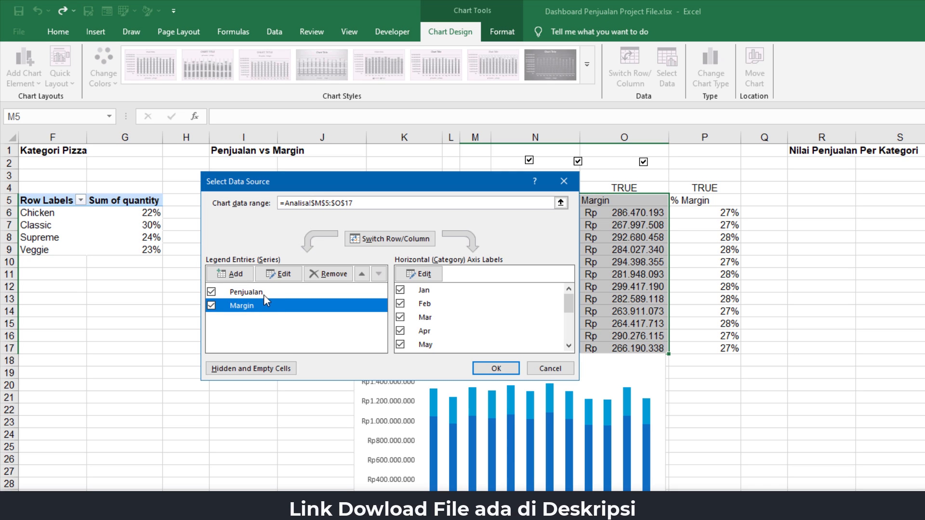
left_click(363, 279)
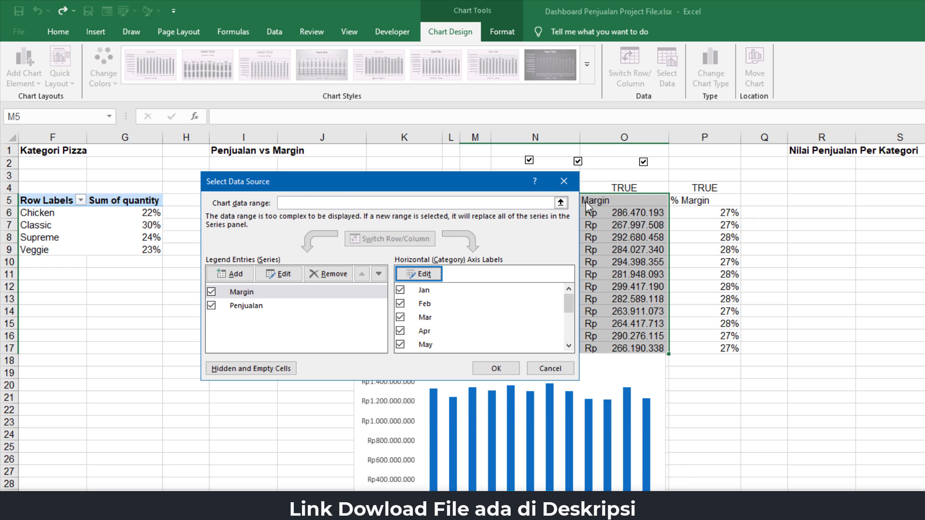
left_click(497, 369)
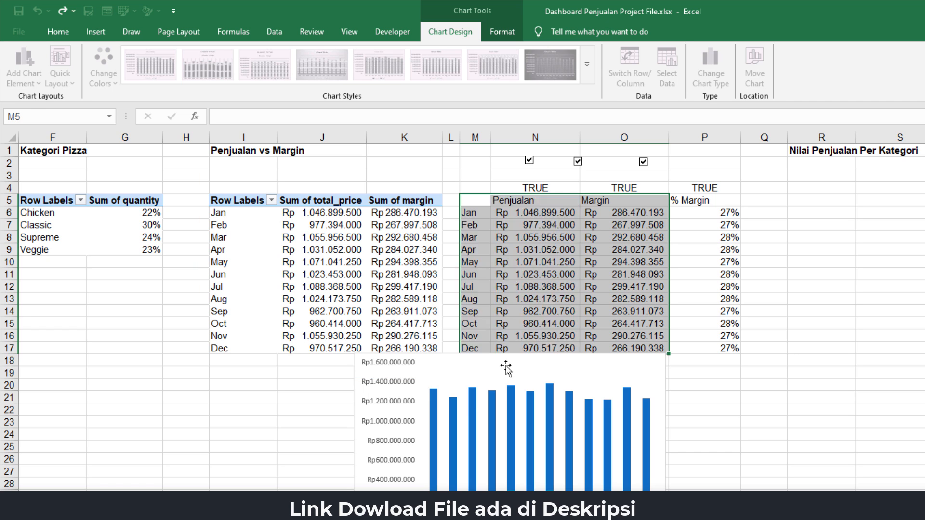
left_click_drag(665, 447, 726, 447)
Add data labels to the chart's Margin series and open their detailed formatting options.
left_click(583, 501)
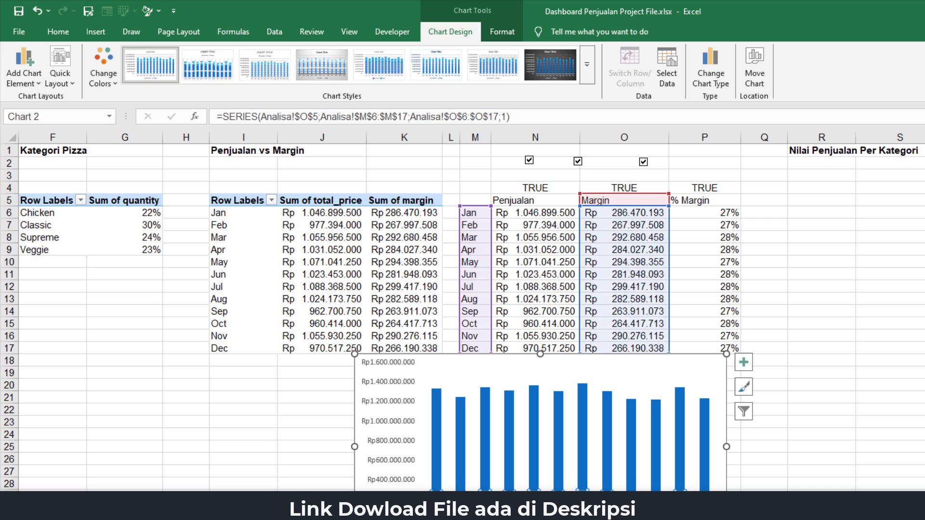
right_click(704, 501)
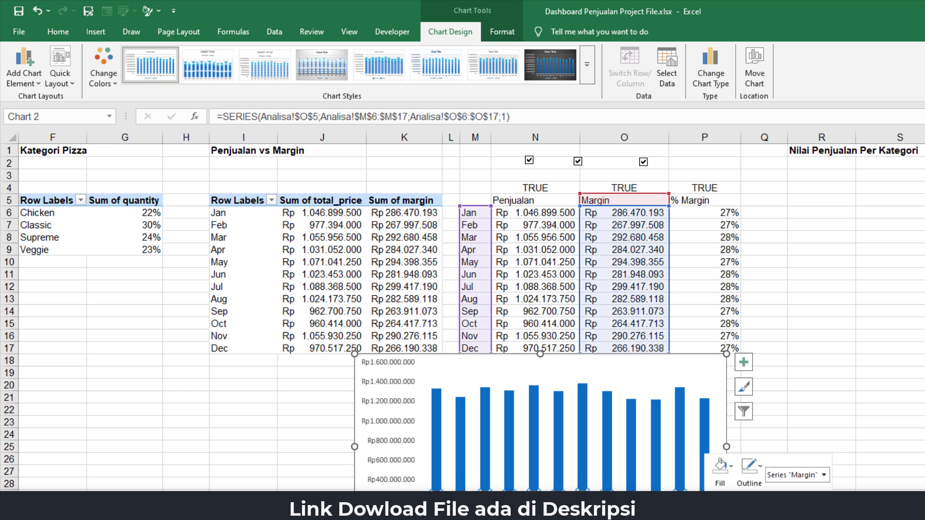
left_click(743, 361)
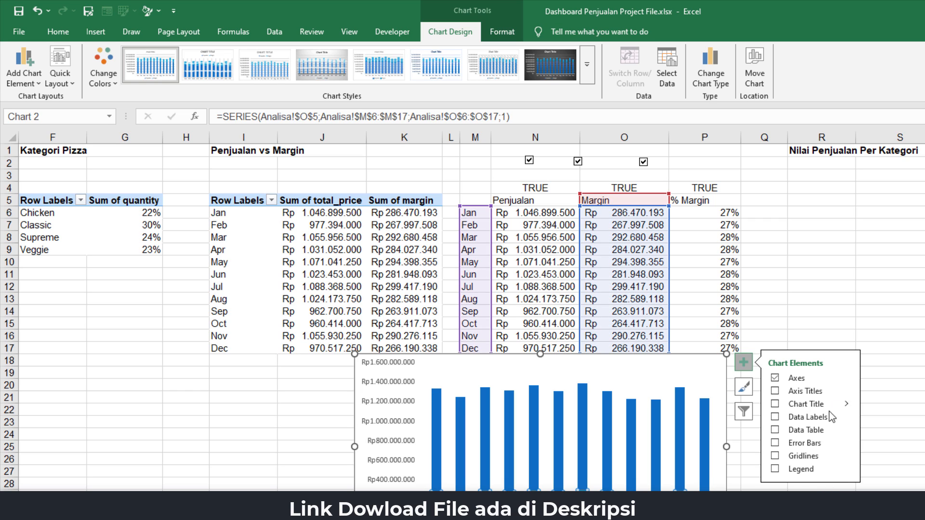
left_click(776, 418)
mouse_move(850, 417)
left_click(833, 490)
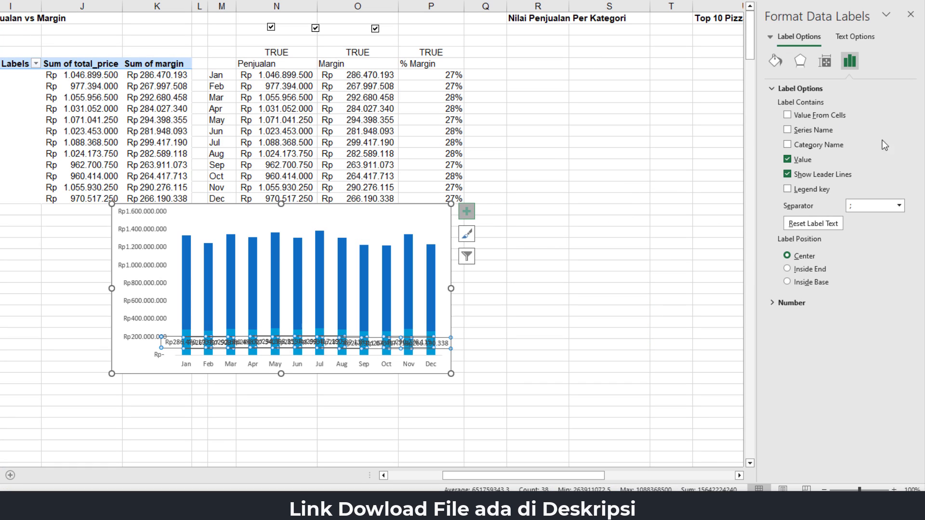
Set the Margin data labels to show values from cells P6:P17 and exclude the series value.
left_click(819, 114)
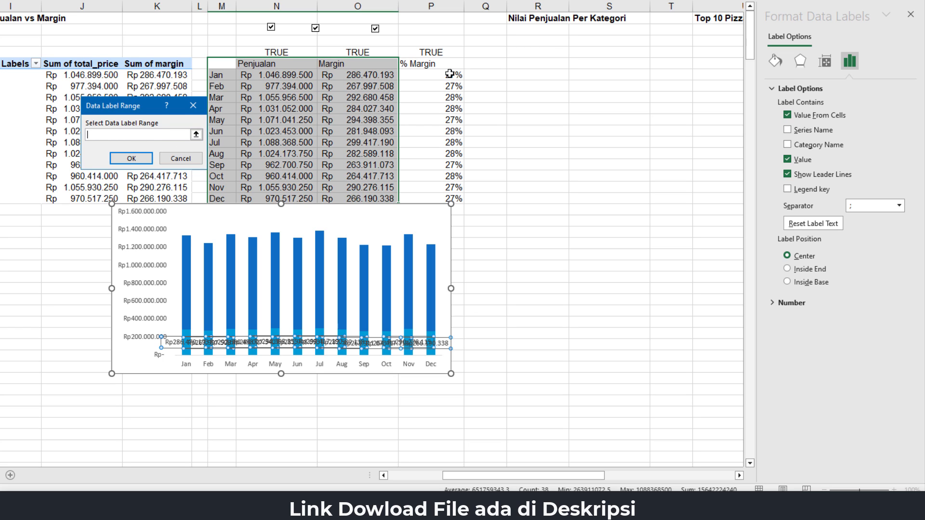
left_click_drag(450, 75, 453, 195)
left_click(131, 162)
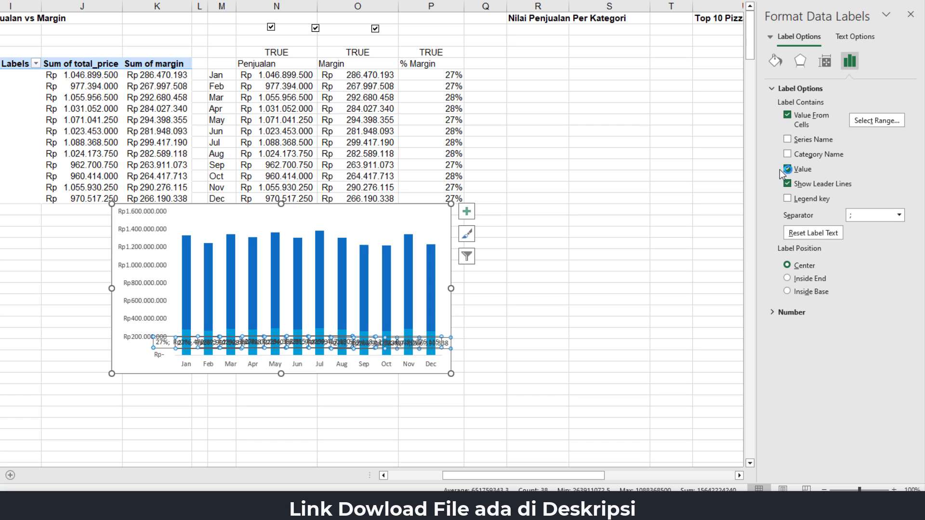
left_click(788, 169)
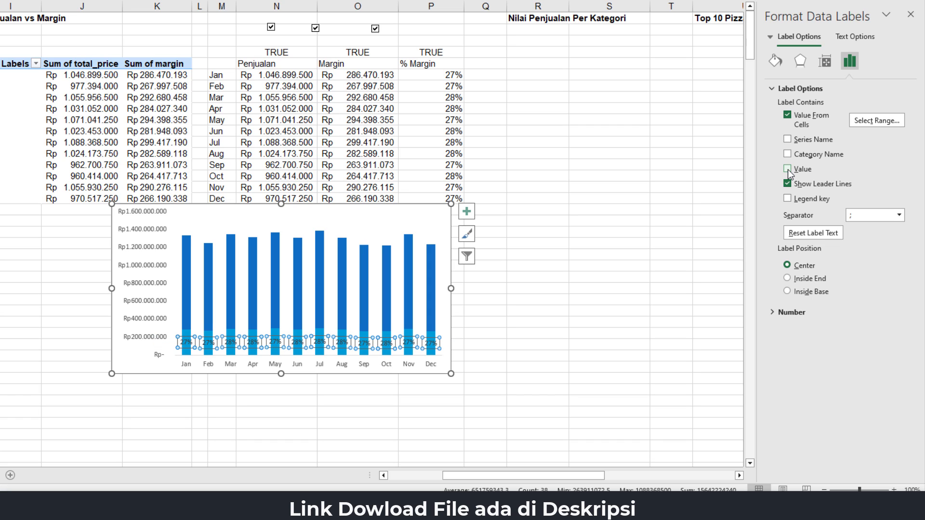
Rotate the text of the chart's Margin data labels by 270°.
left_click(854, 42)
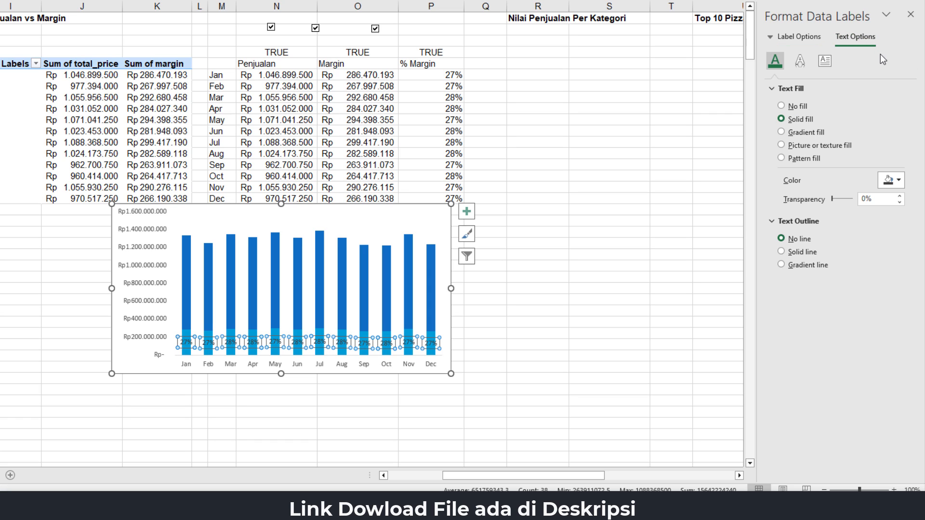
left_click(828, 63)
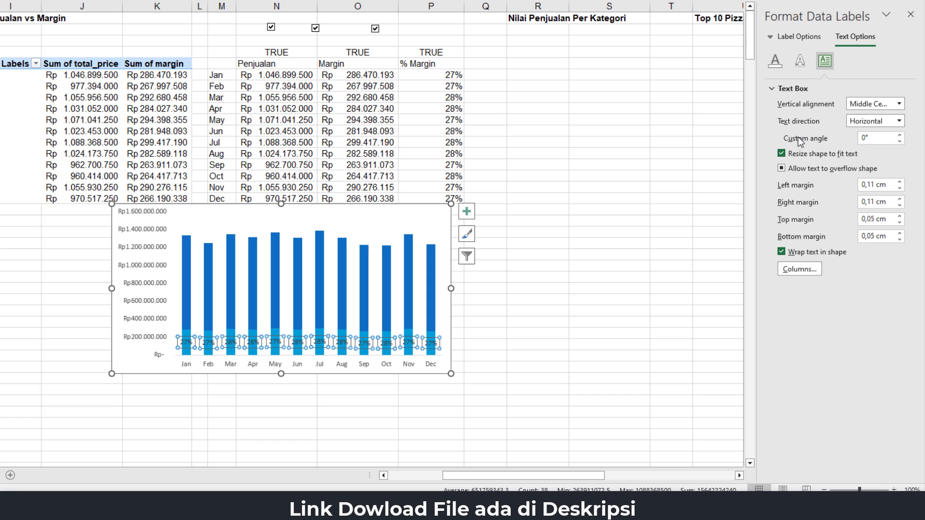
left_click(899, 121)
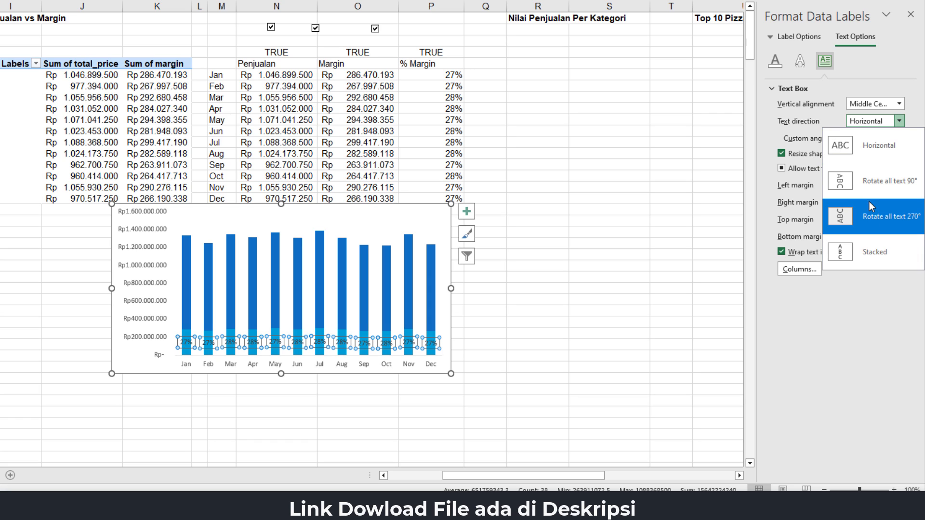
left_click(868, 216)
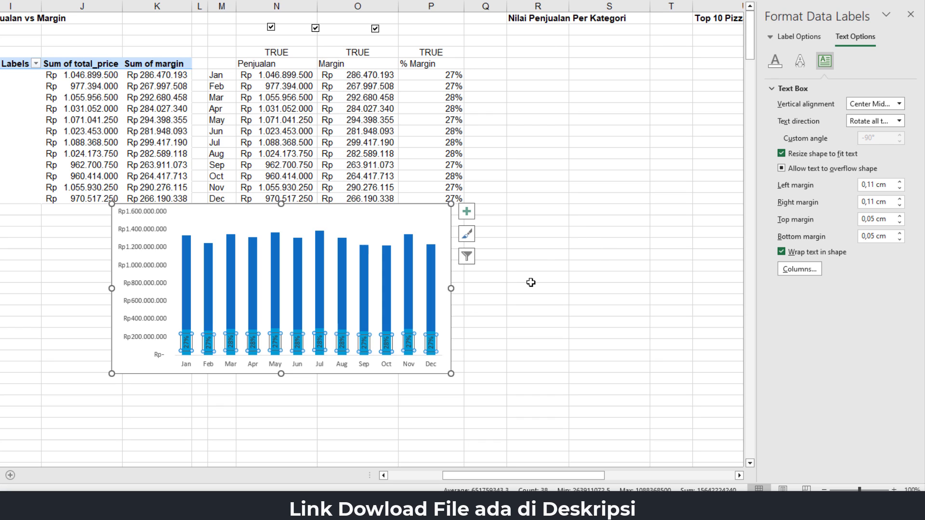
Cut the stacked column chart from the Analisa sheet and paste it below the cards on the DASHBOARD sheet.
left_click_drag(409, 204, 450, 233)
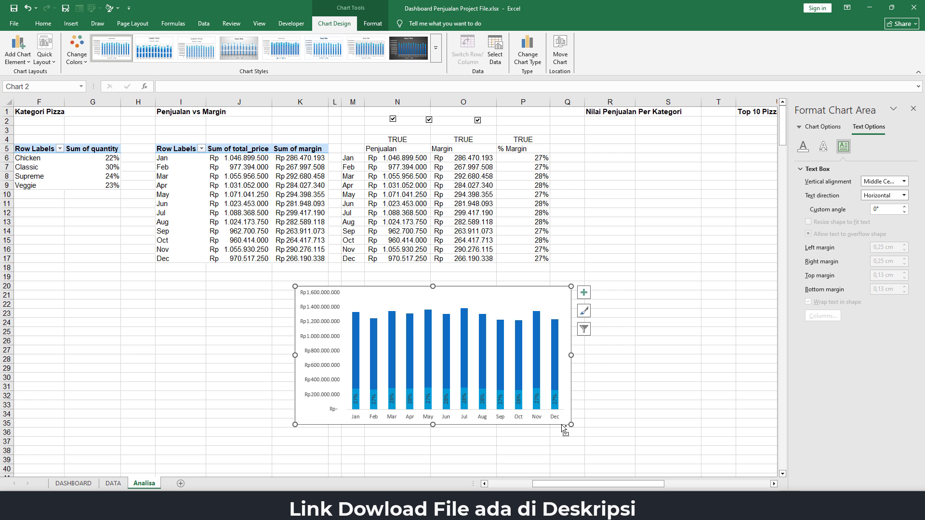
key("ctrl+x")
left_click(73, 484)
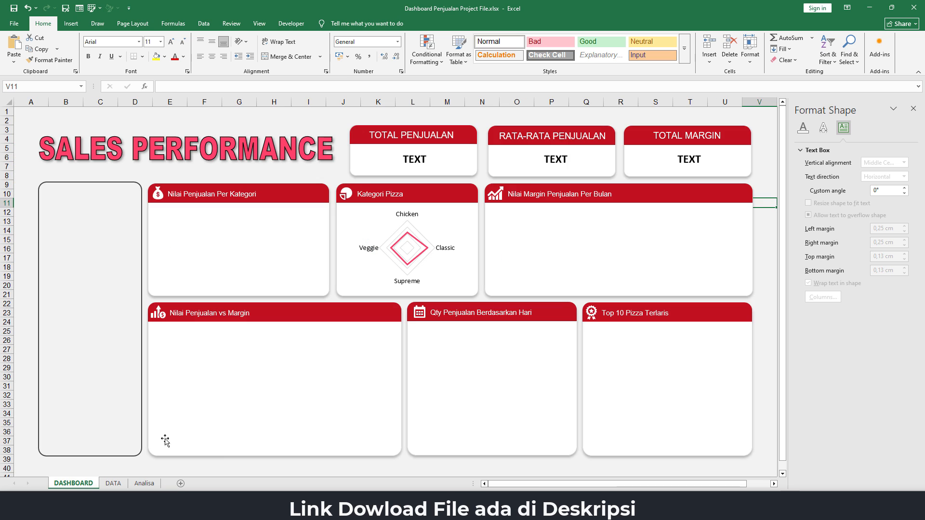
left_click(224, 469)
key("ctrl+v")
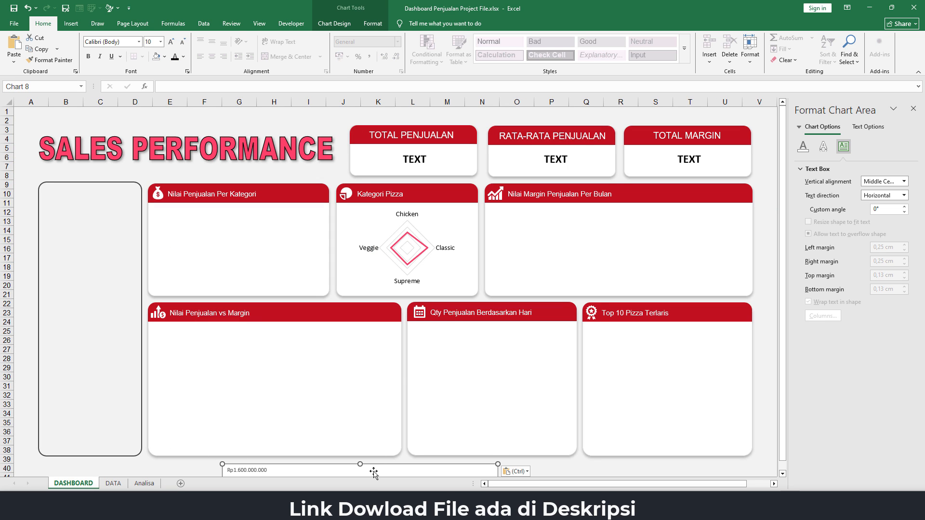
Move the pasted chart into the Nilai Penjualan vs Margin card and resize it to fit, leaving space beneath the card's header.
left_click_drag(368, 468, 298, 328)
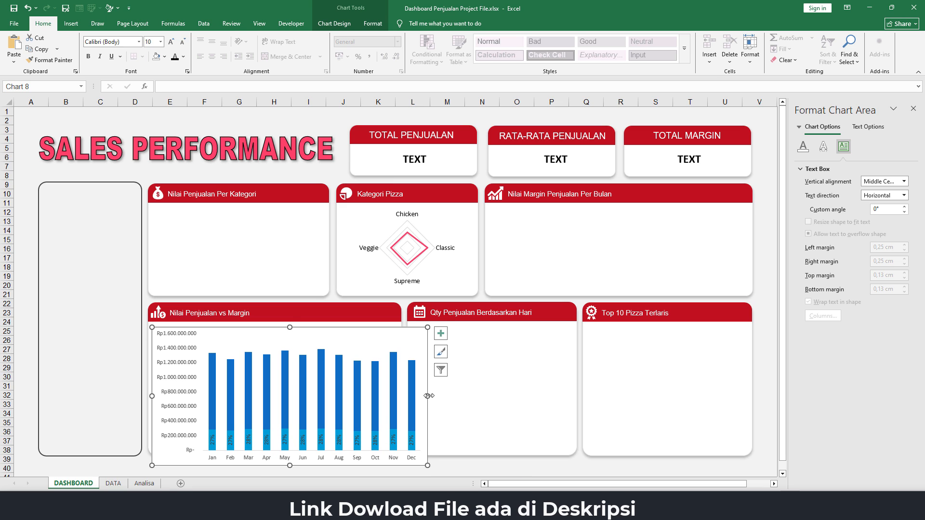
left_click_drag(427, 396, 394, 396)
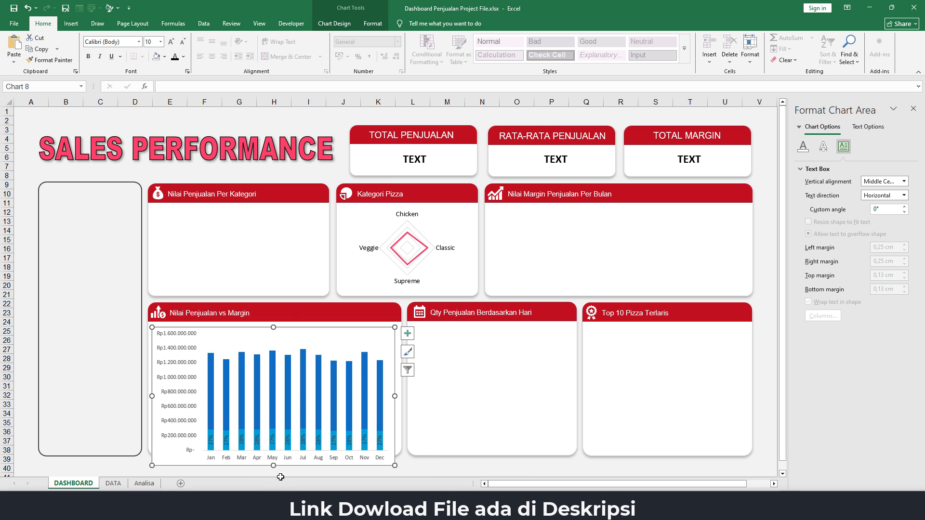
left_click_drag(274, 466, 275, 451)
left_click_drag(273, 327, 272, 342)
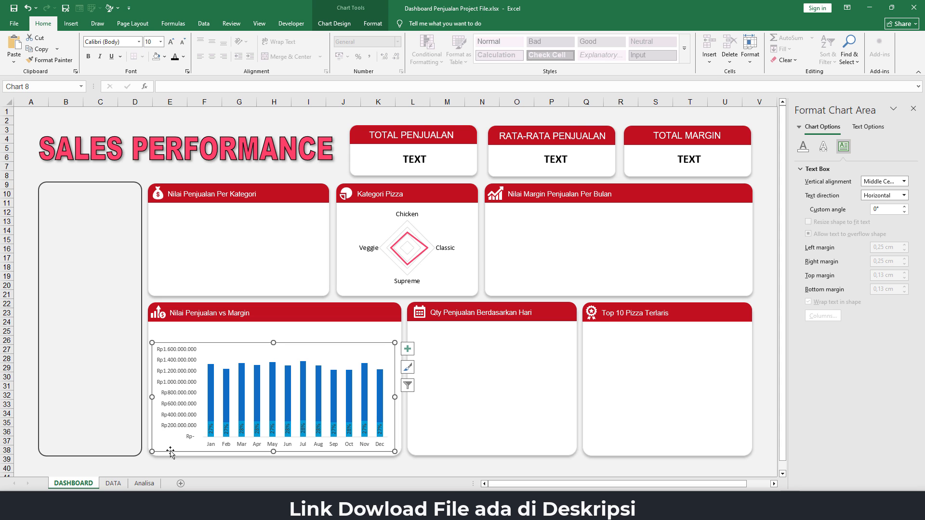
Select the three check boxes above the monthly table on the Analisa sheet as objects and align them by their top edges.
left_click(144, 484)
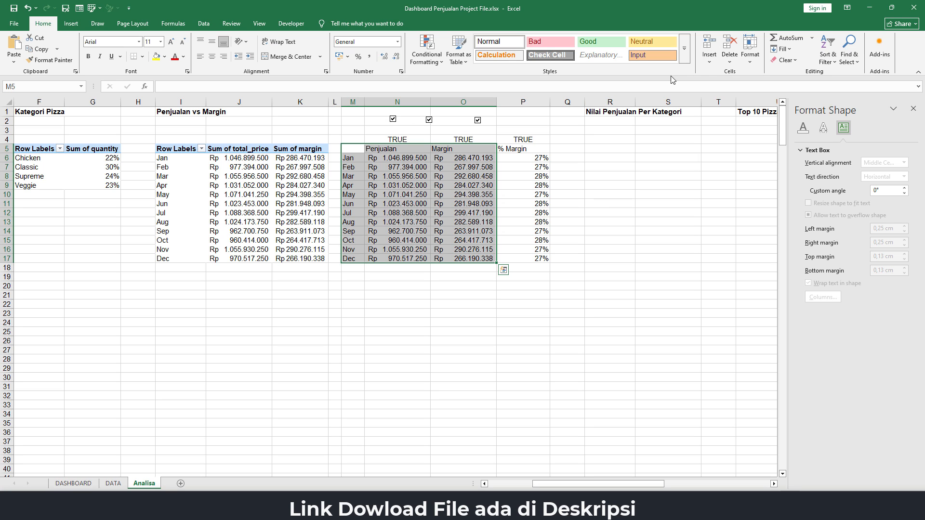
left_click(636, 164)
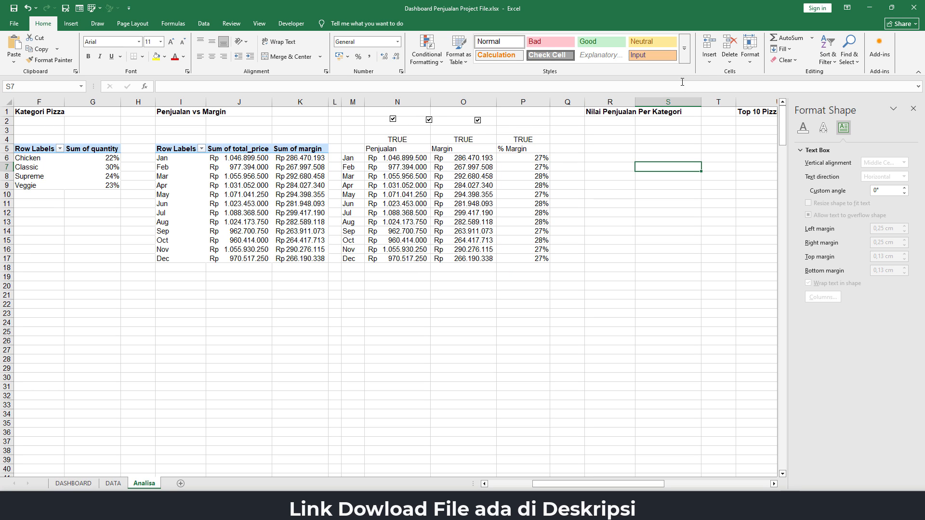
left_click(849, 54)
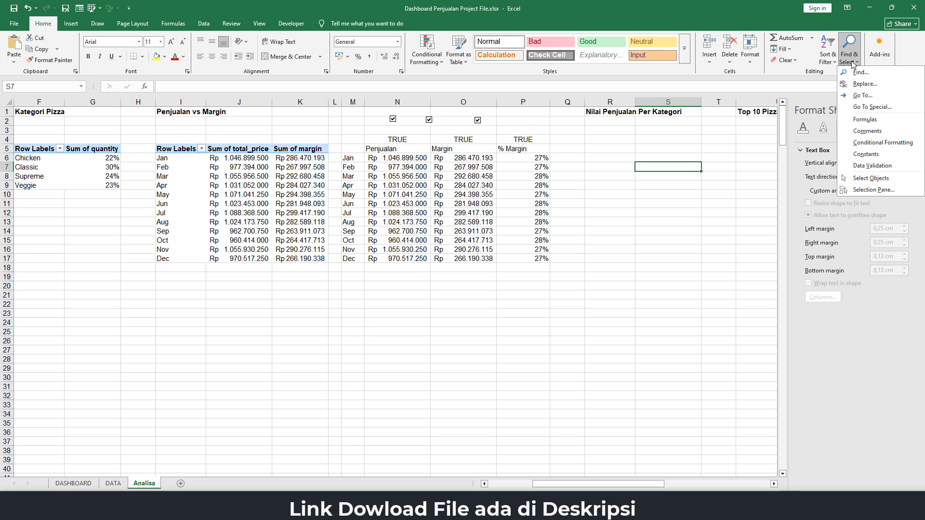
left_click(872, 179)
left_click_drag(414, 119, 506, 139)
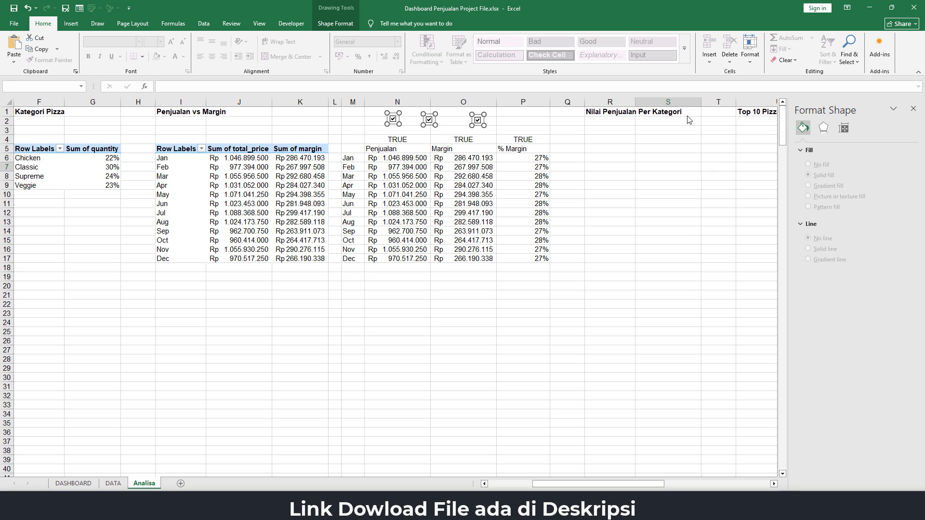
left_click(332, 25)
left_click(679, 62)
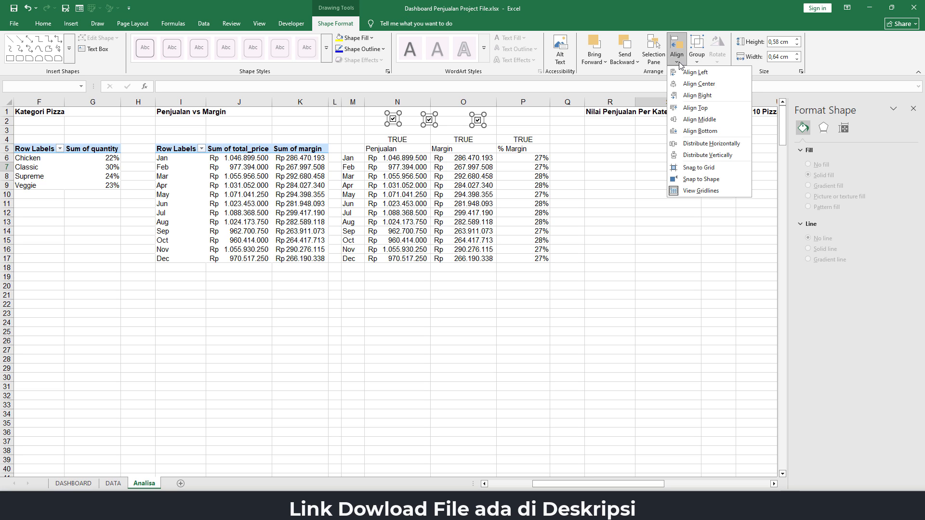
left_click(696, 108)
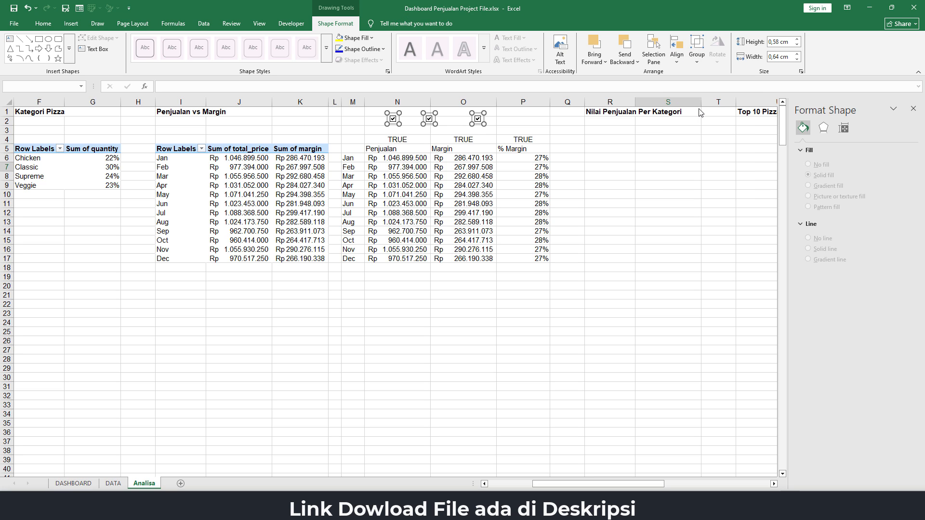
Copy the three aligned check boxes to the DASHBOARD sheet and place them above the chart in the Nilai Penjualan vs Margin card.
right_click(430, 125)
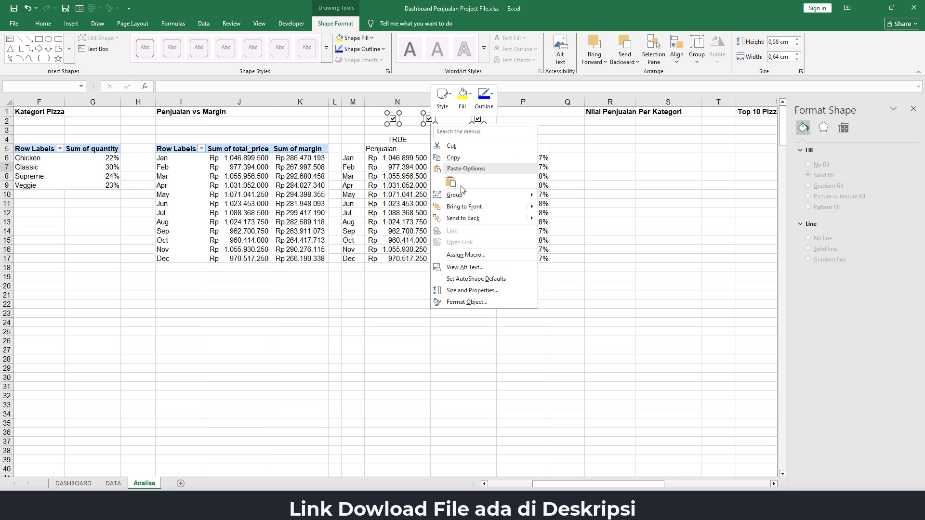
left_click(452, 158)
left_click(82, 481)
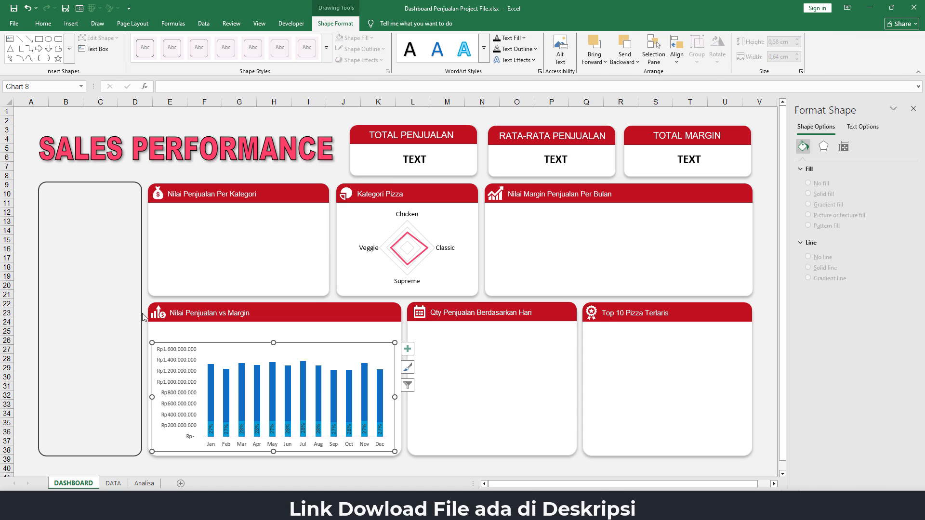
left_click(161, 178)
key("ctrl+v")
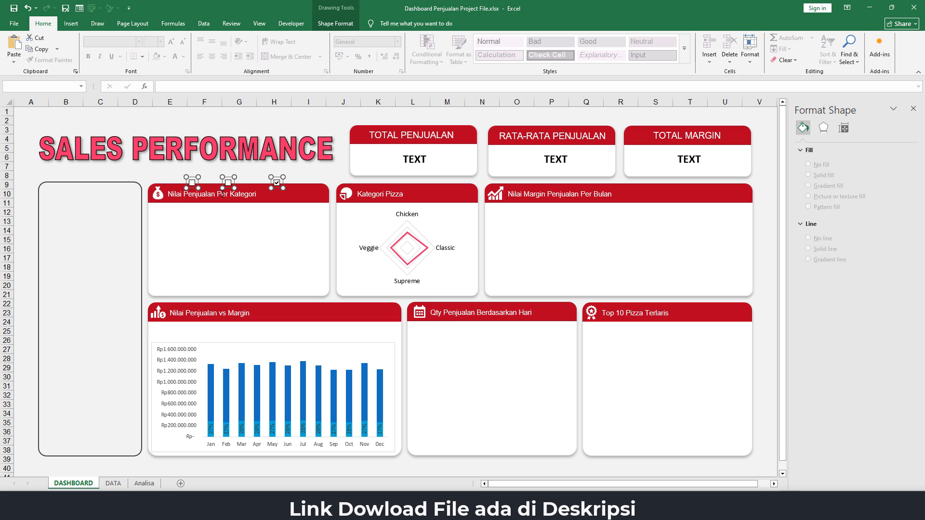
left_click_drag(228, 190, 303, 337)
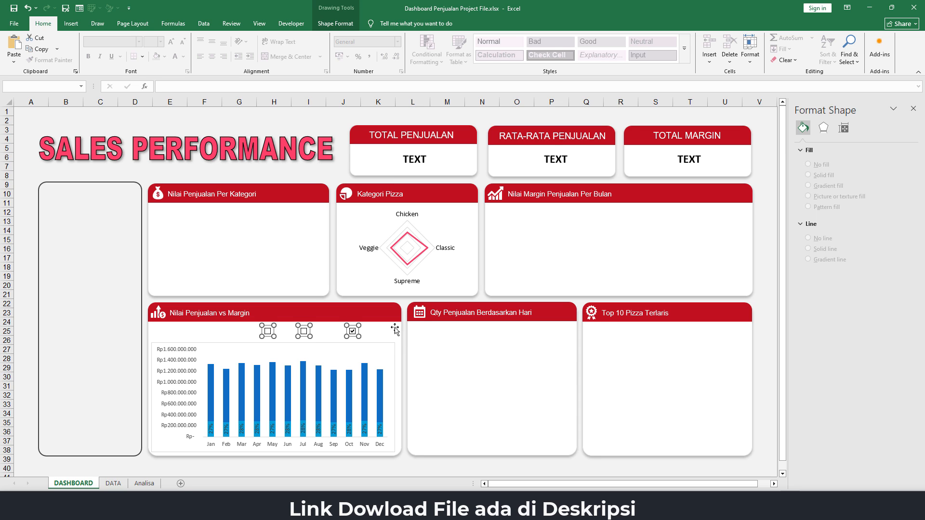
left_click(364, 467)
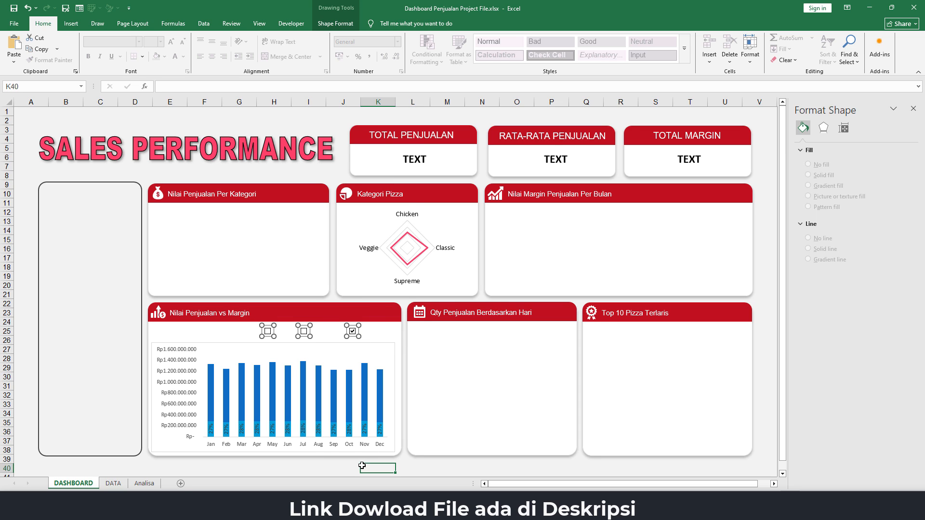
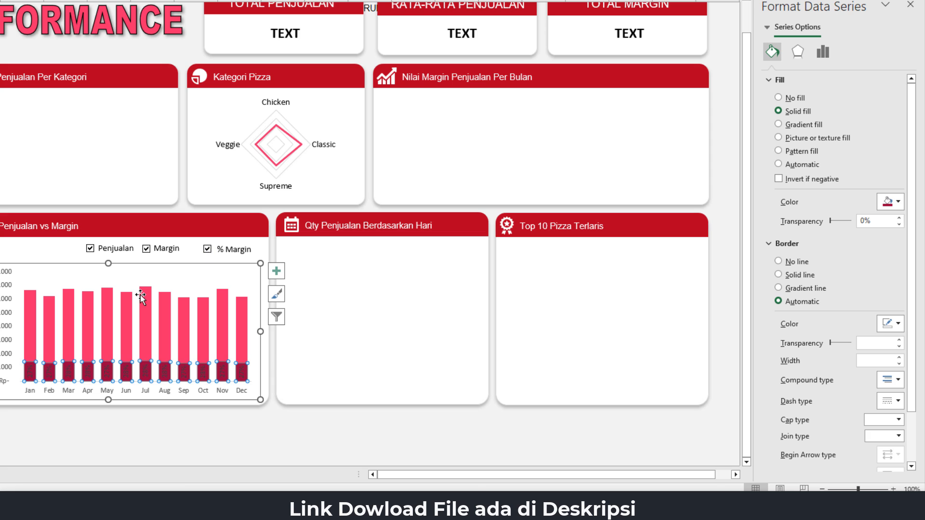
Switch off the Penjualan check box and set the font colour of the Margin data labels to white.
left_click(241, 420)
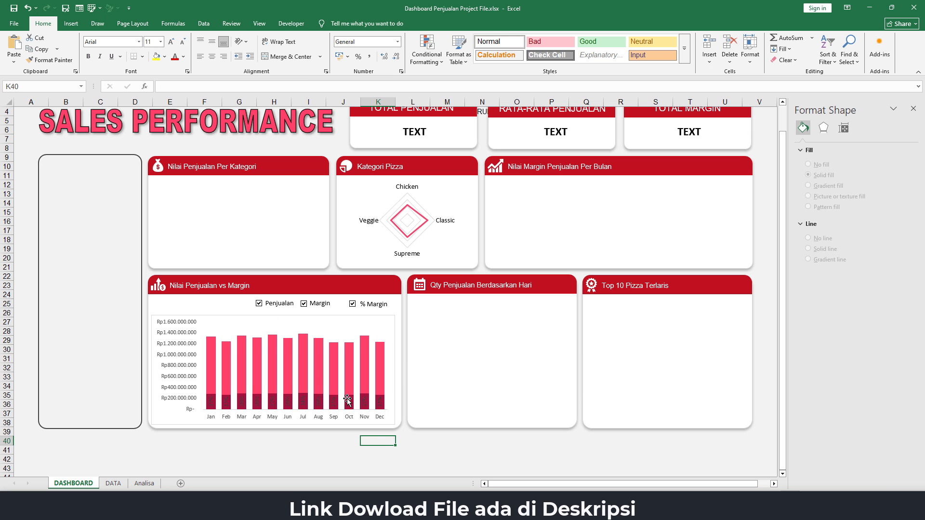
left_click(347, 400)
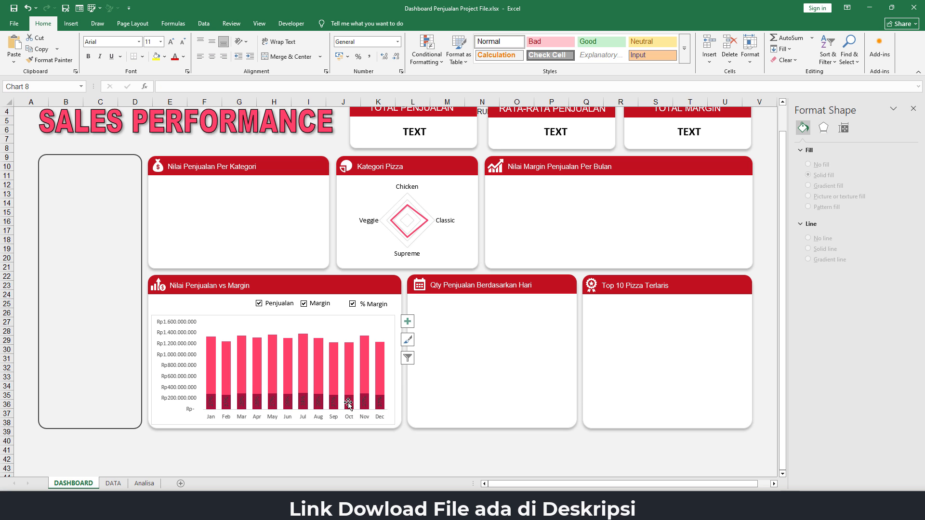
left_click(345, 401)
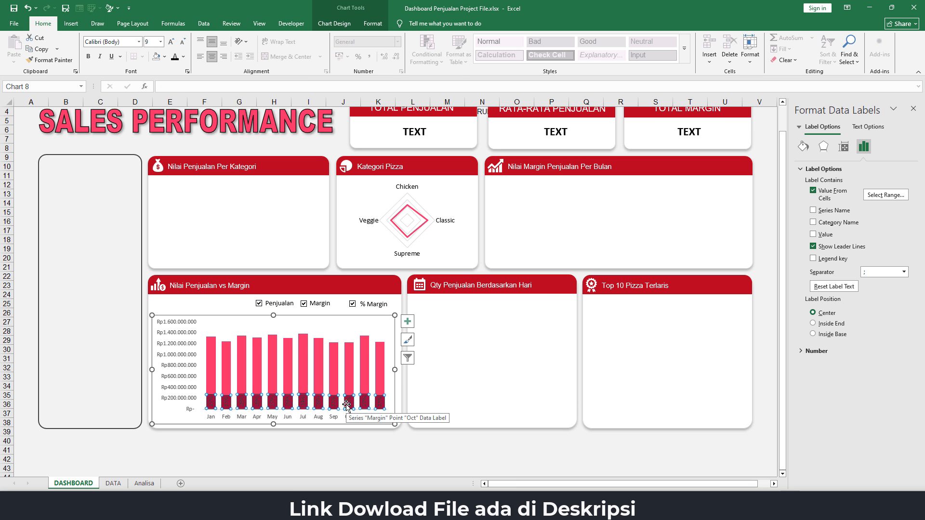
left_click(259, 304)
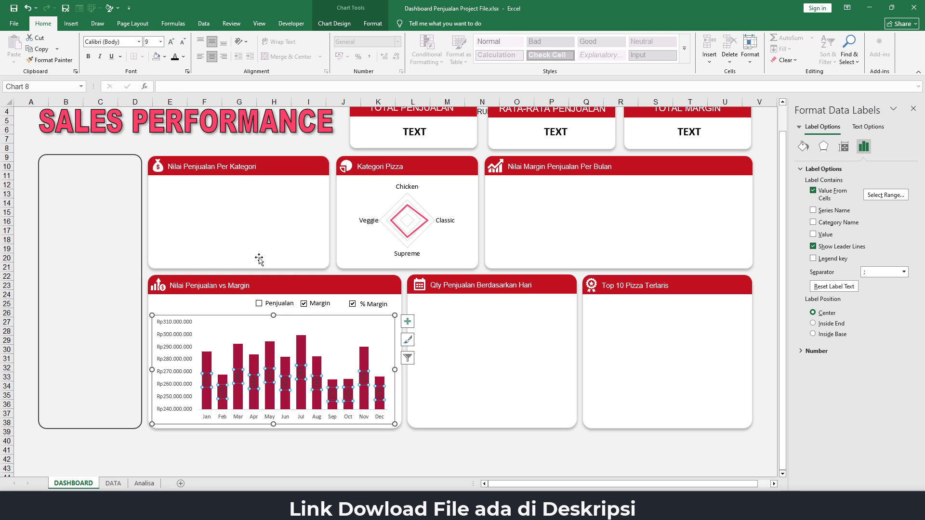
left_click(184, 56)
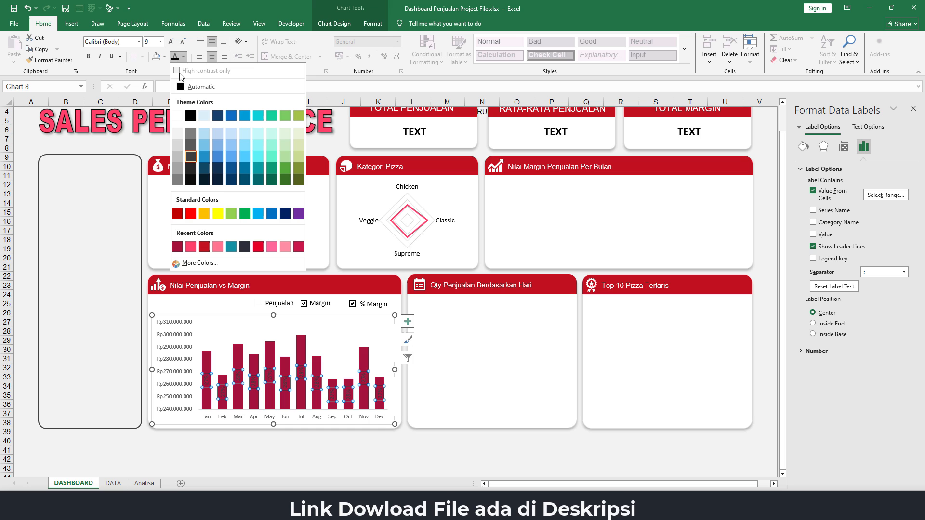
left_click(181, 116)
left_click(377, 460)
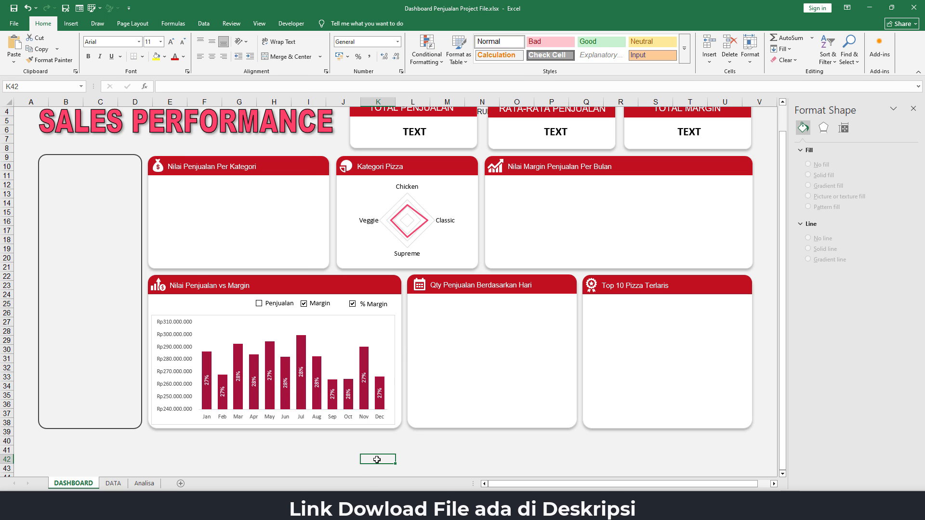
Set the position of the chart's Margin data labels to Inside End.
left_click(300, 371)
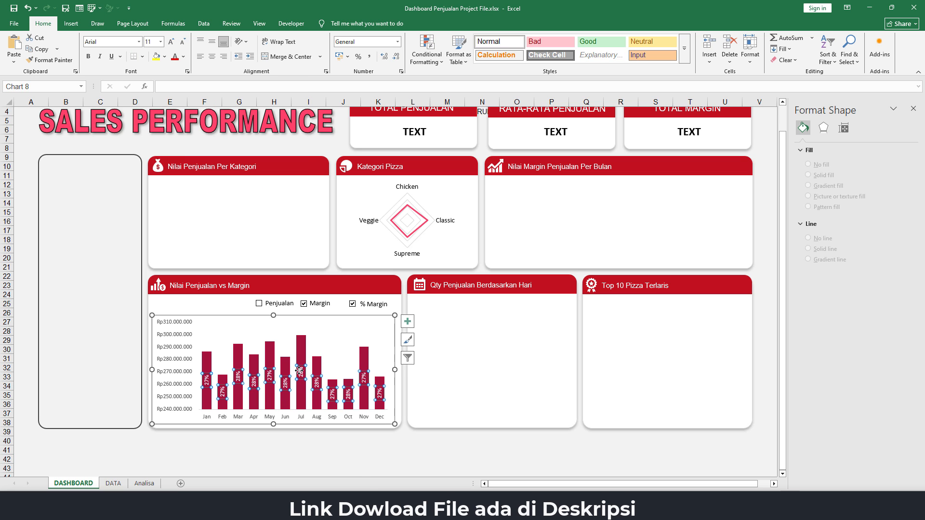
left_click(408, 321)
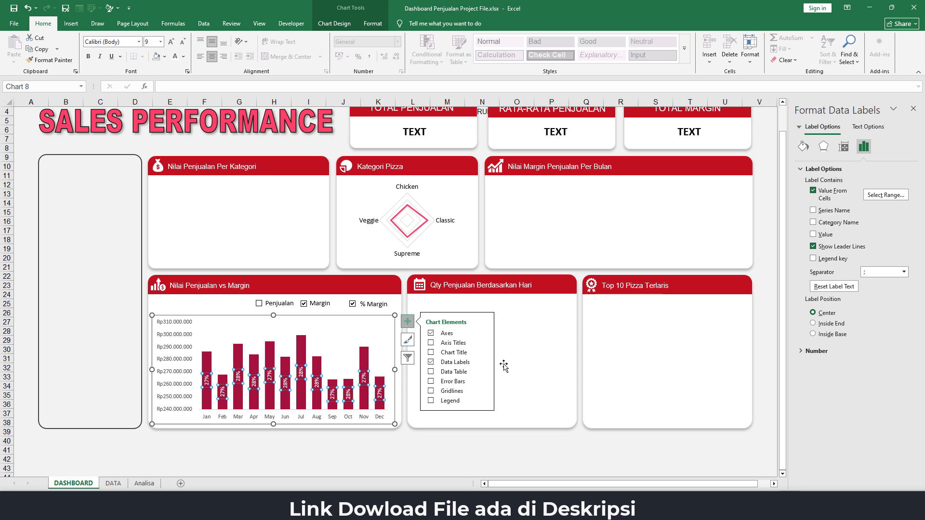
left_click(484, 363)
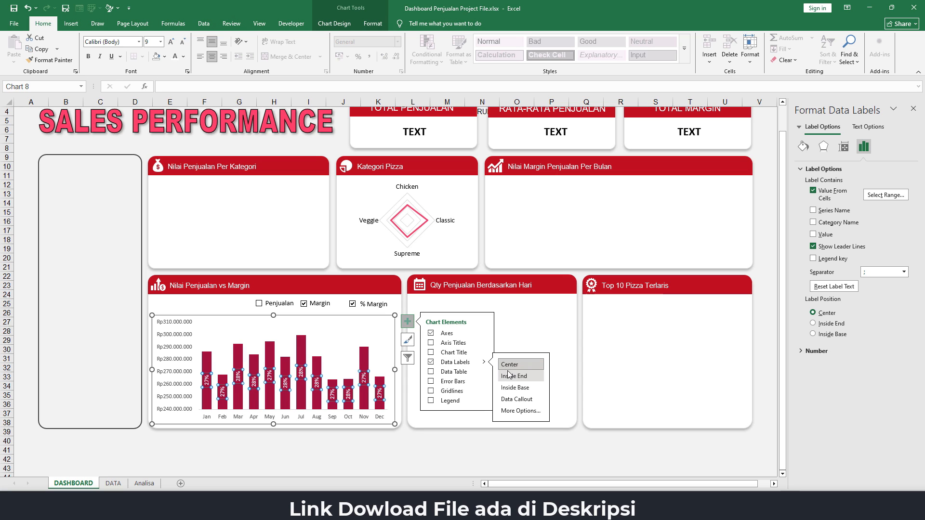
left_click(420, 449)
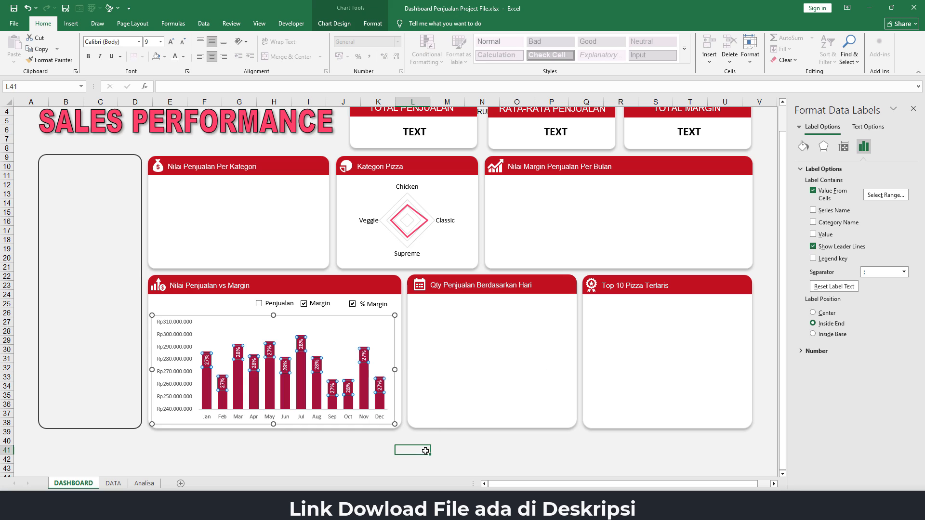
Test the chart's check boxes by switching Penjualan on and off and toggling % Margin.
left_click(259, 305)
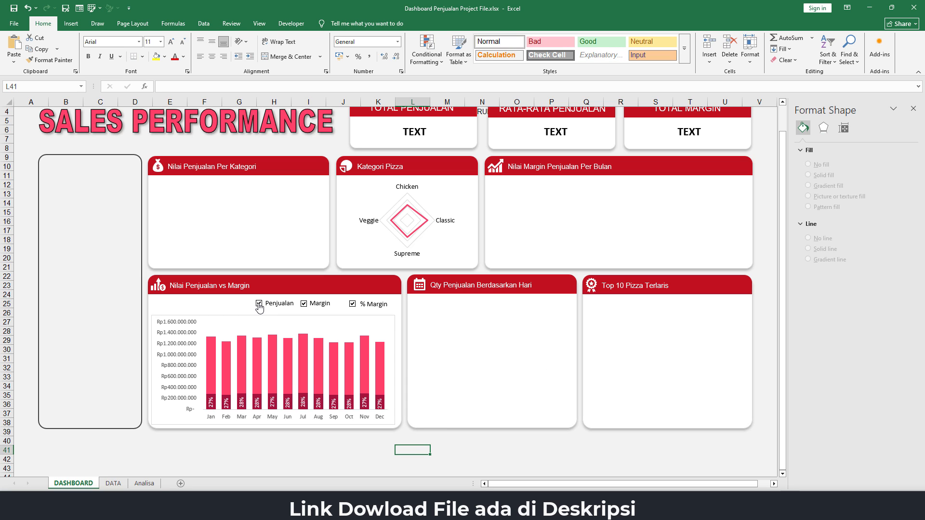
left_click(259, 305)
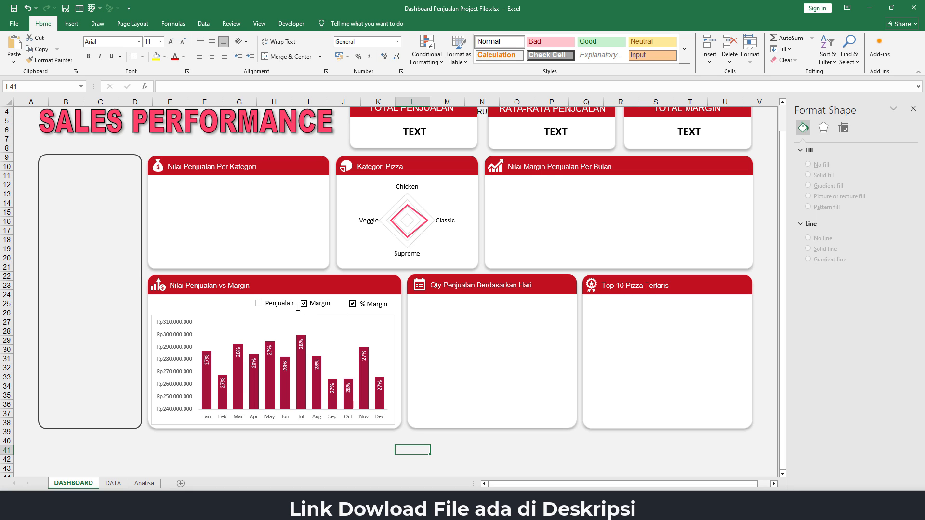
left_click(352, 306)
left_click(352, 305)
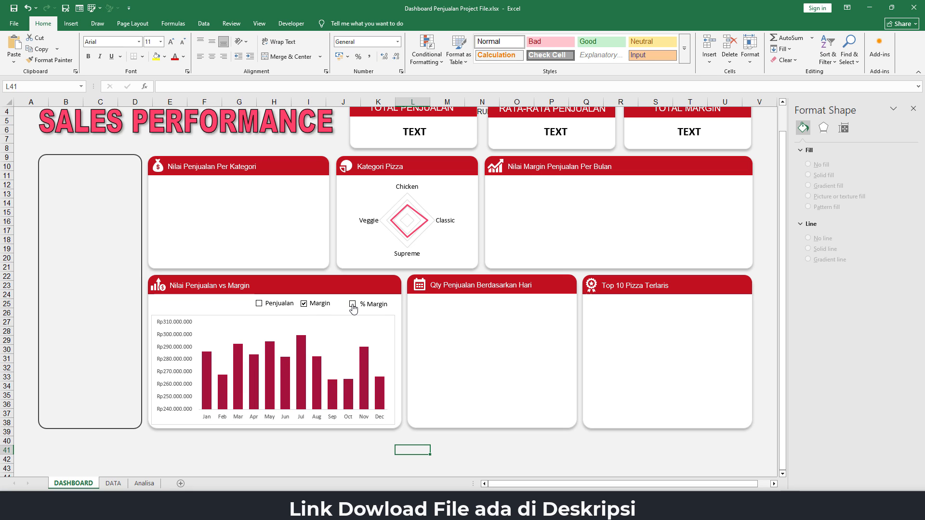
Test the chart's check boxes without Margin and with Penjualan back on, leaving Penjualan, Margin and % Margin all switched on.
left_click(303, 304)
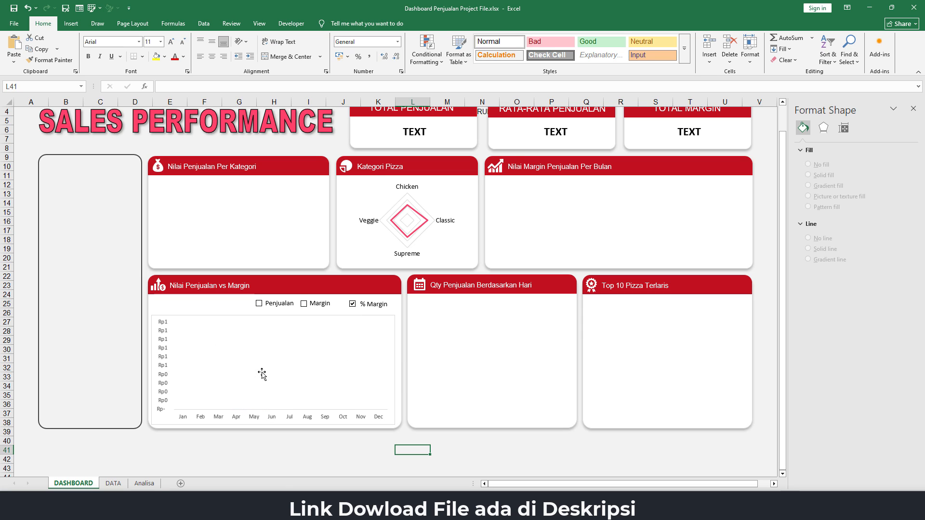
left_click(259, 304)
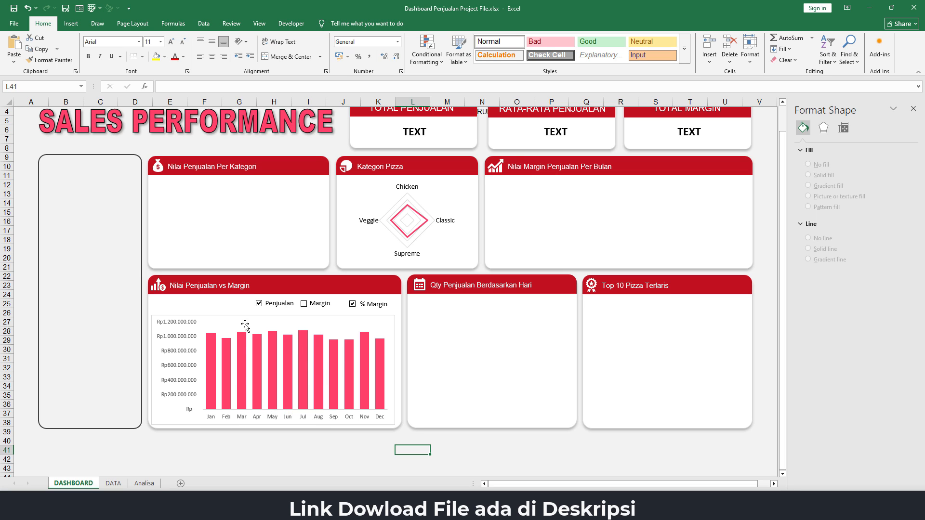
mouse_move(242, 384)
left_click(305, 307)
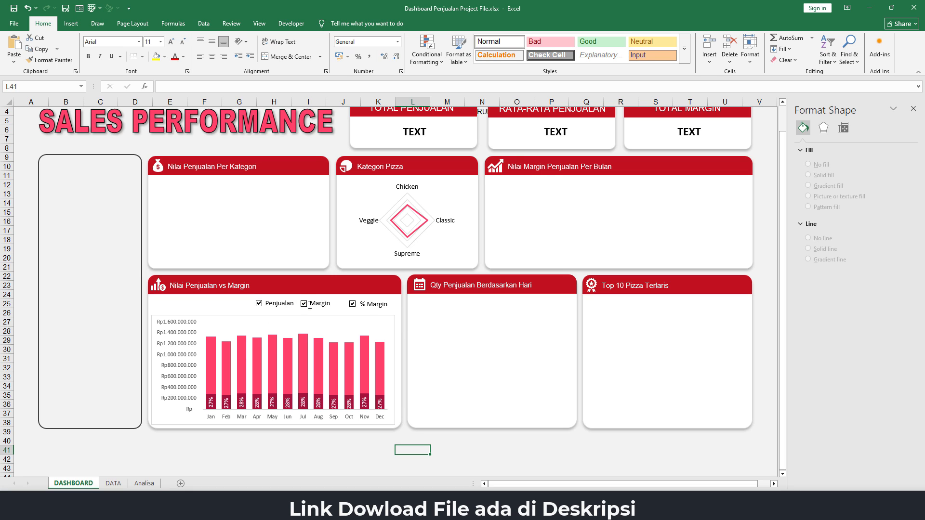
Copy the Kategori Pizza PivotTable on the Analisa sheet to cell R5 under the Nilai Penjualan Per Kategori heading.
left_click(144, 484)
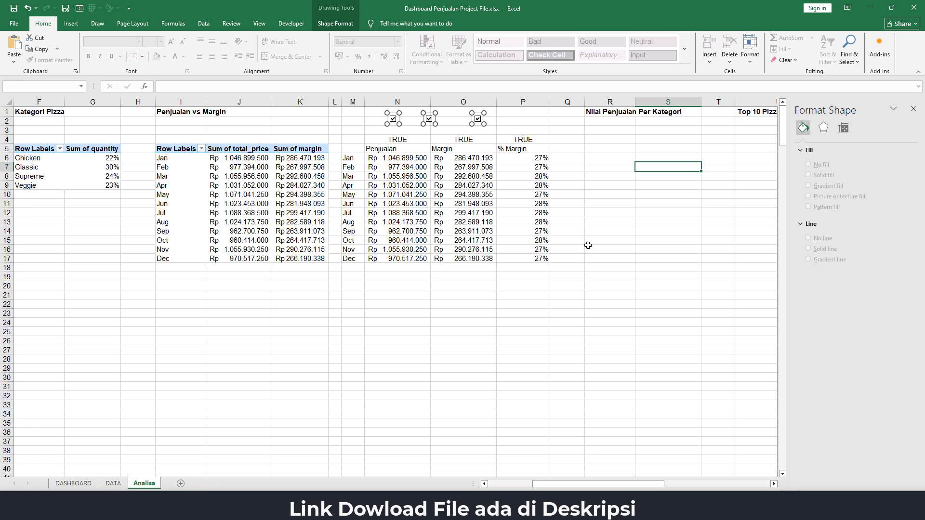
left_click(610, 166)
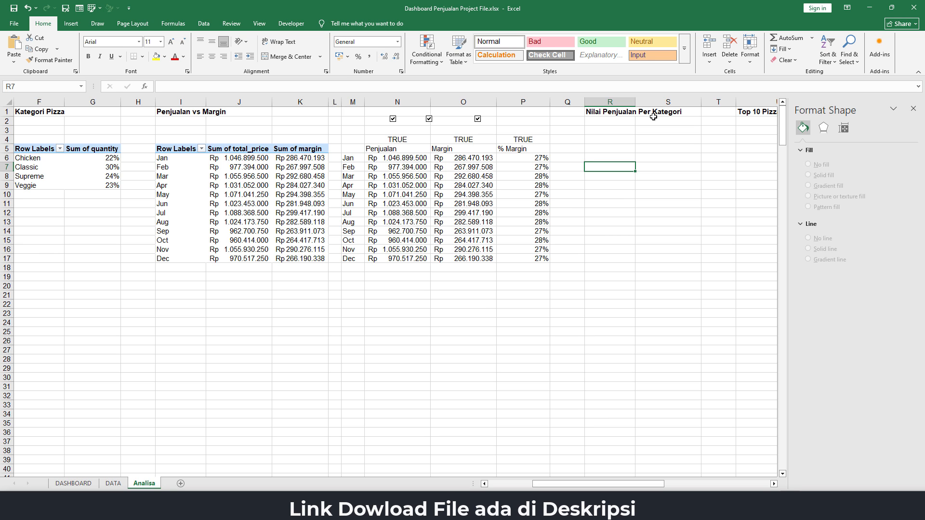
left_click_drag(607, 484, 560, 483)
left_click_drag(292, 152, 347, 188)
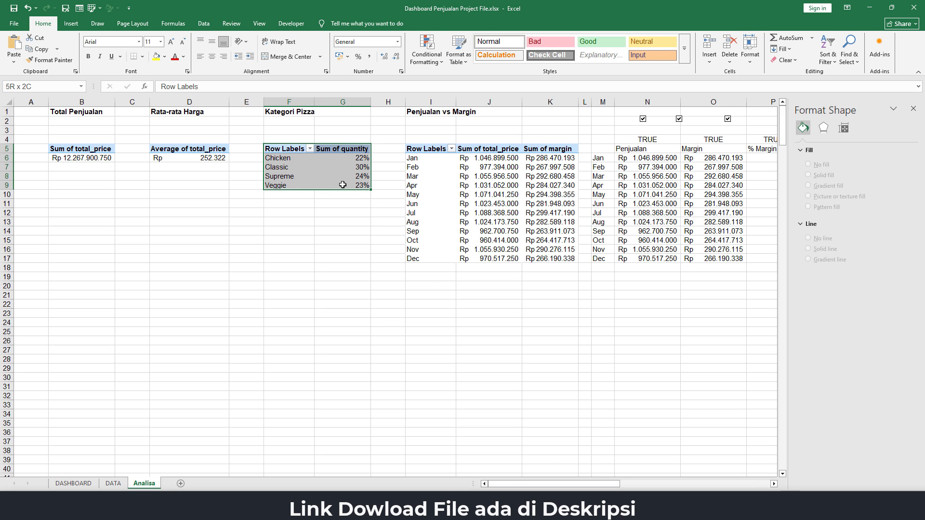
key("ctrl+c")
left_click_drag(453, 484, 514, 490)
left_click(412, 145)
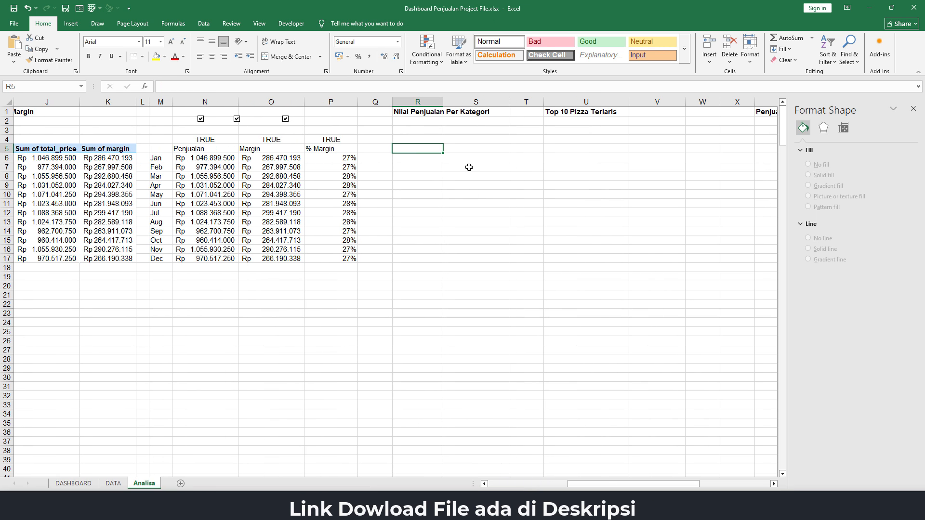
key("ctrl+v")
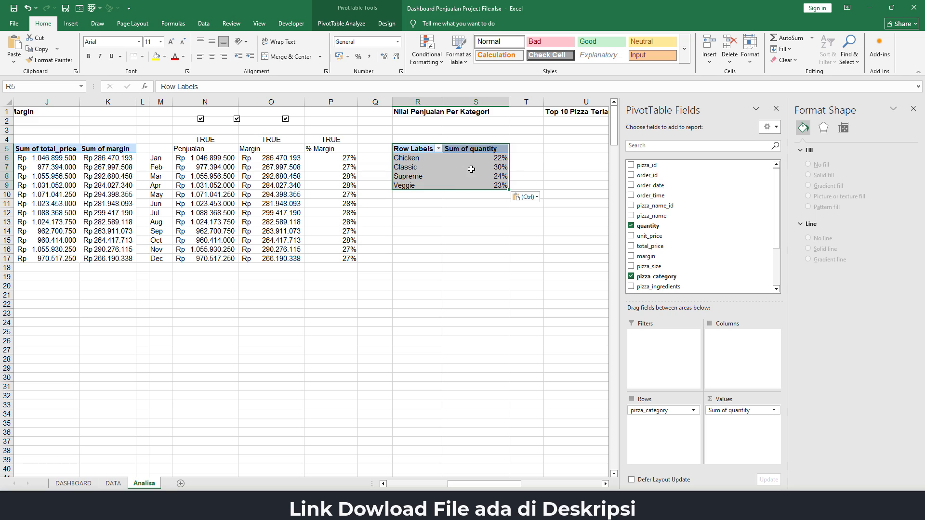
Replace the quantity value field with total_price in the copied PivotTable.
left_click(472, 168)
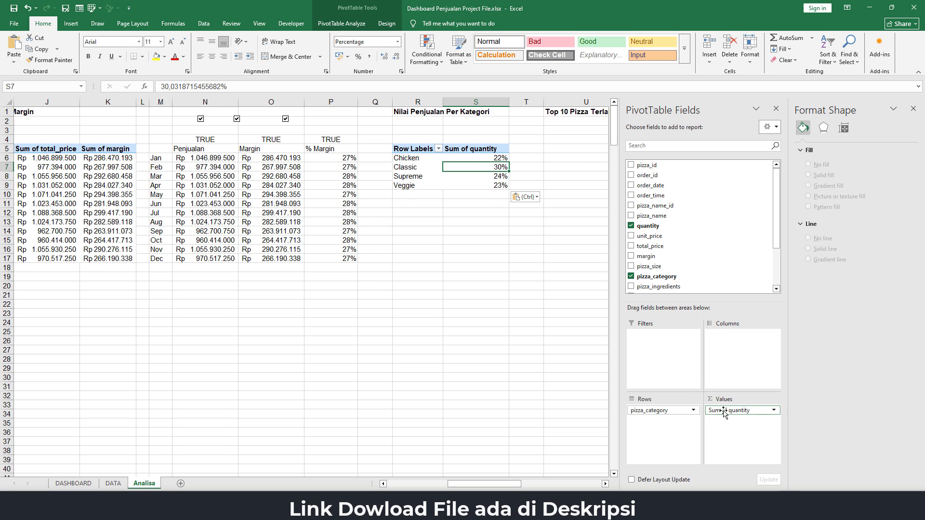
left_click_drag(723, 411, 578, 408)
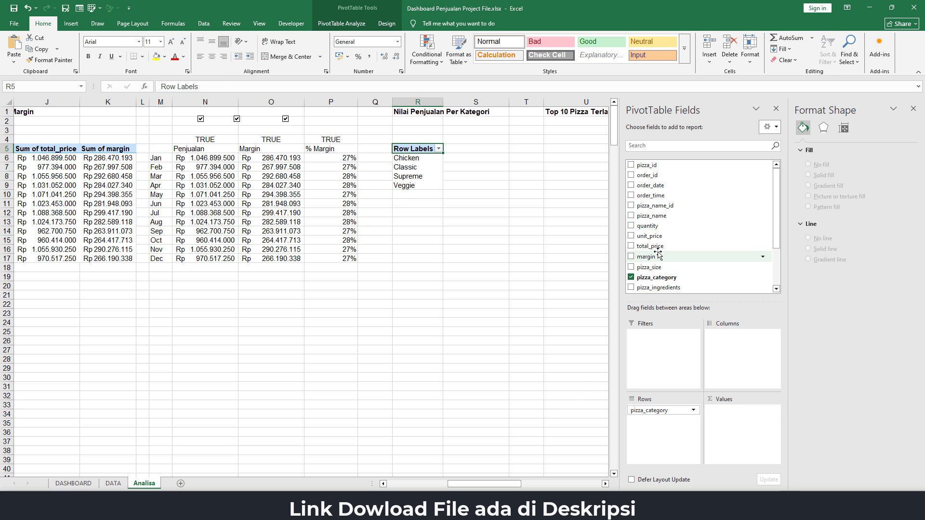
left_click_drag(742, 246, 741, 430)
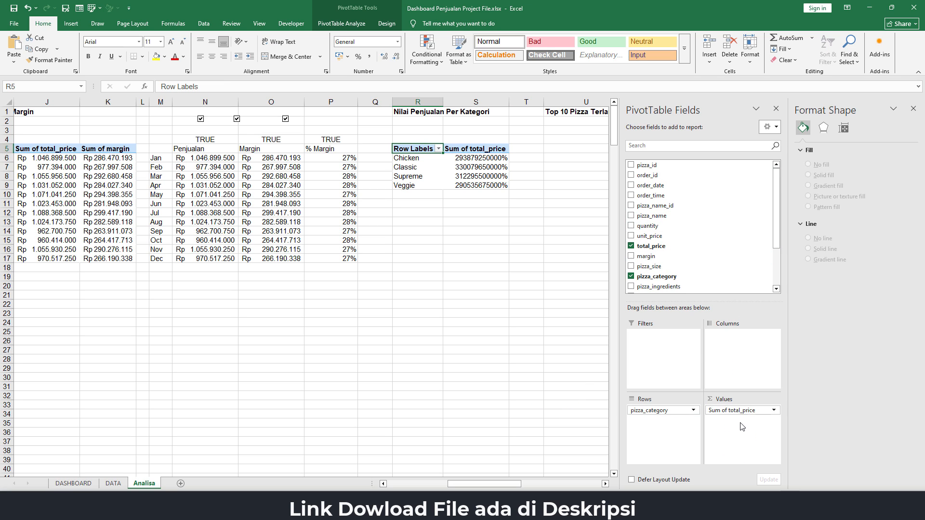
Try to clear the percentage display of the total_price values by showing them with No Calculation.
left_click(474, 160)
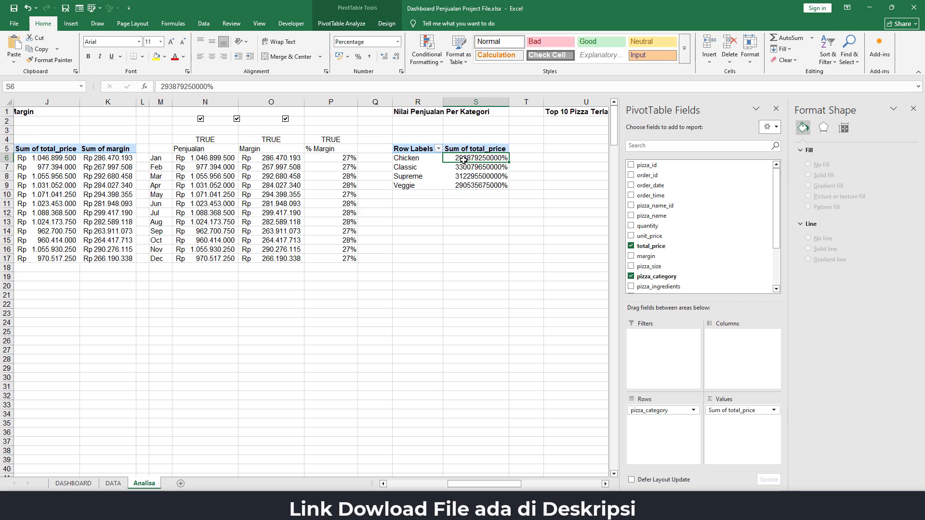
right_click(463, 160)
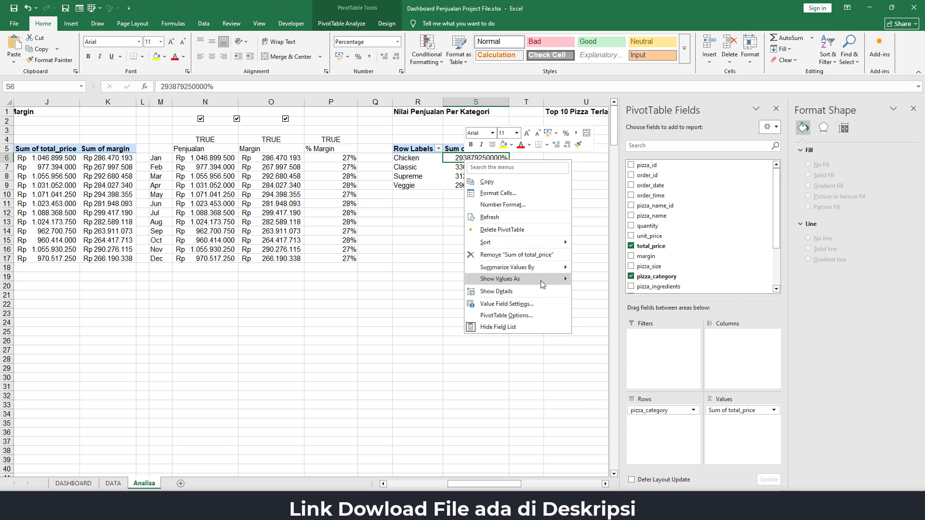
mouse_move(545, 282)
left_click(606, 284)
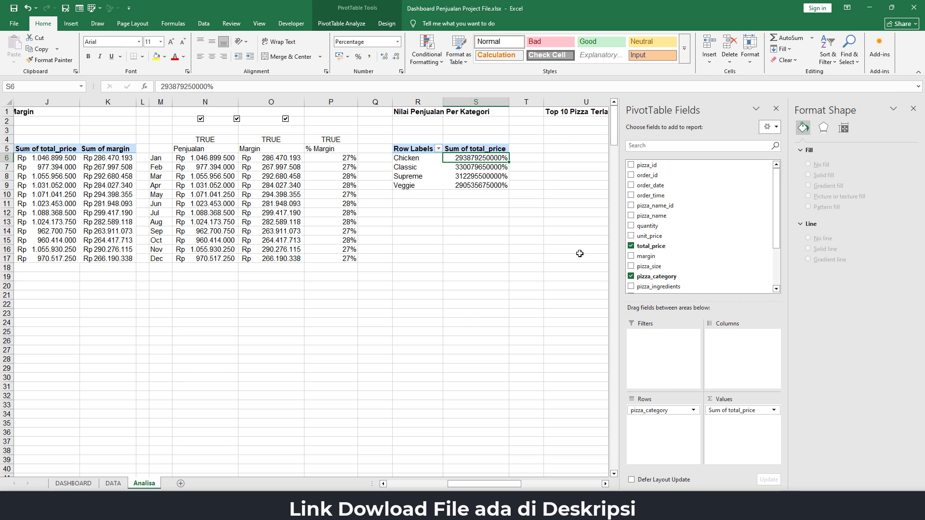
left_click(518, 193)
left_click_drag(477, 159, 477, 186)
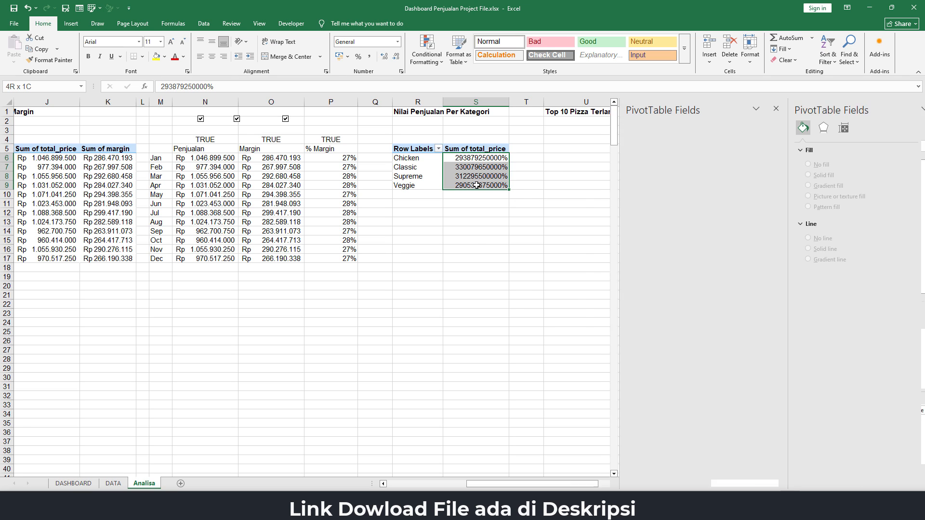
right_click(477, 187)
mouse_move(544, 305)
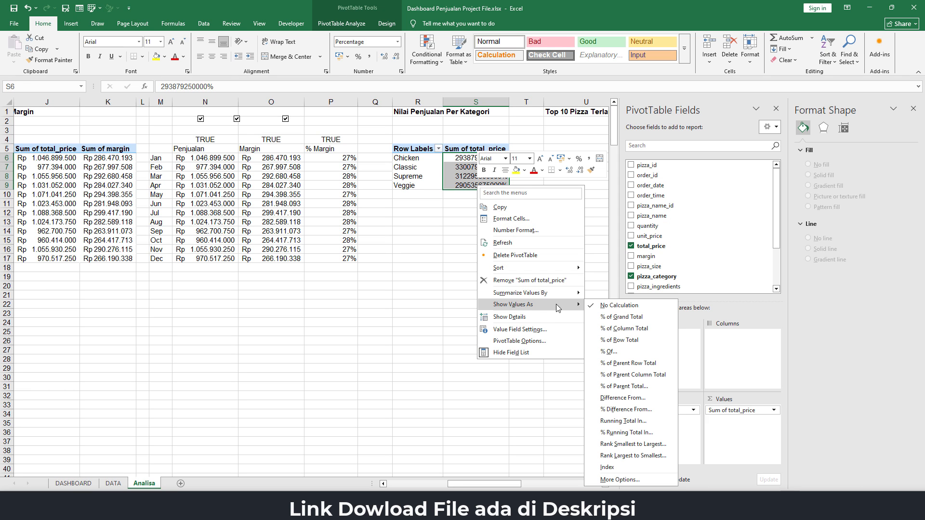
left_click(621, 309)
left_click(491, 205)
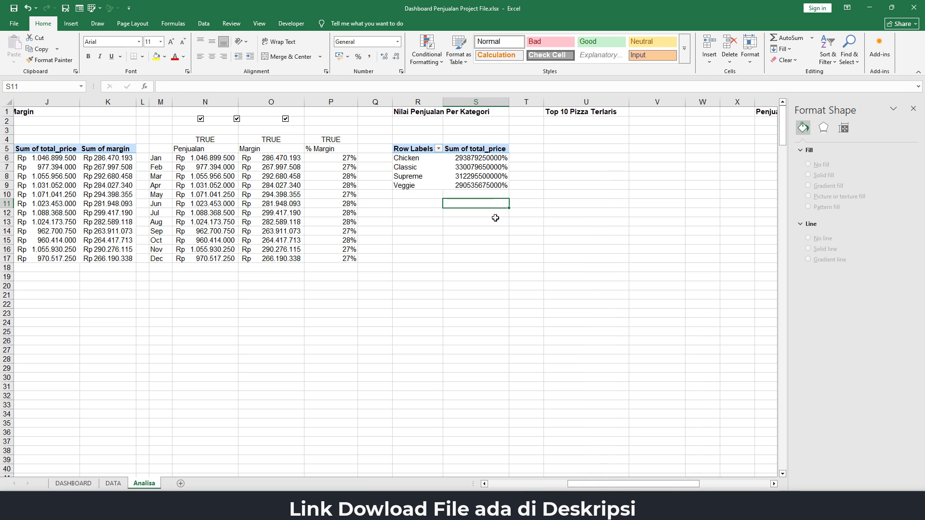
Reset the number format of the category total_price values to General and apply Rp English (Indonesia) accounting format without decimal places.
left_click(488, 186)
left_click_drag(474, 157, 477, 185)
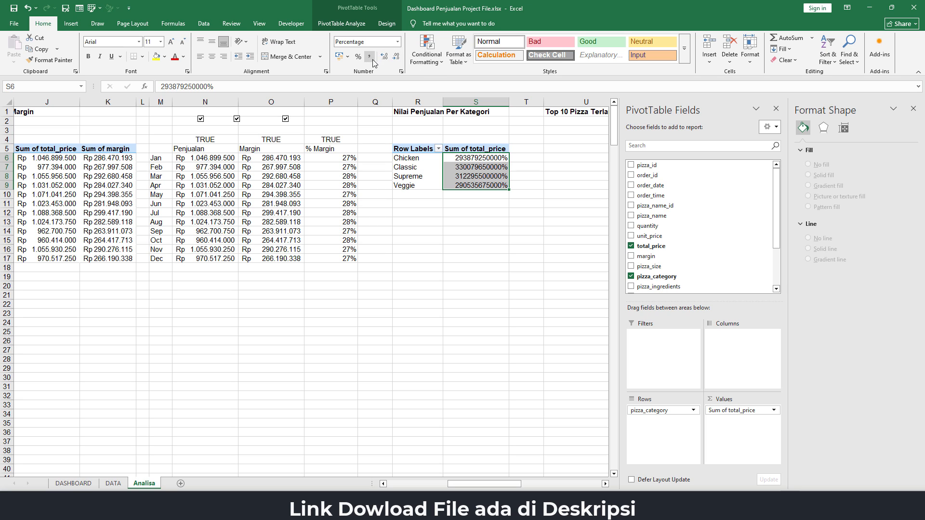
left_click(348, 57)
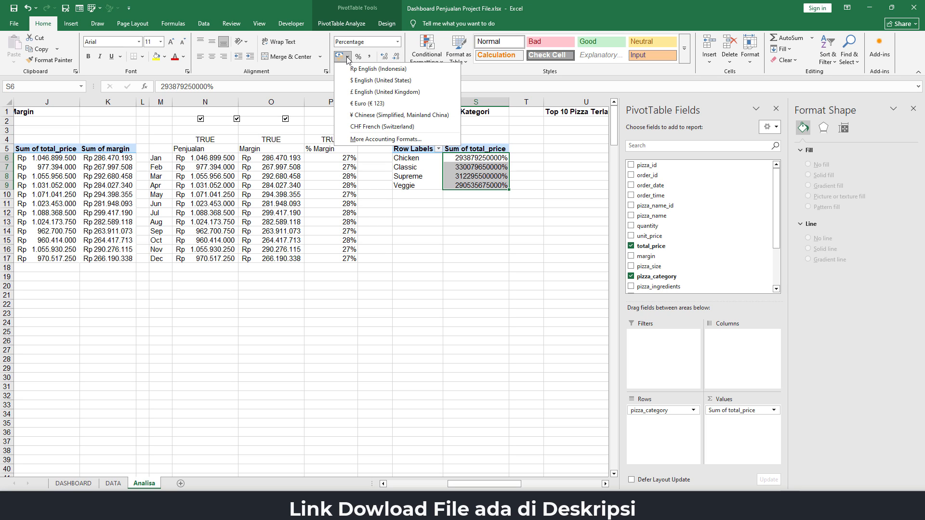
left_click(385, 139)
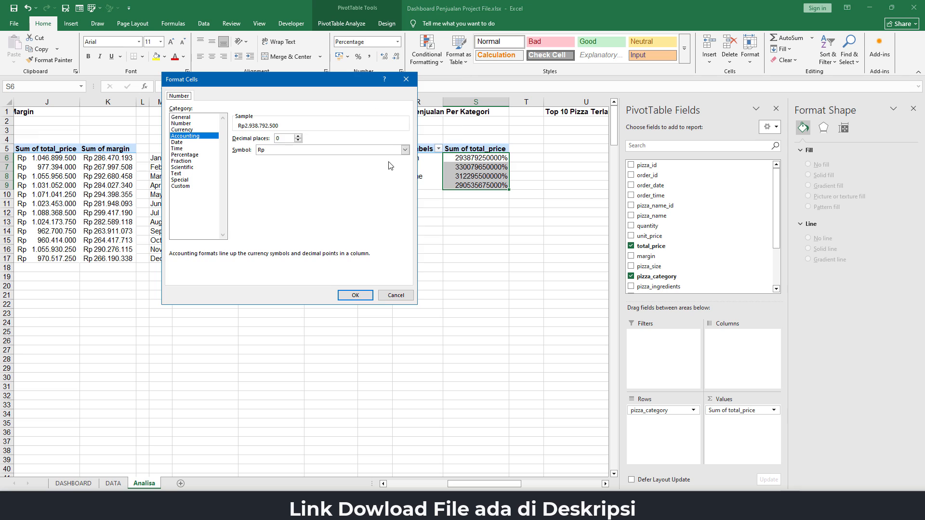
left_click(182, 118)
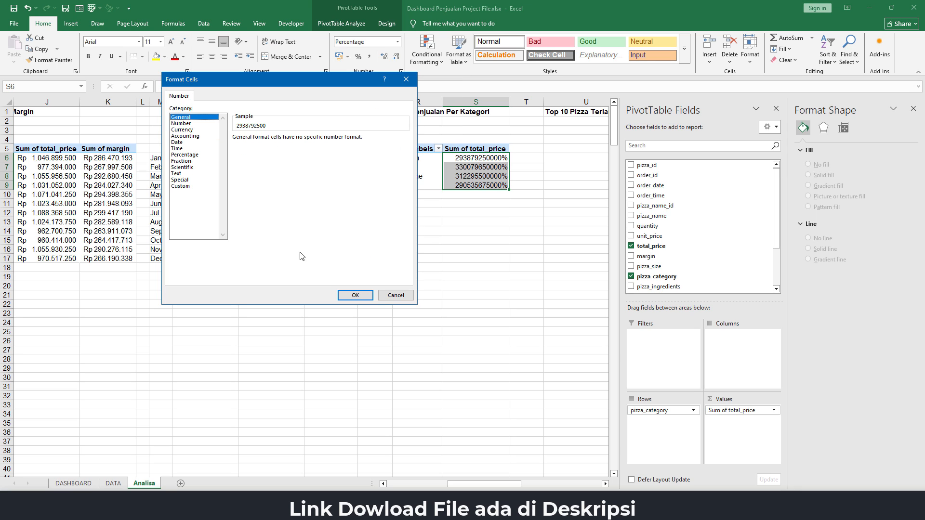
left_click(361, 296)
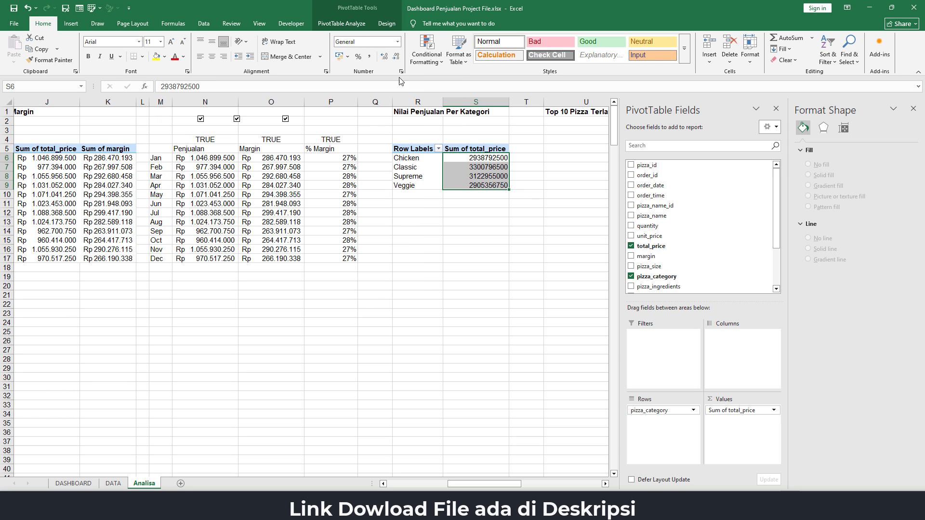
left_click(348, 58)
left_click(357, 72)
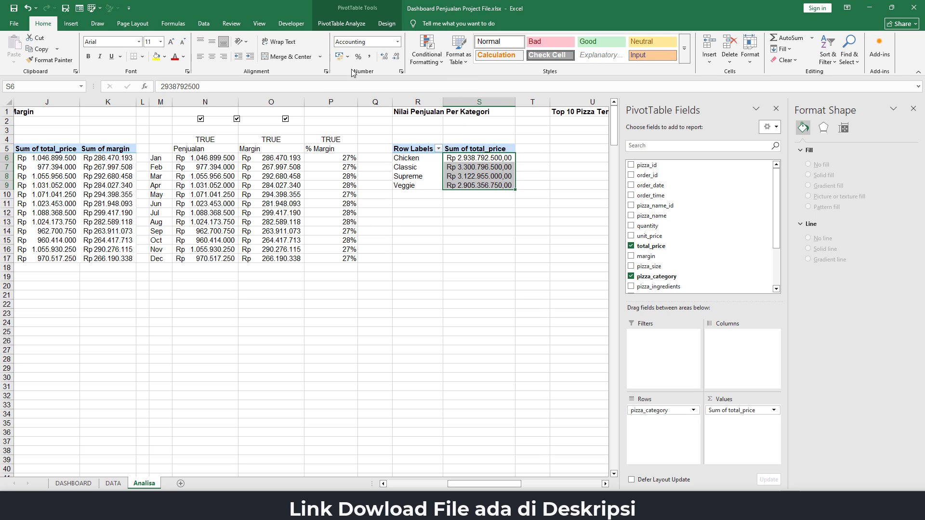
left_click(396, 56)
left_click(396, 56)
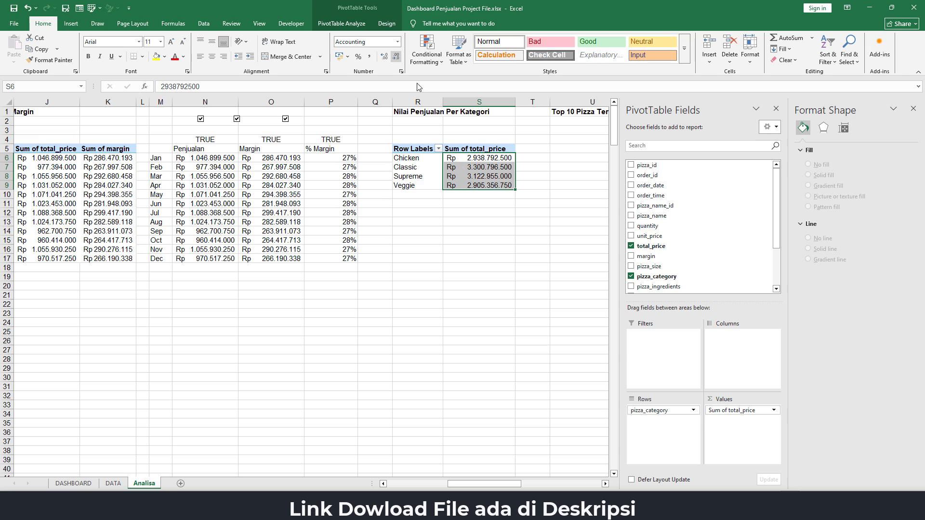
Close the PivotTable Fields and Format Shape panes to free up the worksheet area.
left_click(913, 109)
left_click(914, 110)
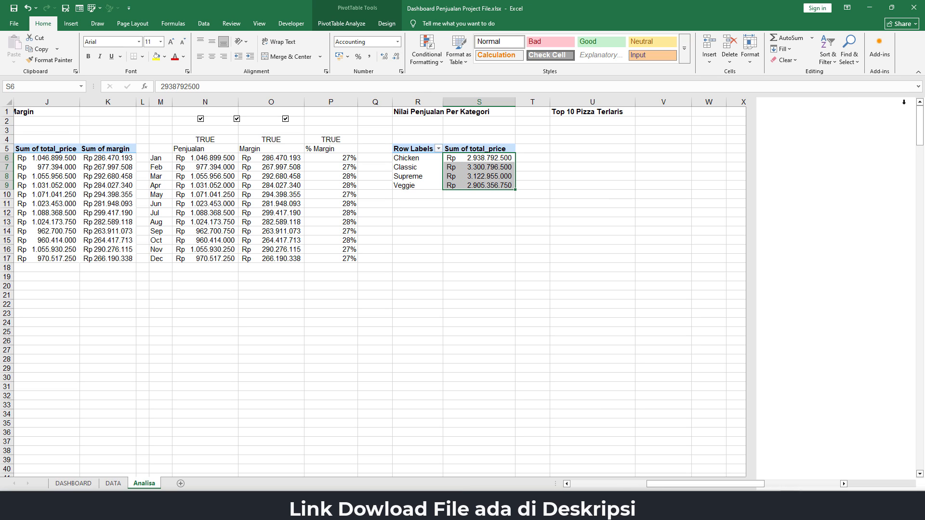
left_click(526, 205)
left_click(460, 177)
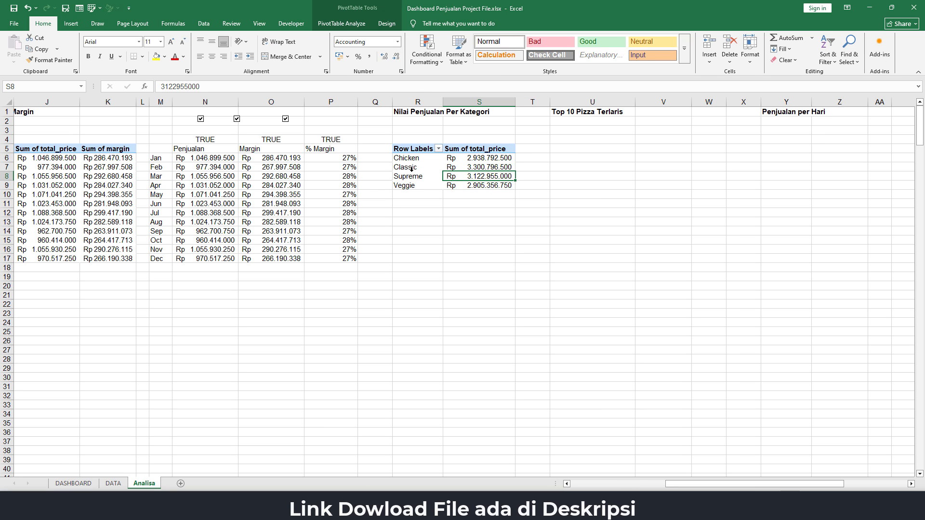
Format the category sales values in S6:S9 as Accounting with 0 decimal places and the Rp English (Indonesia) symbol.
left_click_drag(416, 157, 499, 189)
left_click(484, 166)
left_click_drag(494, 157, 494, 184)
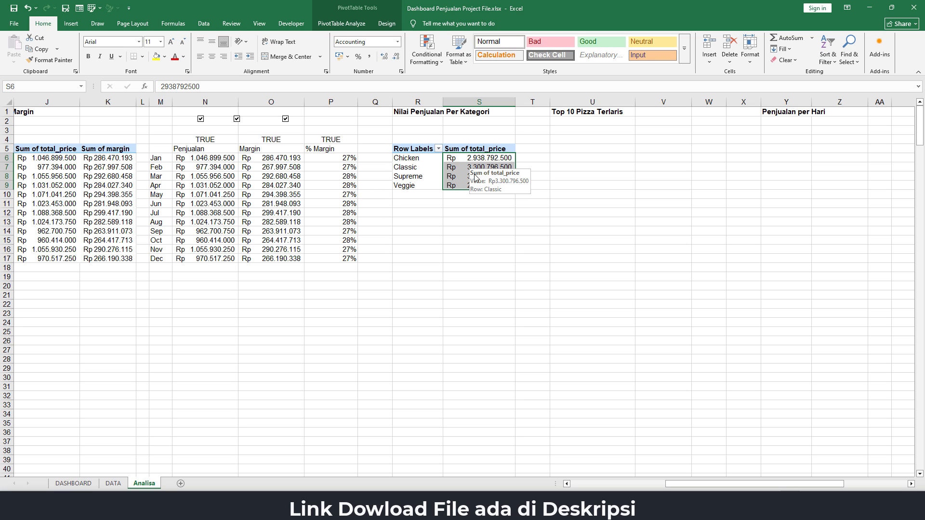
right_click(466, 169)
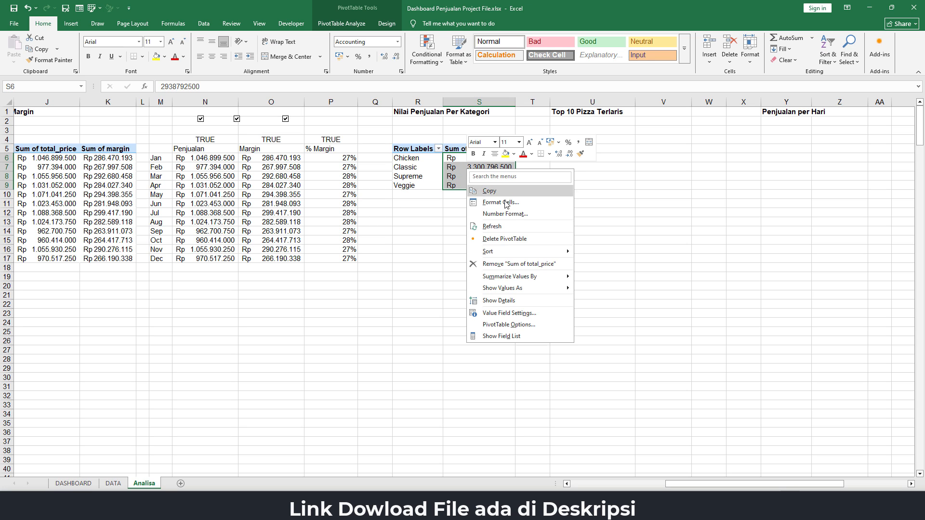
left_click(512, 207)
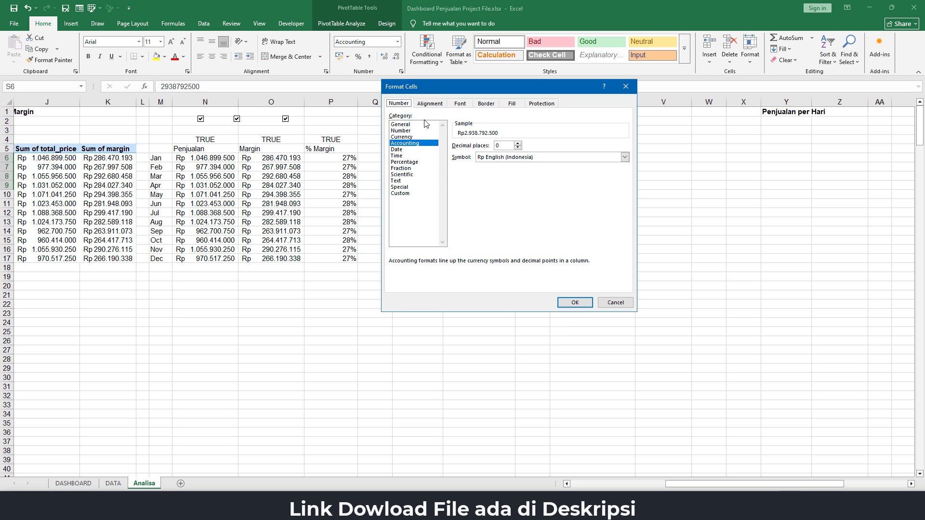
left_click(624, 157)
left_click(498, 217)
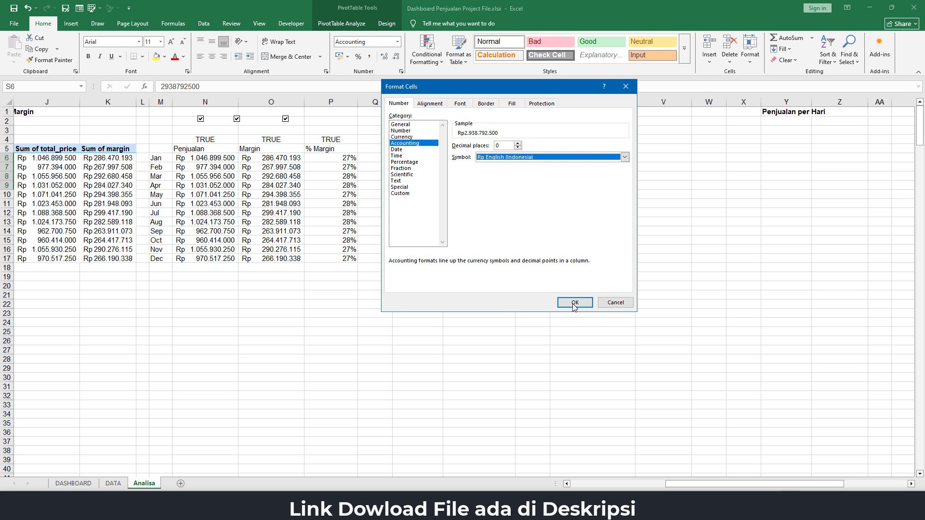
left_click(574, 302)
left_click(498, 225)
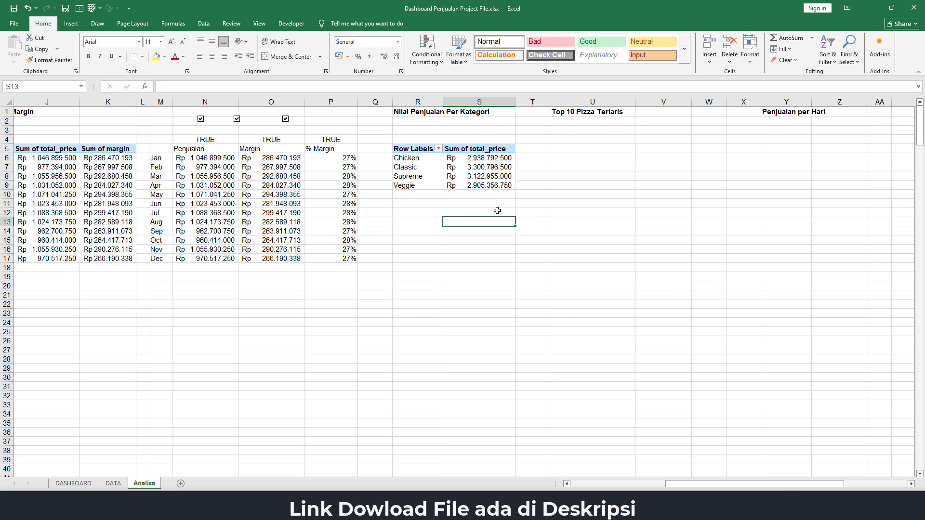
Insert a 2-D clustered column PivotChart from the category sales pivot table and hide all its field buttons.
left_click_drag(413, 158, 488, 186)
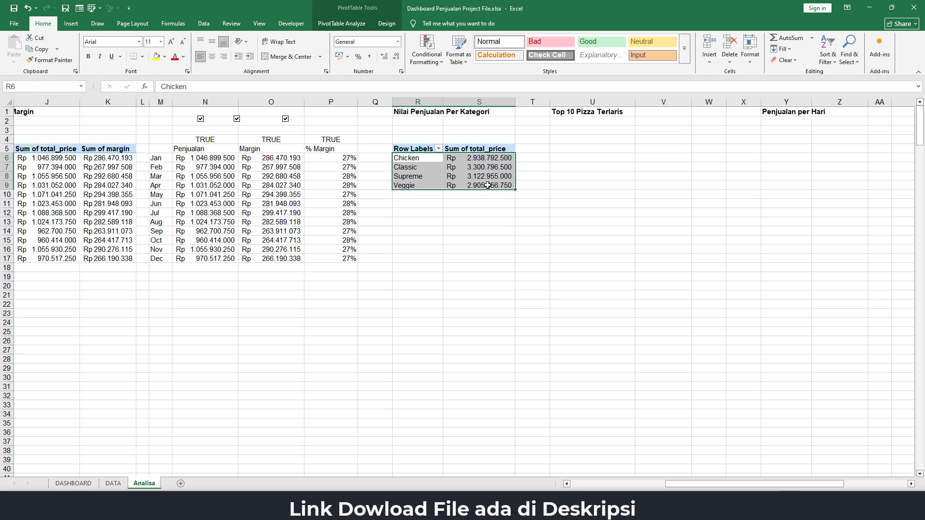
left_click(71, 24)
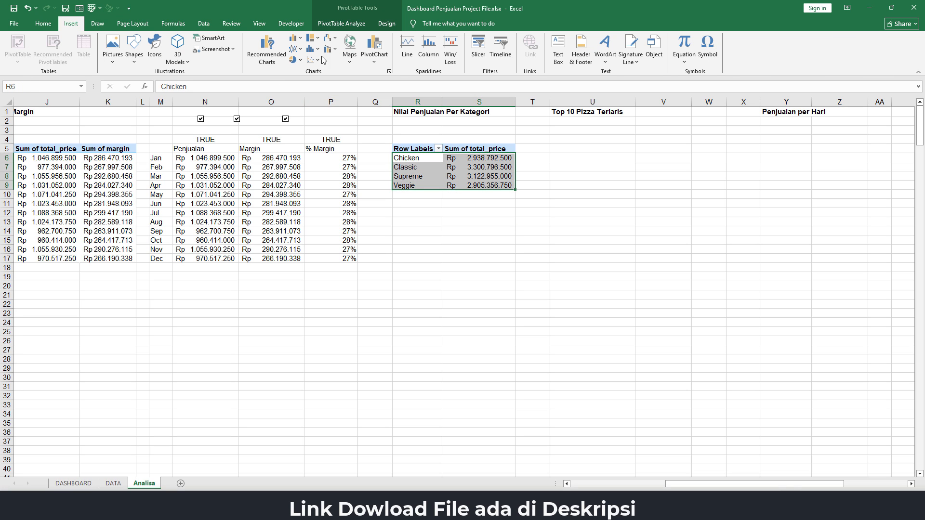
left_click(295, 38)
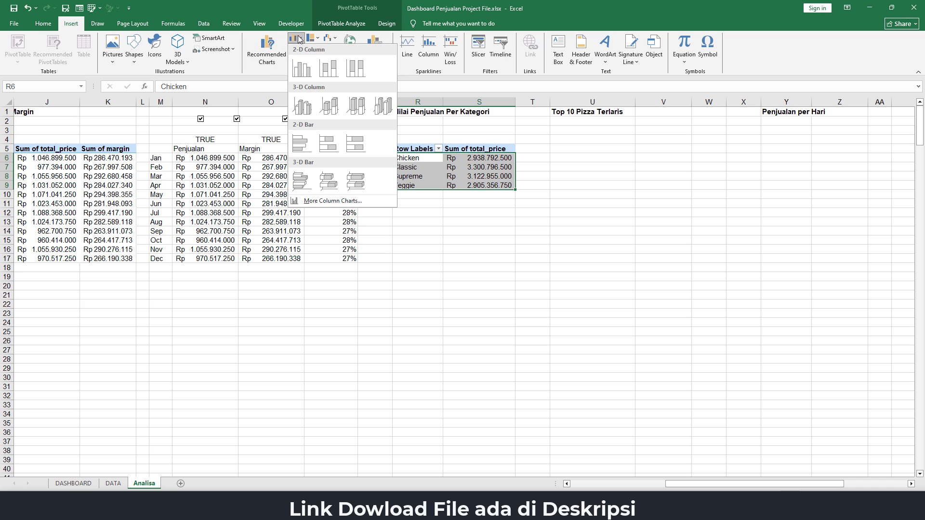
left_click(305, 73)
right_click(380, 234)
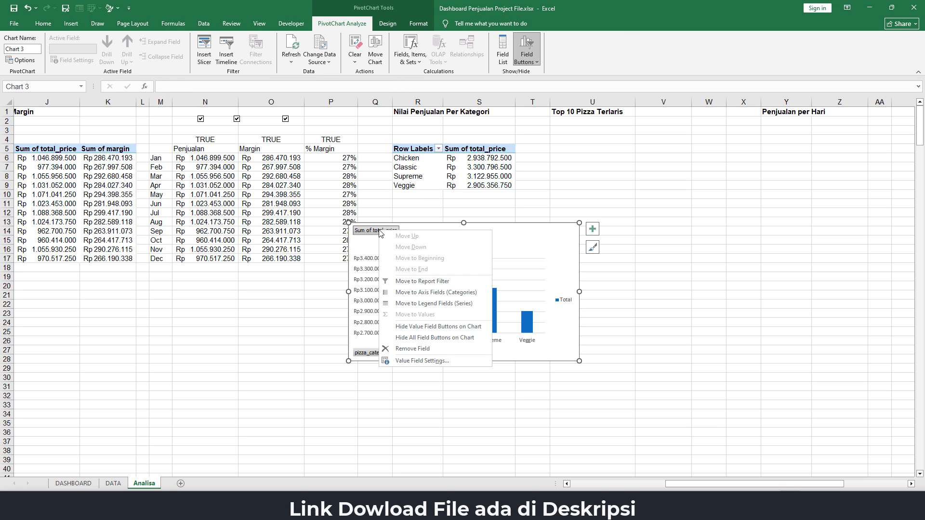
left_click(444, 339)
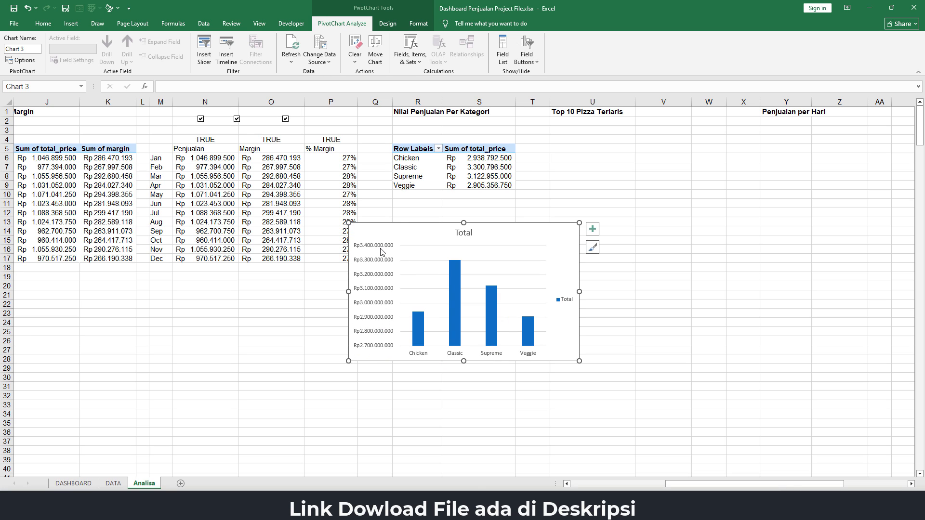
Remove the value axis, title, legend and gridlines from the category sales chart.
left_click(380, 252)
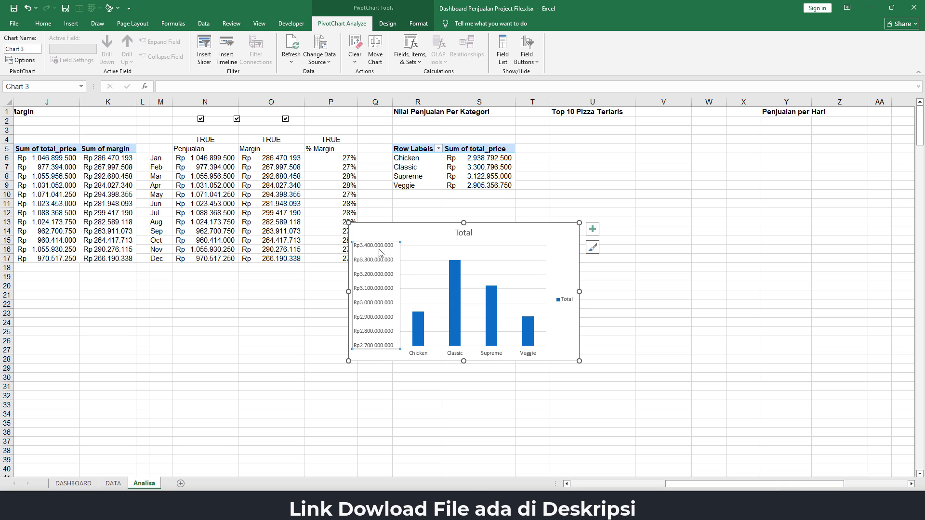
key("Delete")
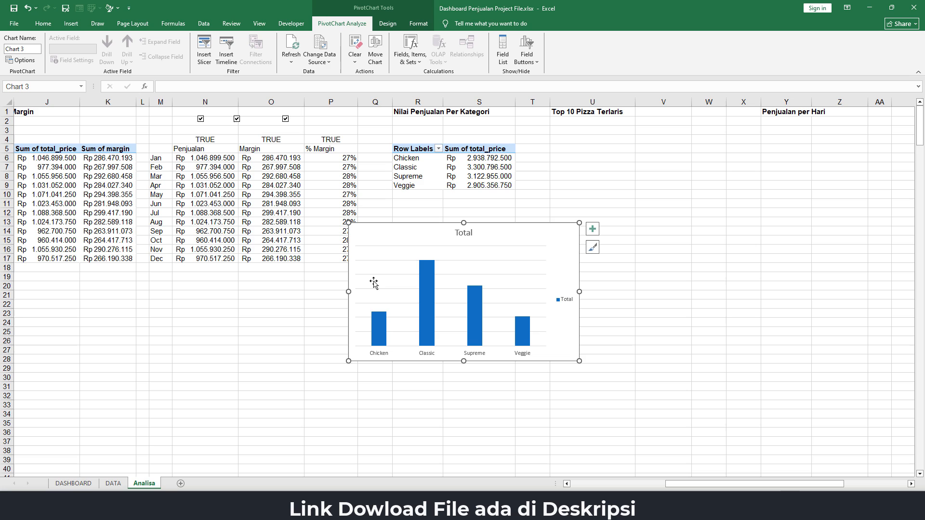
left_click(465, 234)
key("Delete")
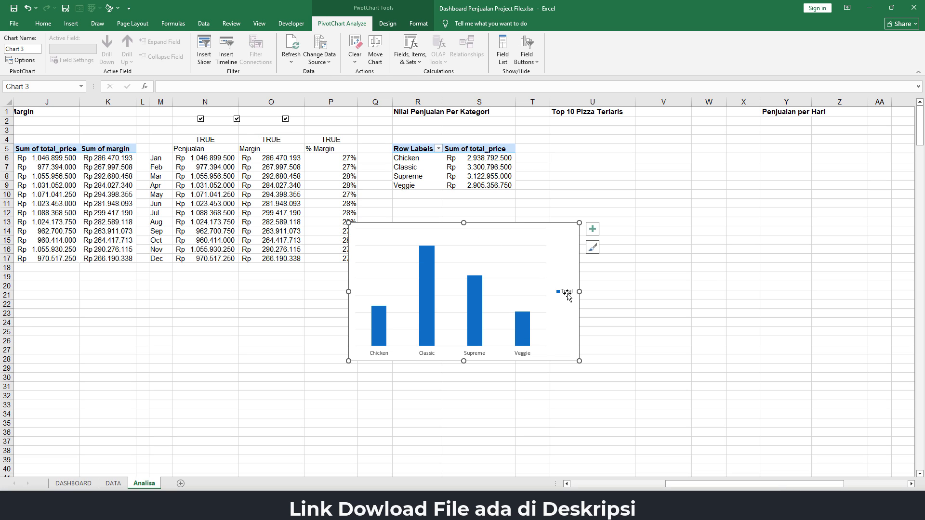
left_click(569, 295)
key("Delete")
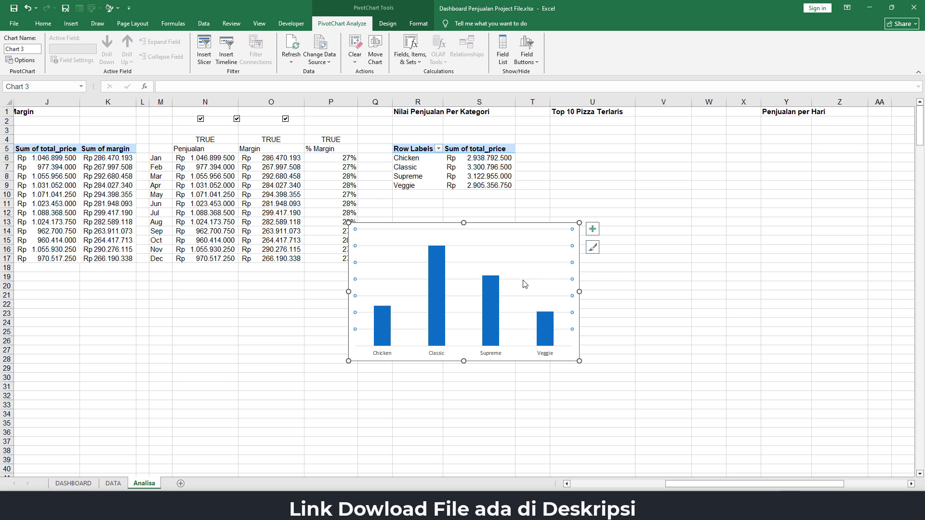
key("Delete")
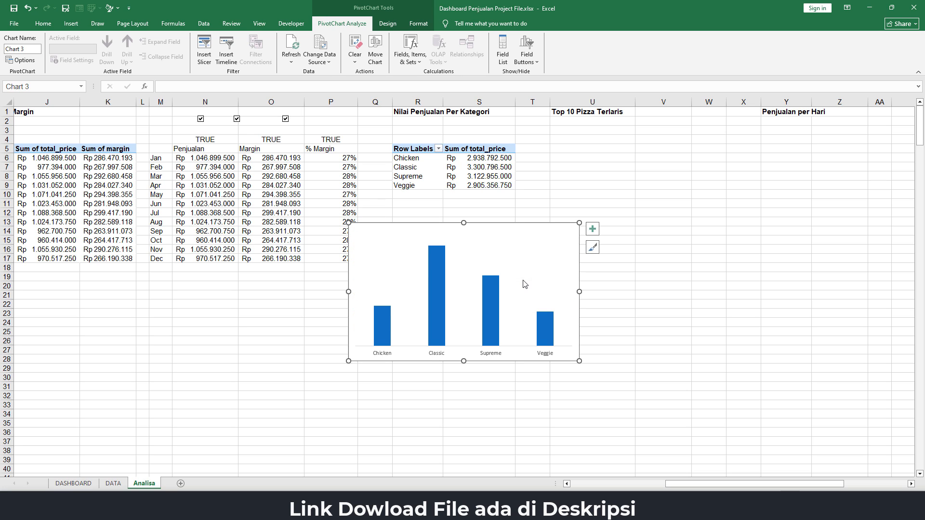
Fill the category sales columns with the recently used pinkish red and add data labels to them.
left_click(441, 263)
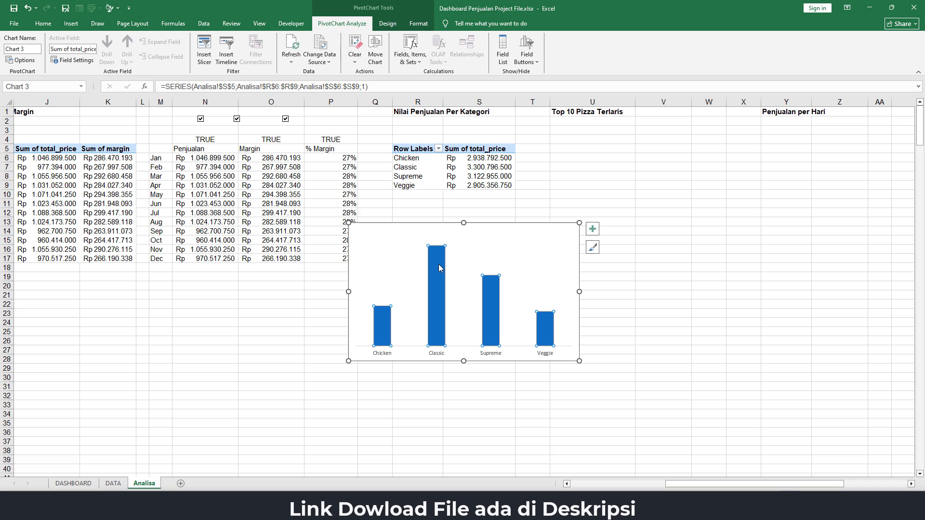
double_click(439, 264)
left_click(626, 265)
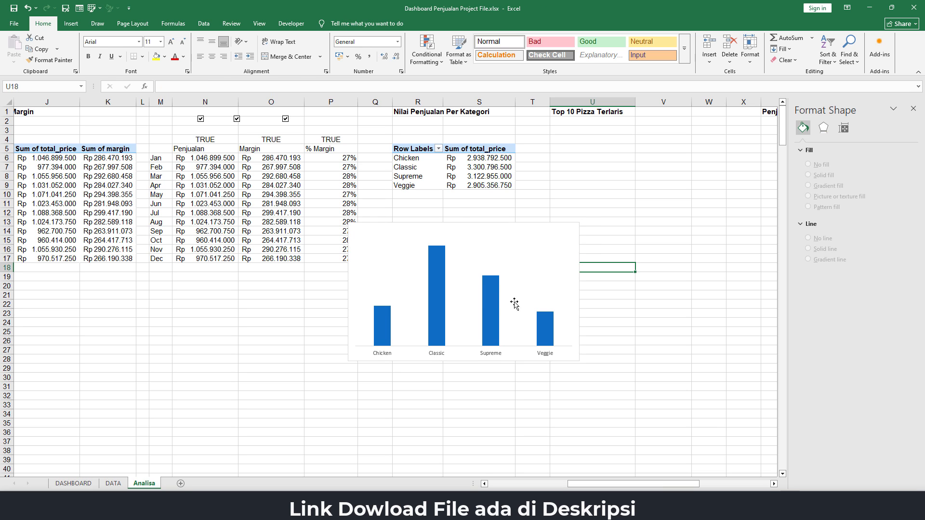
left_click(495, 291)
left_click(804, 146)
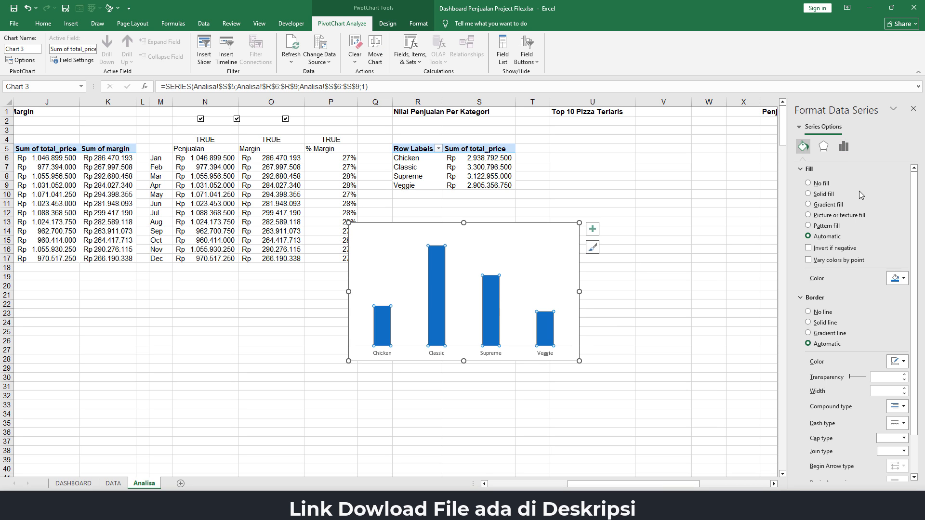
left_click(898, 279)
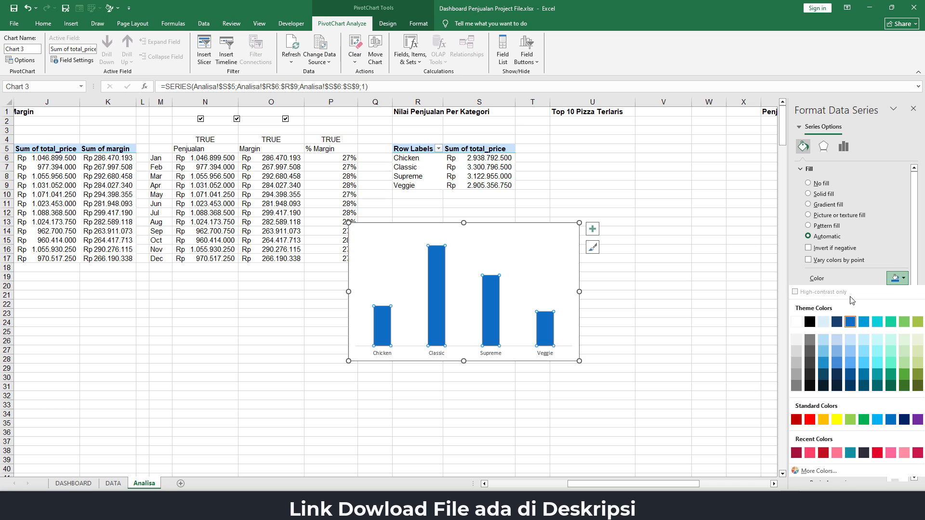
left_click(810, 452)
left_click(596, 228)
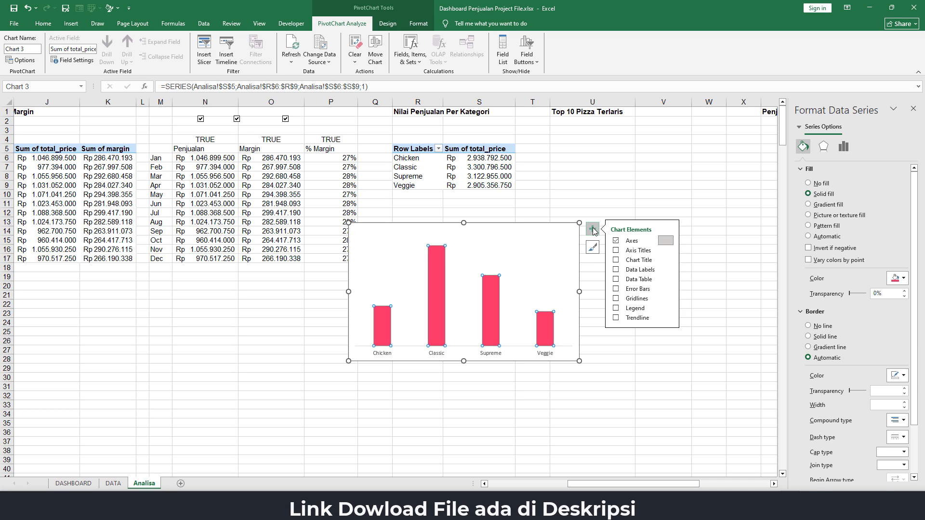
left_click(616, 271)
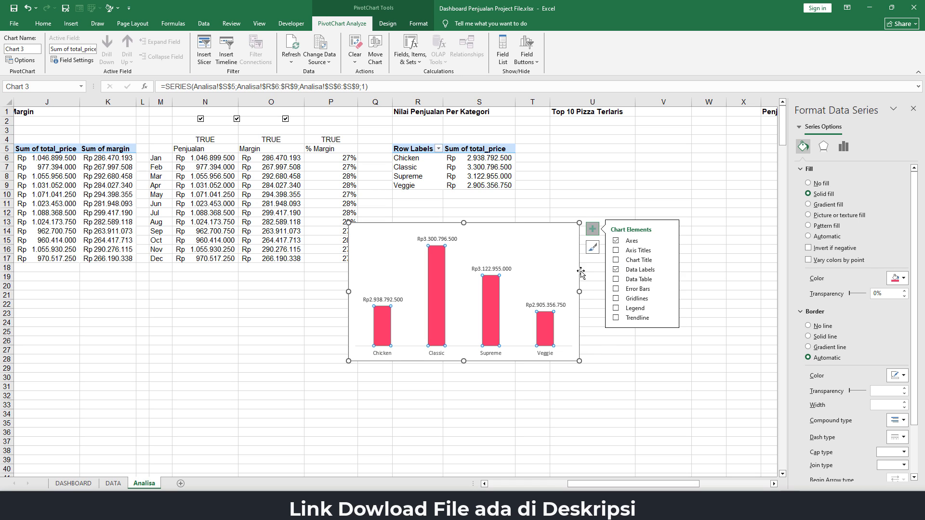
Set the category sales chart's area to no outline and no fill.
left_click(565, 223)
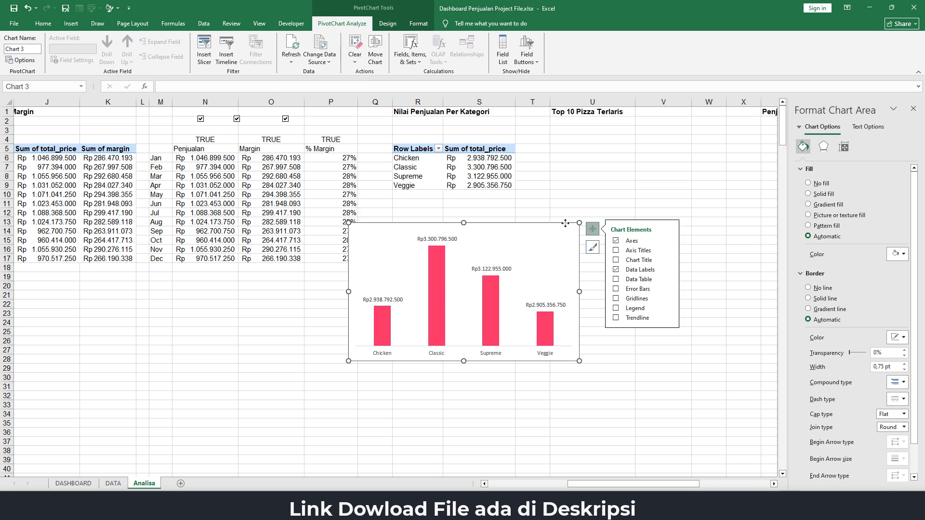
left_click(418, 22)
left_click(640, 194)
left_click(567, 228)
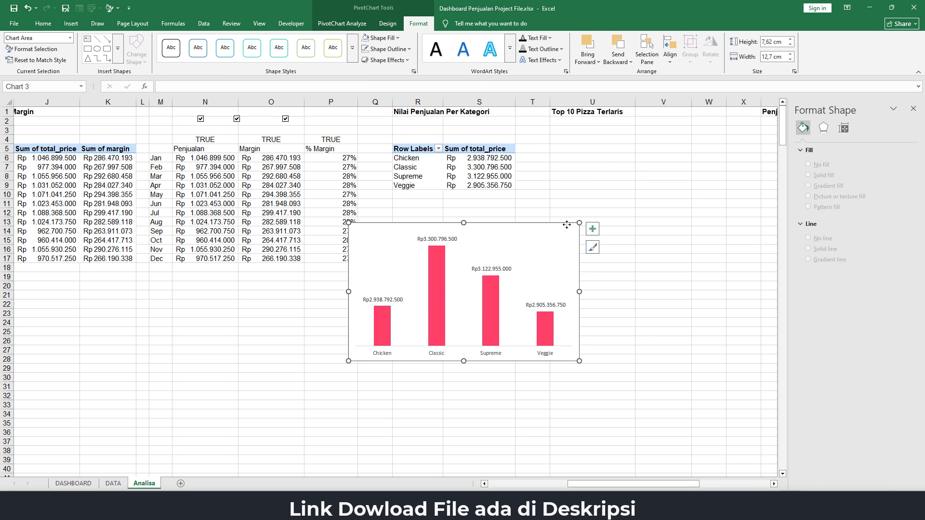
left_click(365, 49)
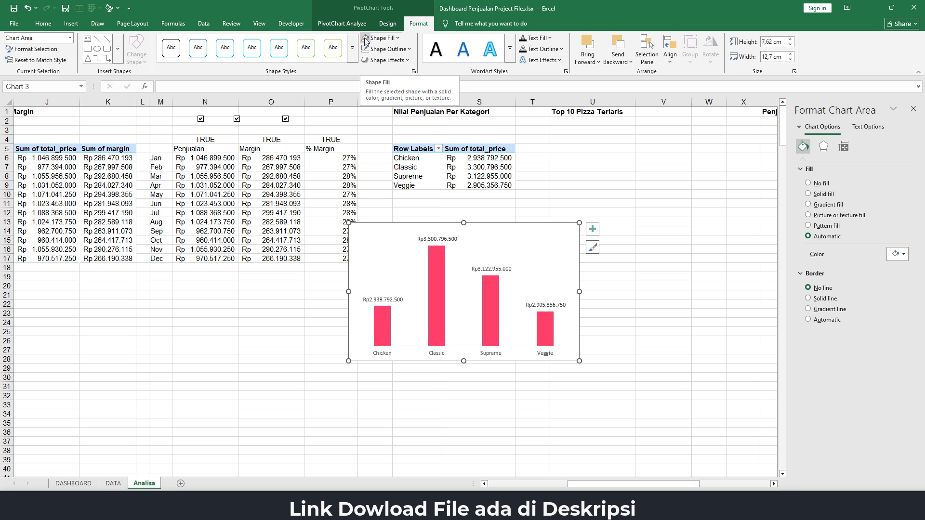
left_click(365, 38)
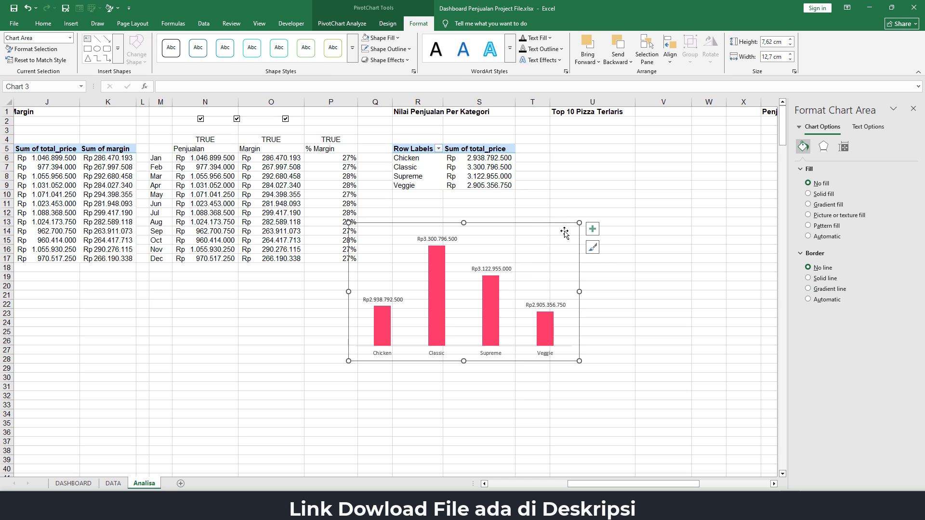
Shrink the category sales chart to about 4.95 cm high by 11.55 cm wide and move it to the DASHBOARD sheet.
left_click_drag(579, 222, 559, 271)
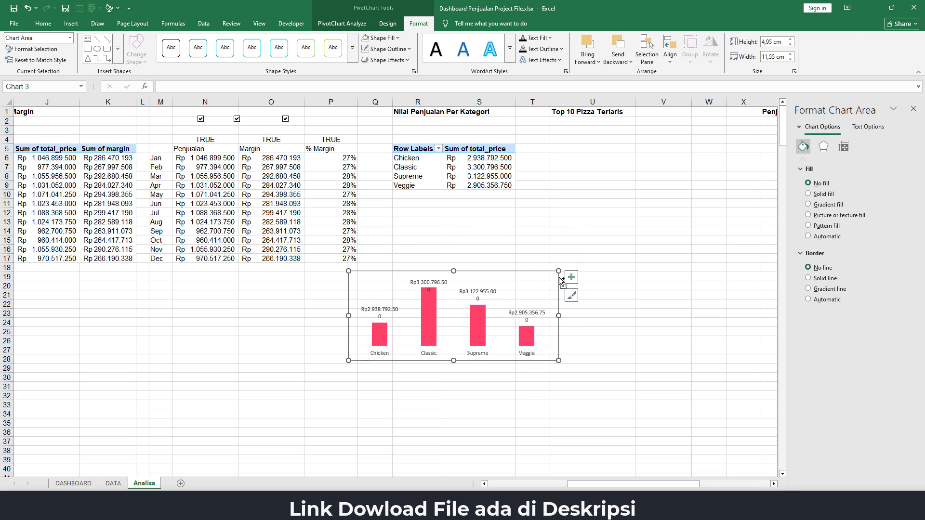
key("ctrl+x")
left_click(74, 484)
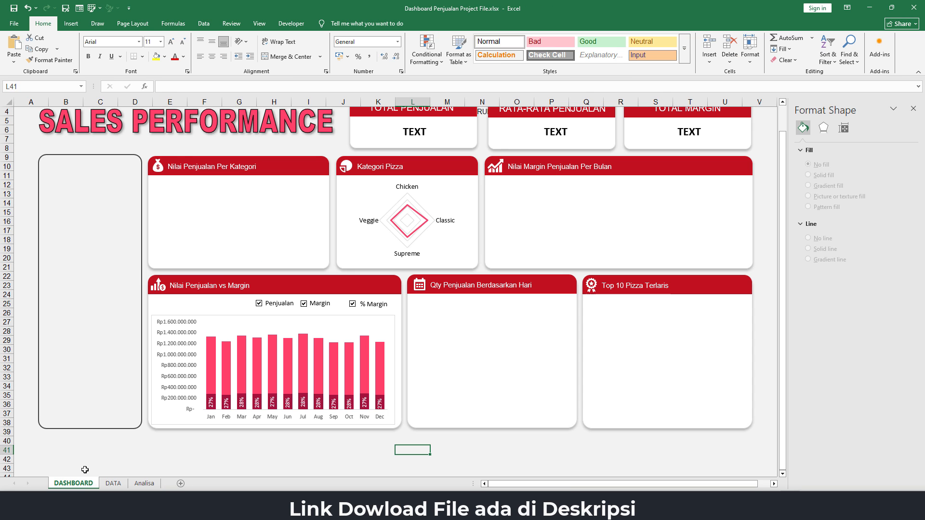
left_click(164, 139)
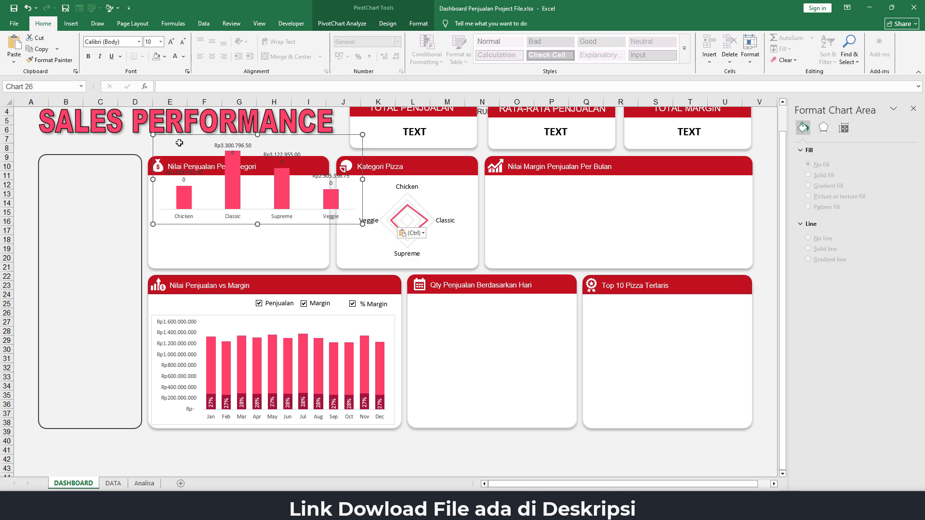
key("ctrl+v")
Position the pasted chart inside the Nilai Penjualan Per Kategori card and resize it to fit within the card's edges.
left_click_drag(310, 138, 305, 185)
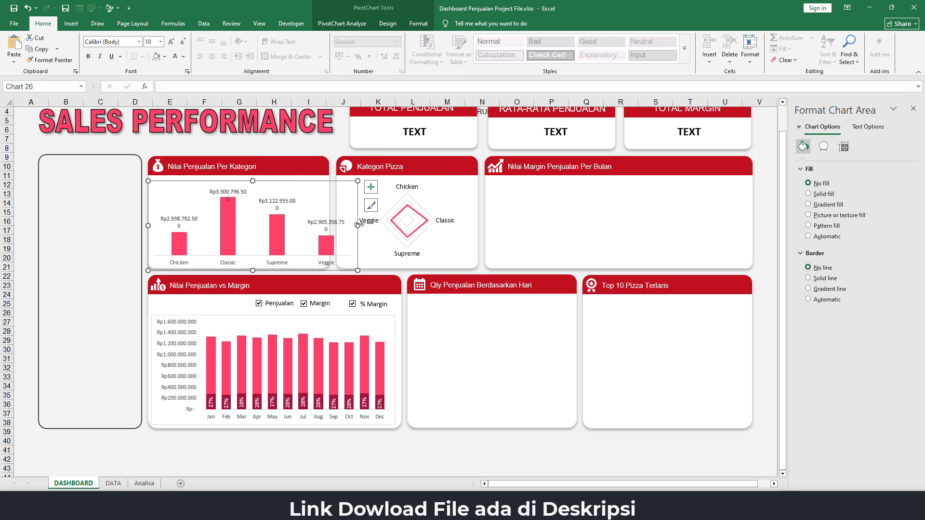
left_click_drag(358, 226, 323, 225)
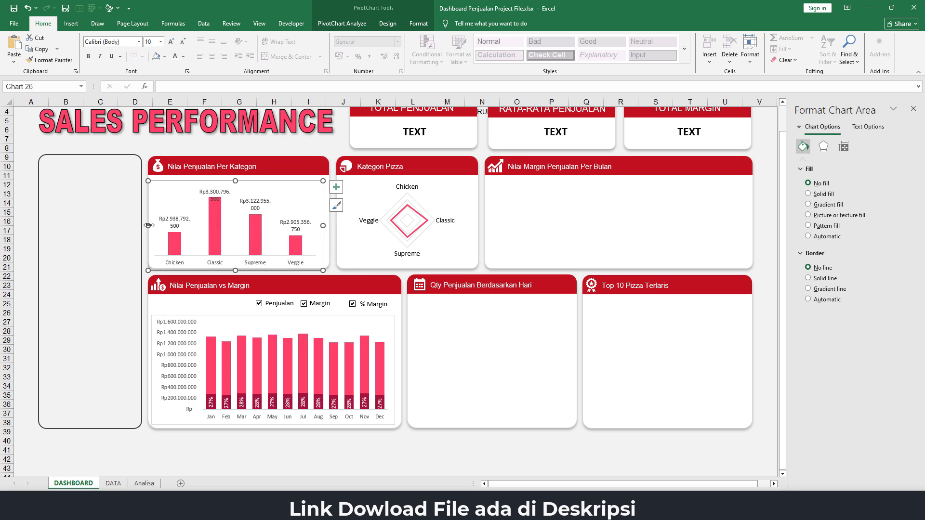
left_click_drag(149, 225, 151, 225)
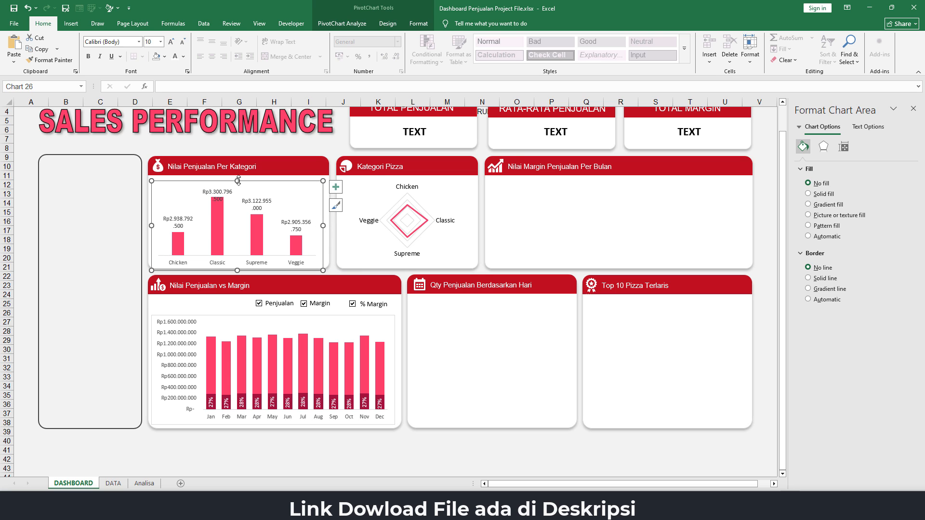
left_click_drag(238, 180, 237, 174)
left_click_drag(237, 178, 237, 178)
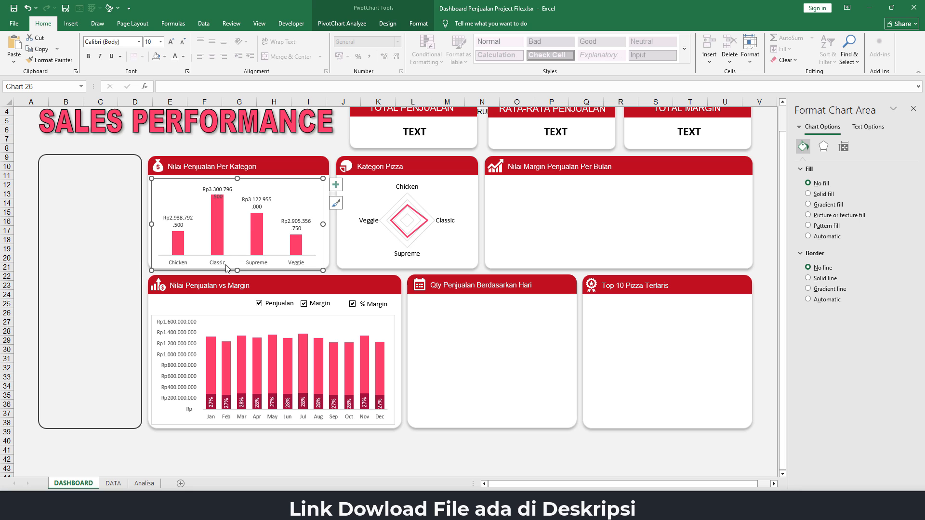
left_click_drag(237, 270, 237, 265)
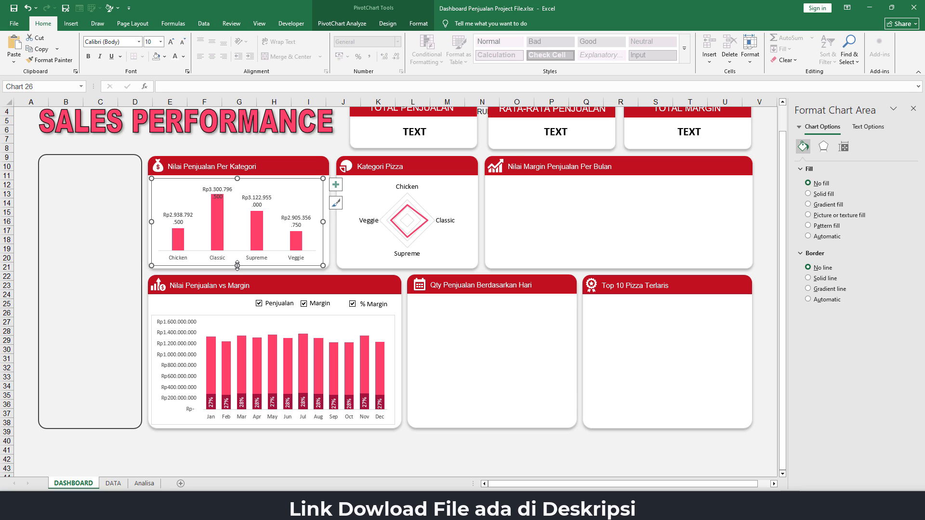
Set the gap width of the category sales columns to 100%.
left_click(773, 221)
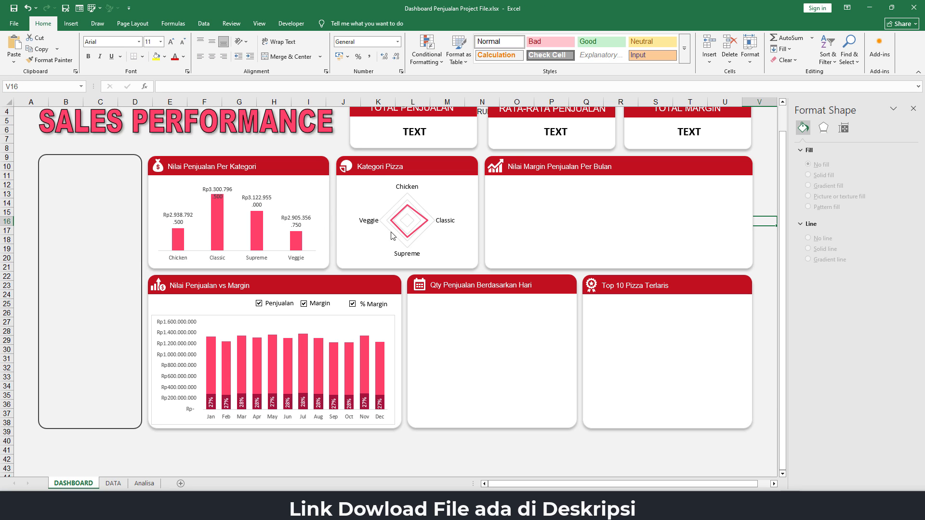
double_click(213, 238)
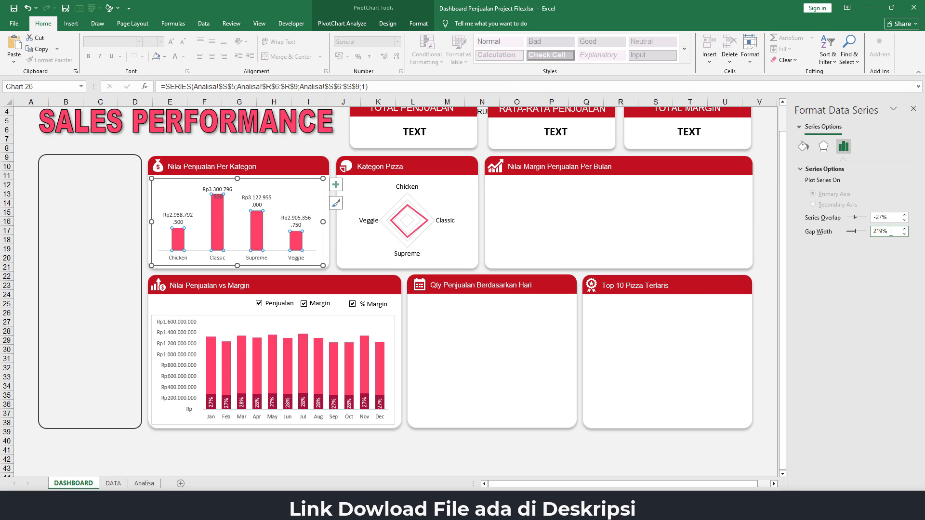
left_click_drag(891, 232, 862, 235)
type("100")
key("Return")
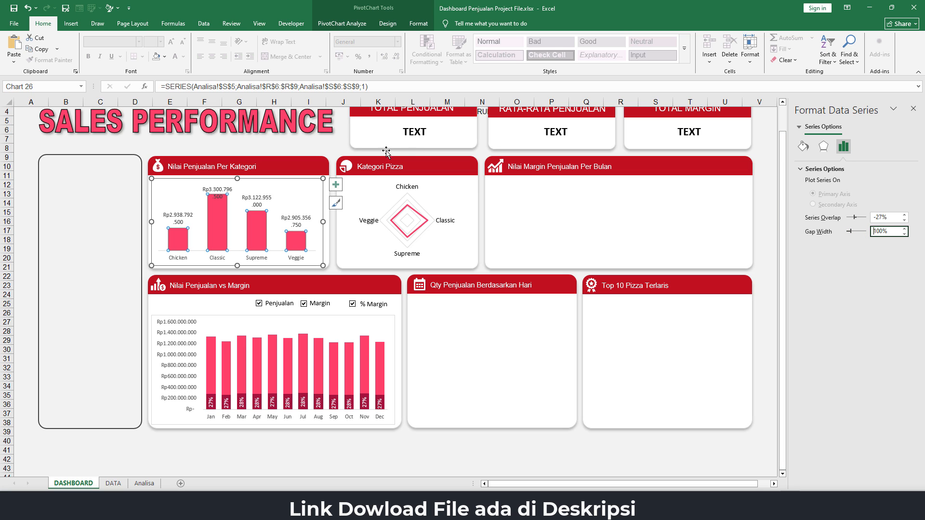
On the Analisa sheet, give the category pivot table's values in S6:S9 a custom number format showing millions with the suffix "Jt".
left_click(268, 199)
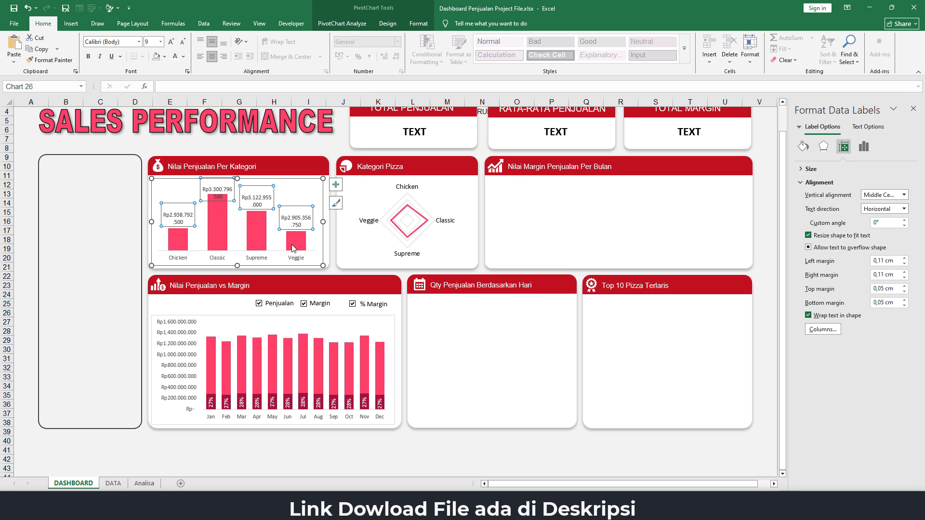
left_click(144, 484)
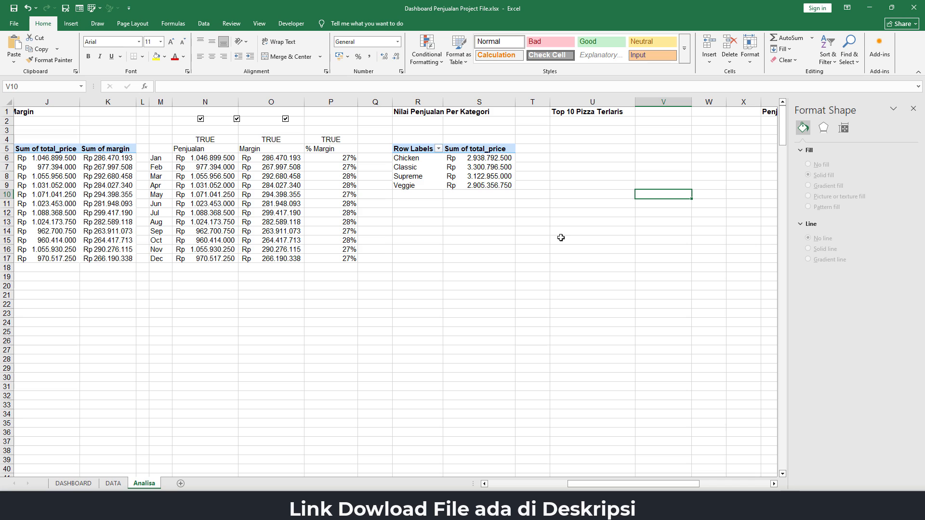
left_click_drag(482, 158, 482, 186)
right_click(472, 162)
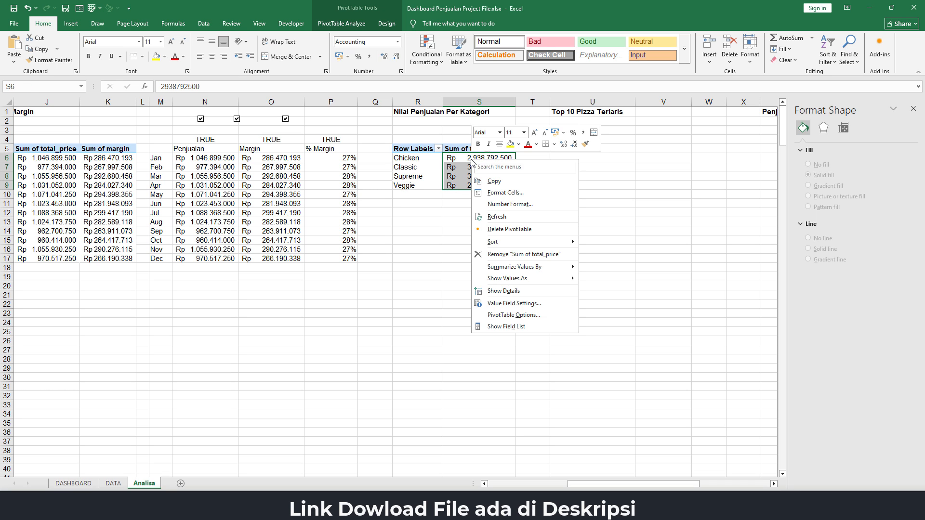
left_click(504, 193)
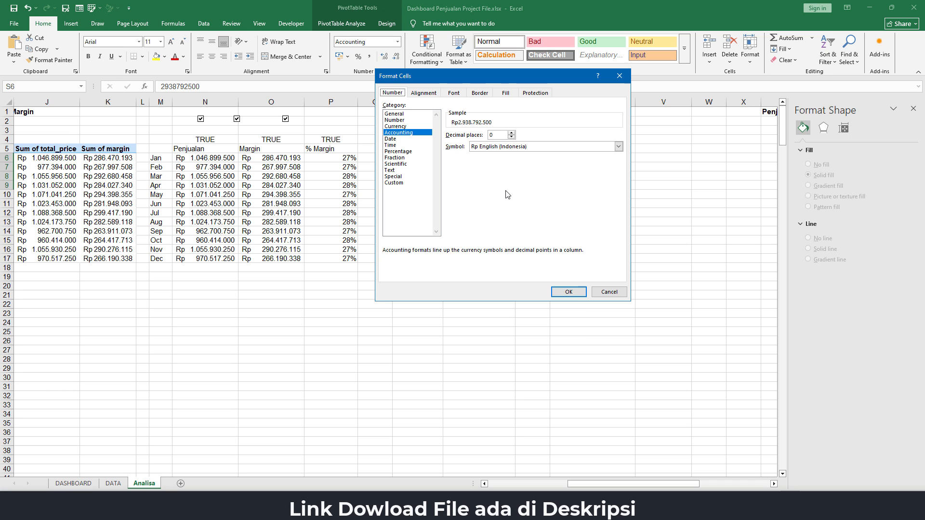
left_click(395, 183)
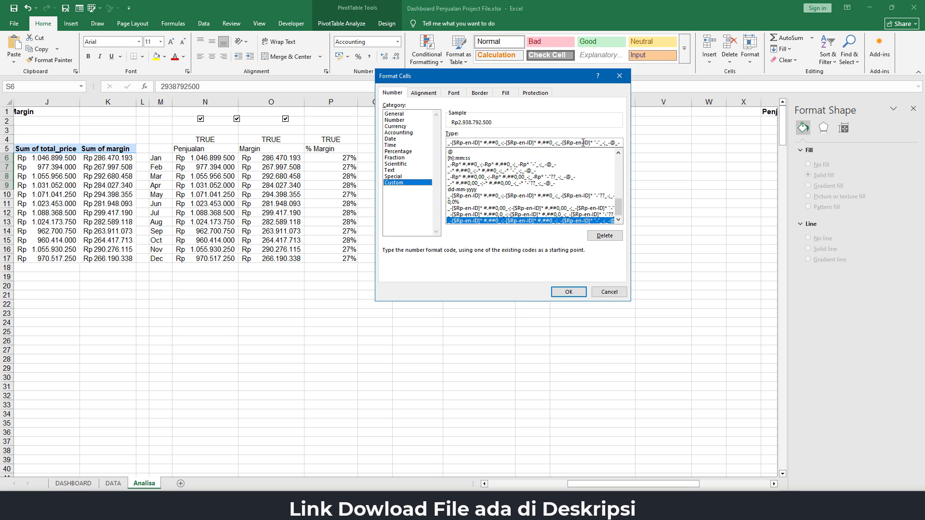
triple_click(582, 143)
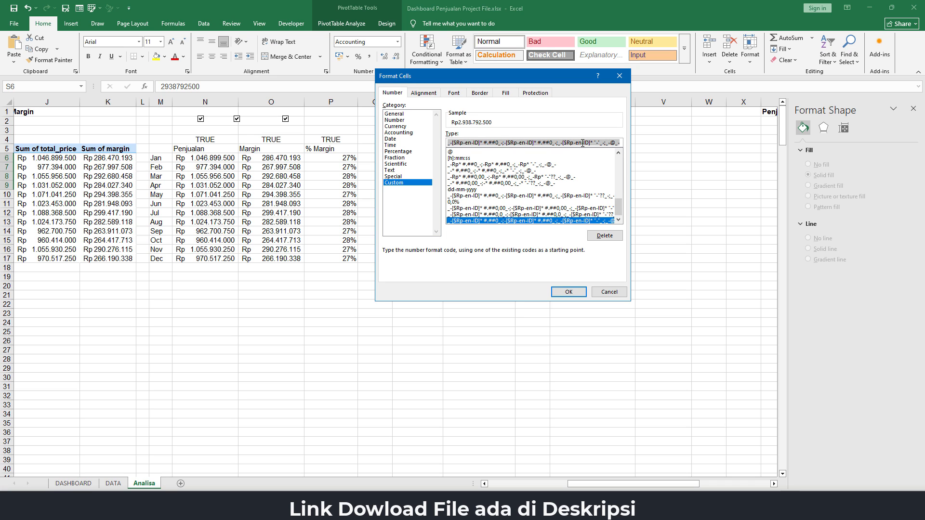
key("BackSpace")
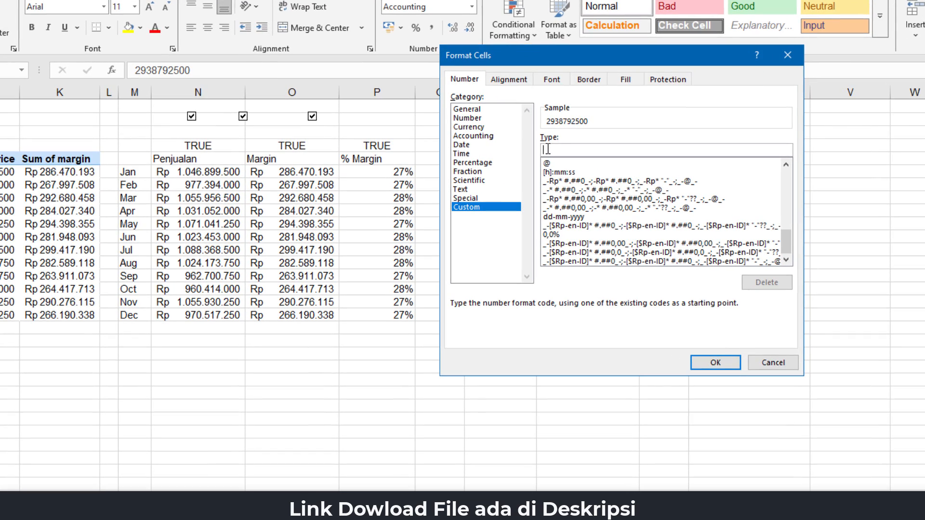
type("*#.#")
type(".. \"Jt\"")
left_click(721, 367)
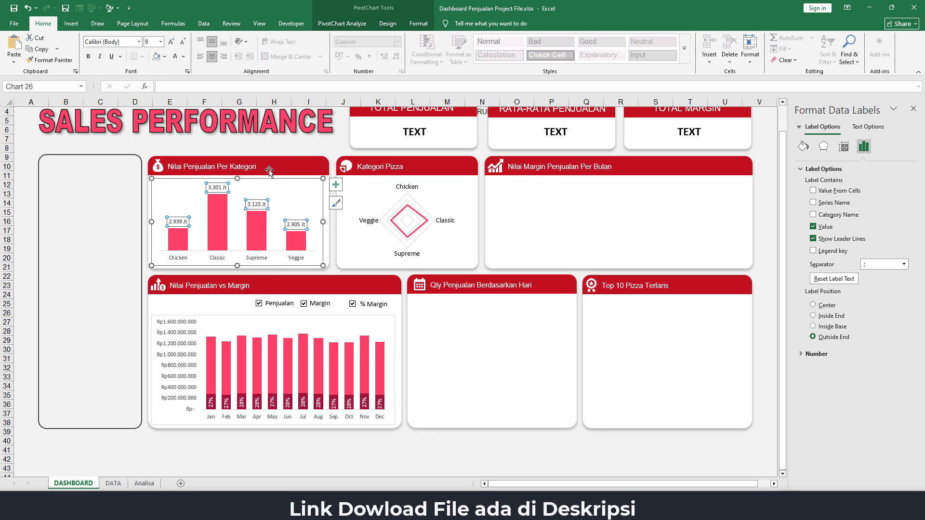
Set the data labels of the Nilai Penjualan Per Kategori chart to font size 11 and the Automatic font colour.
left_click(275, 148)
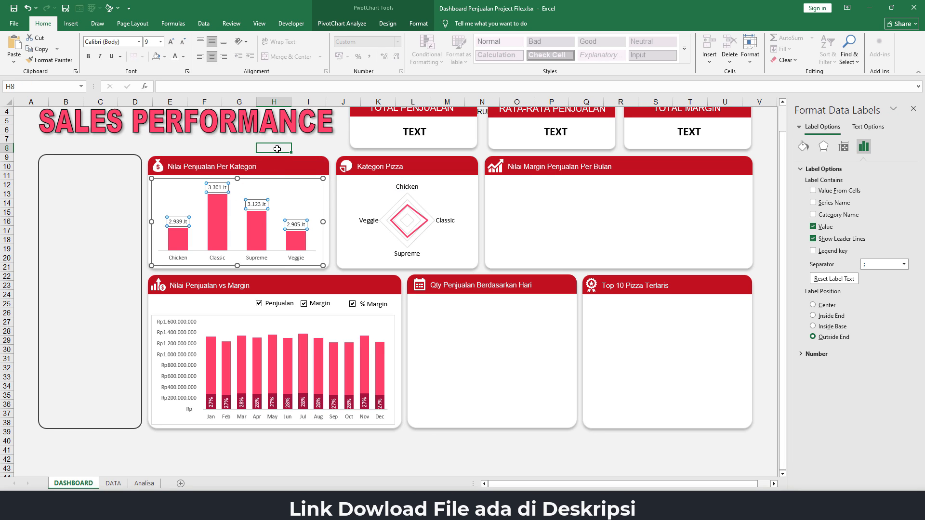
left_click(219, 191)
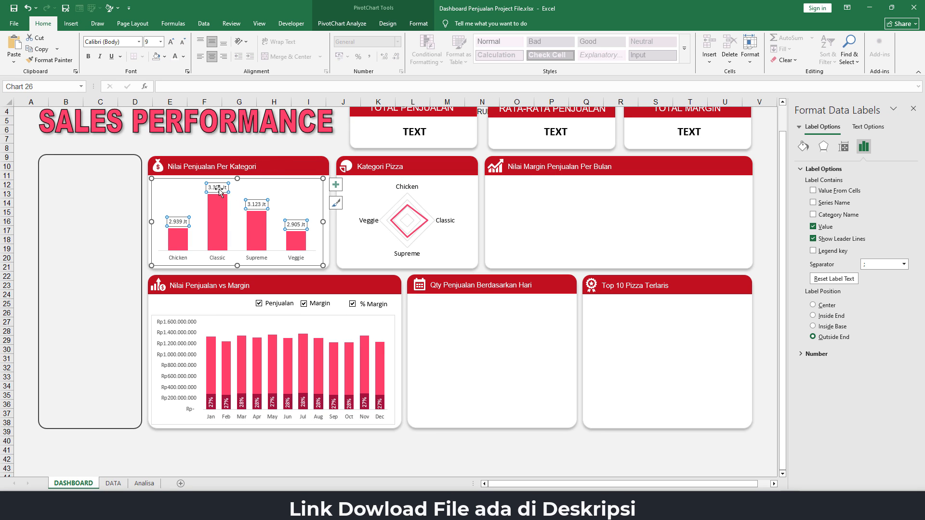
left_click(171, 43)
left_click(172, 43)
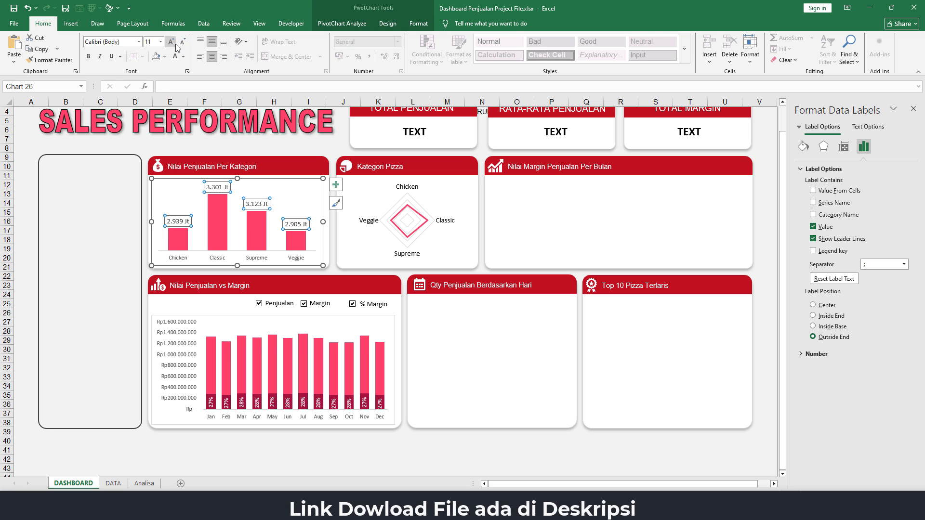
left_click(183, 57)
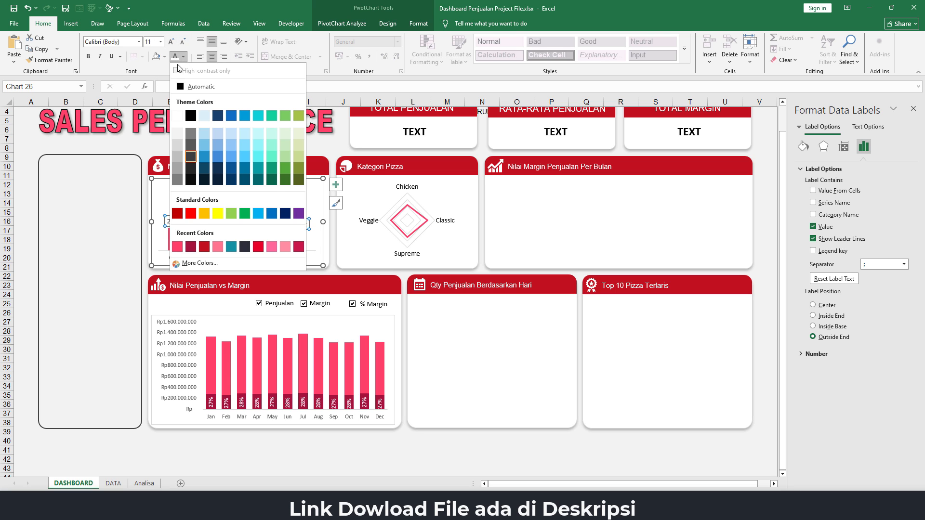
left_click(187, 88)
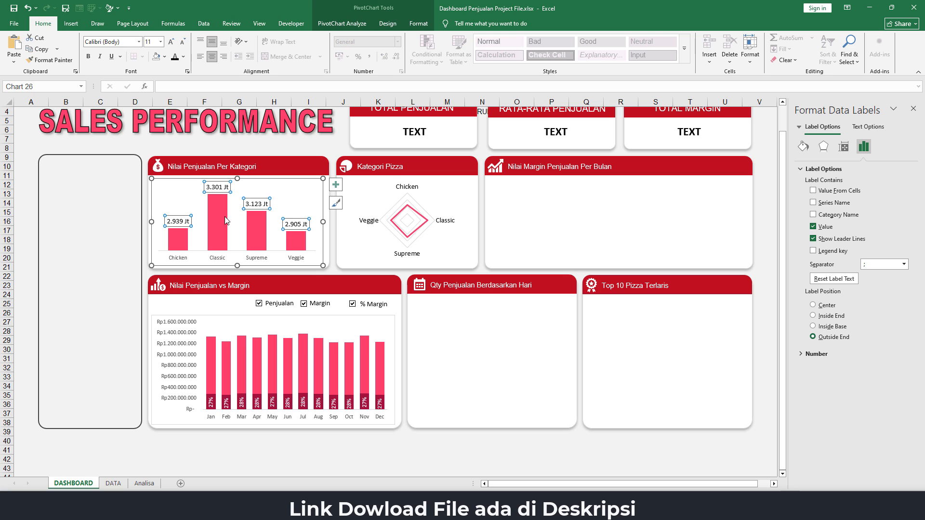
left_click(259, 150)
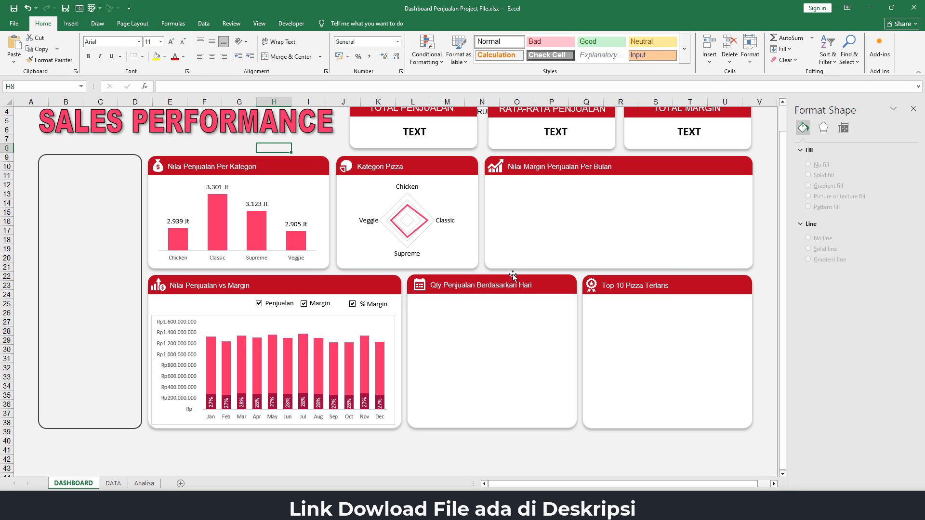
Copy the category pivot table on the Analisa sheet to cell U5, below the Top 10 Pizza Terlaris heading.
left_click(144, 483)
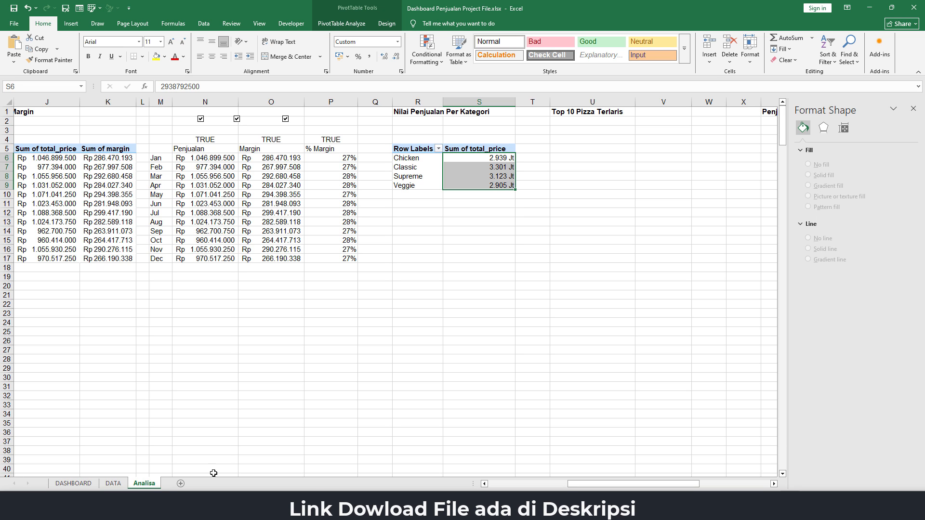
left_click(573, 114)
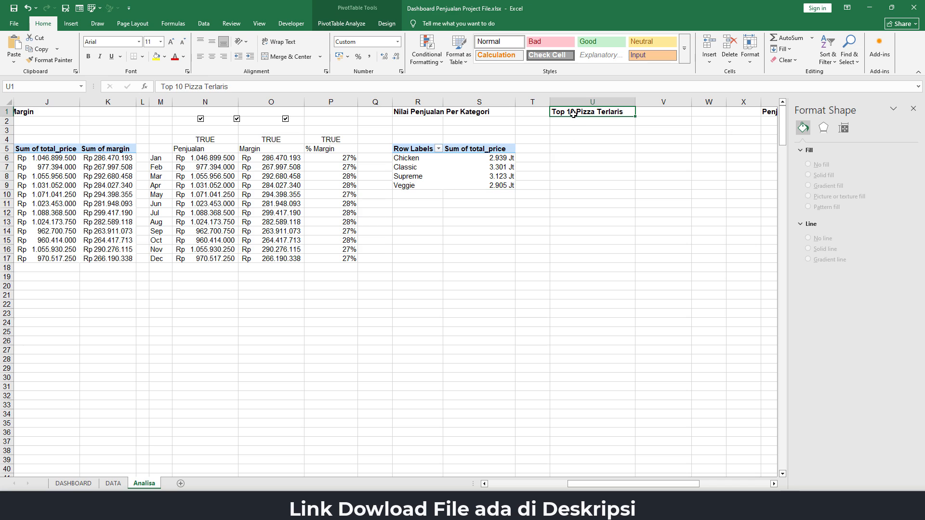
left_click(556, 149)
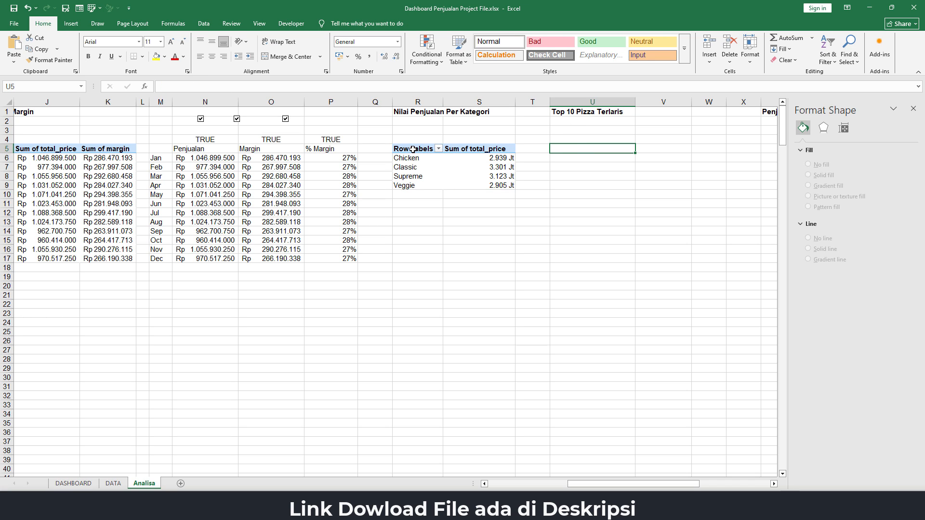
left_click_drag(413, 149, 471, 185)
key("ctrl+c")
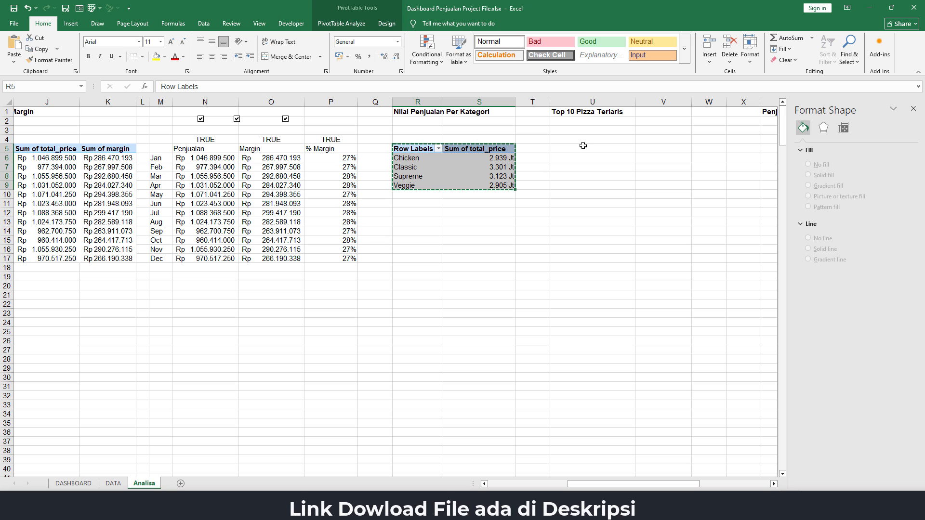
left_click(583, 145)
key("ctrl+v")
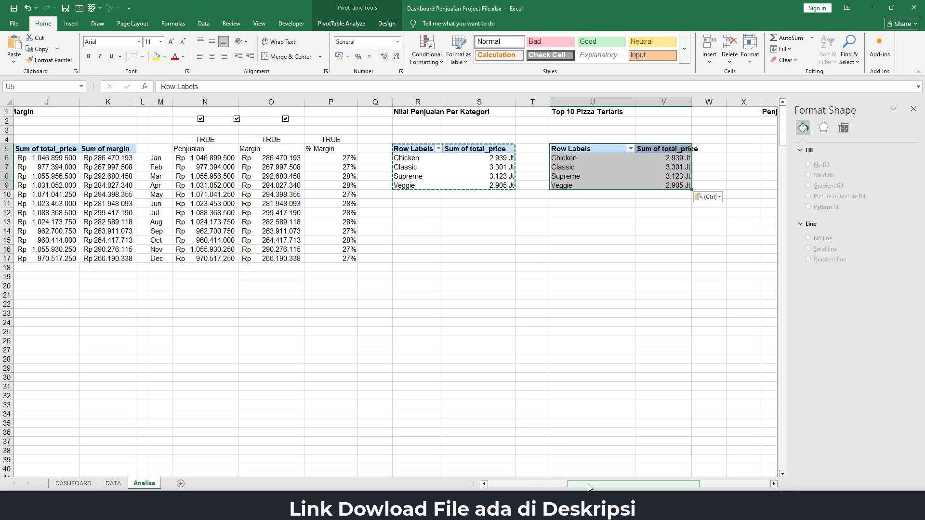
Show the copied pivot table's field list and replace the sum of total_price with quantity as its value field.
left_click_drag(589, 485, 634, 484)
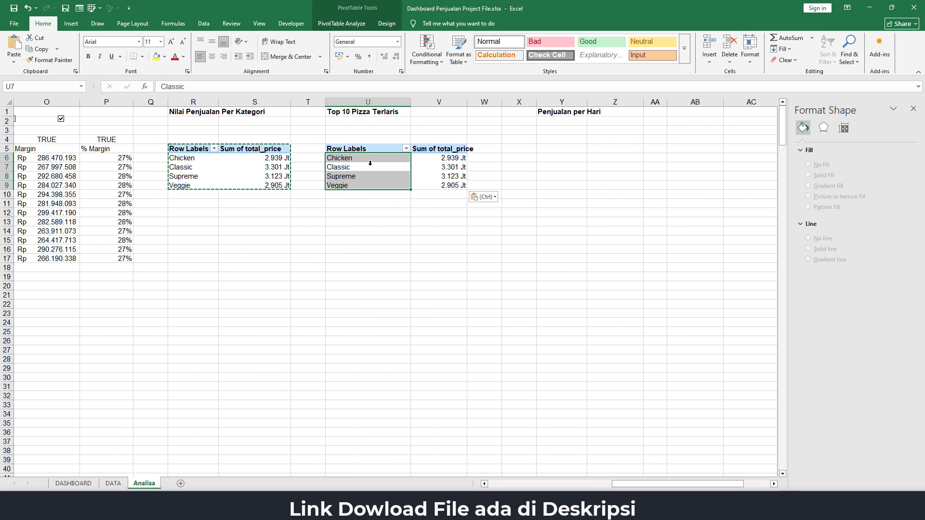
left_click(368, 149)
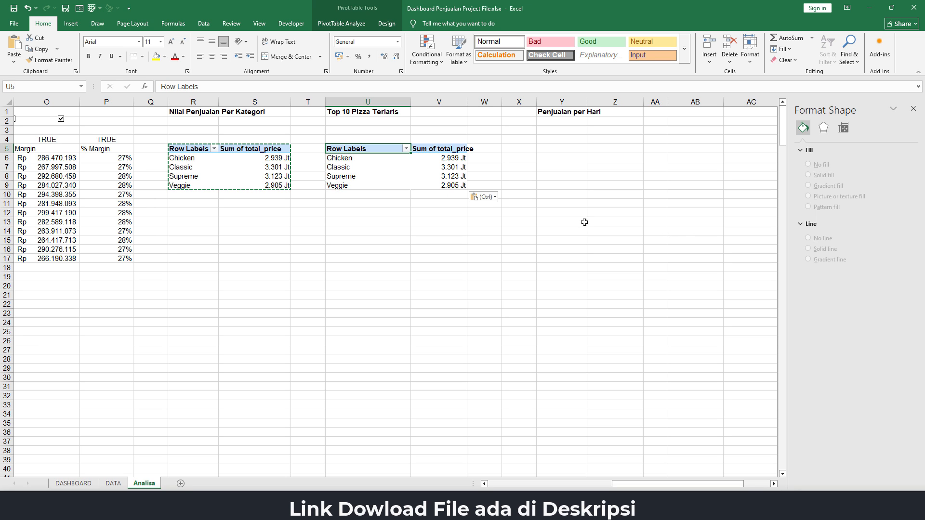
left_click(366, 167)
right_click(367, 167)
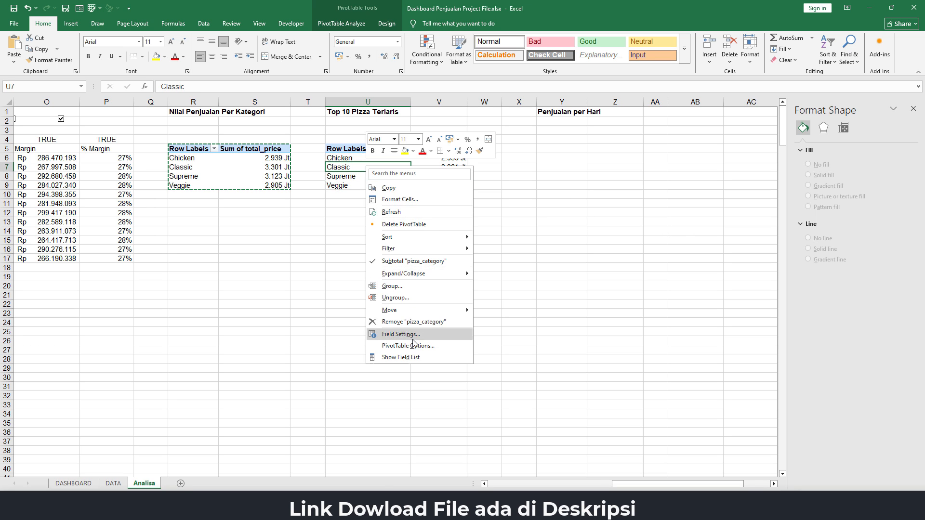
left_click(413, 357)
left_click(913, 108)
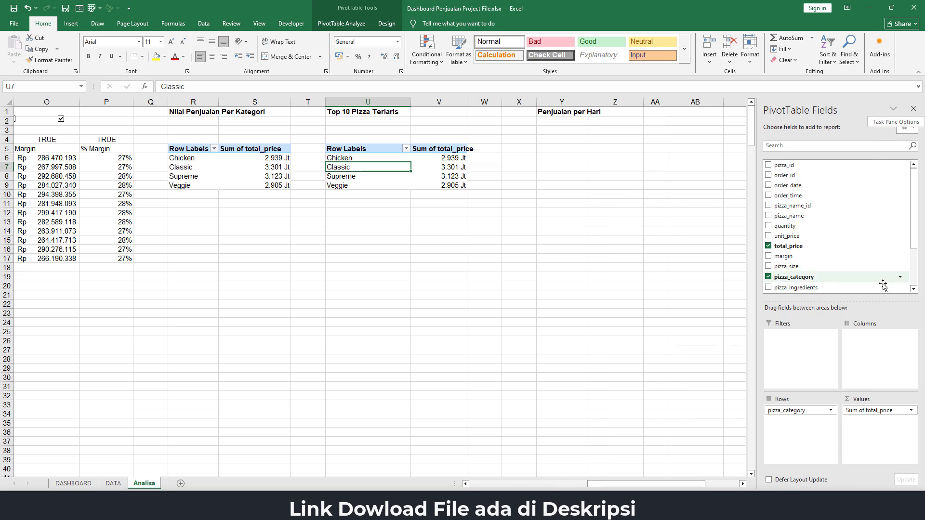
left_click_drag(881, 411, 692, 381)
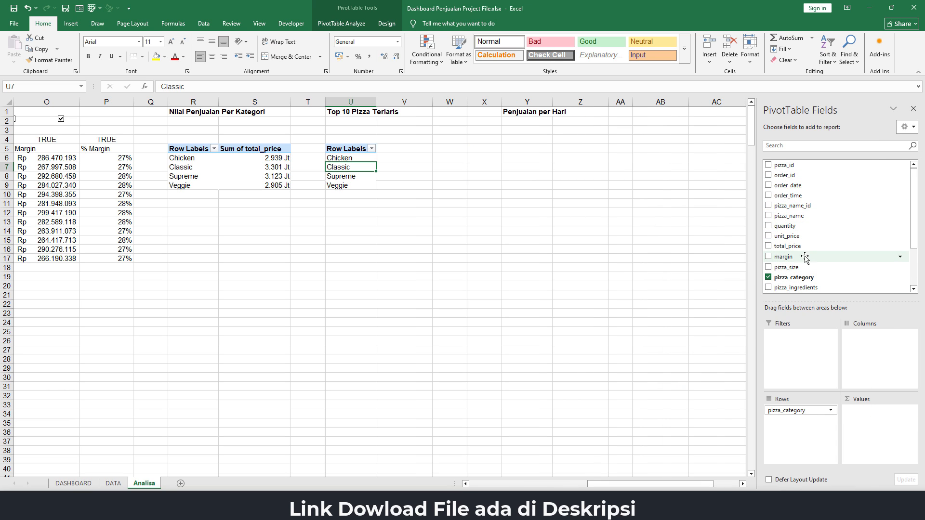
left_click_drag(793, 226, 887, 431)
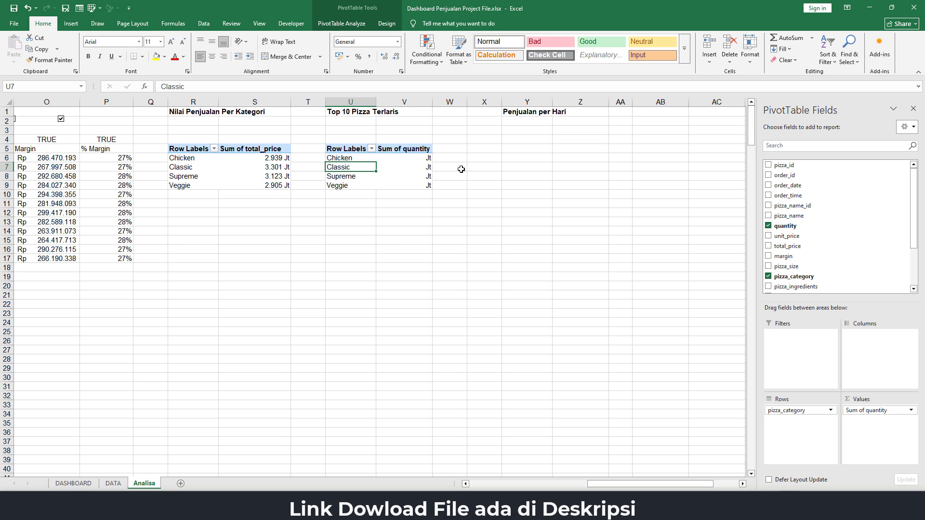
Set the Sum of quantity values in V6:V9 to the General number format.
left_click_drag(409, 159, 409, 186)
right_click(404, 171)
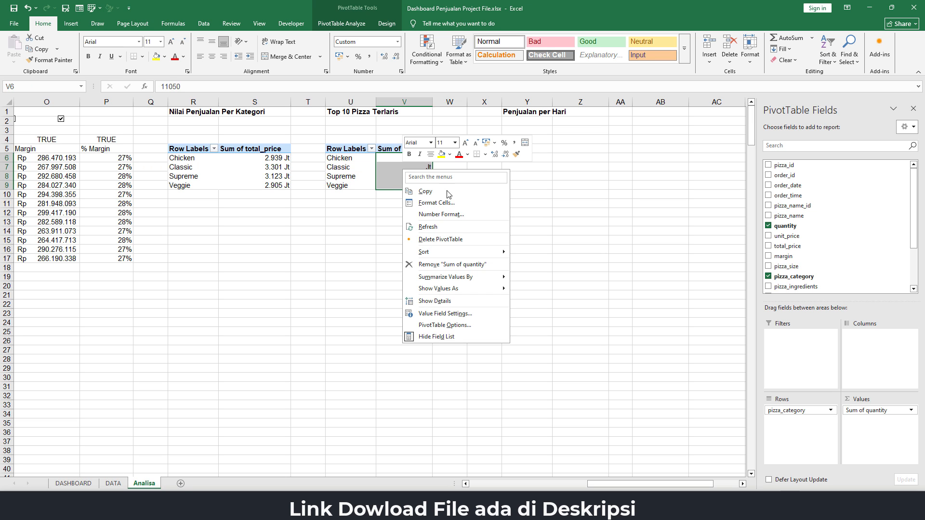
left_click(435, 203)
left_click(327, 124)
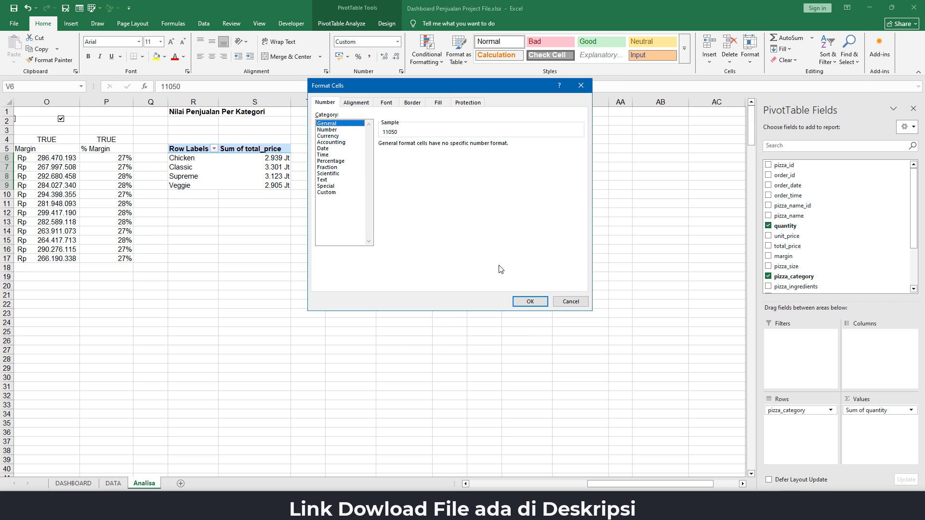
left_click(530, 302)
left_click(412, 173)
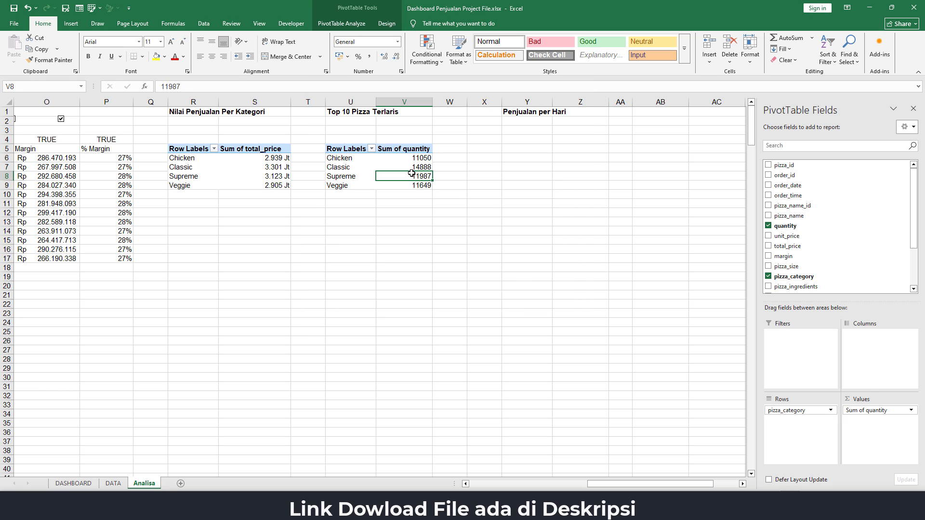
Replace pizza_category with pizza_name as the row field of the Top 10 Pizza Terlaris pivot table.
left_click(354, 161)
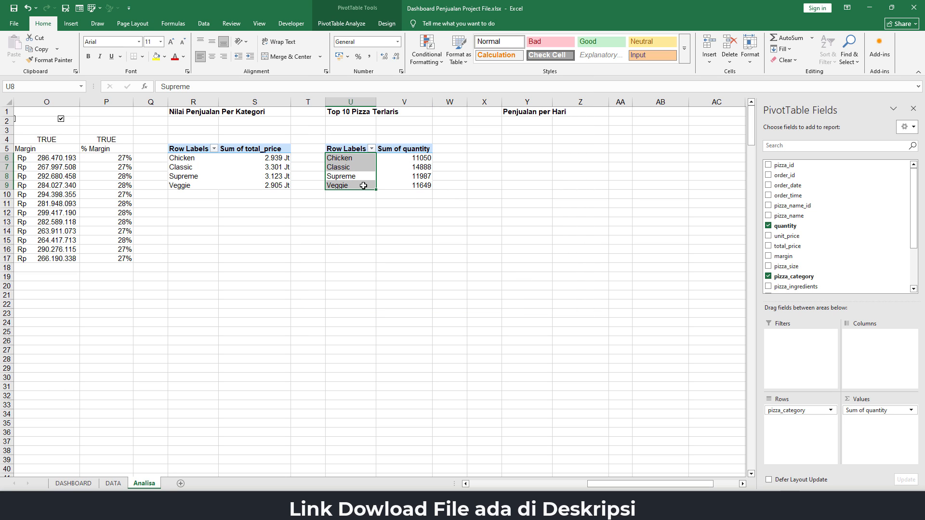
left_click_drag(808, 414, 630, 389)
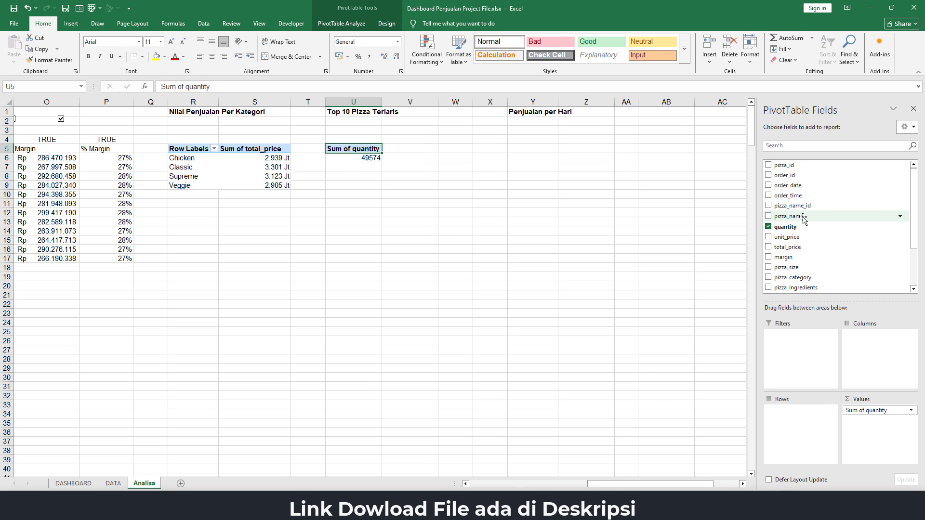
left_click_drag(804, 218, 811, 428)
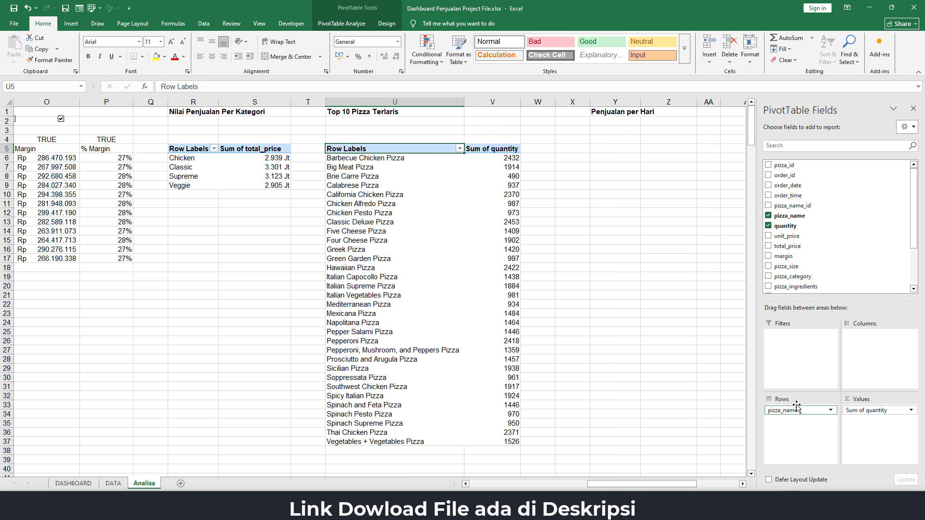
Sort the pizza names in the Top 10 Pizza Terlaris pivot table in descending order by Sum of quantity.
left_click(460, 149)
left_click(398, 183)
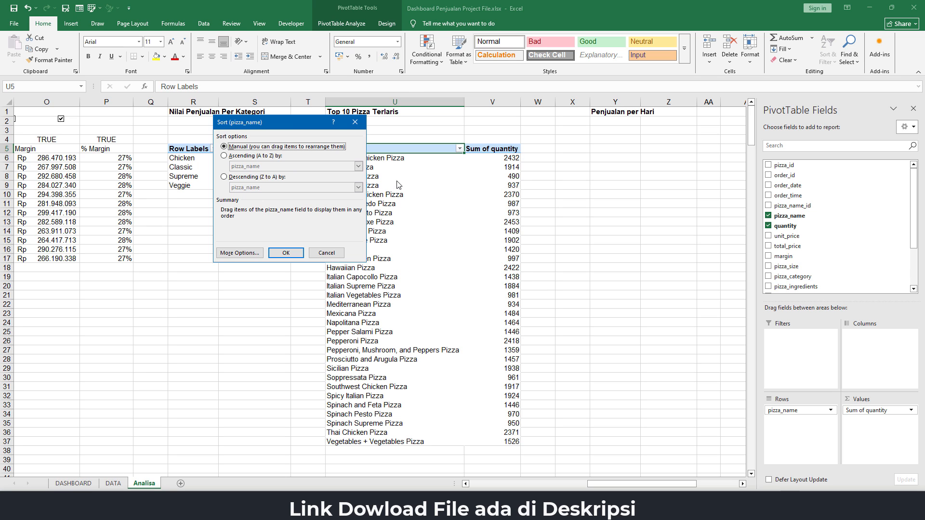
left_click(254, 177)
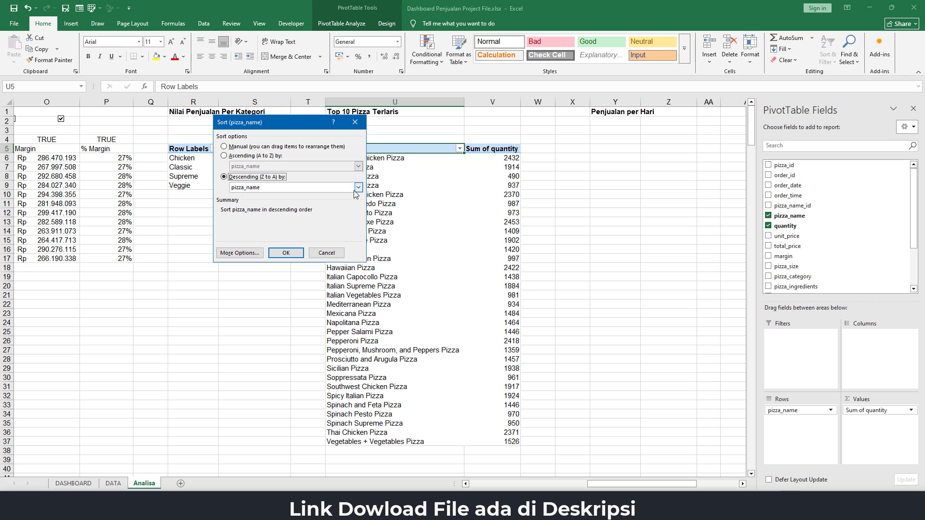
left_click(357, 188)
left_click(261, 202)
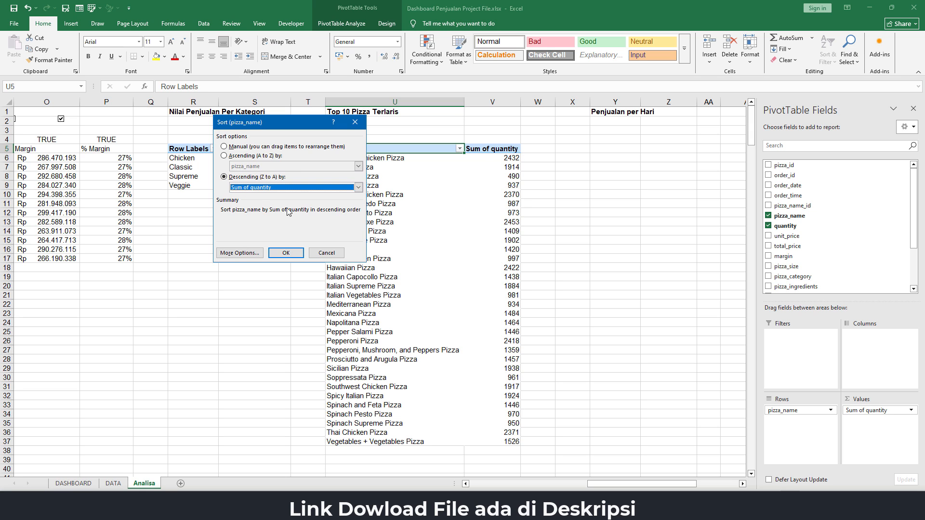
left_click(287, 258)
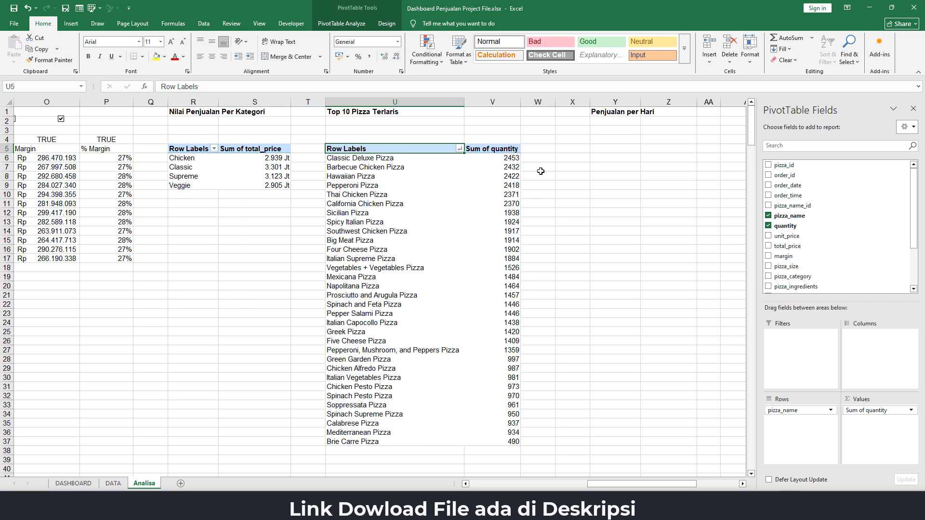
Filter the Top 10 Pizza Terlaris pivot table to the top 10 items by Sum of quantity.
right_click(430, 148)
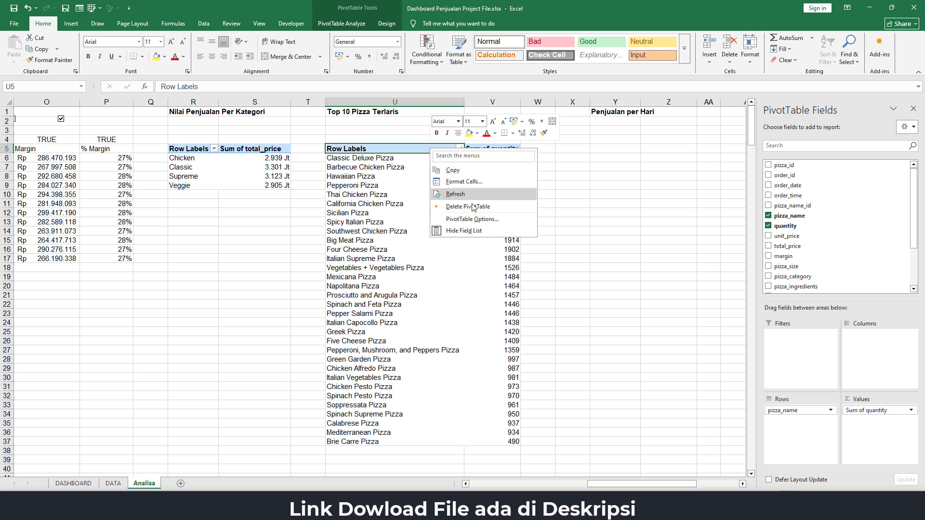
left_click(399, 243)
right_click(376, 185)
left_click(382, 195)
right_click(384, 195)
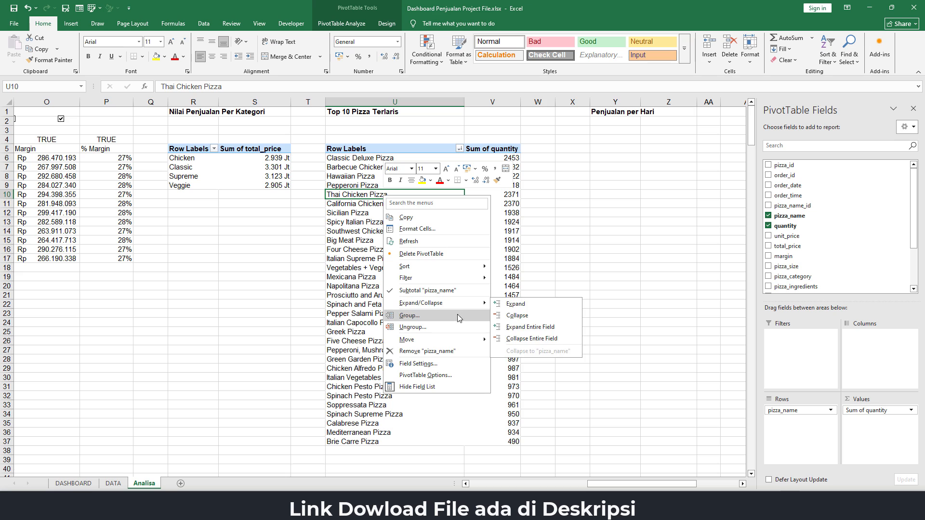
mouse_move(471, 341)
mouse_move(473, 279)
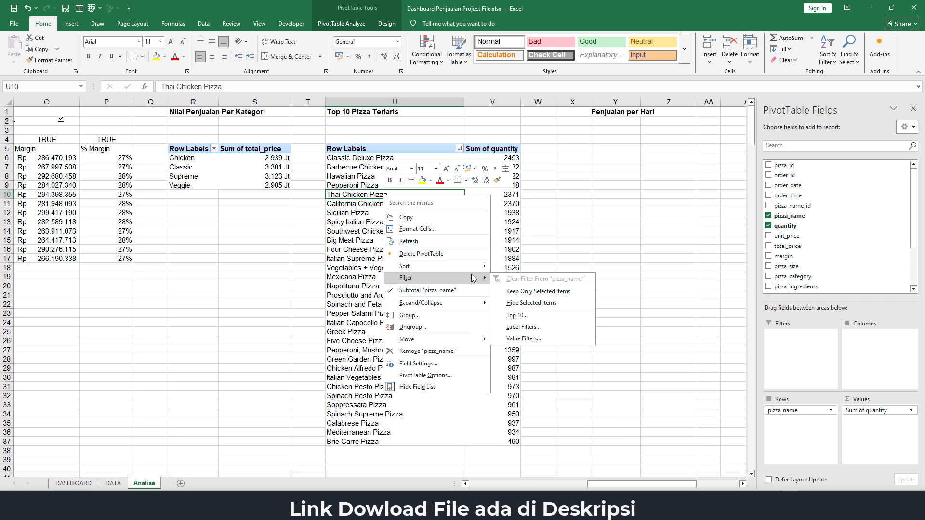
left_click(517, 316)
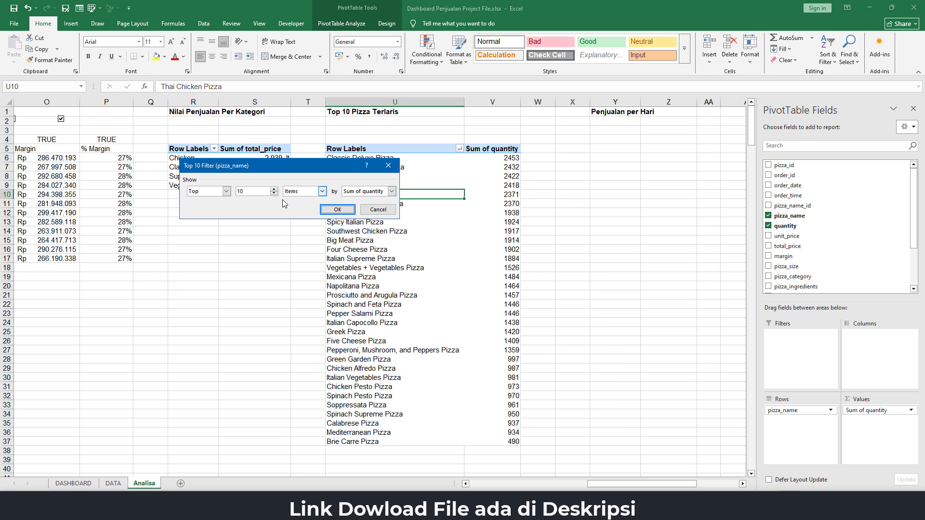
left_click(338, 210)
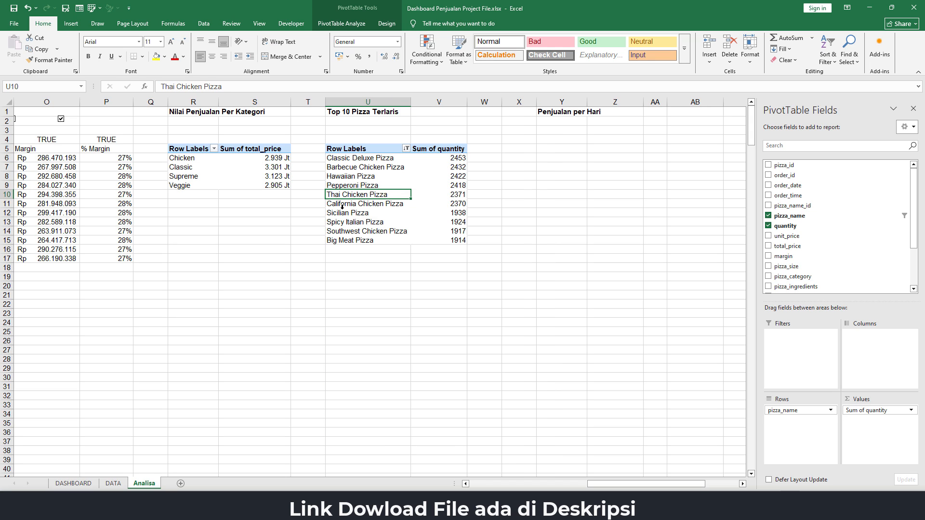
Insert a 2-D clustered bar chart from the top 10 pizza data in U6:V15.
left_click(454, 168)
left_click(459, 240)
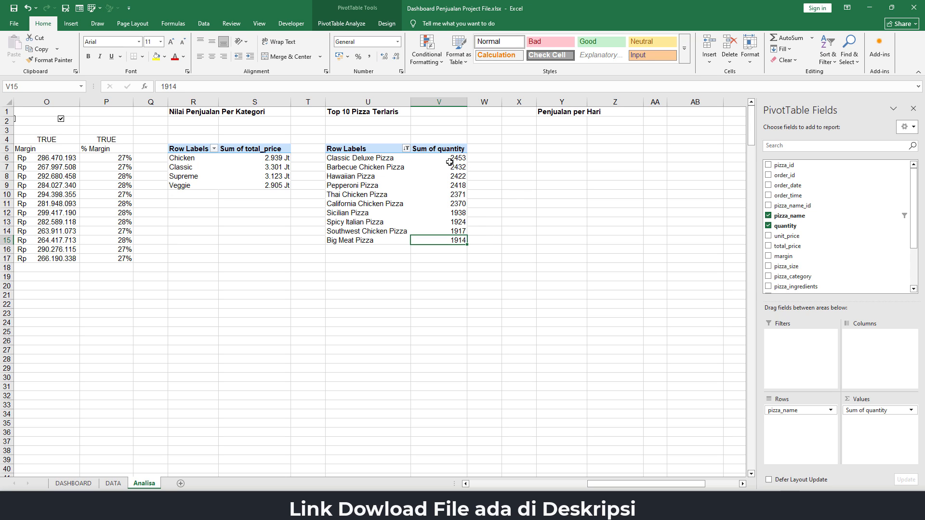
left_click_drag(369, 159, 456, 240)
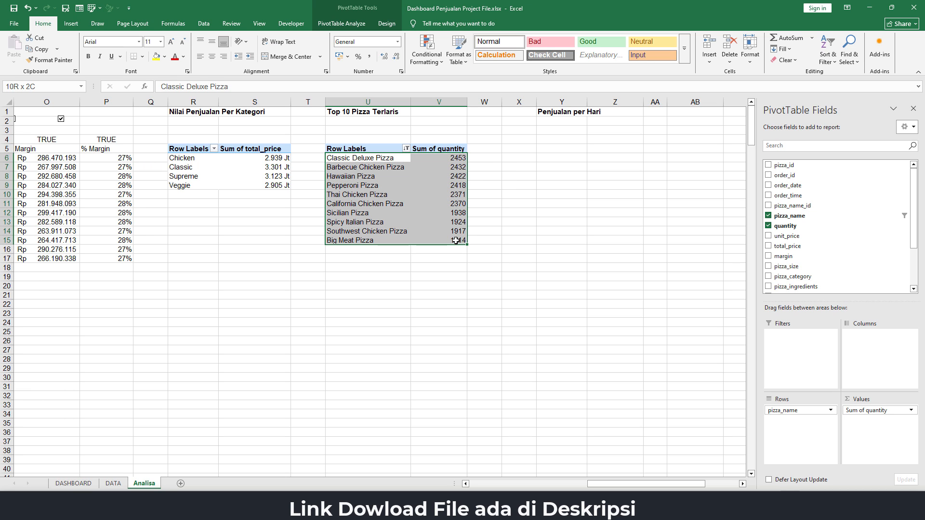
left_click(71, 23)
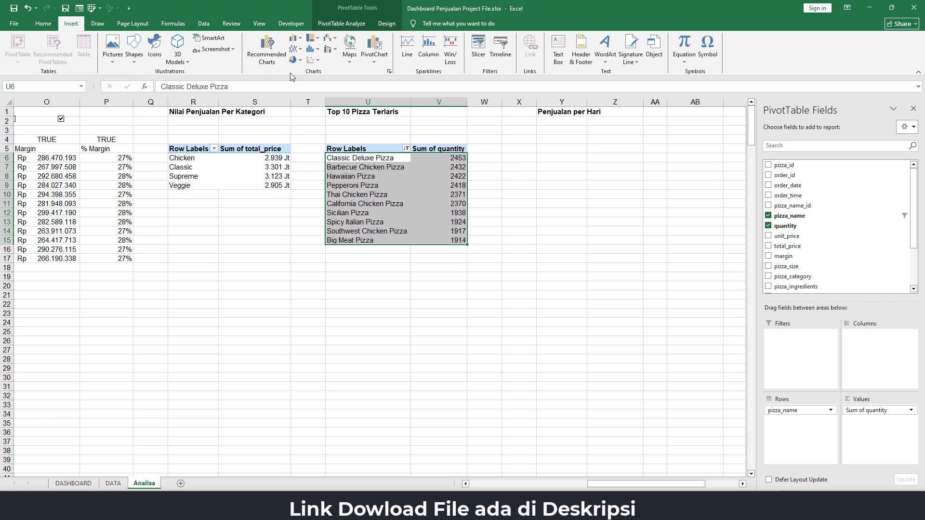
left_click(295, 37)
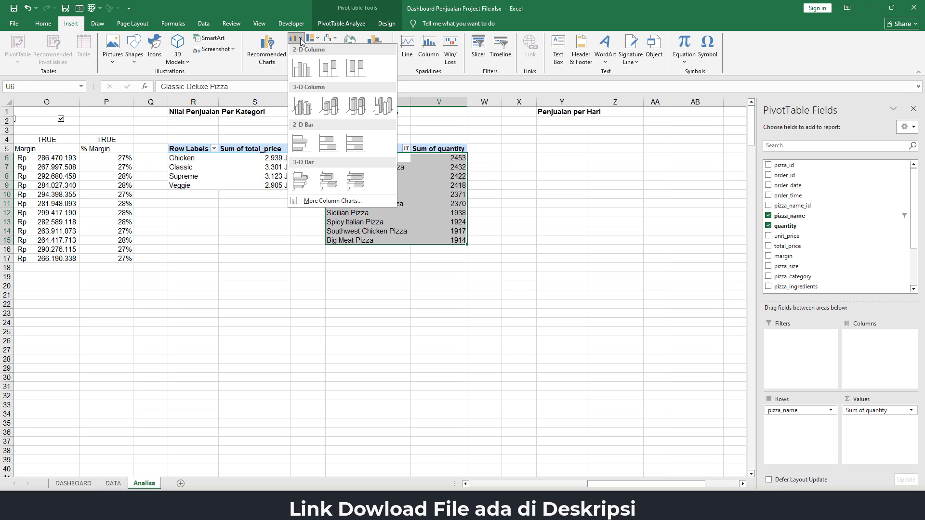
left_click(304, 147)
Hide all field buttons on the new bar chart and remove its legend, title, value axis and gridlines.
right_click(286, 231)
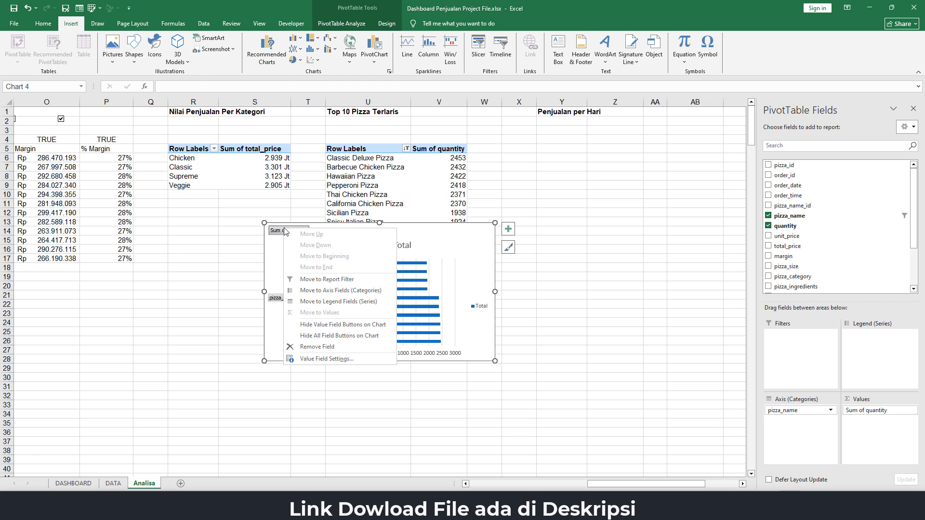
left_click(312, 336)
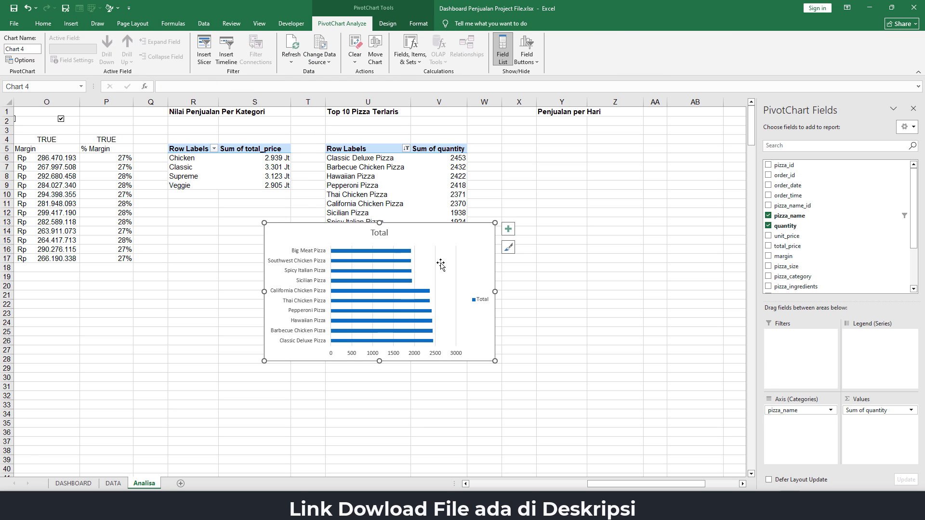
left_click(483, 300)
key("Delete")
left_click(381, 234)
key("Delete")
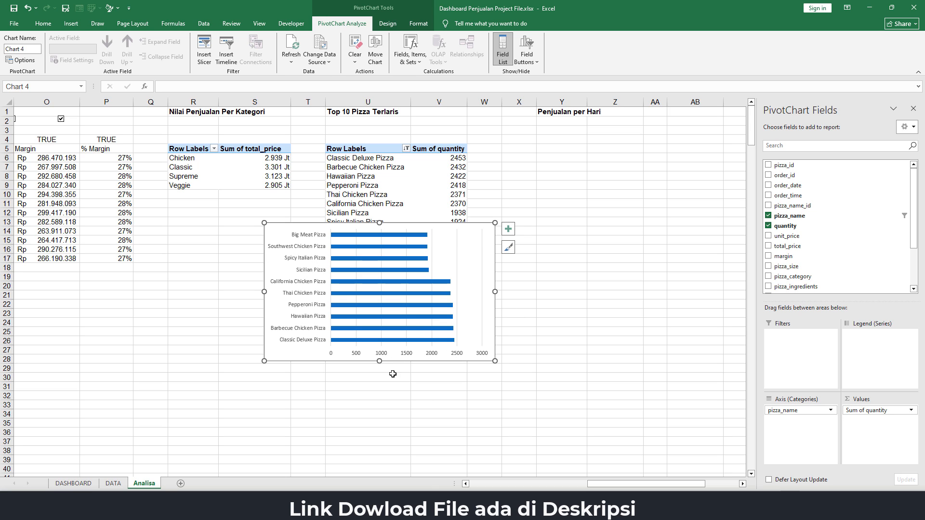
left_click(381, 356)
key("Delete")
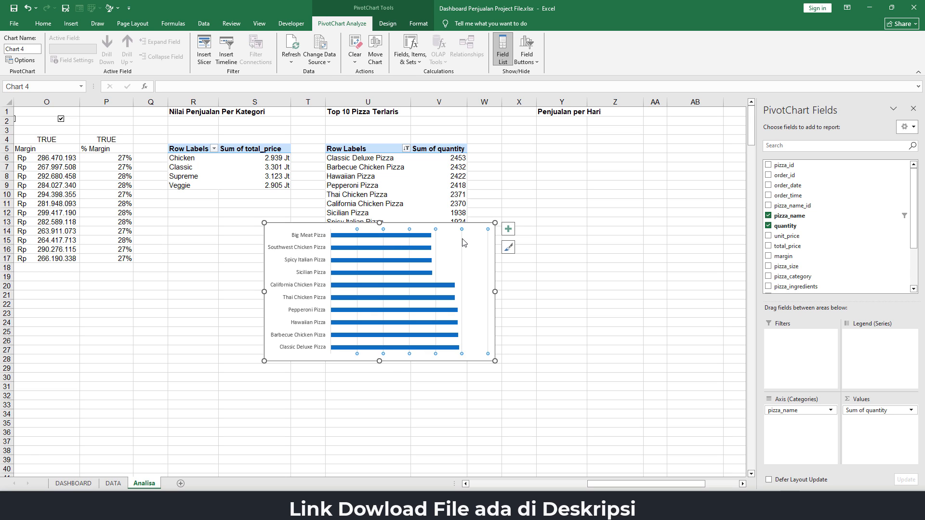
Try a 100% gap width for the bar series and settle on 85%.
left_click(372, 236)
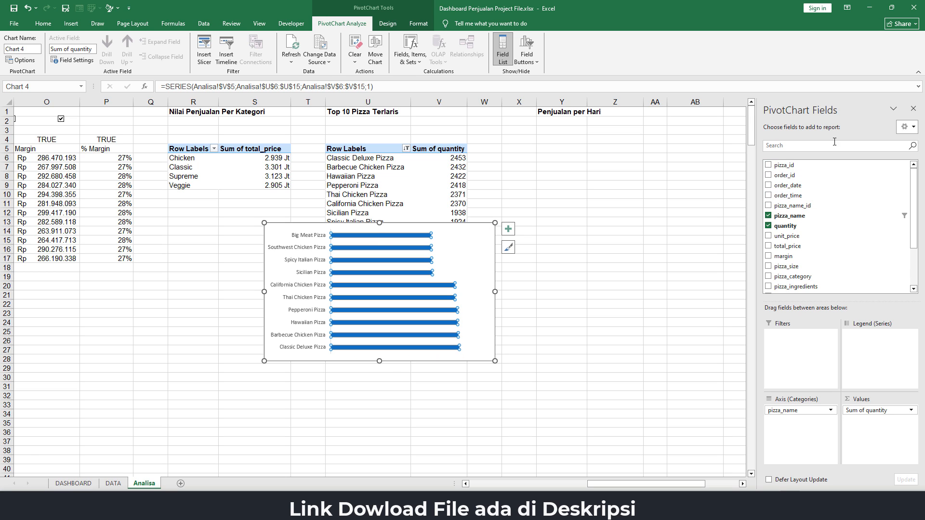
right_click(403, 235)
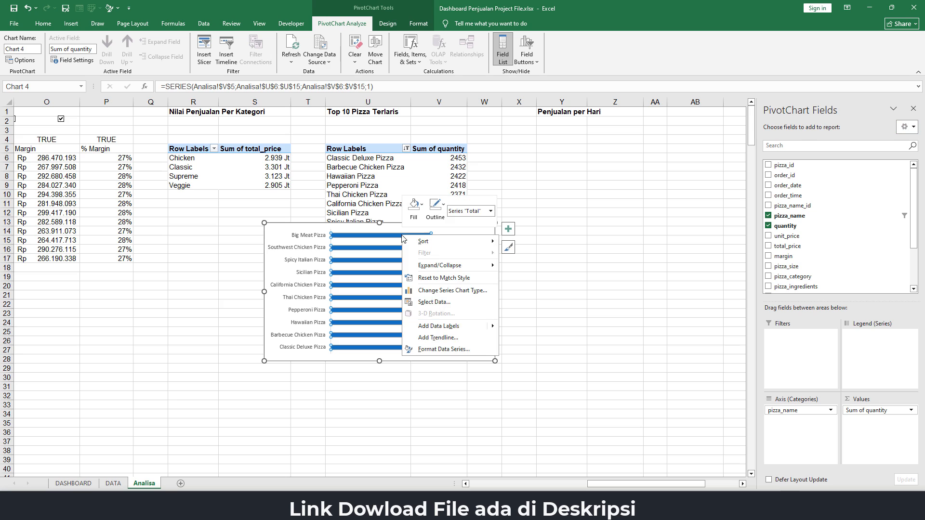
left_click(443, 348)
left_click(776, 109)
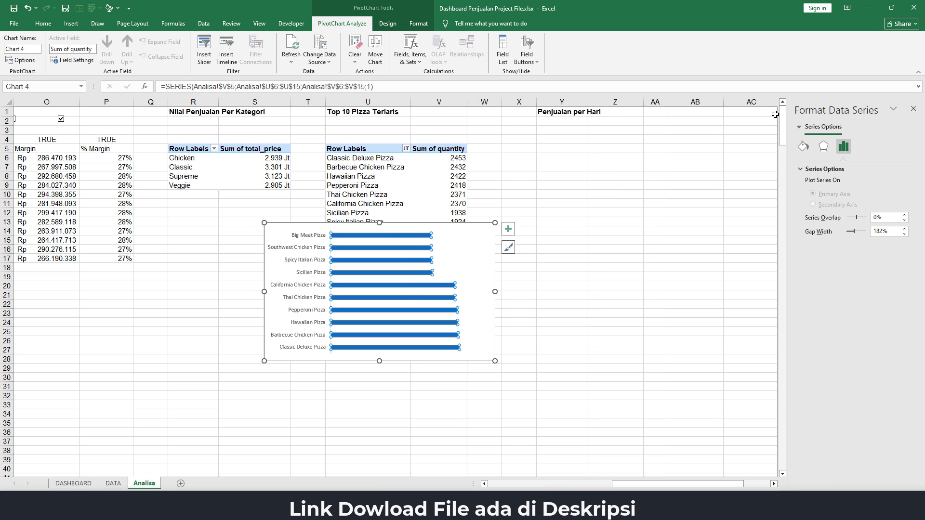
left_click_drag(897, 231, 820, 222)
type("100")
key("Return")
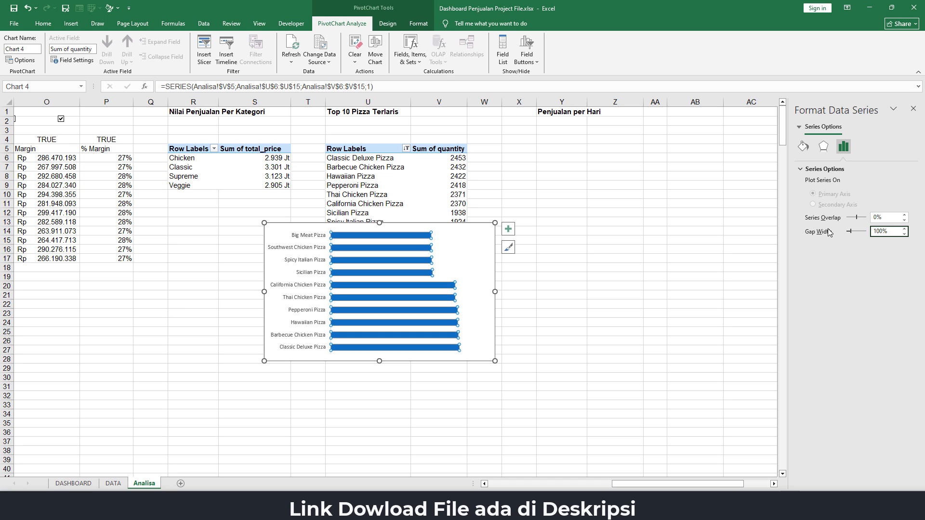
left_click_drag(897, 231, 856, 231)
type("85")
key("Return")
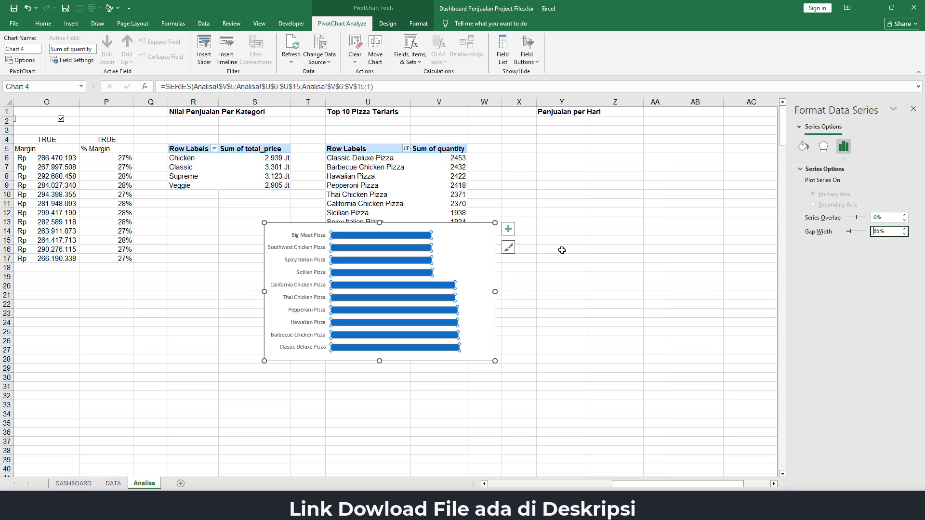
Fill the chart's bars with the dashboard's pinkish red and add data labels to them.
left_click(803, 146)
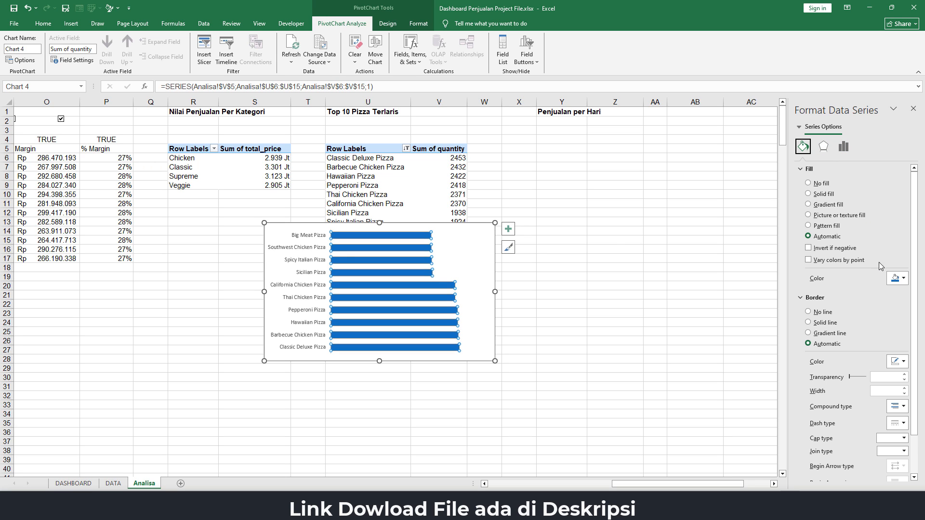
left_click(904, 279)
left_click(797, 453)
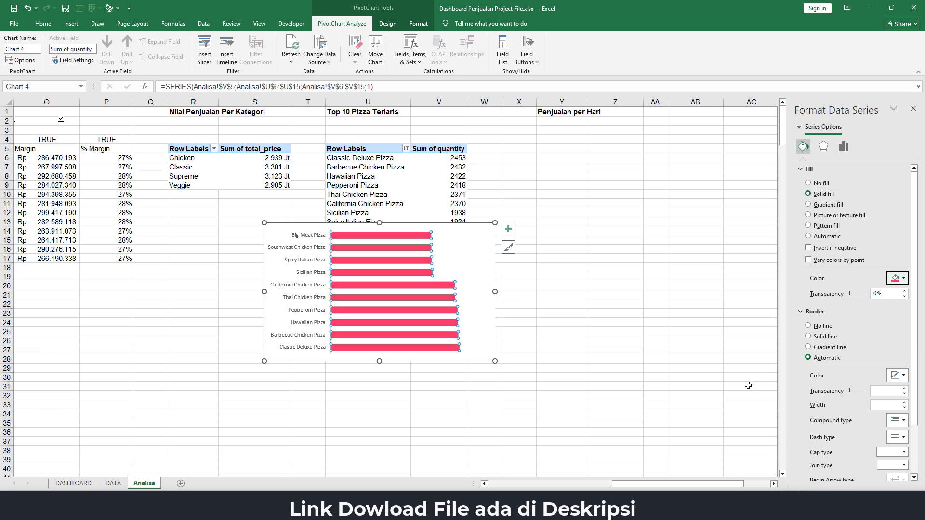
left_click(508, 230)
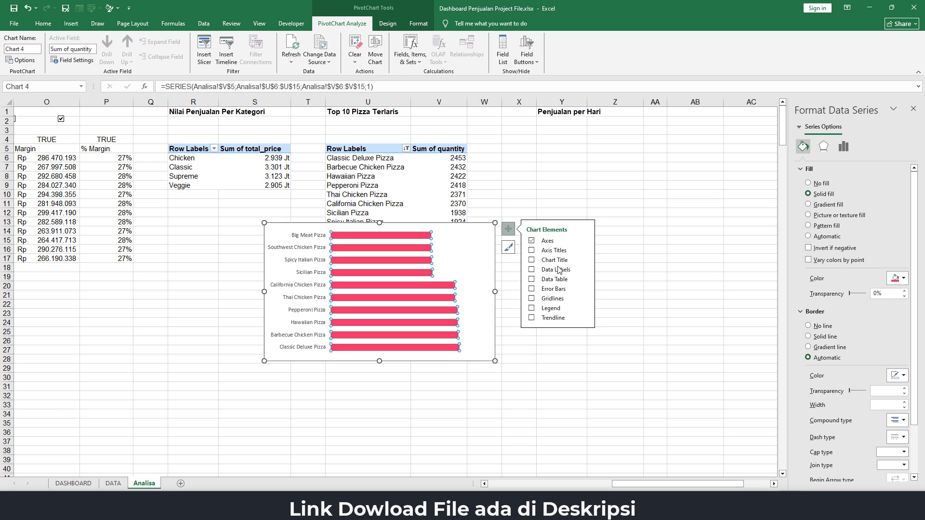
left_click(532, 270)
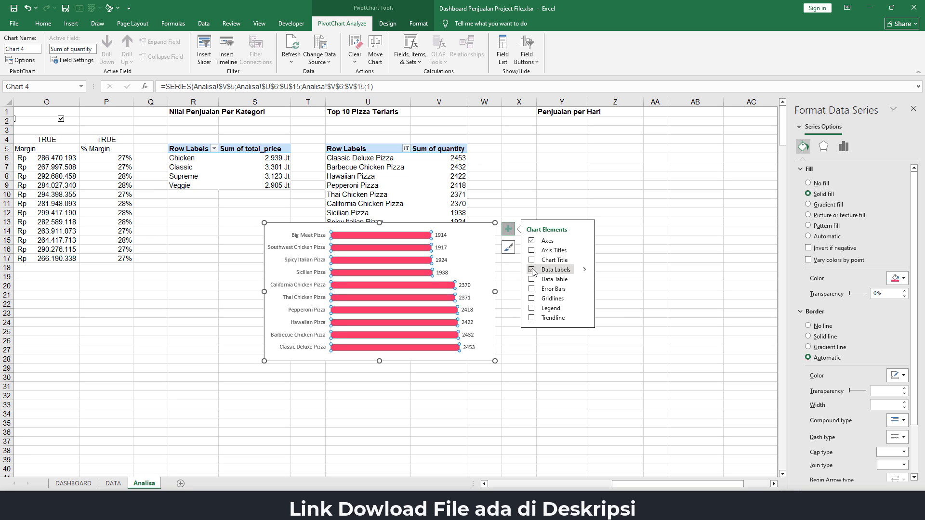
Set the pizza name axis to show its categories in reverse order.
left_click(610, 213)
left_click(319, 239)
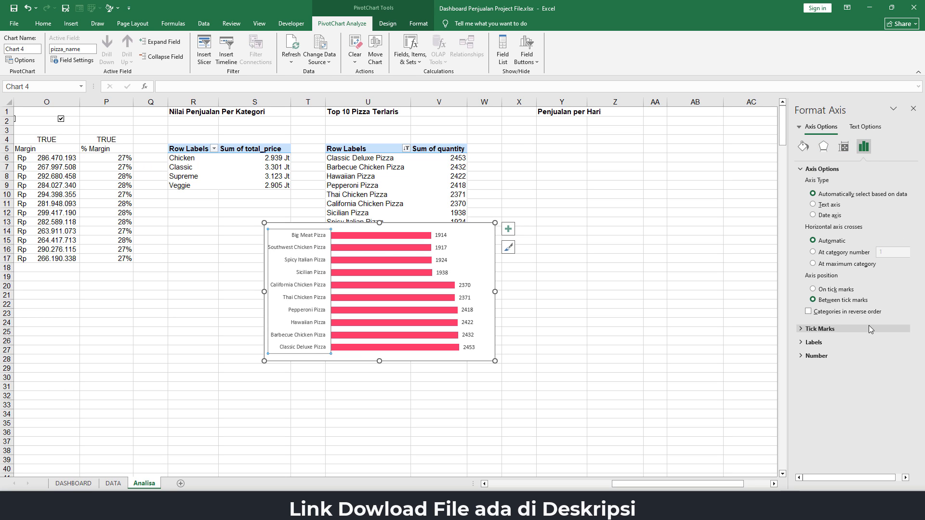
left_click(809, 312)
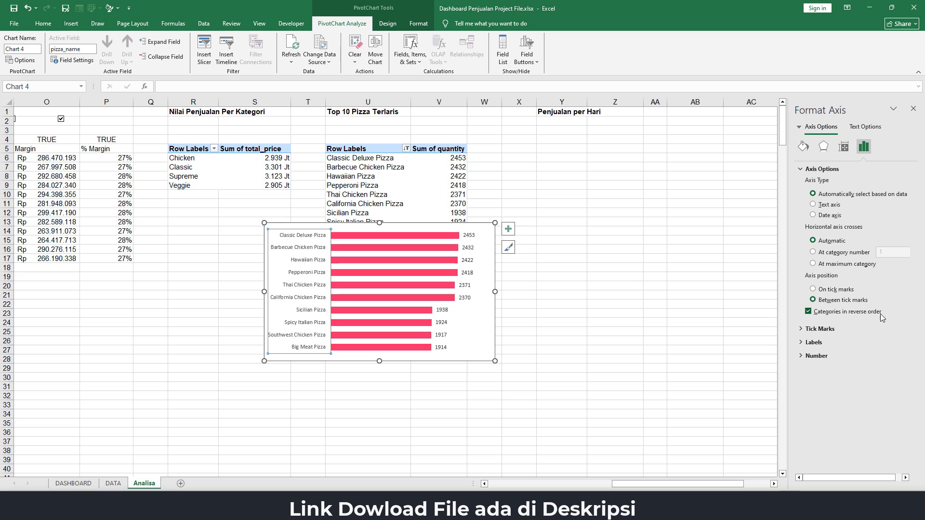
Narrow the bar chart to about 11.34 cm and remove its background fill and outline.
left_click_drag(495, 292, 471, 291)
left_click(419, 23)
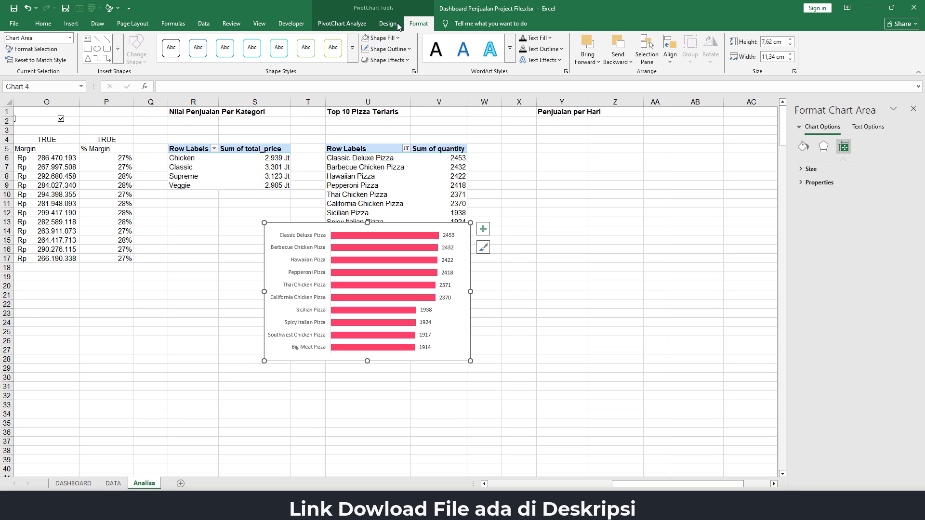
left_click(366, 37)
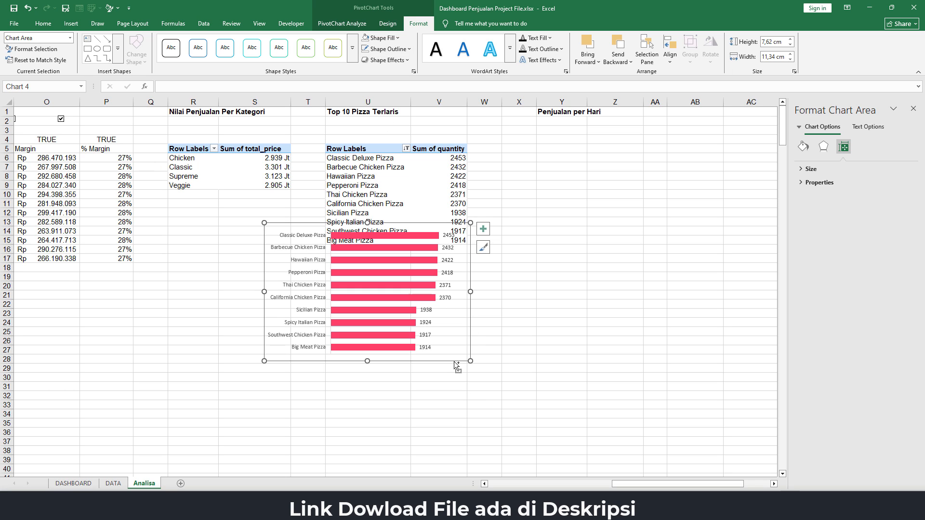
Cut the bar chart from the Analisa sheet and paste it at cell M41 of the DASHBOARD sheet.
key("ctrl+x")
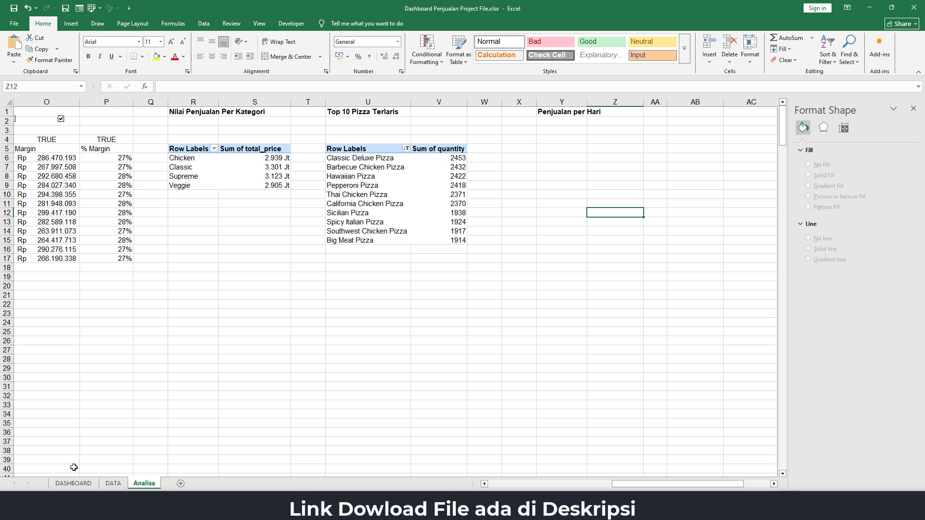
left_click(74, 483)
left_click(447, 451)
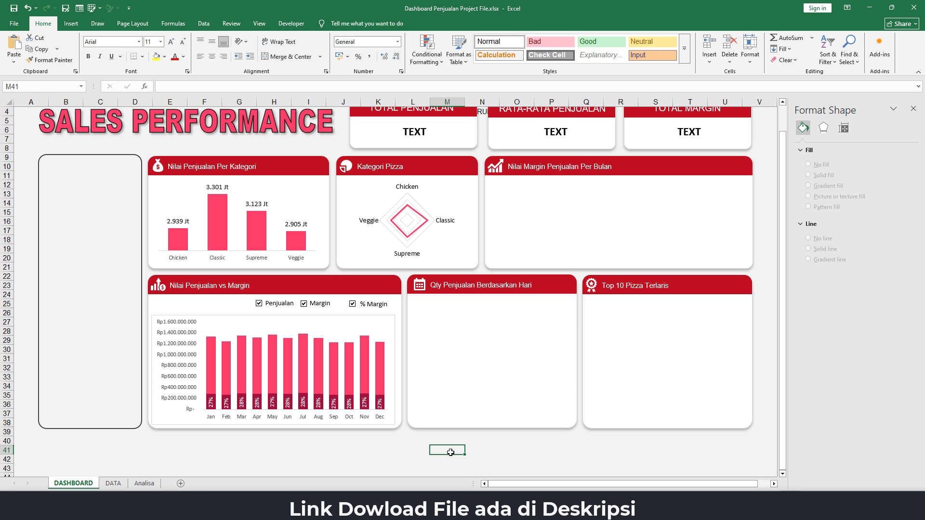
key("ctrl+v")
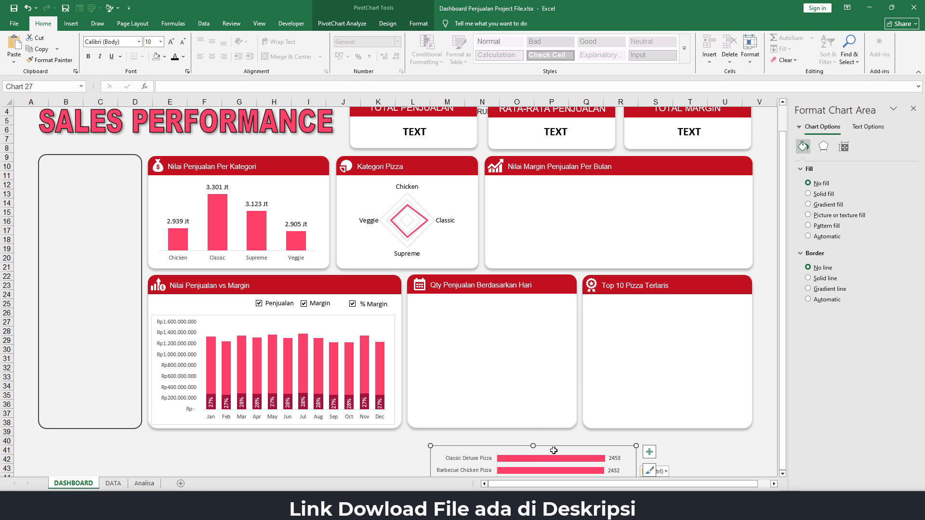
Resize the top 10 pizza bar chart and fit it inside the "Top 10 Pizza Terlaris" card on the dashboard.
left_click_drag(556, 449, 516, 308)
scroll(516, 308, "down", 3)
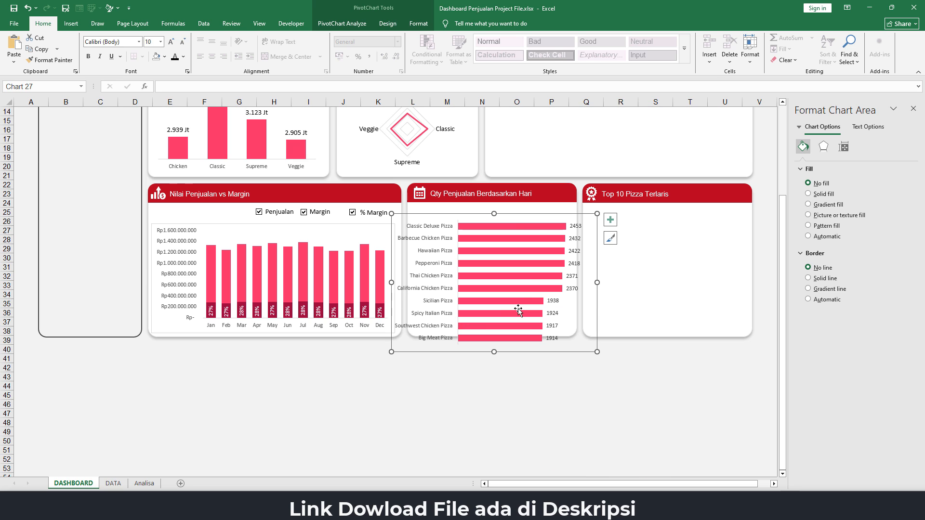
left_click_drag(391, 282, 413, 282)
left_click_drag(597, 283, 572, 282)
left_click_drag(492, 352, 489, 333)
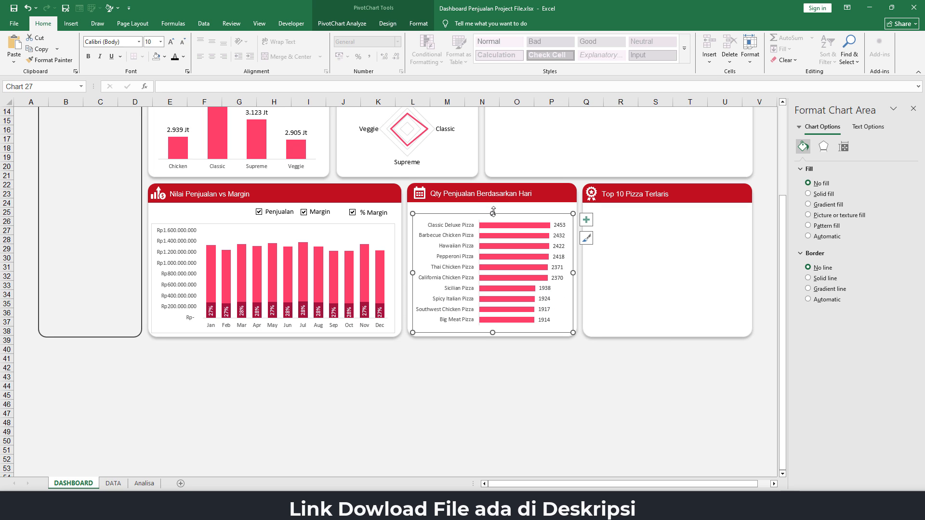
mouse_move(492, 214)
left_mouse_down()
mouse_move(488, 204)
mouse_move(690, 207)
left_mouse_up()
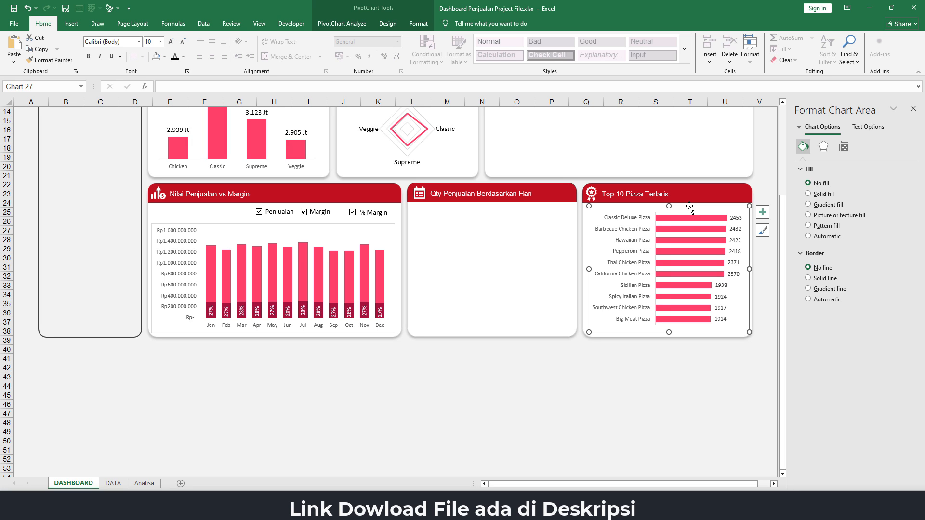
left_click(624, 357)
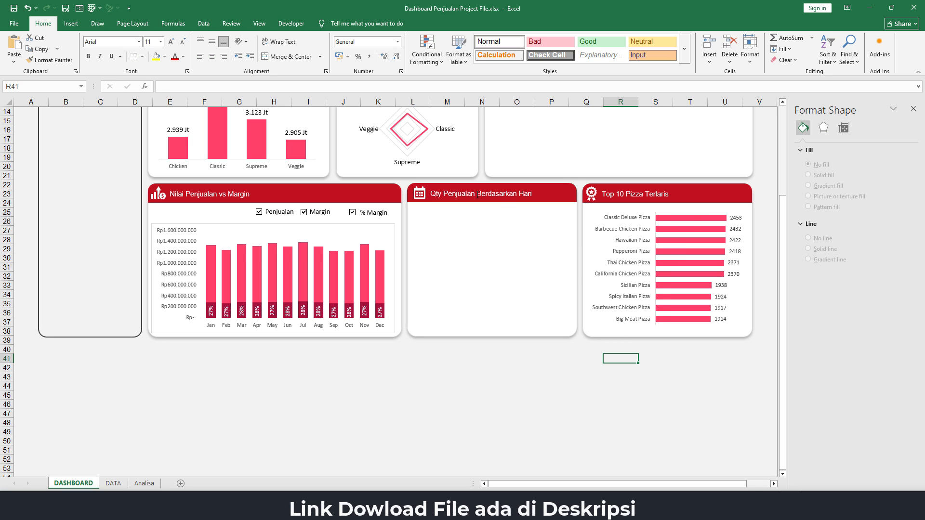
scroll(499, 253, "up", 3)
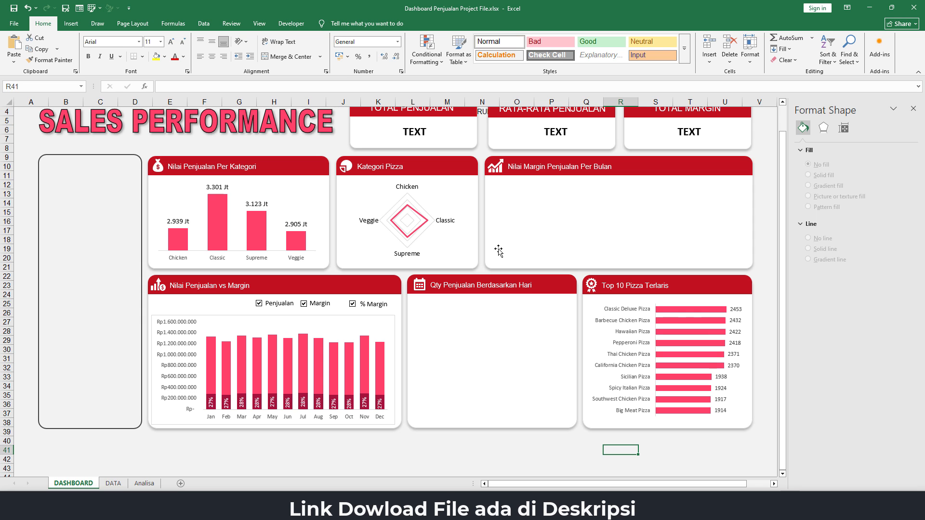
scroll(529, 254, "up", 1)
scroll(522, 274, "down", 3)
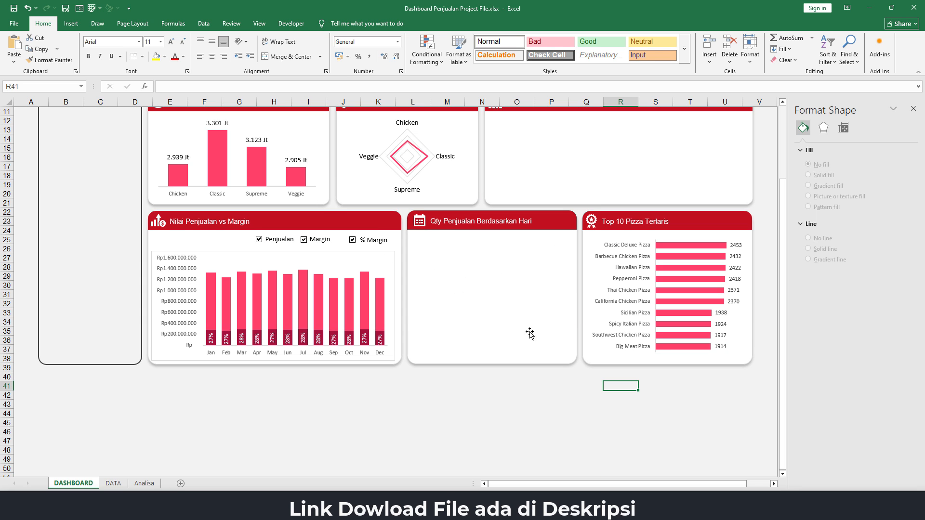
Insert a PivotTable based on the data table at cell Y5 of the Analisa sheet, below the "Penjualan per Hari" heading.
left_click(145, 483)
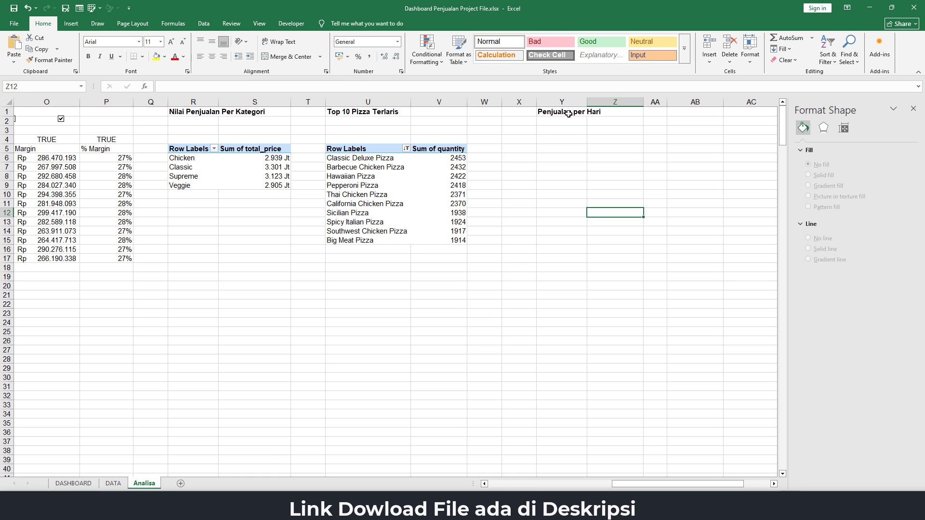
left_click(557, 152)
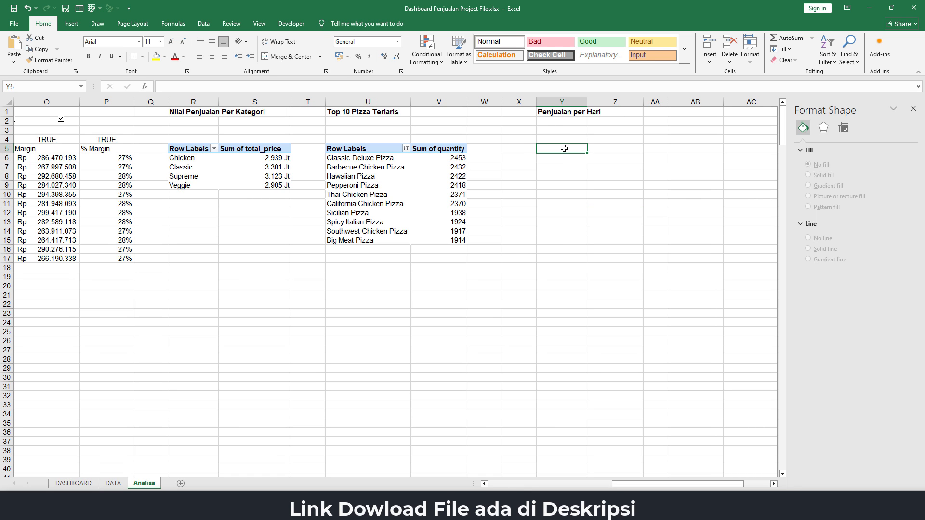
left_click(71, 23)
left_click(17, 48)
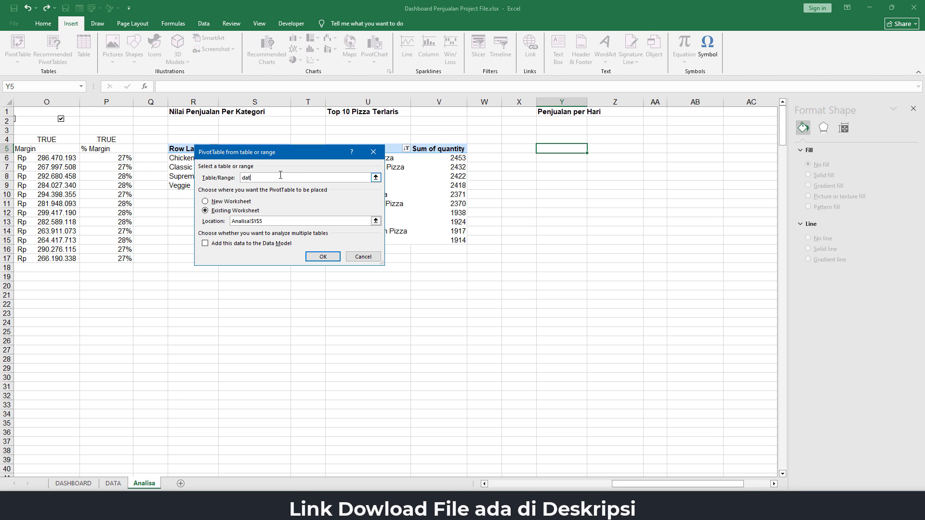
key("Return")
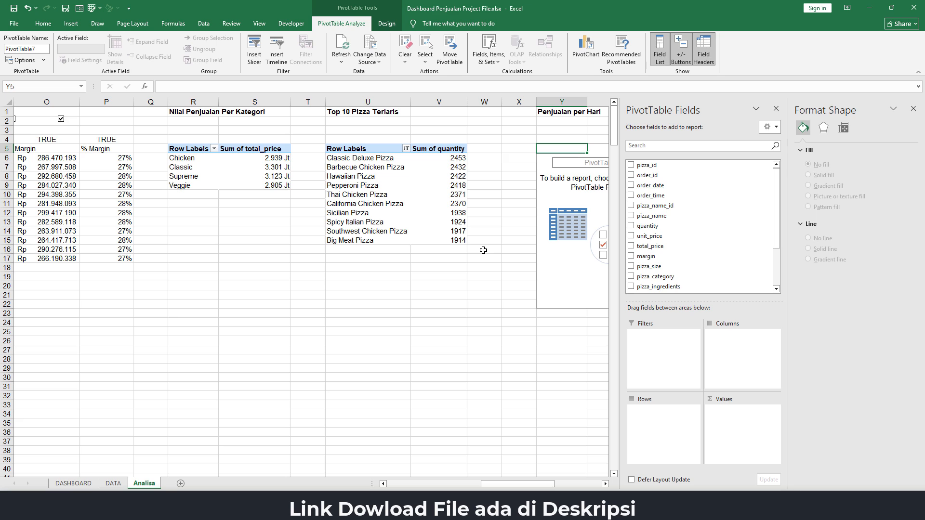
Place the day field in the new PivotTable's rows and the quantity field in its values.
left_click_drag(777, 228, 777, 293)
left_click_drag(643, 236, 666, 436)
left_click_drag(542, 484, 560, 489)
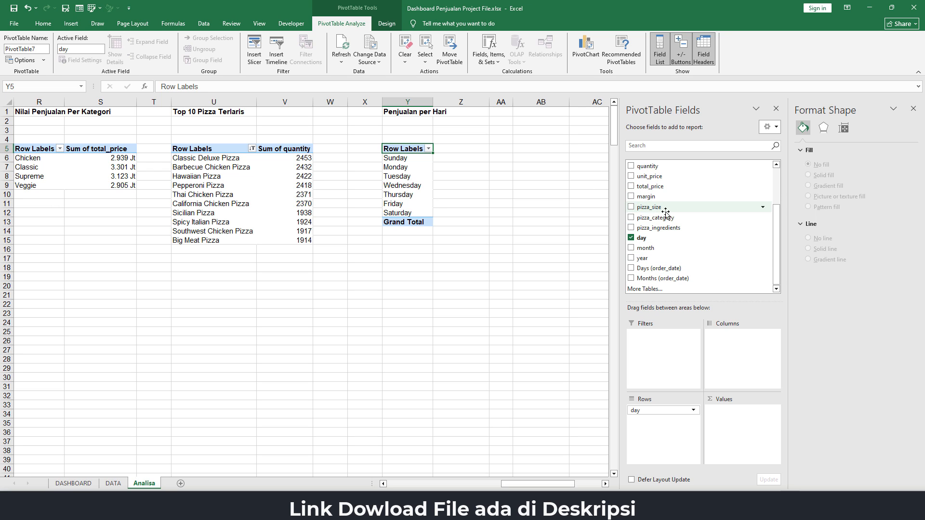
left_click_drag(776, 247, 774, 232)
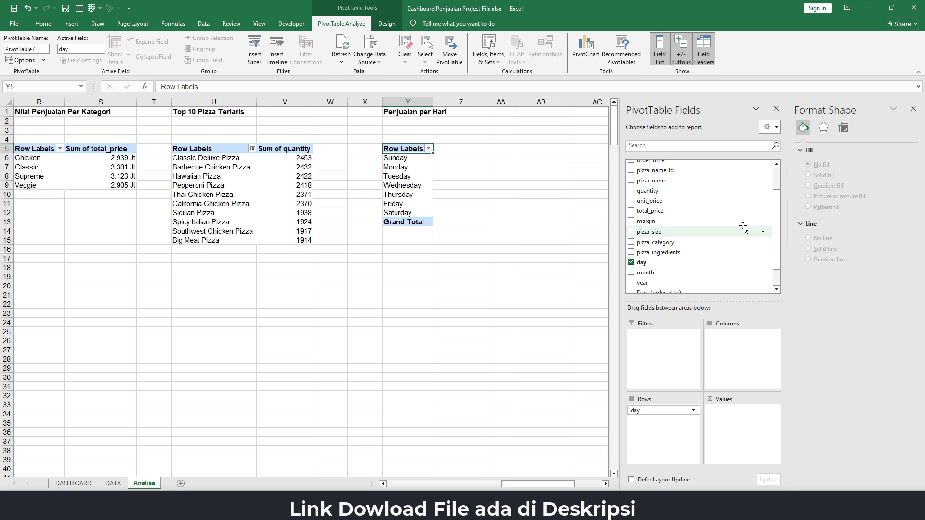
left_click_drag(655, 191, 744, 418)
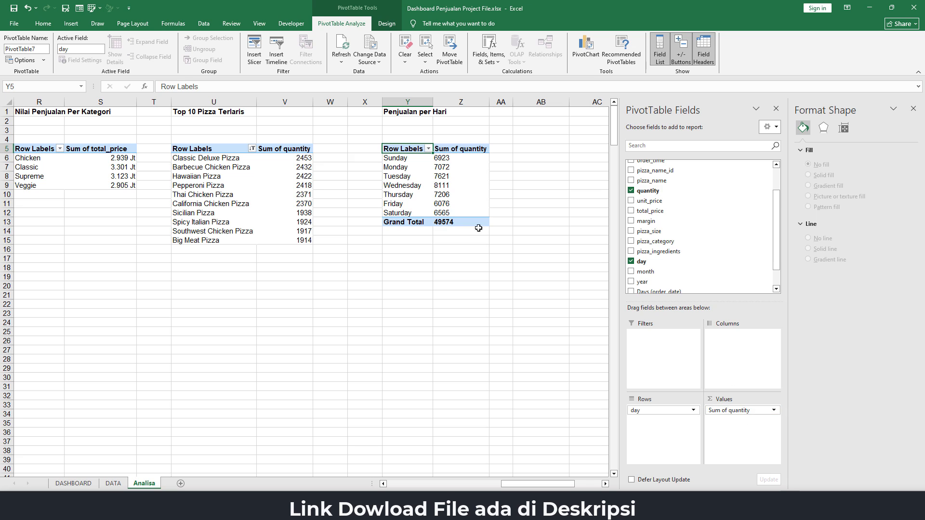
Remove the grand total from the daily sales PivotTable.
left_click(401, 222)
right_click(401, 224)
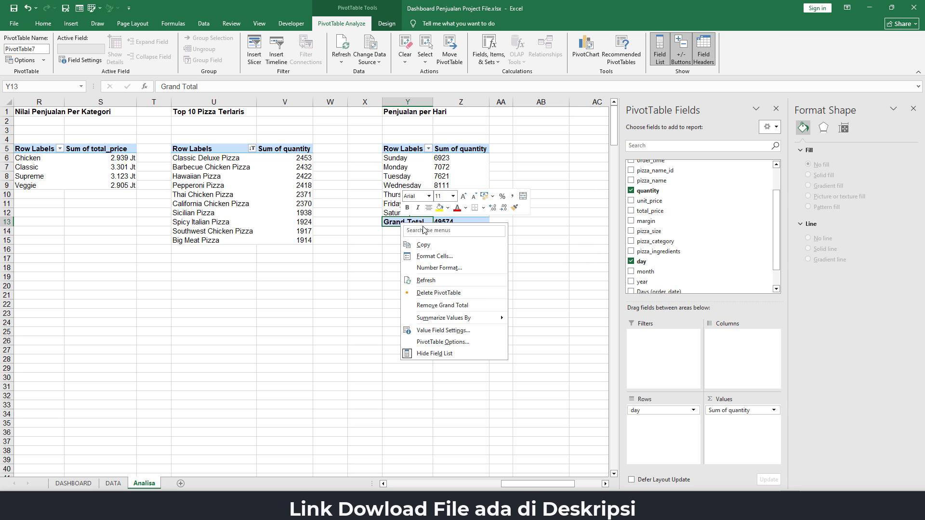
left_click(458, 306)
left_click(476, 176)
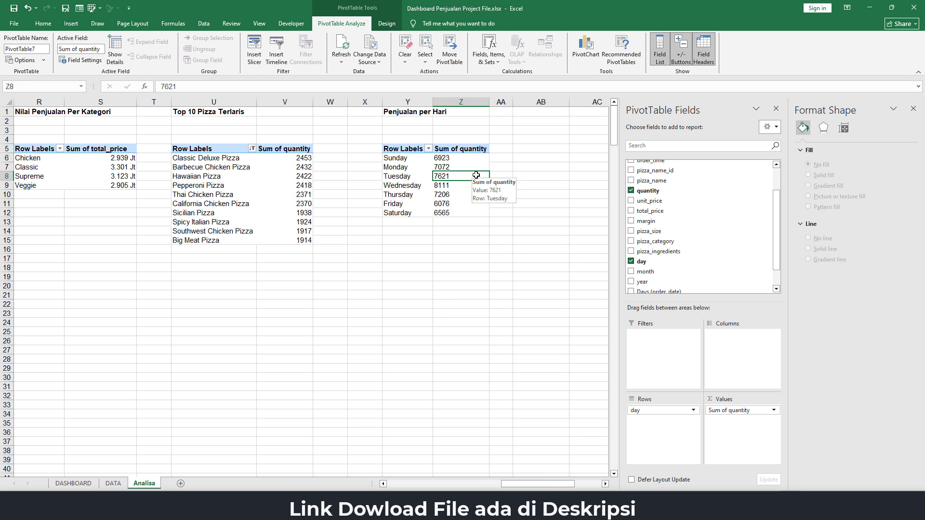
Format the daily quantities in Z6:Z12 in comma style with thousands separators and no decimals.
left_click_drag(453, 159, 465, 211)
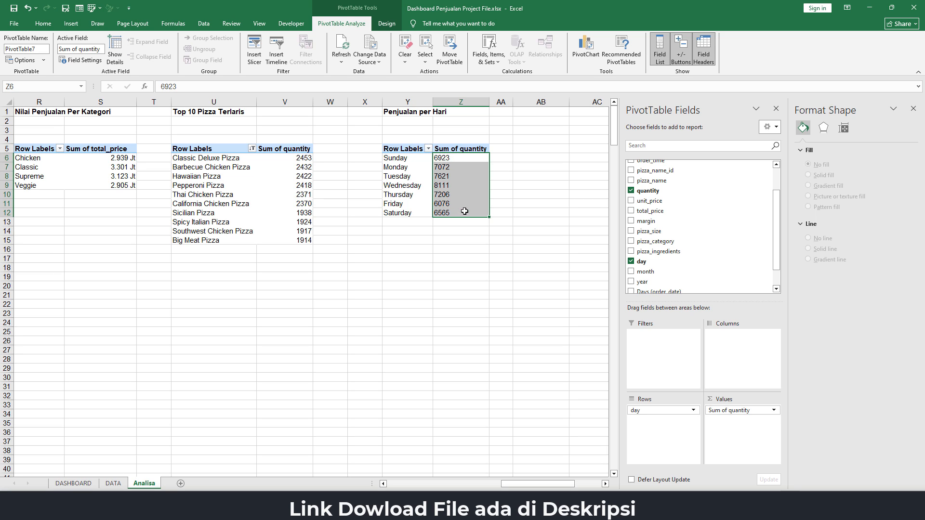
left_click(45, 24)
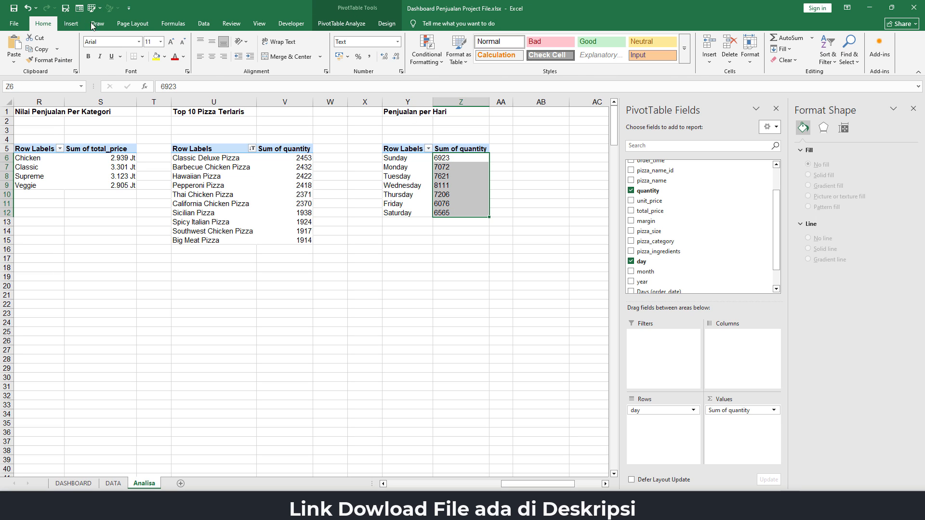
left_click(369, 57)
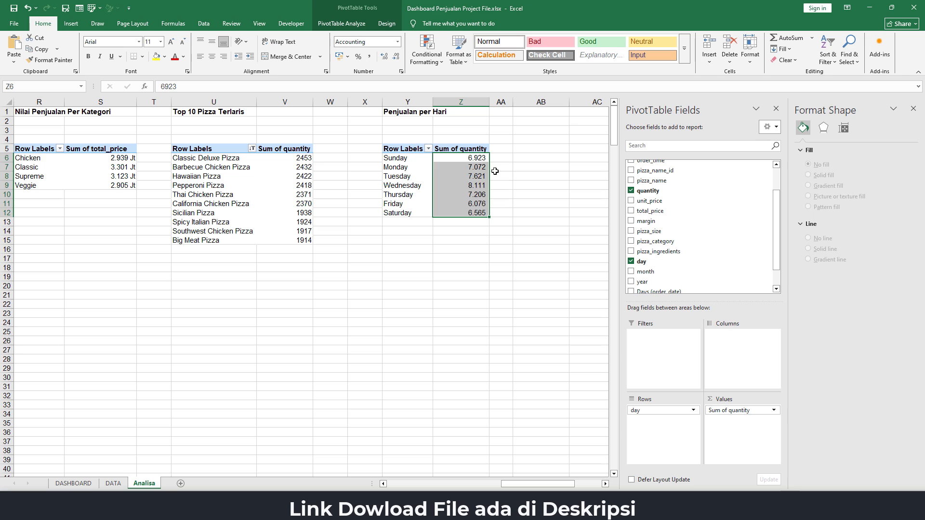
left_click(466, 185)
left_click(534, 162)
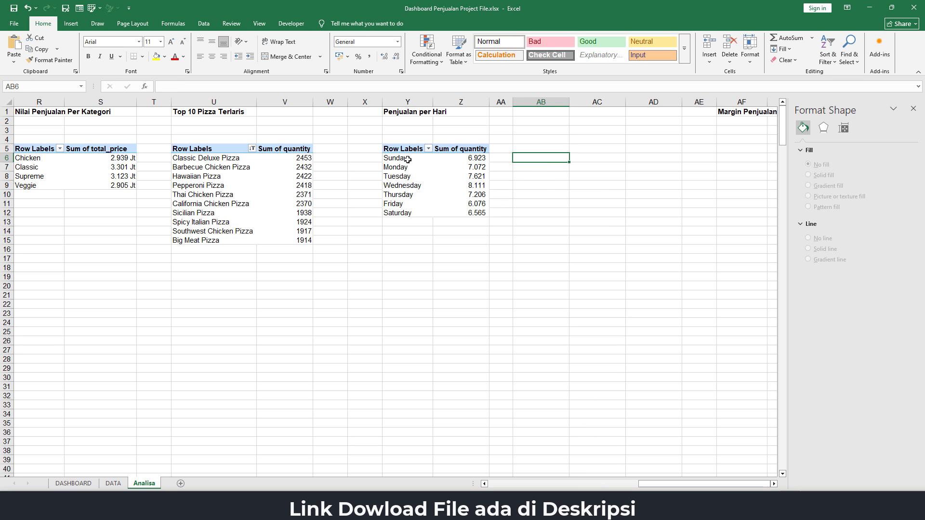
Copy the day names in Y6:Y12 of the daily sales PivotTable.
left_click_drag(407, 160, 408, 213)
key("ctrl+c")
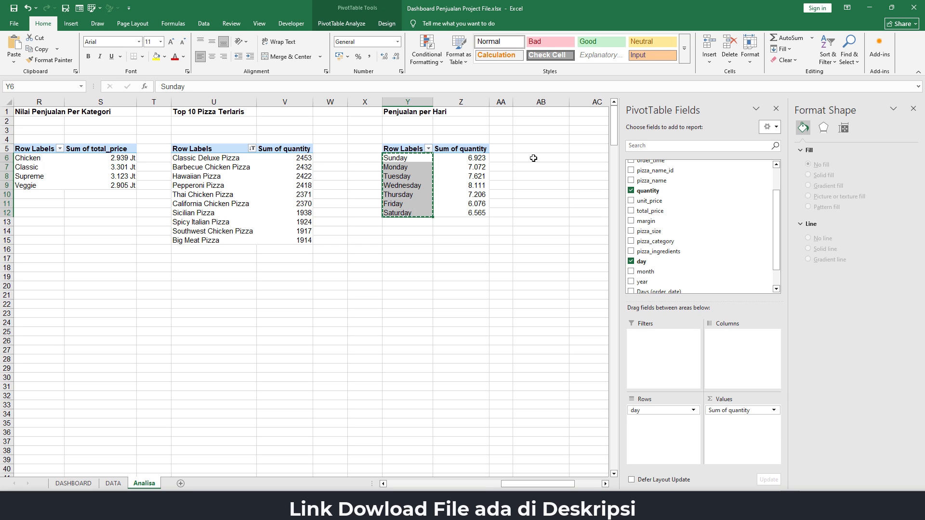
left_click(531, 156)
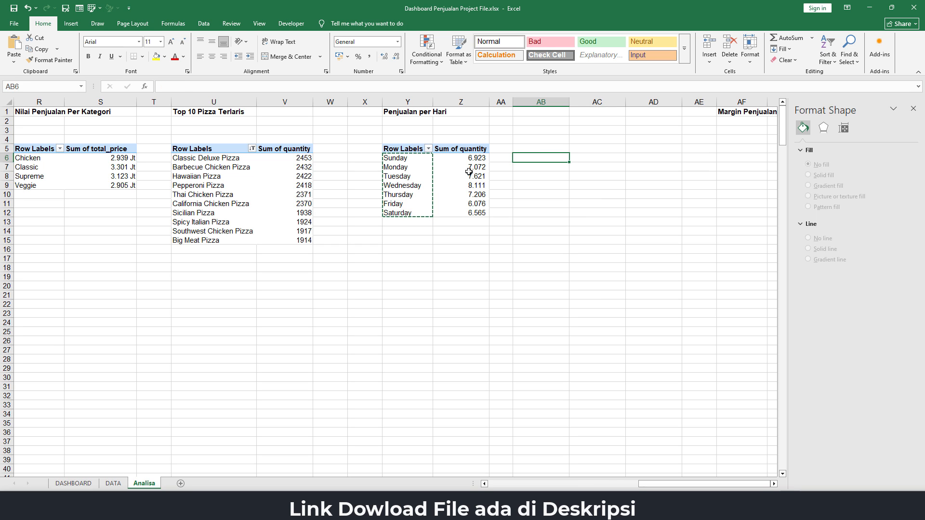
Try to insert a treemap chart from the PivotTable's day names and quantities in Y6:Z12.
left_click(404, 158)
left_click_drag(452, 167, 475, 214)
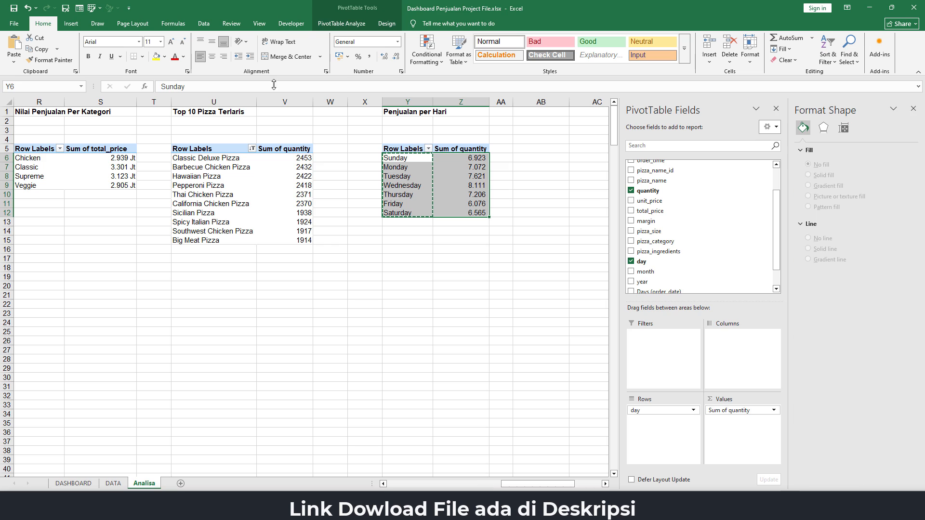
left_click(71, 23)
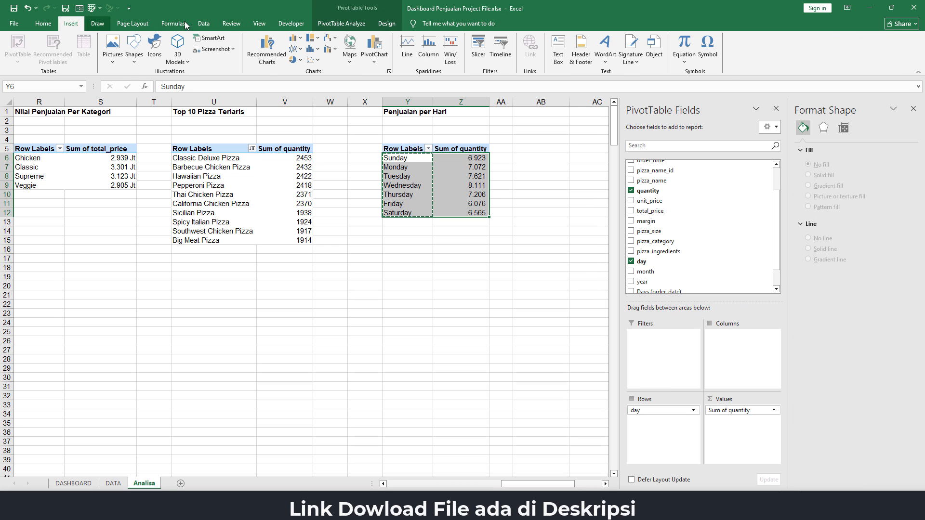
left_click(317, 38)
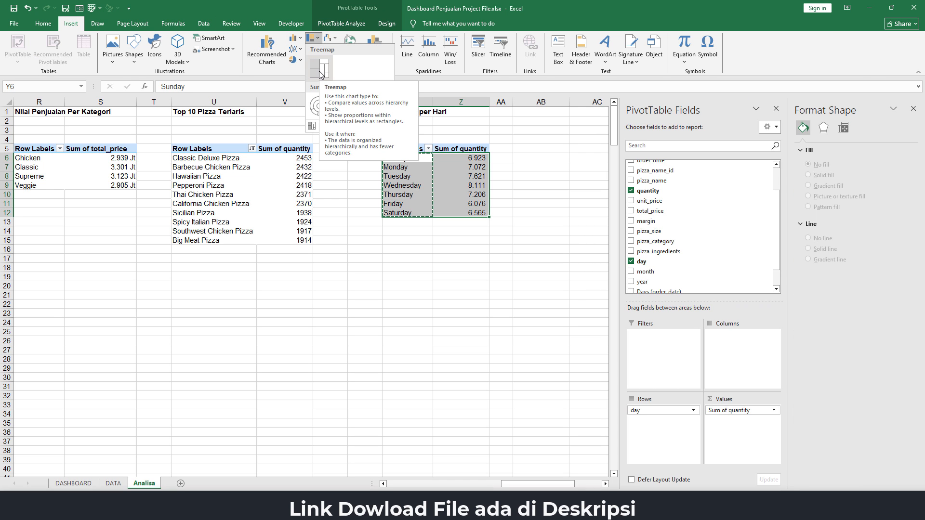
left_click(319, 70)
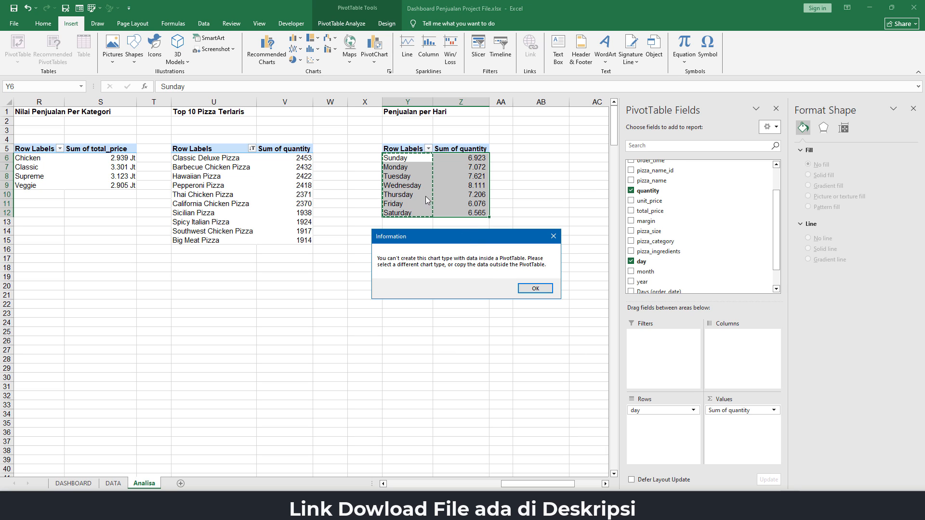
left_click(535, 288)
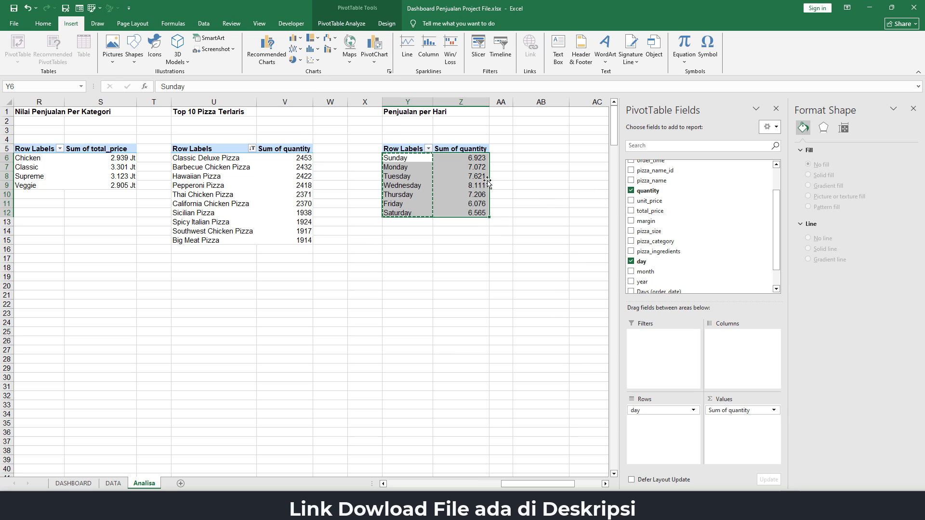
Paste the copied day names outside the PivotTable, starting at cell AB6.
left_click(515, 167)
left_click(527, 157)
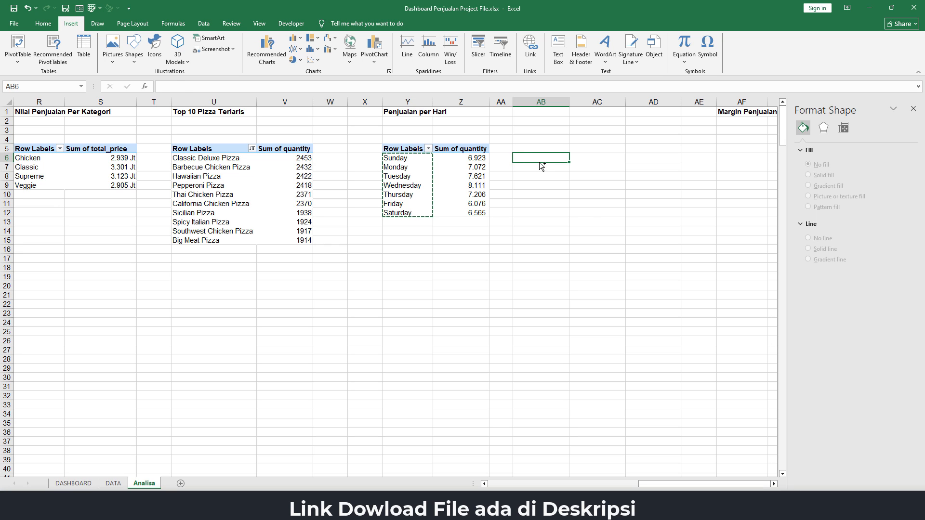
key("ctrl+v")
Enter the formula =IF(Z6="";"";Z6) in AC6 to reference Sunday's quantity beside the pasted day names.
left_click(598, 178)
left_click(597, 158)
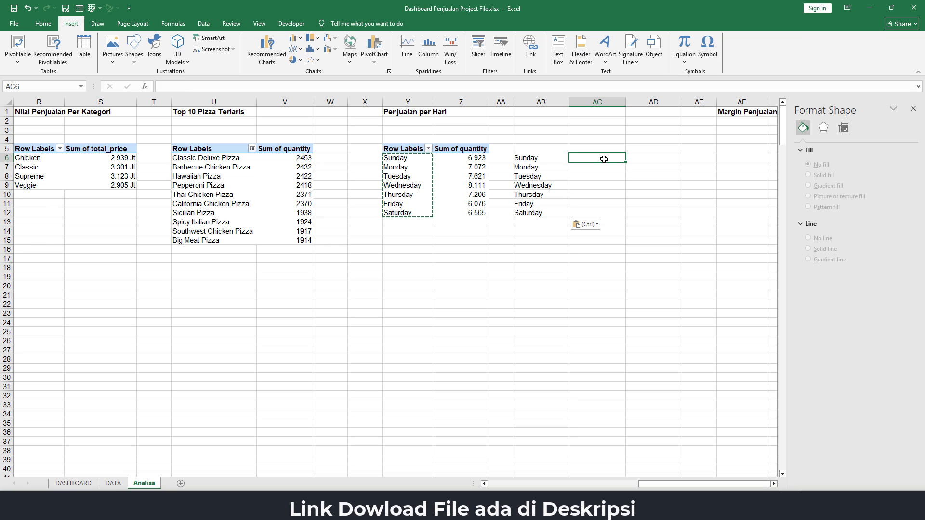
type("=")
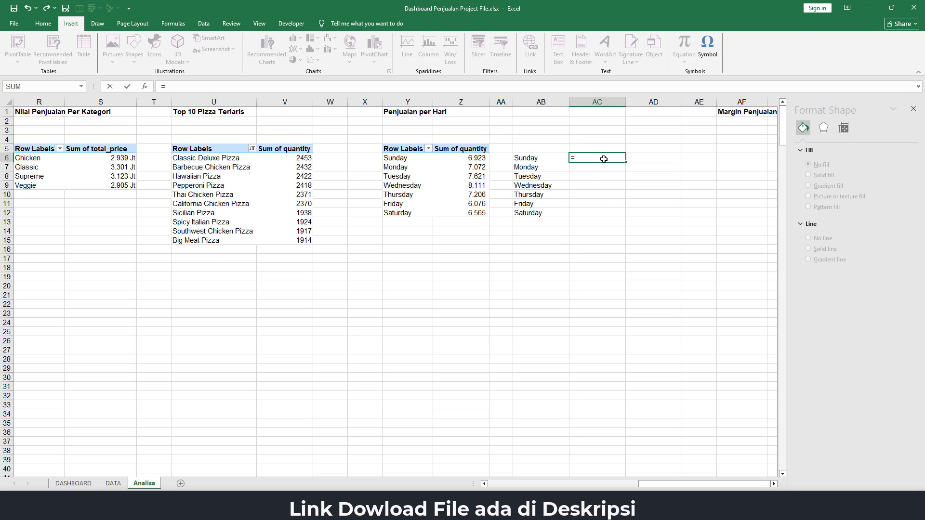
type("if")
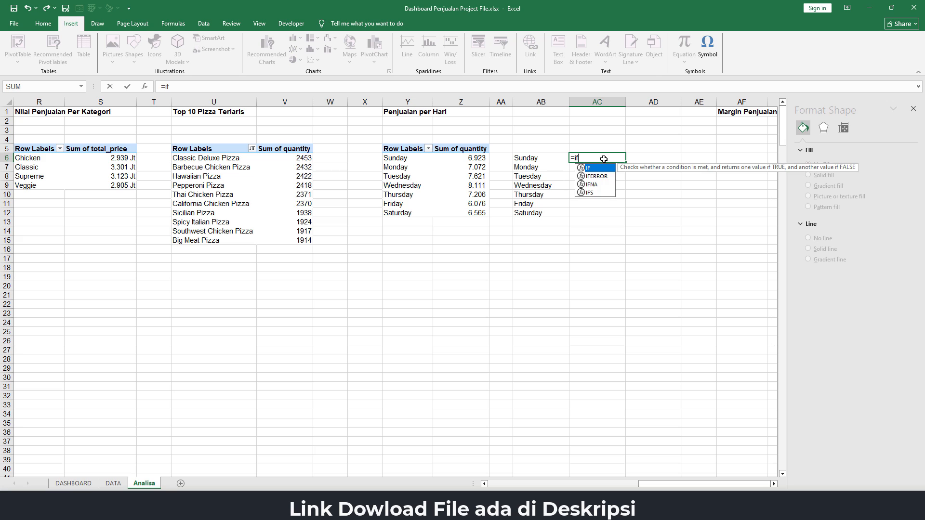
type("(")
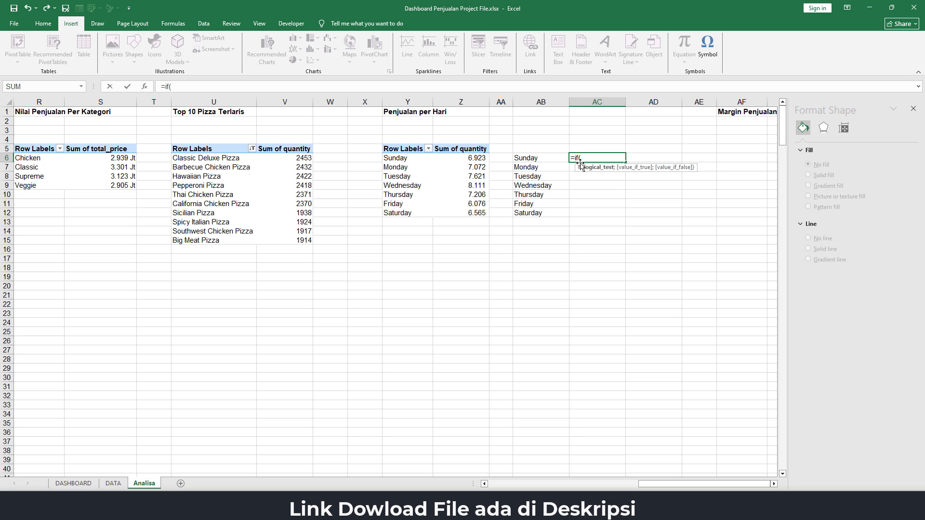
left_click(460, 158)
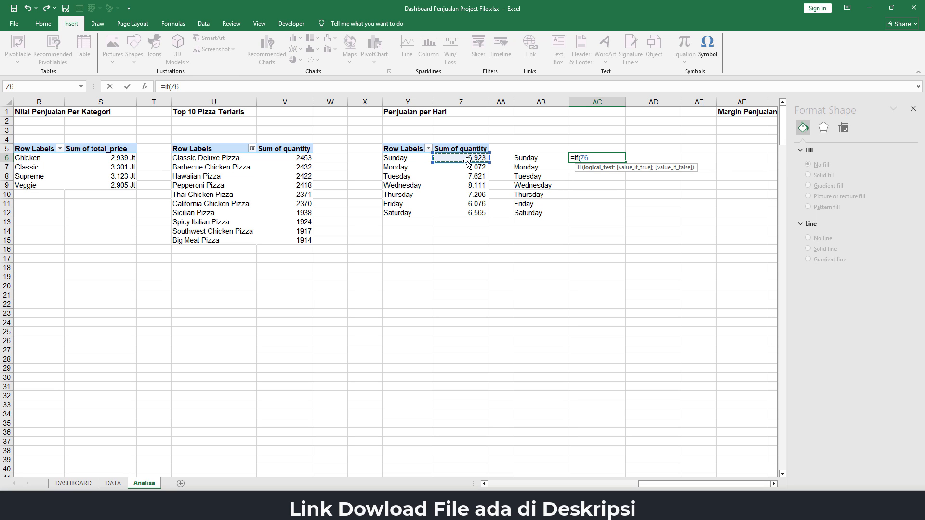
type(";")
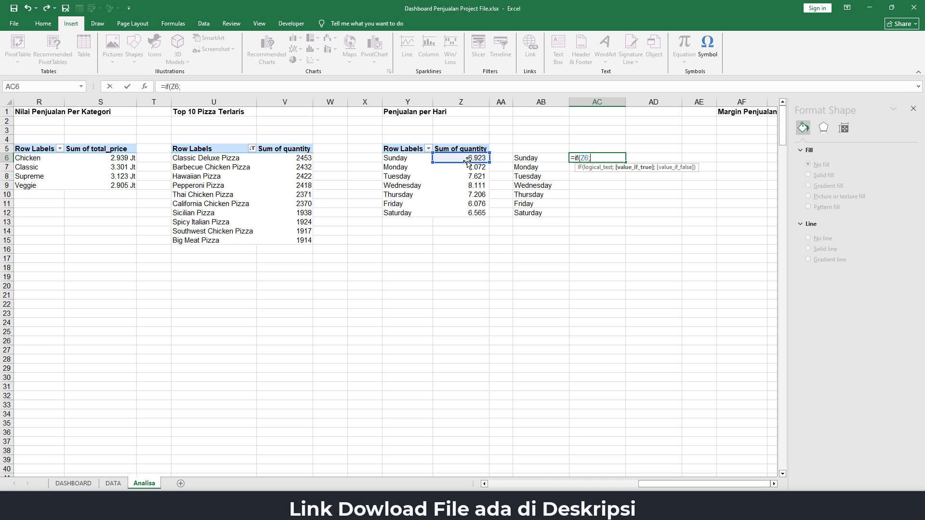
key("BackSpace")
type("=\"\";\"\";")
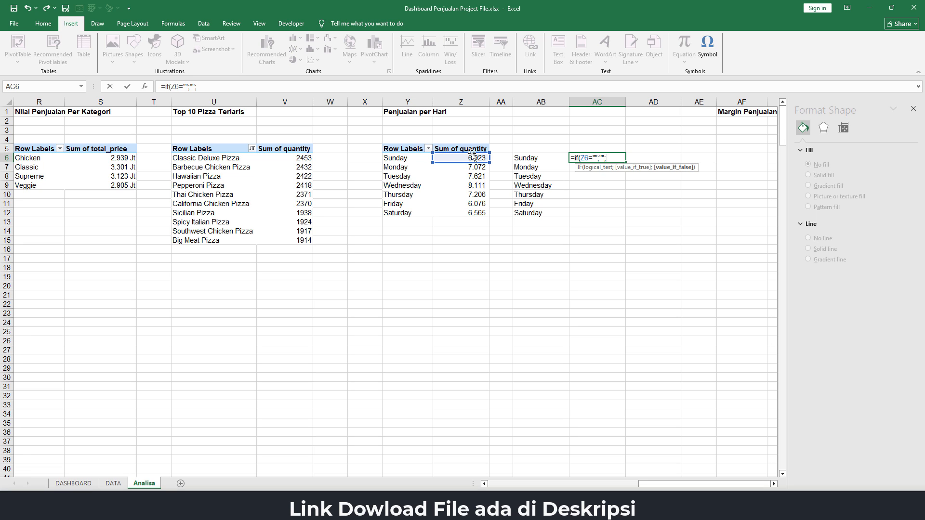
left_click(465, 157)
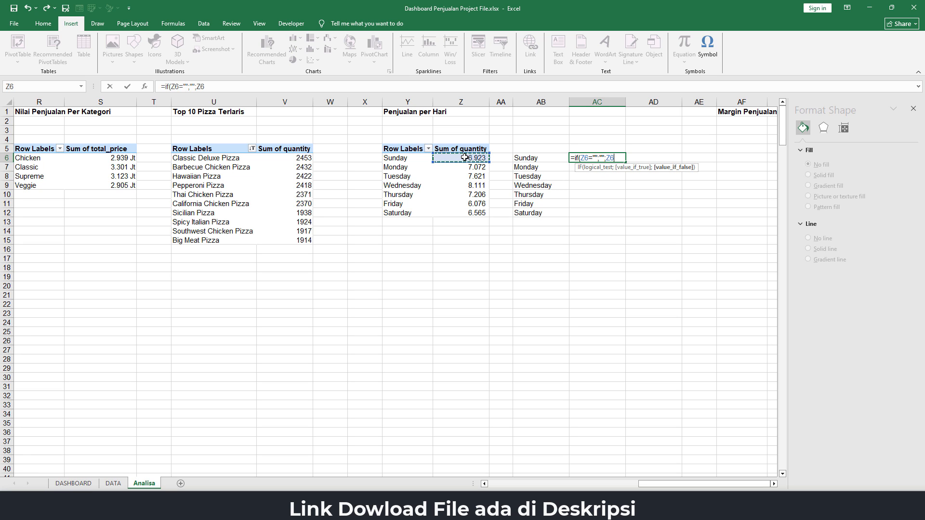
type(")")
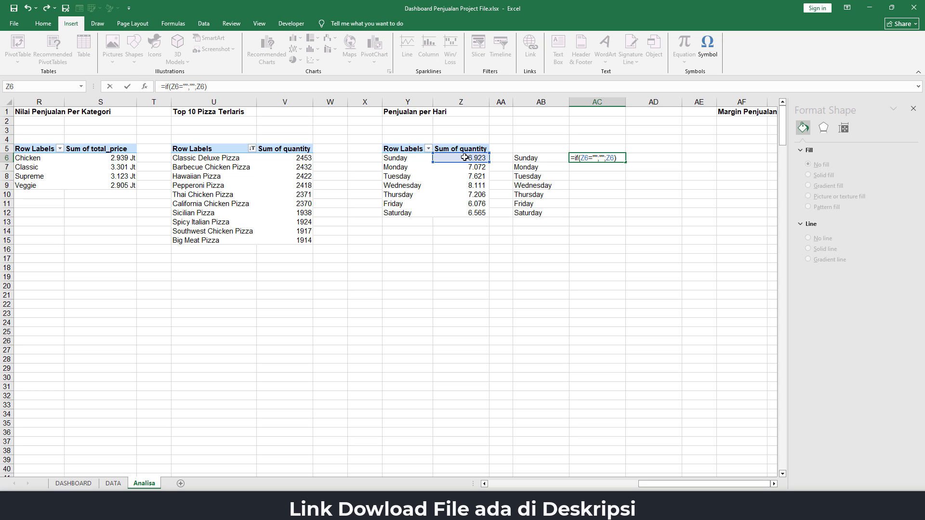
key("Return")
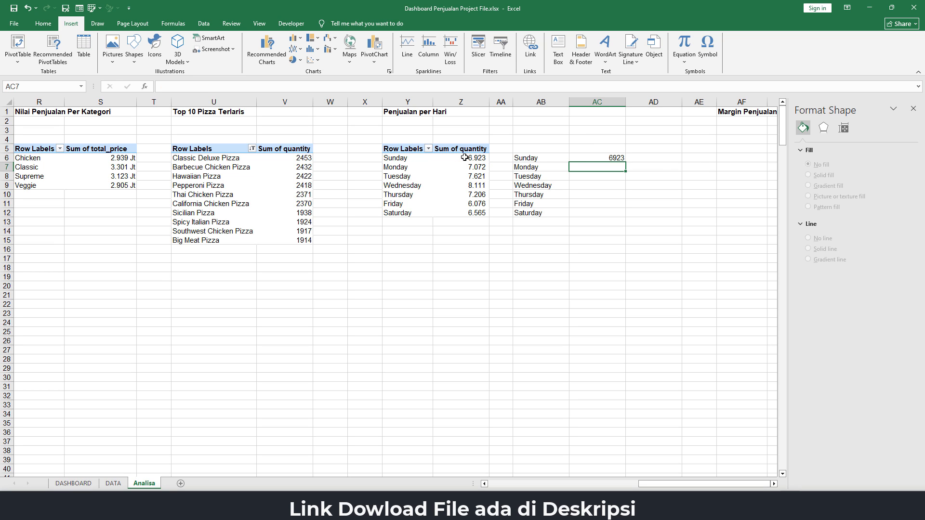
Close the PivotTable Fields and Format Shape panes.
left_click(615, 153)
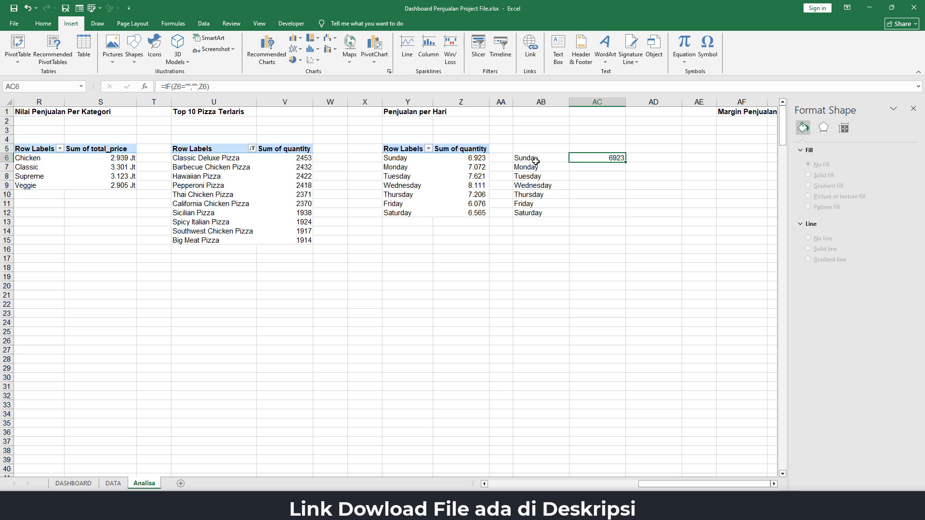
left_click(458, 157)
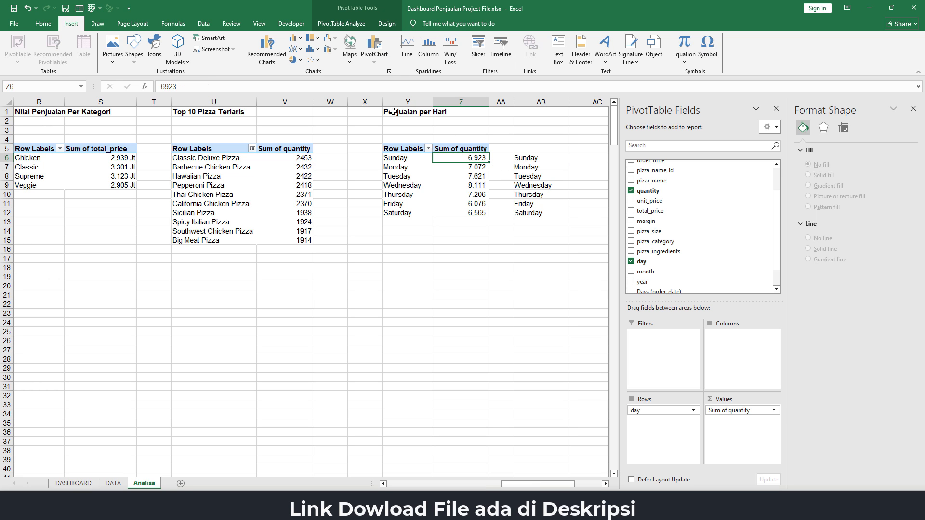
left_click(776, 108)
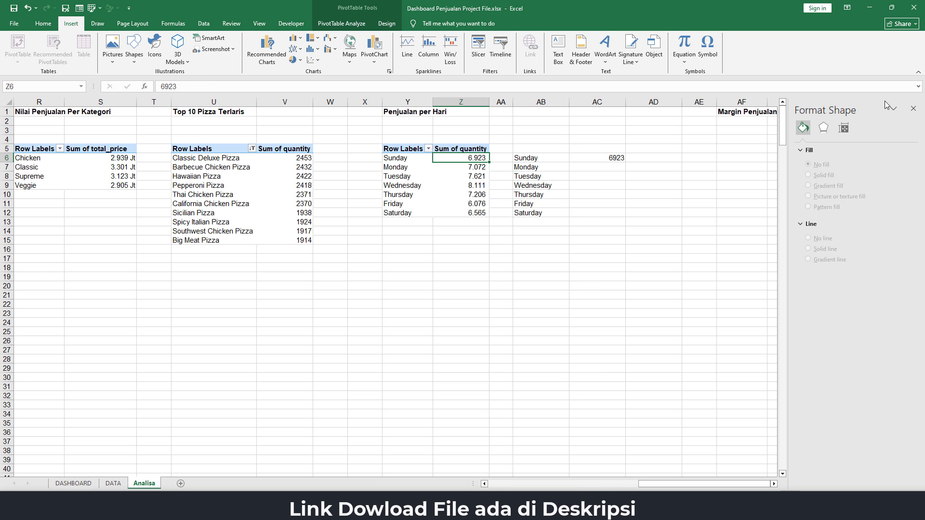
left_click(914, 108)
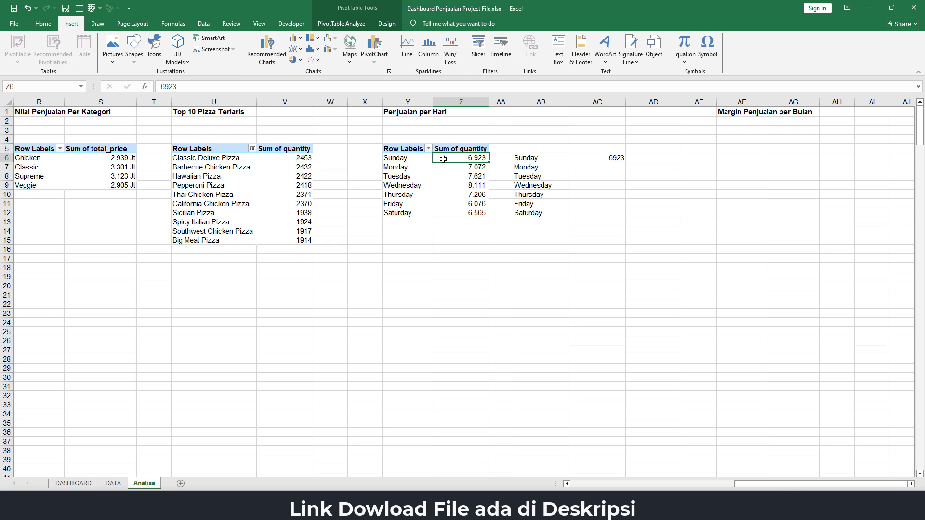
Show the field list again for the Penjualan per Hari PivotTable.
left_click(401, 160)
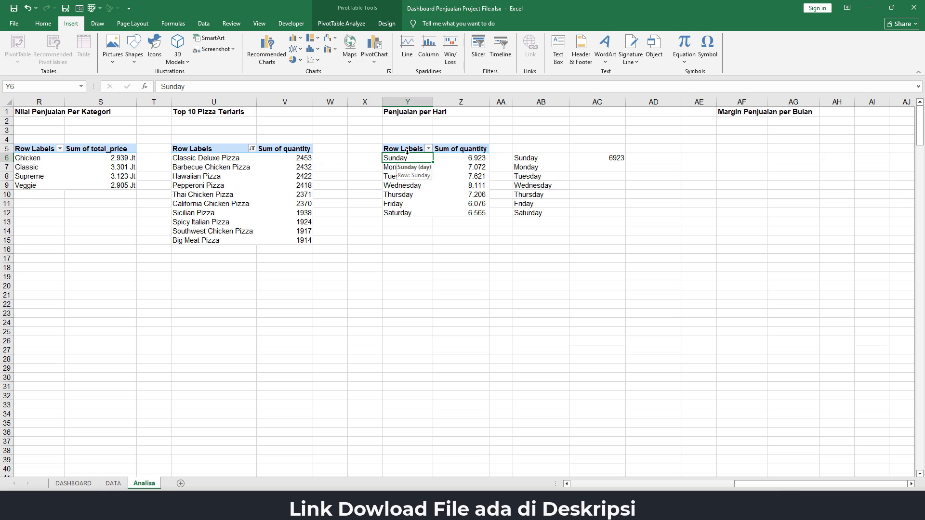
left_click(405, 149)
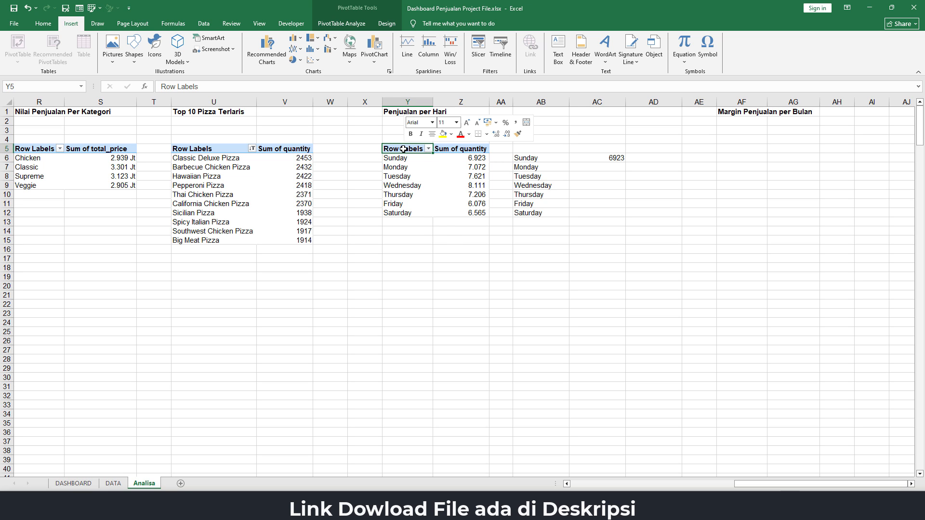
right_click(404, 149)
left_click(436, 233)
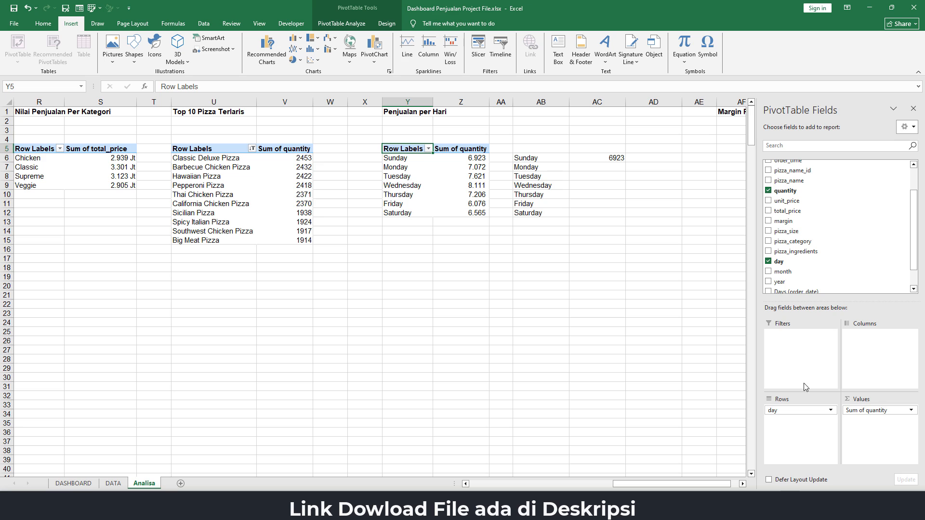
Fill the IF formula from AC6 down through AC12 for all seven days.
left_click(610, 160)
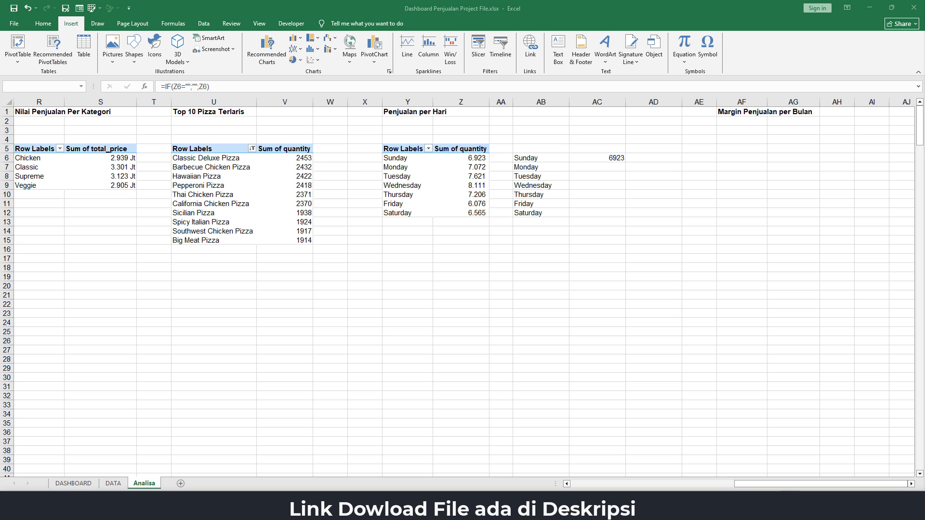
left_click(584, 159)
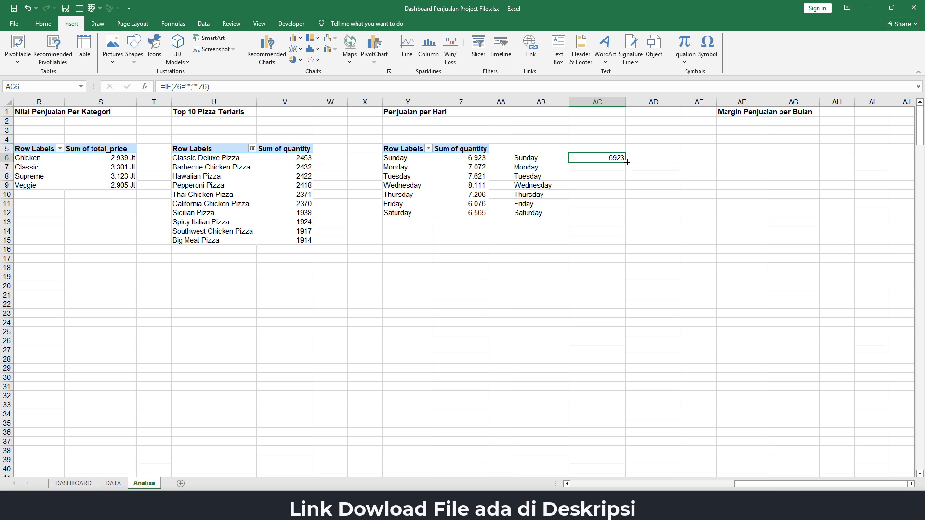
left_click_drag(627, 161, 625, 213)
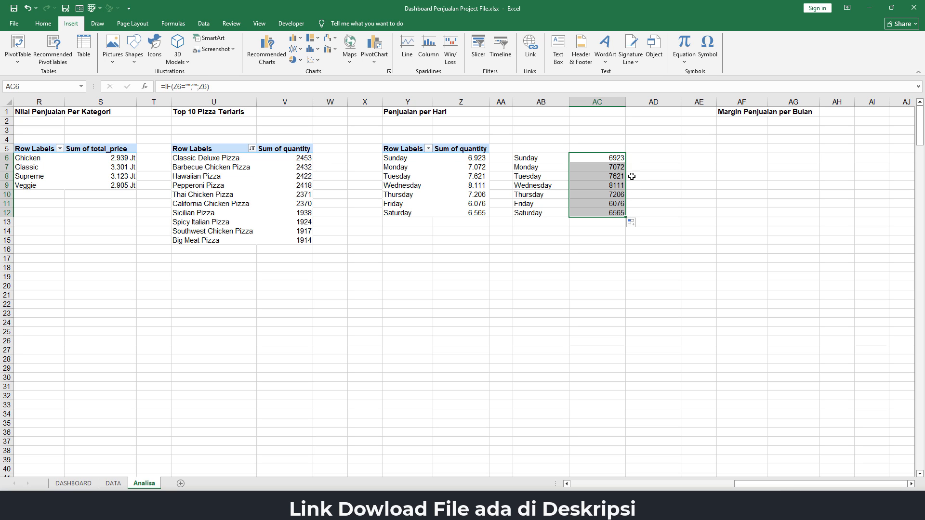
left_click(657, 178)
Insert a treemap chart from the day names and quantities in AB6:AC12.
left_click_drag(530, 156, 602, 212)
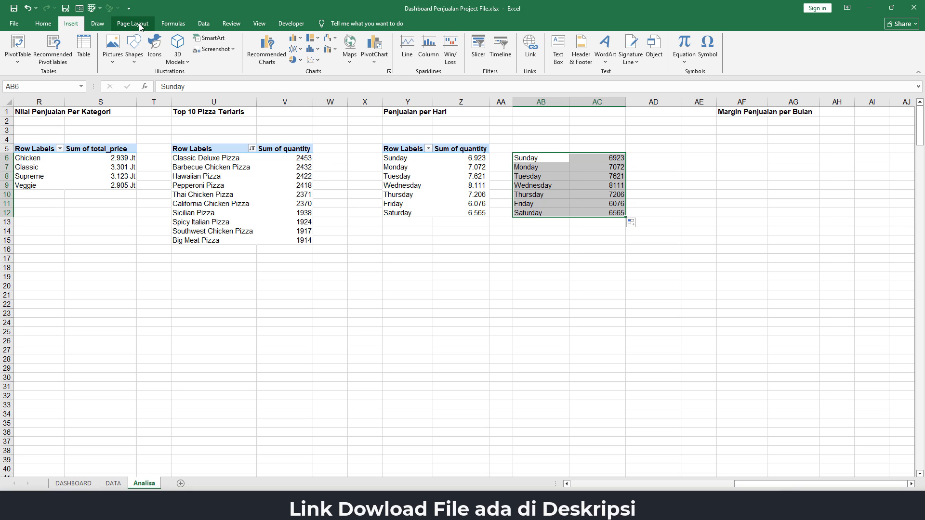
left_click(316, 40)
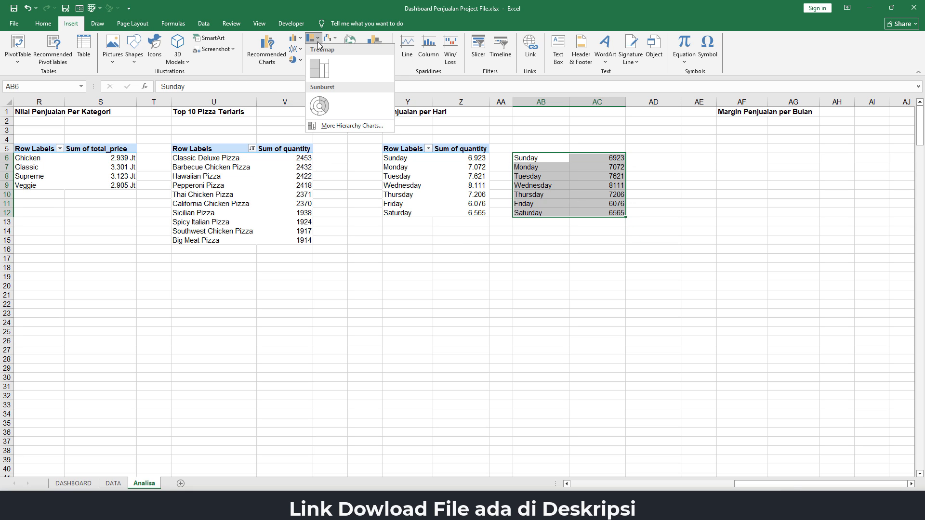
left_click(319, 68)
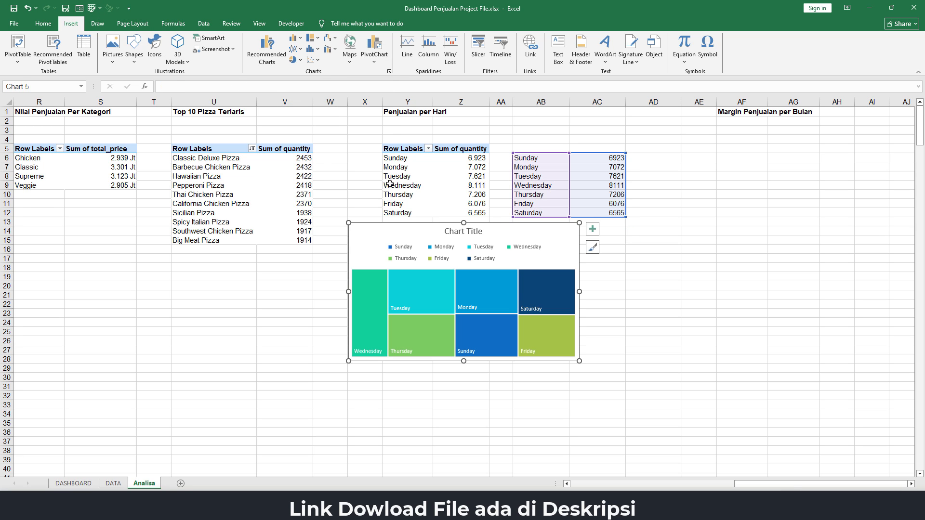
Delete the chart title and the legend from the daily sales treemap.
left_click(465, 235)
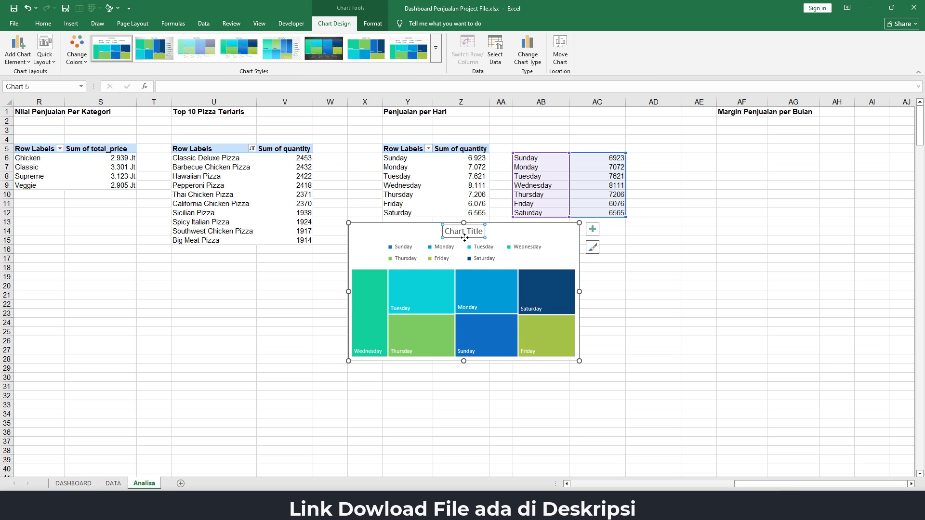
key("Delete")
left_click(444, 248)
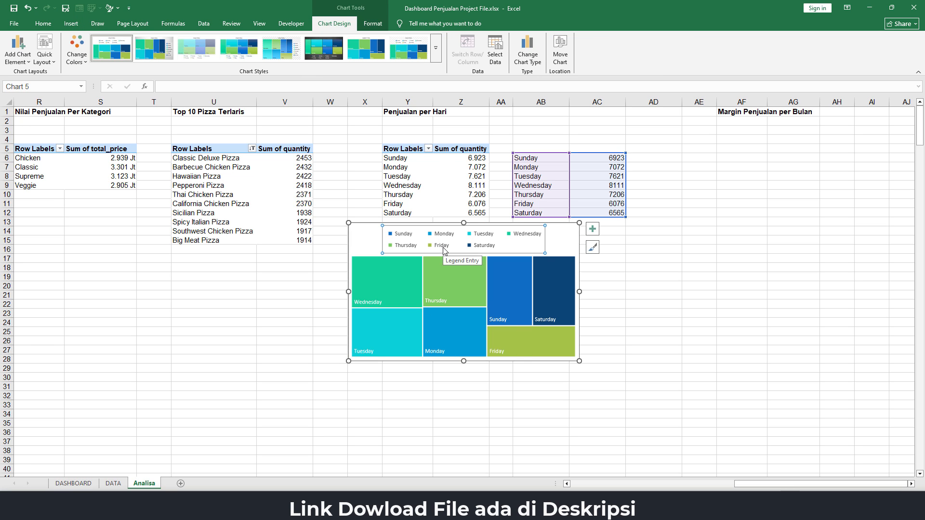
key("Delete")
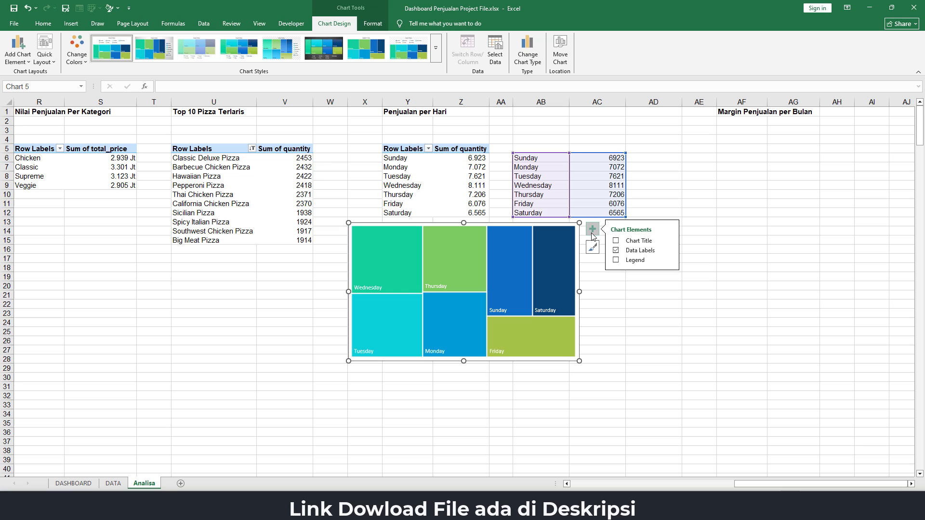
Include the value alongside the category name in the treemap's data labels.
left_click(669, 250)
left_click(714, 276)
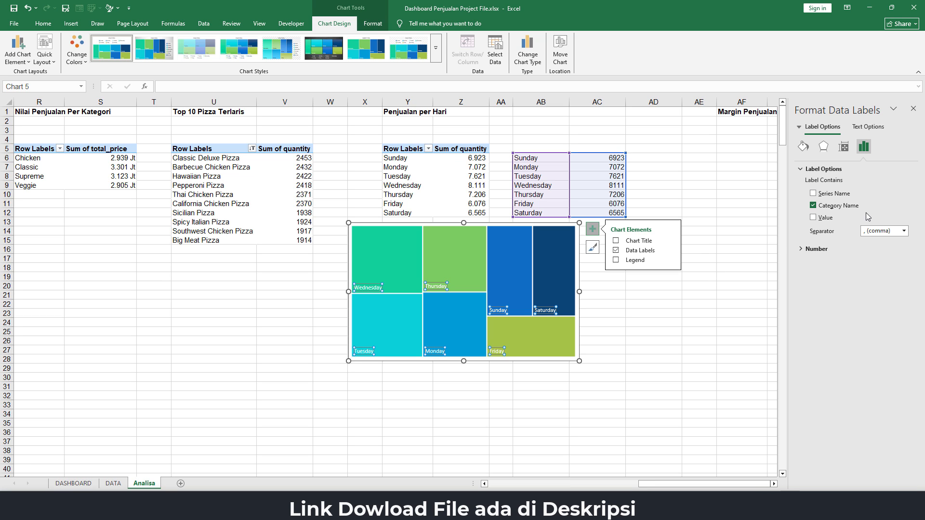
left_click(825, 219)
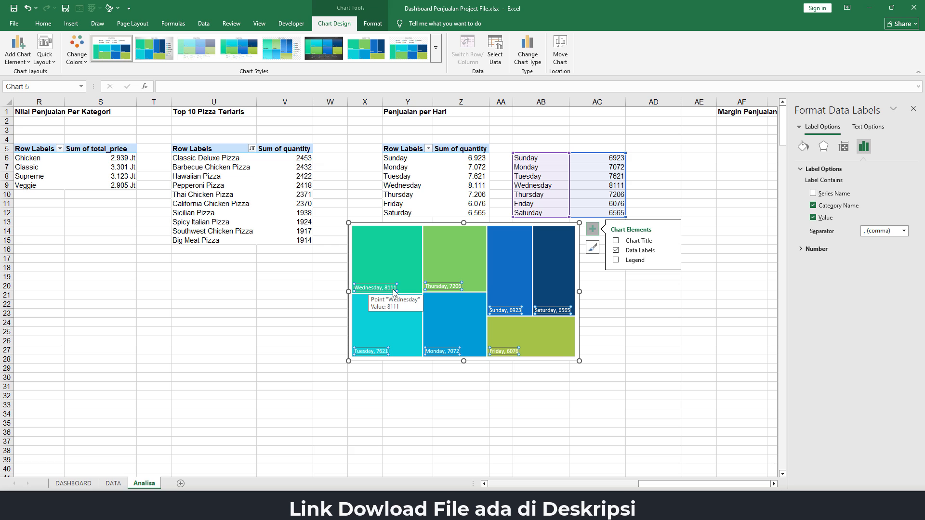
left_click(671, 304)
Fill only the Saturday tile of the treemap with the dark crimson recent color.
left_click(554, 263)
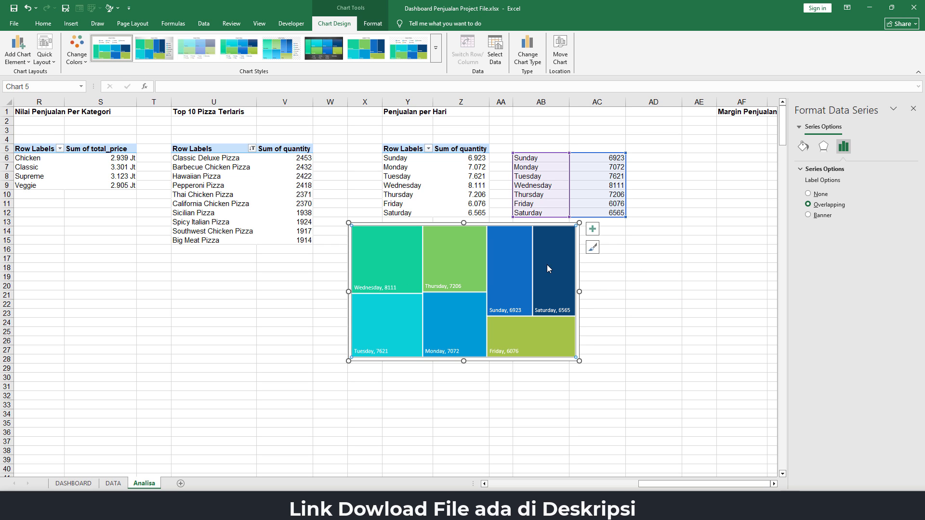
left_click(554, 260)
left_click(803, 146)
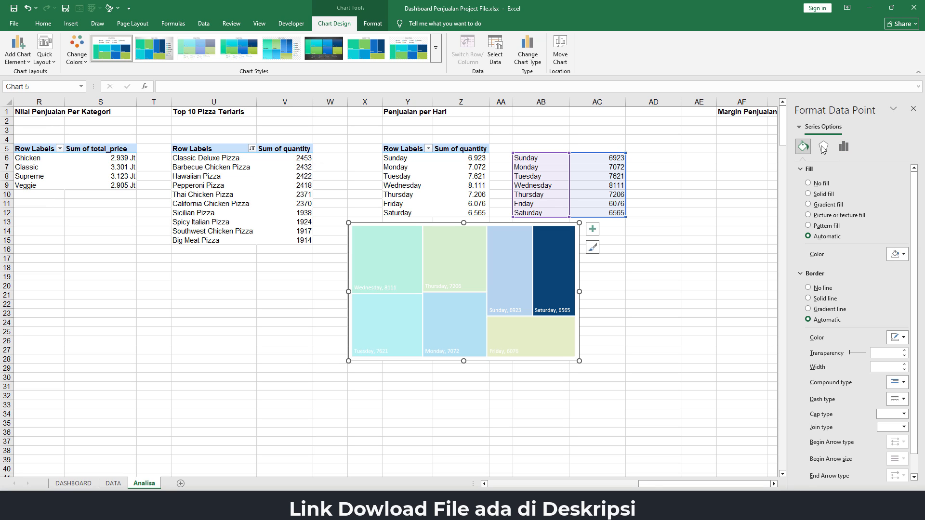
left_click(904, 255)
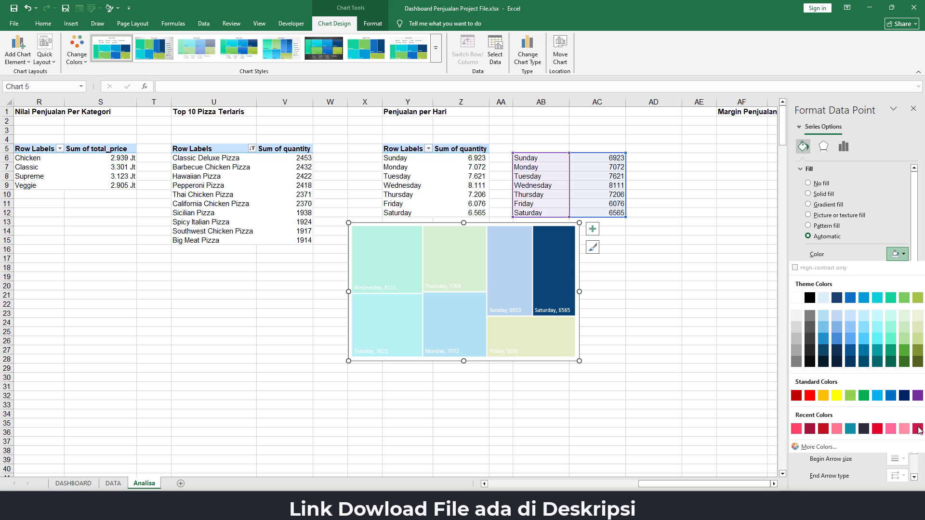
left_click(810, 428)
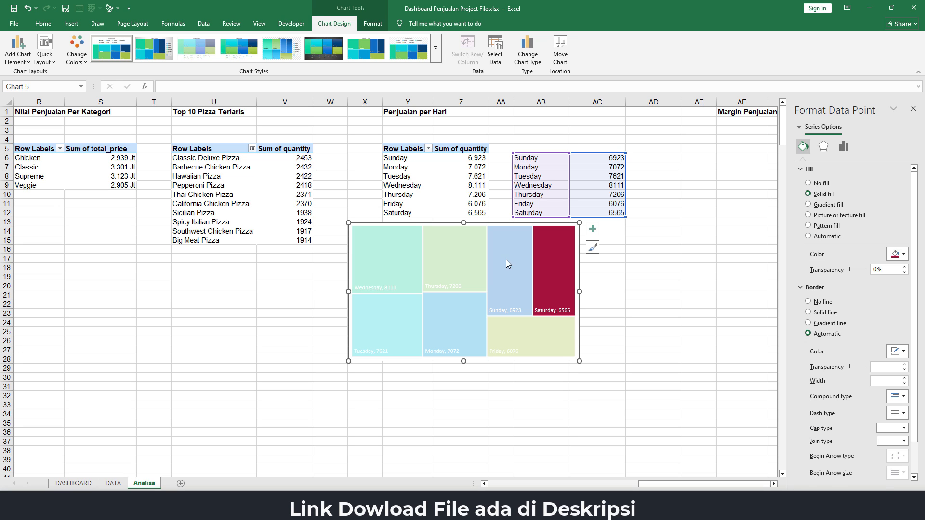
Fill only the Monday tile of the treemap with the bright red recent color.
left_click(464, 321)
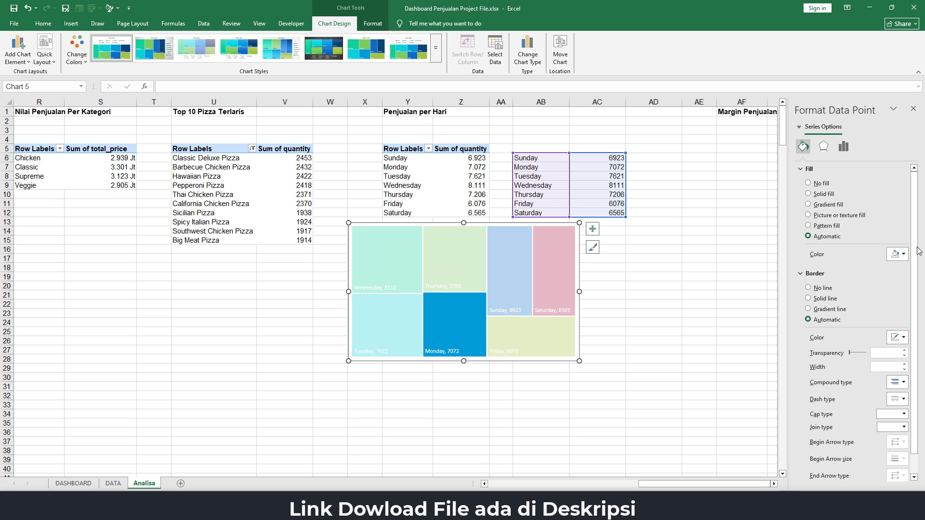
left_click(905, 260)
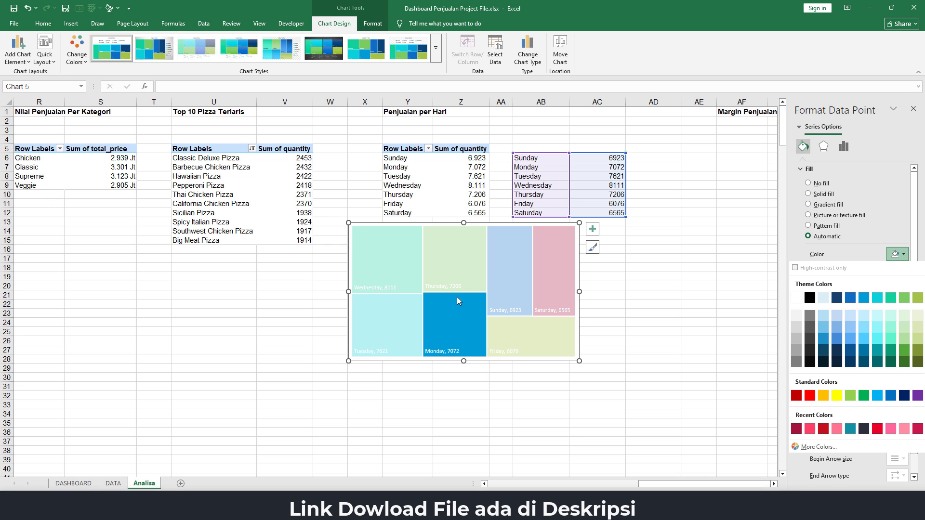
left_click(465, 312)
left_click(464, 312)
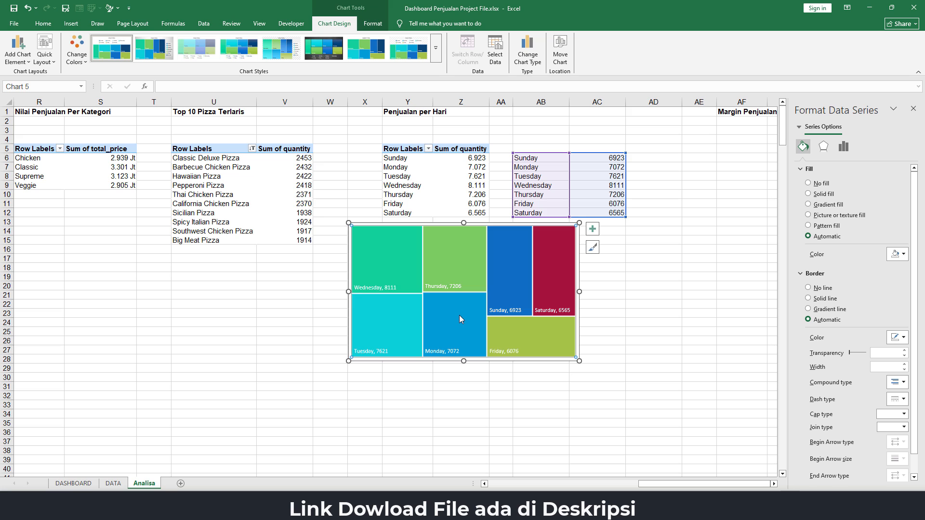
left_click(459, 315)
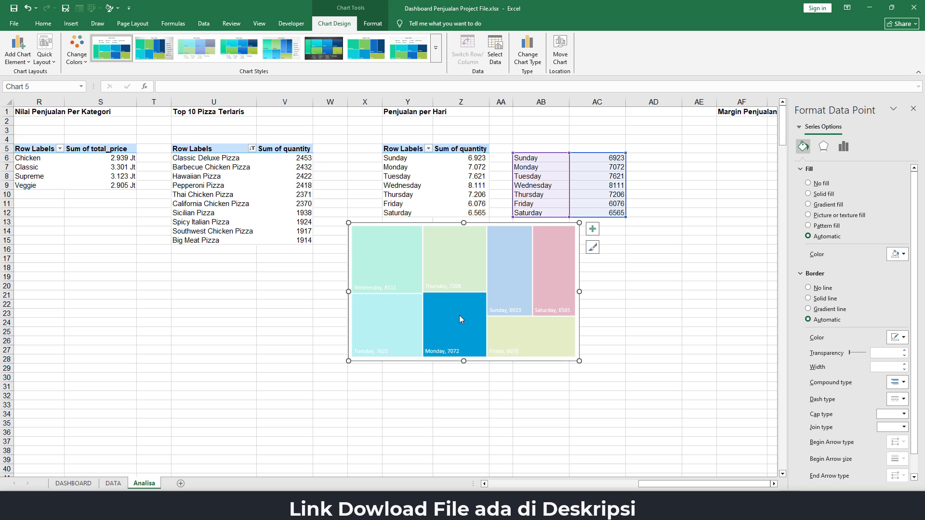
left_click(903, 254)
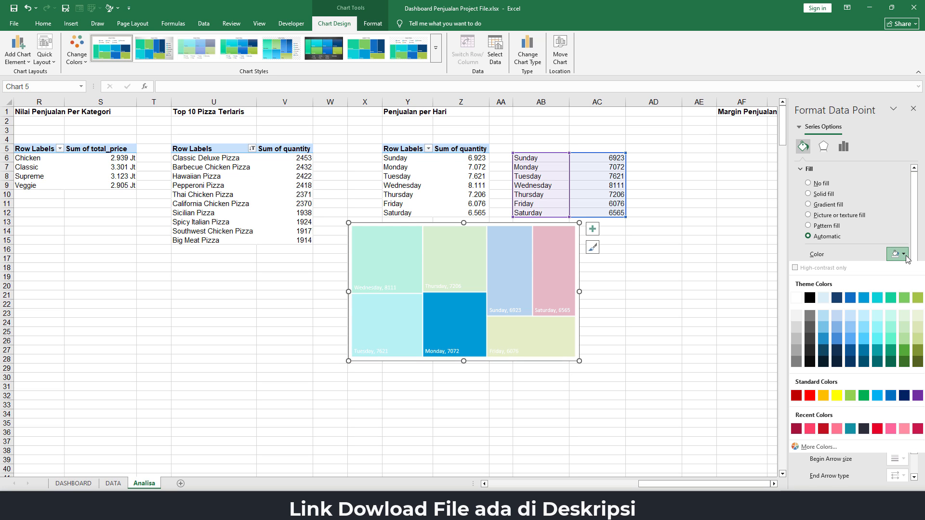
left_click(878, 428)
left_click(627, 304)
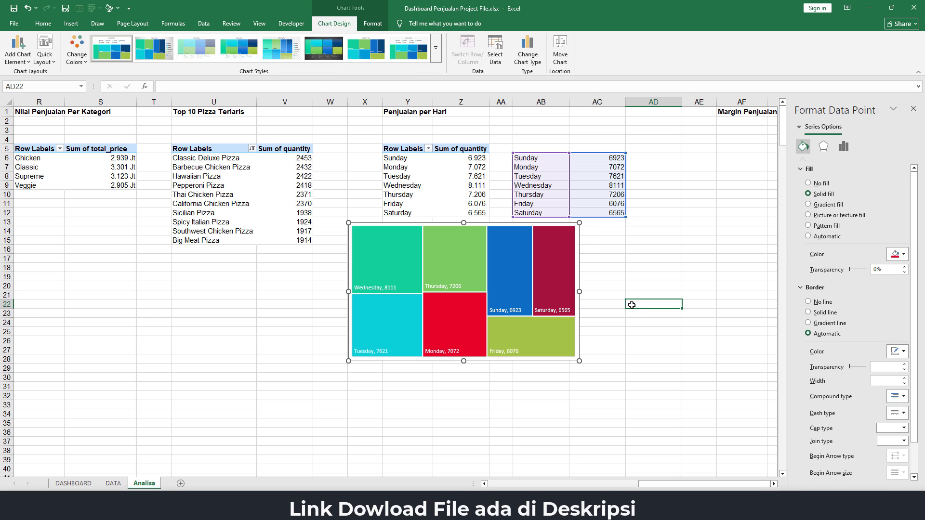
Fill only the Sunday tile of the treemap with the dark red recent color.
left_click(510, 264)
left_click(510, 265)
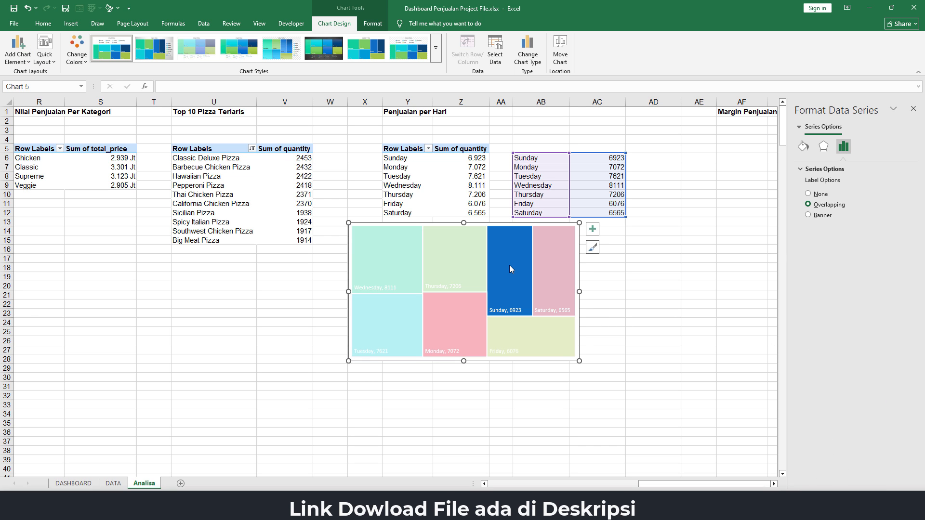
left_click(804, 146)
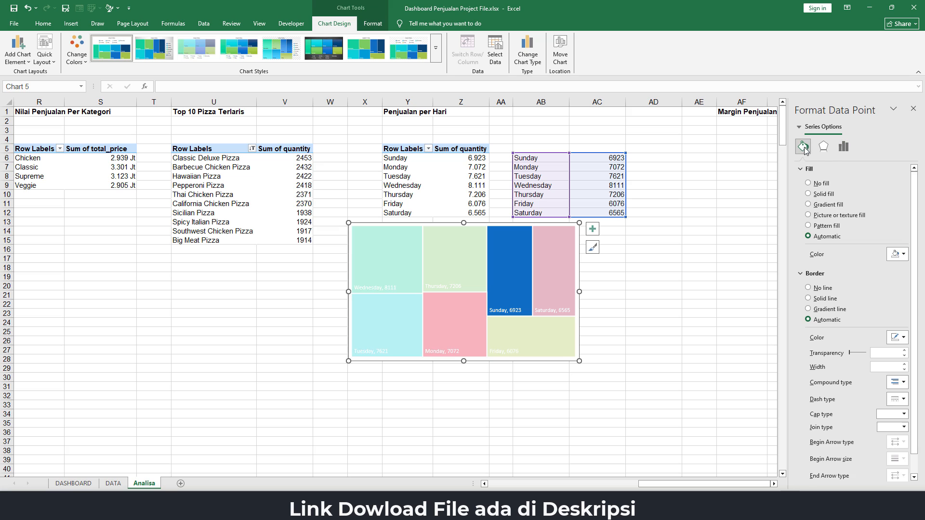
left_click(905, 255)
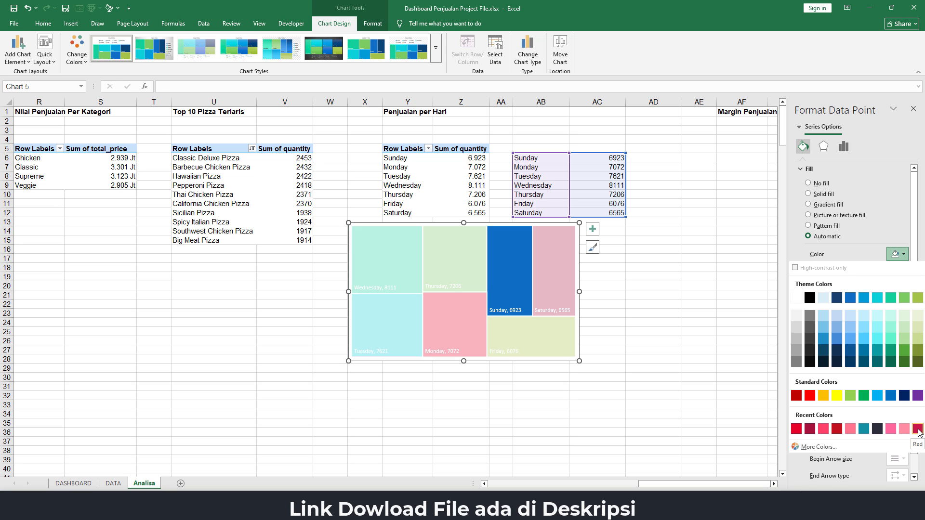
left_click(837, 429)
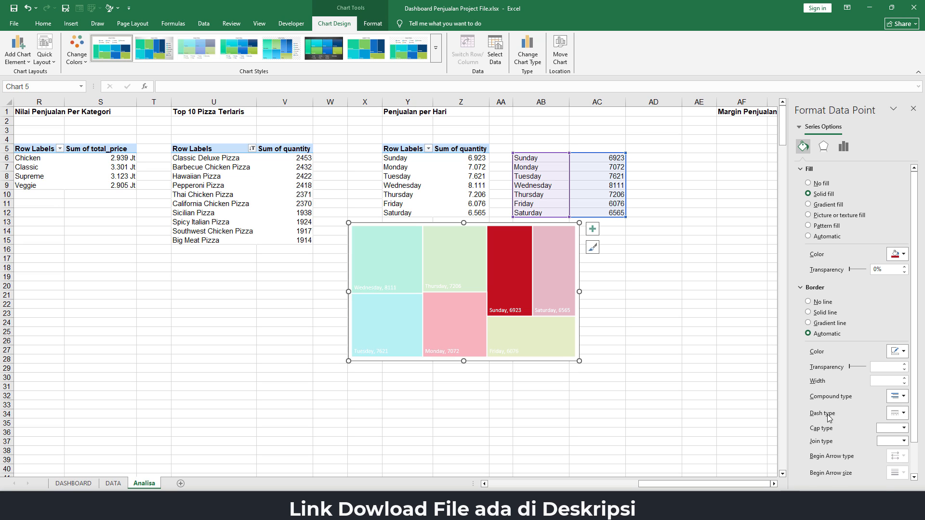
Fill the Thursday tile with the rose pink recent color and the Wednesday tile with the bright red one.
left_click(465, 266)
left_click(904, 255)
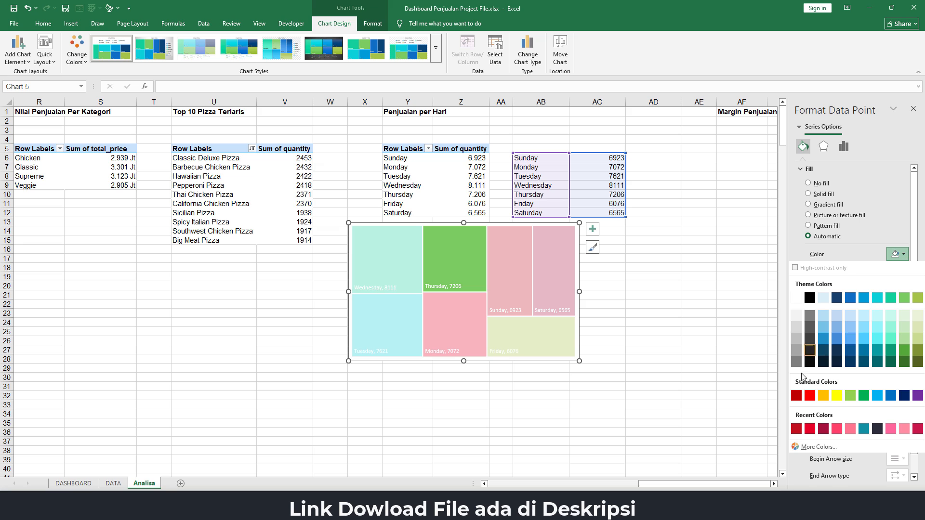
left_click(890, 429)
left_click(389, 268)
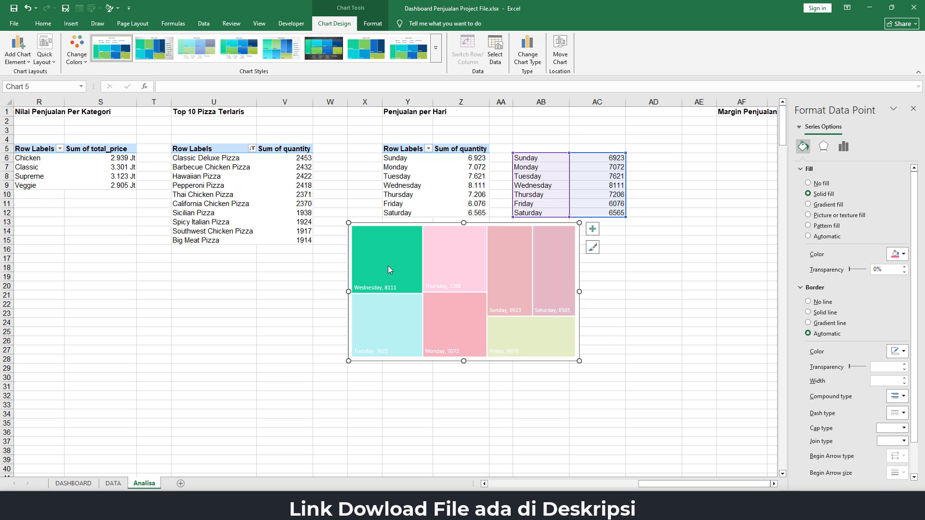
left_click(904, 255)
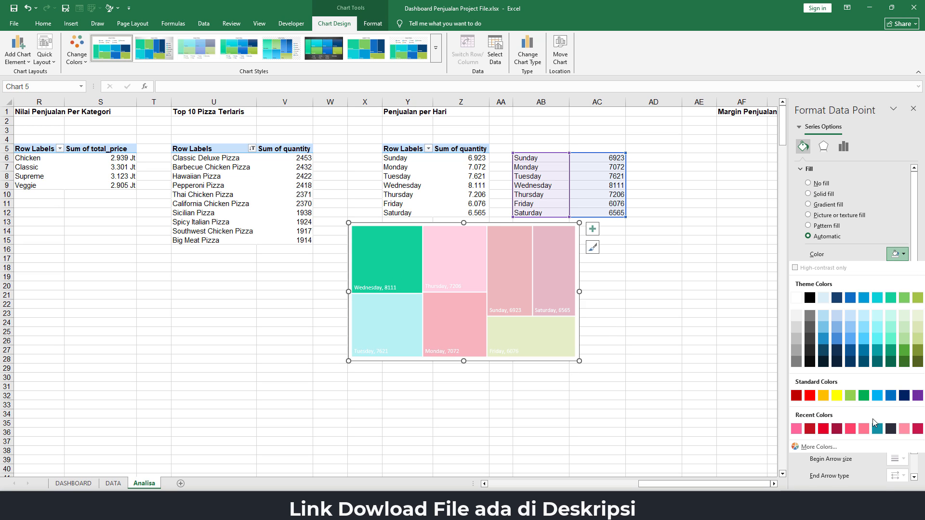
left_click(824, 429)
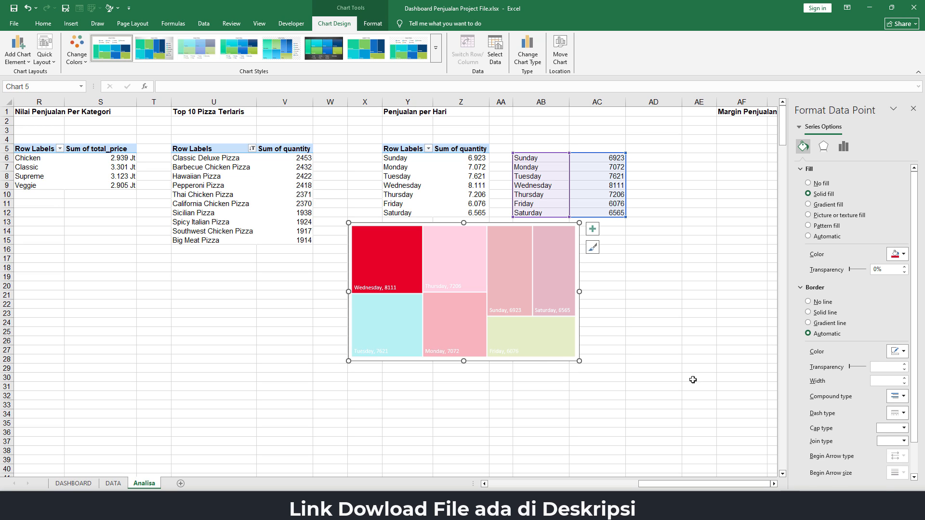
Fill the Tuesday tile with the light pink recent color and the Friday tile with the rose pink one.
left_click(390, 345)
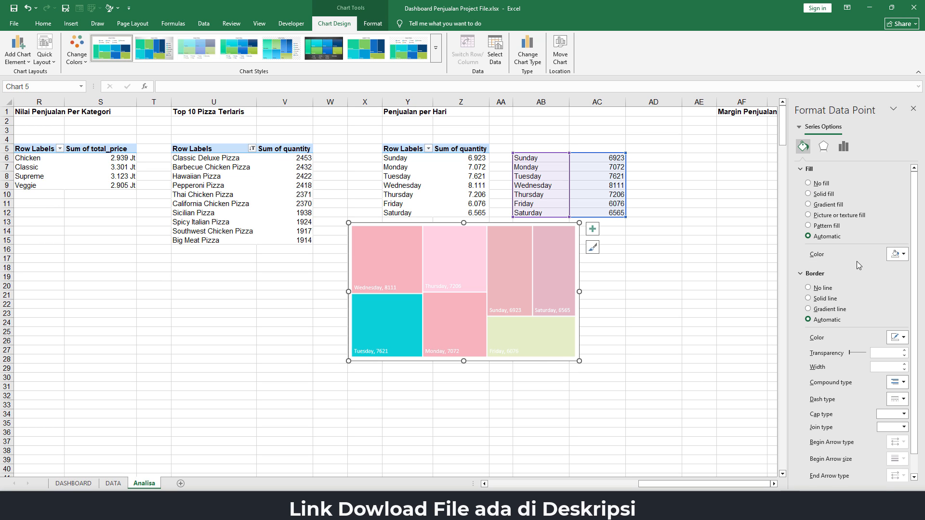
left_click(904, 255)
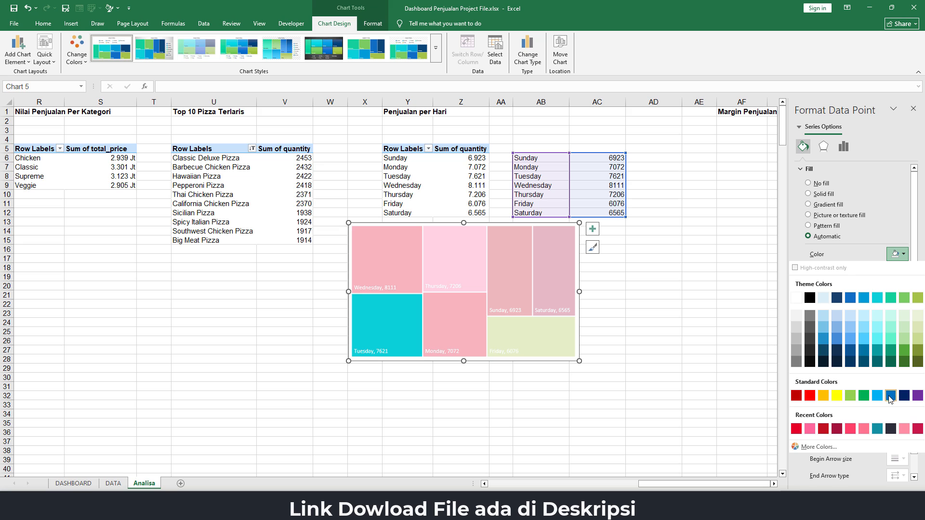
left_click(905, 429)
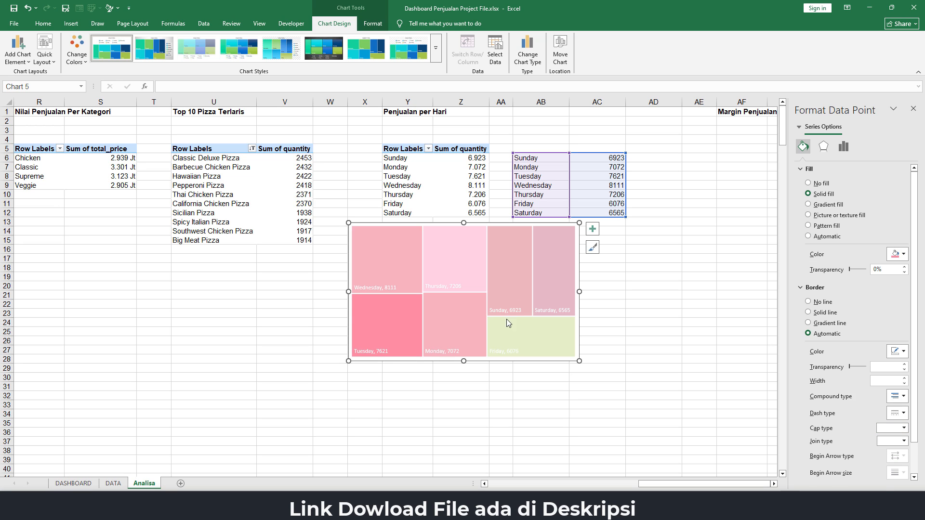
left_click(540, 338)
left_click(901, 255)
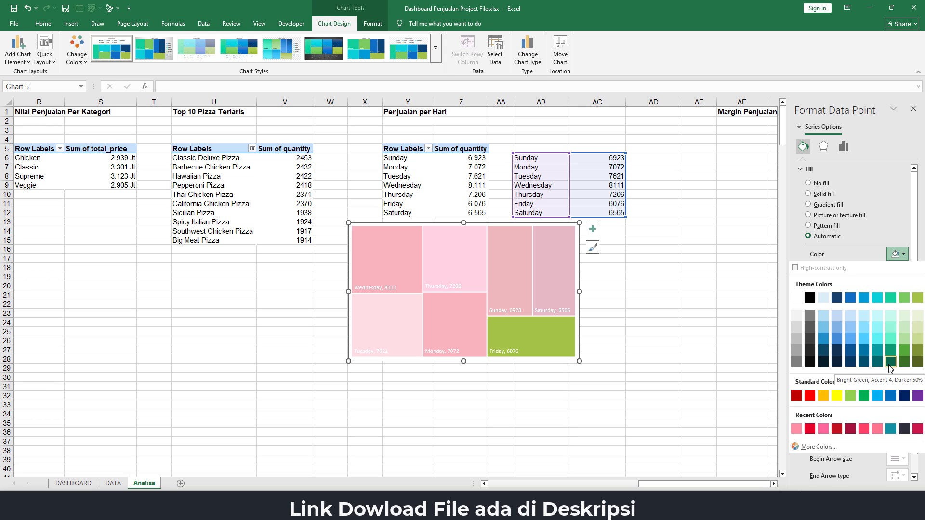
left_click(824, 429)
left_click(650, 337)
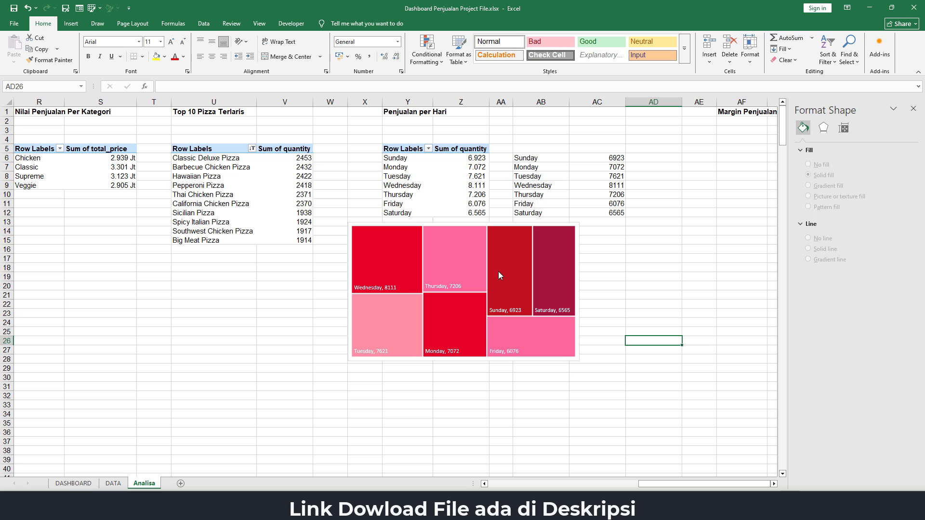
Recolor the treemap's Monday tile with the crimson recent color.
left_click(457, 328)
left_click(458, 330)
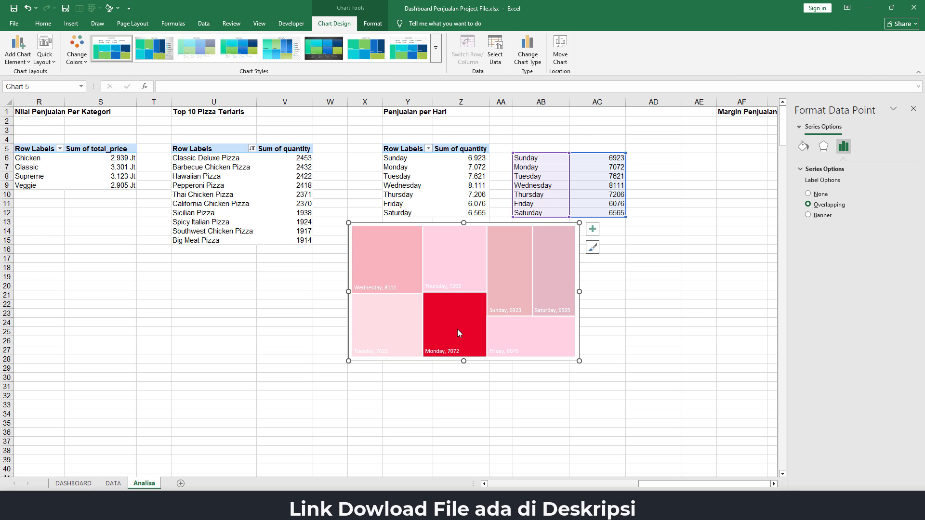
left_click(803, 146)
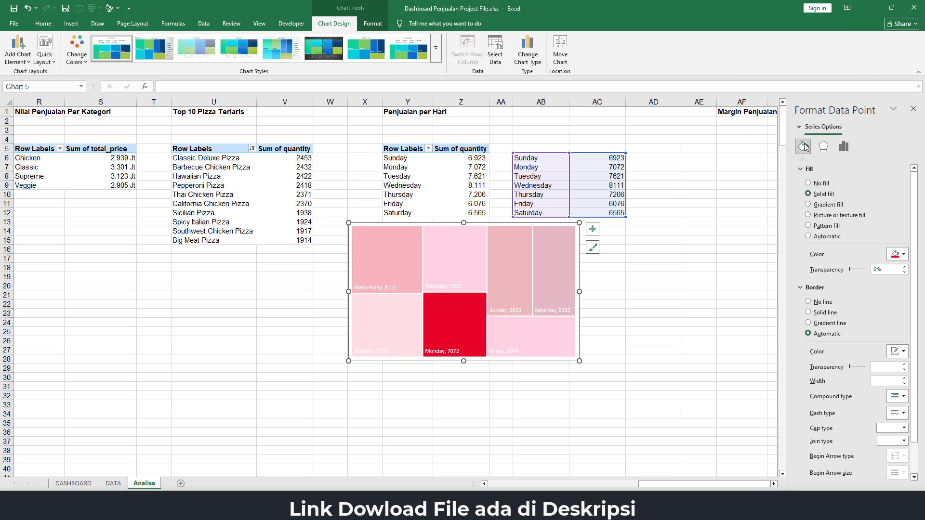
left_click(904, 254)
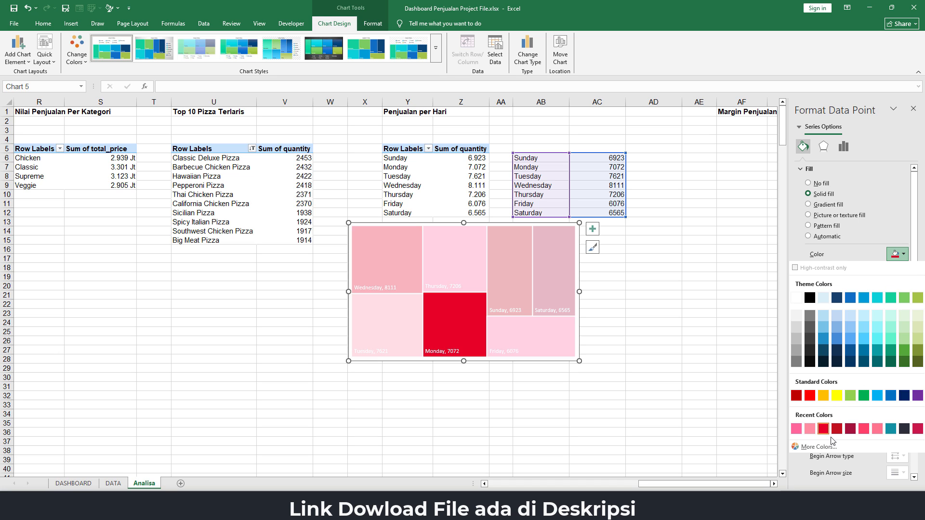
left_click(918, 429)
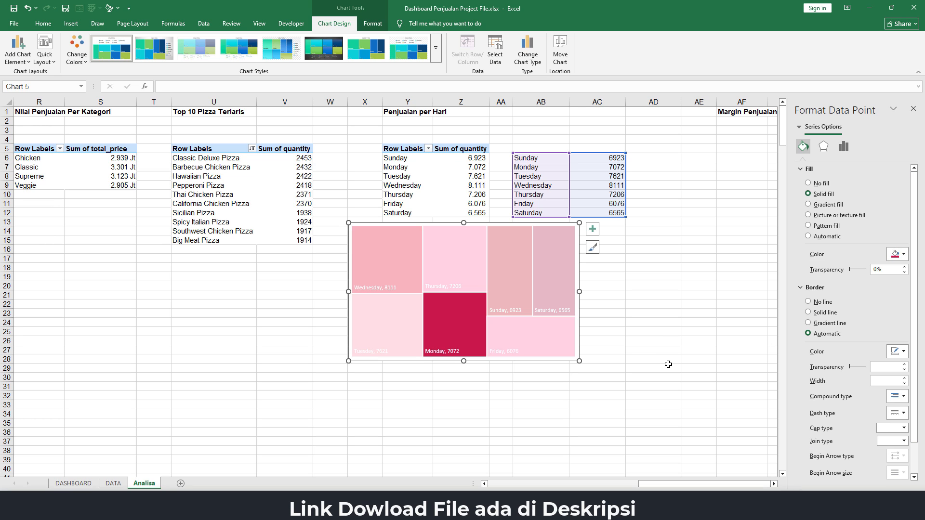
left_click(668, 357)
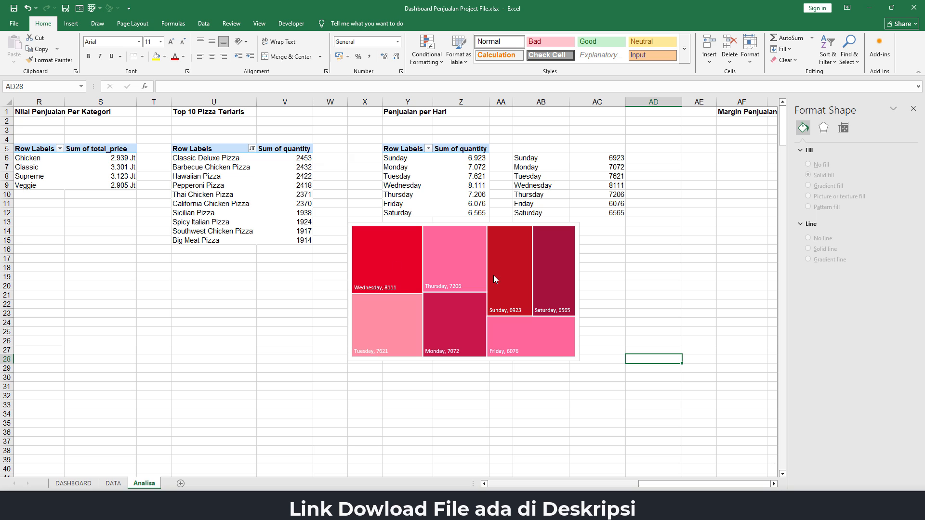
Recolor the treemap's Friday tile with the light pink recent color.
left_click(548, 343)
left_click(549, 343)
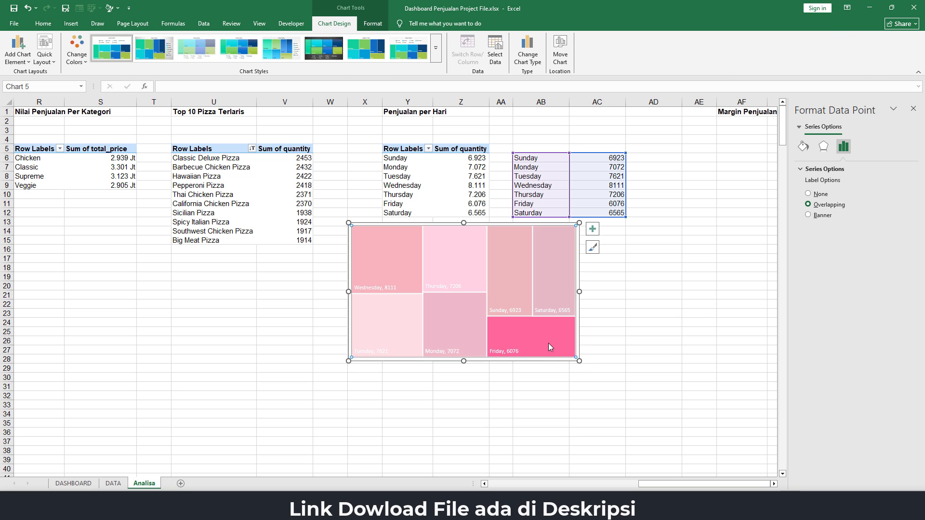
left_click(803, 146)
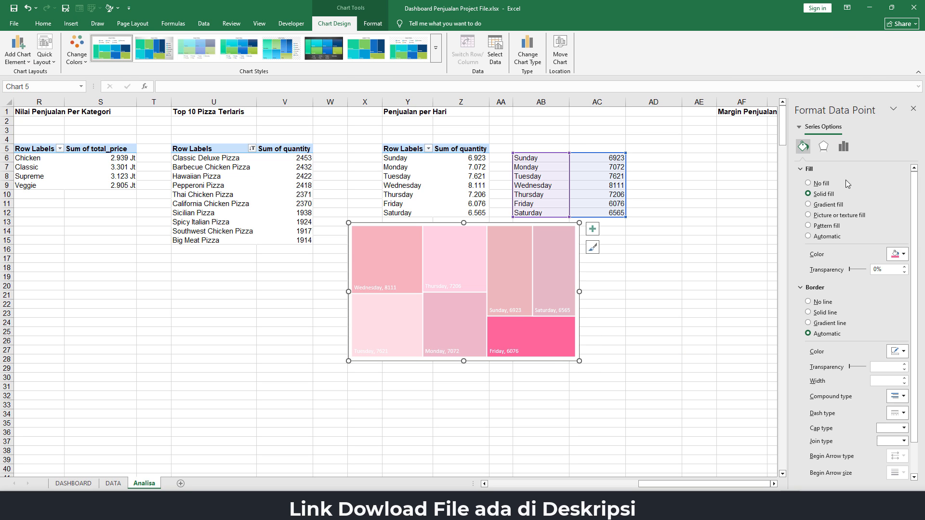
left_click(903, 254)
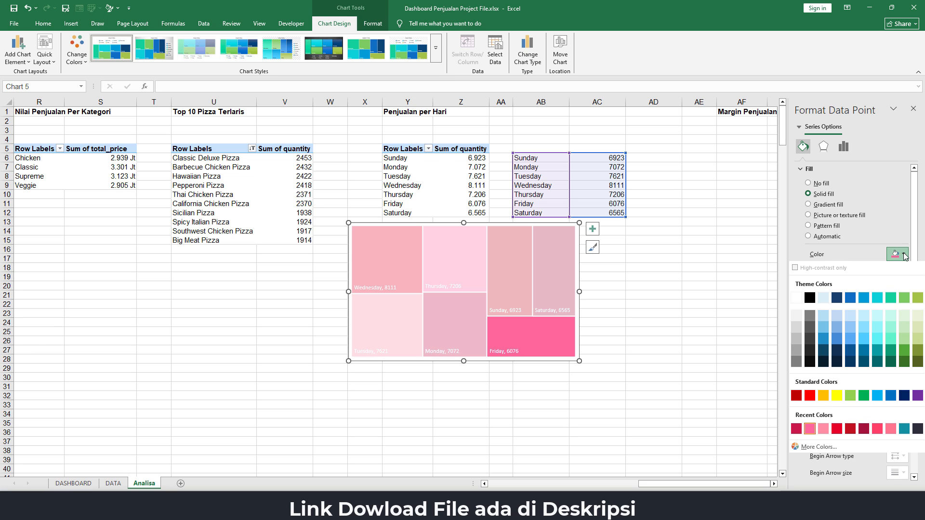
left_click(825, 429)
left_click(646, 351)
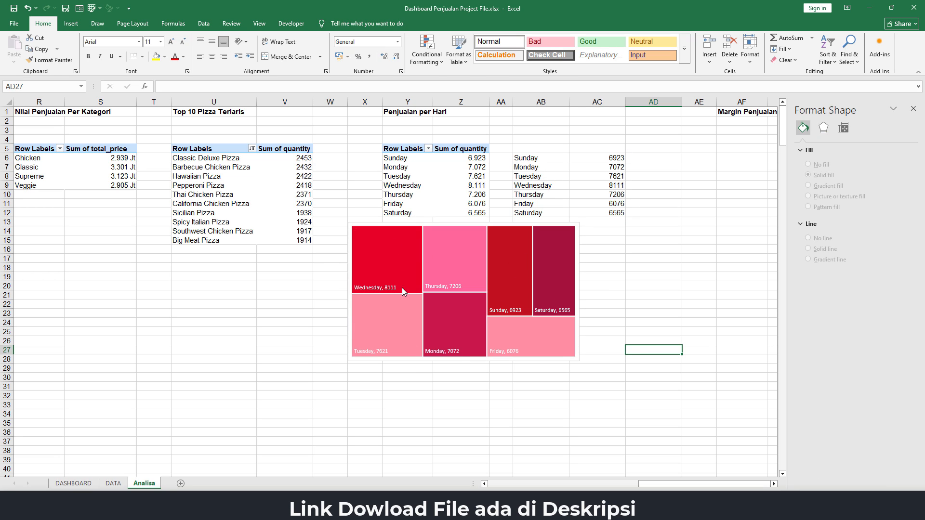
Recolor the treemap's Sunday tile with the same crimson as the Monday tile.
left_click(516, 280)
left_click(516, 280)
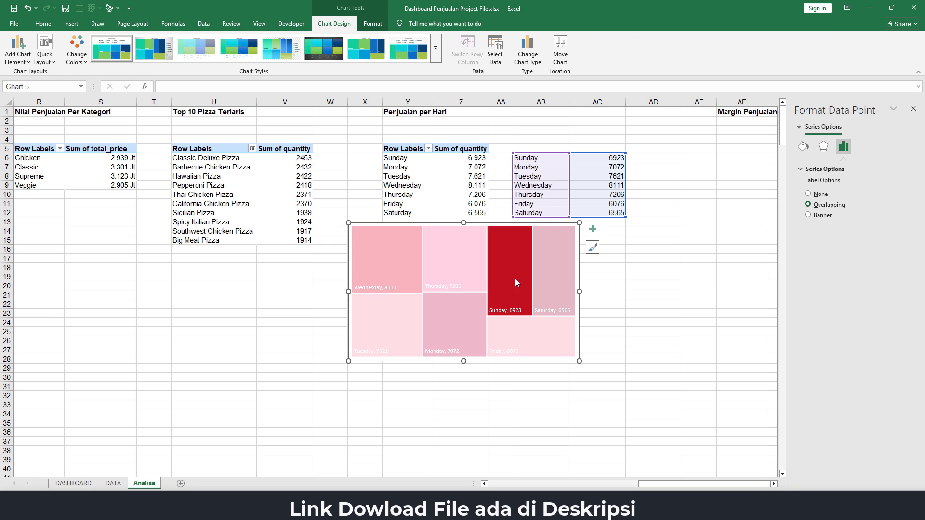
left_click(803, 146)
left_click(903, 256)
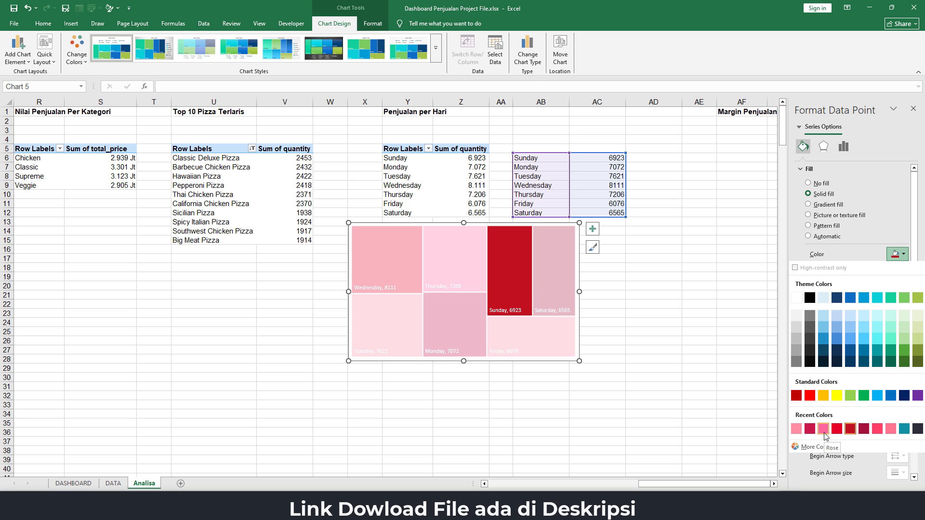
left_click(824, 430)
left_click(633, 352)
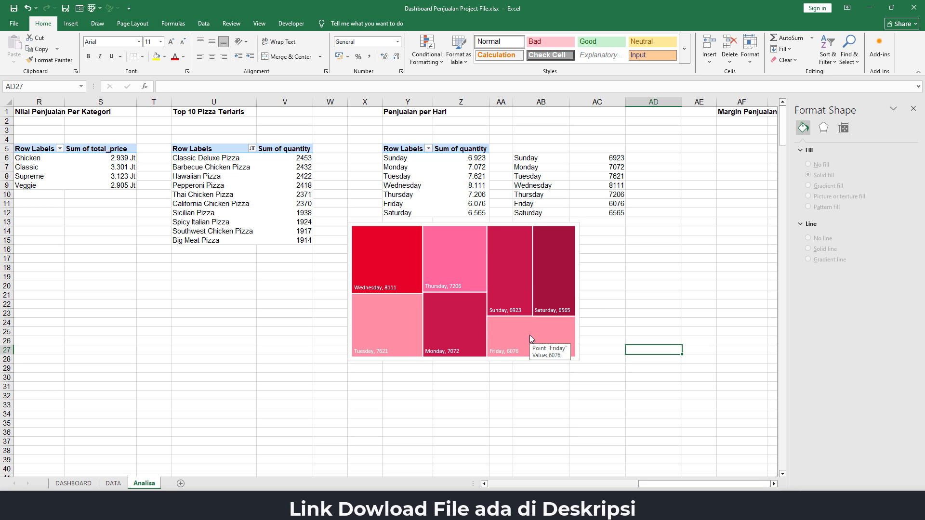
Recolor the treemap's Tuesday tile with a slightly darker pink recent color than the Friday tile.
left_click(372, 319)
left_click(389, 325)
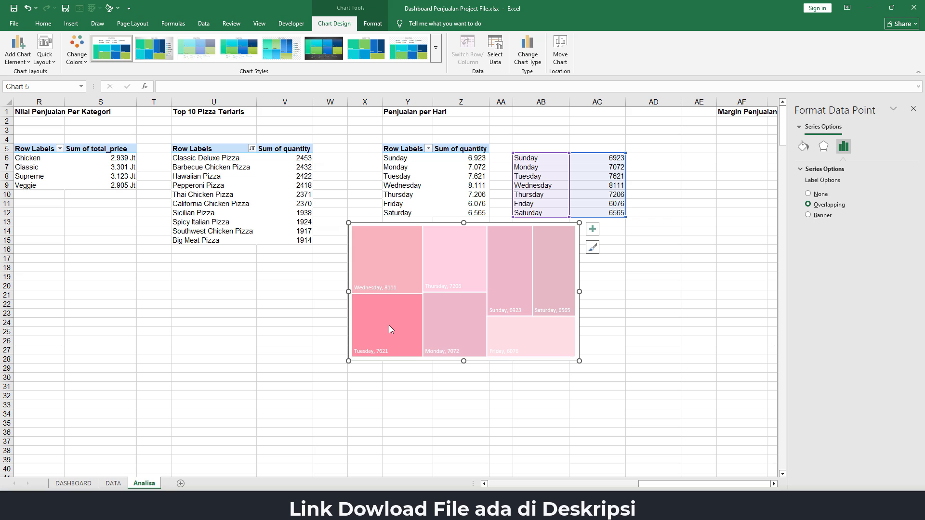
left_click(804, 146)
left_click(898, 254)
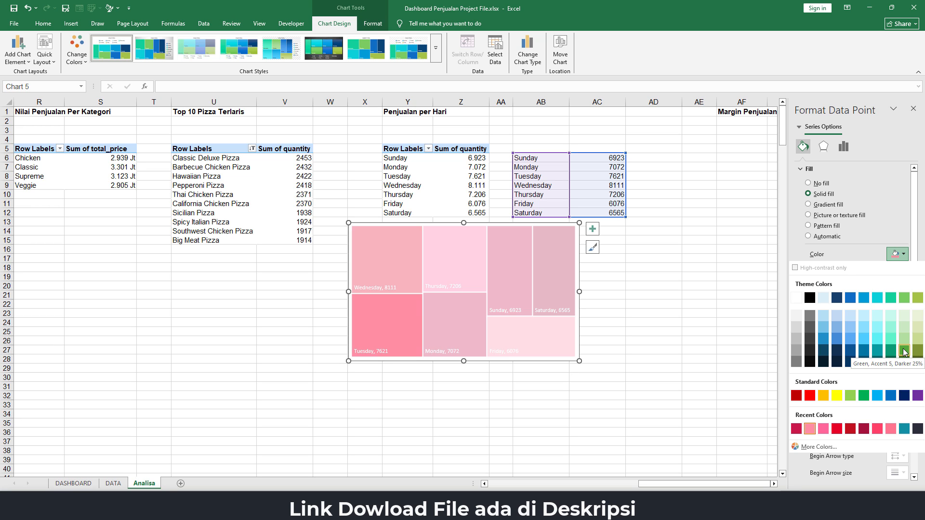
left_click(893, 431)
left_click(632, 366)
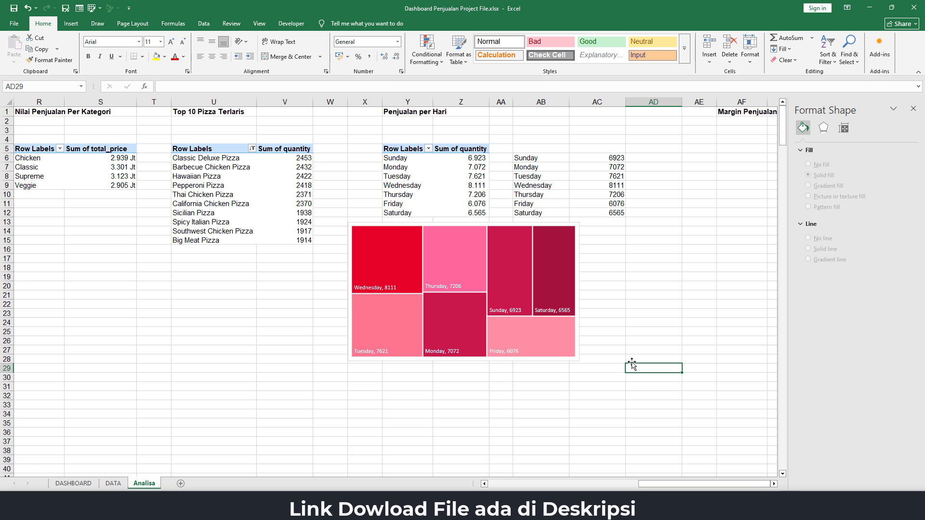
Remove the fill and the outline from the daily sales treemap's chart area.
left_click(578, 233)
left_click(373, 23)
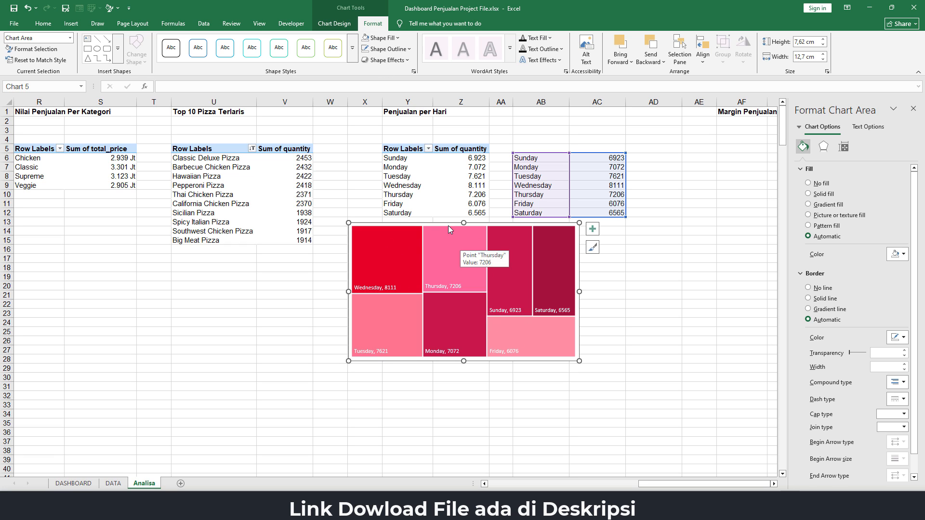
left_click(366, 37)
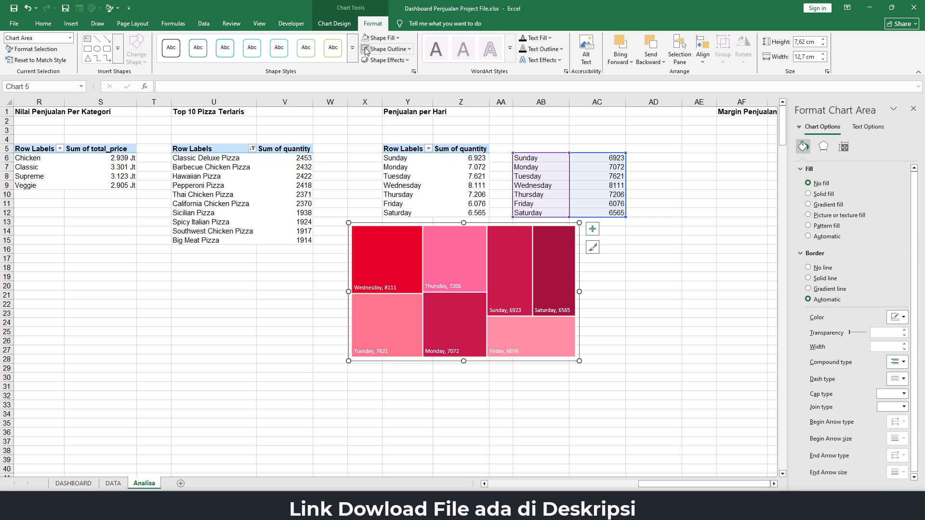
left_click(365, 49)
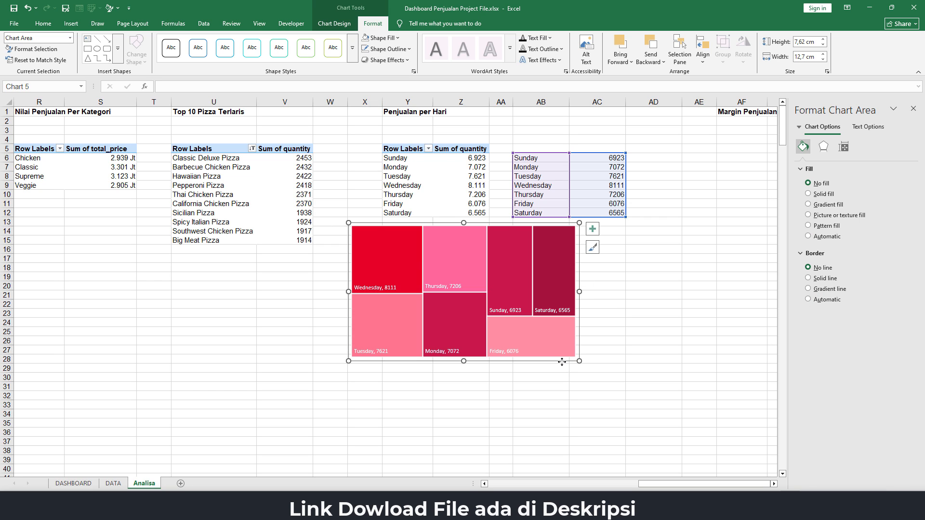
Move the treemap from the Analisa sheet into the Qty Penjualan Berdasarkan Hari card on the DASHBOARD sheet.
key("ctrl+x")
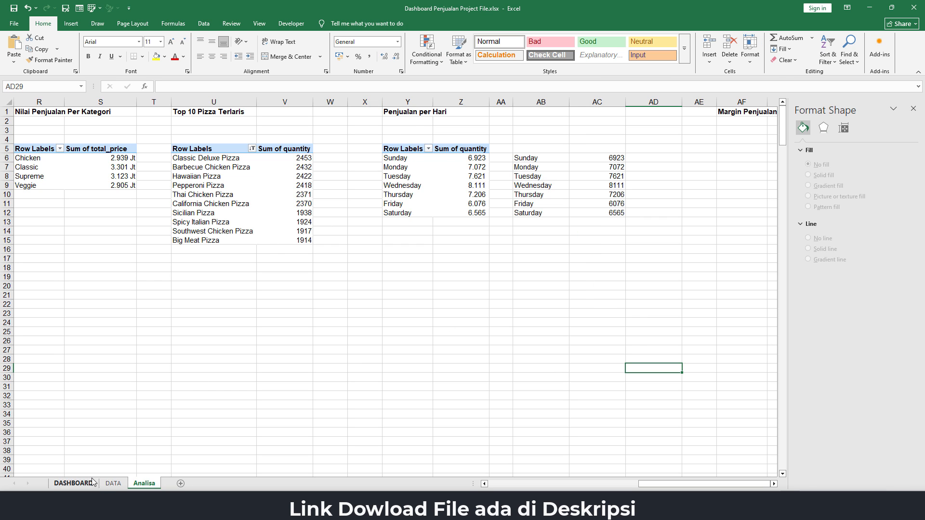
left_click(73, 484)
left_click(496, 395)
key("ctrl+v")
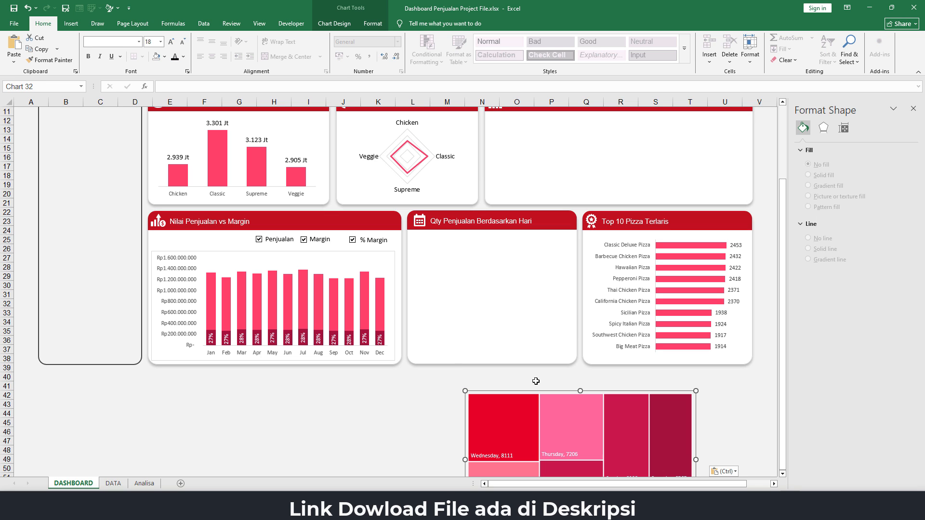
left_click_drag(565, 388, 507, 232)
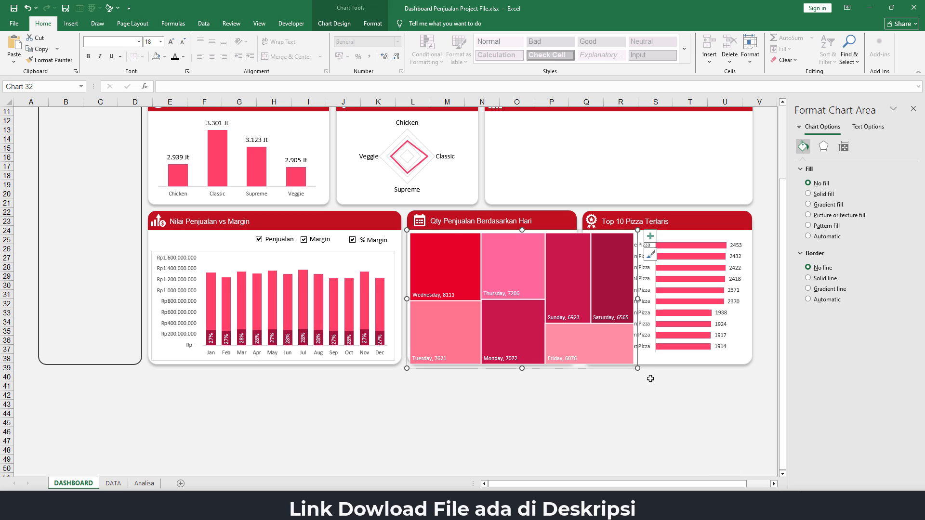
Resize the treemap to fit inside the Qty Penjualan Berdasarkan Hari card with a small margin on all sides.
left_click_drag(637, 368, 567, 340)
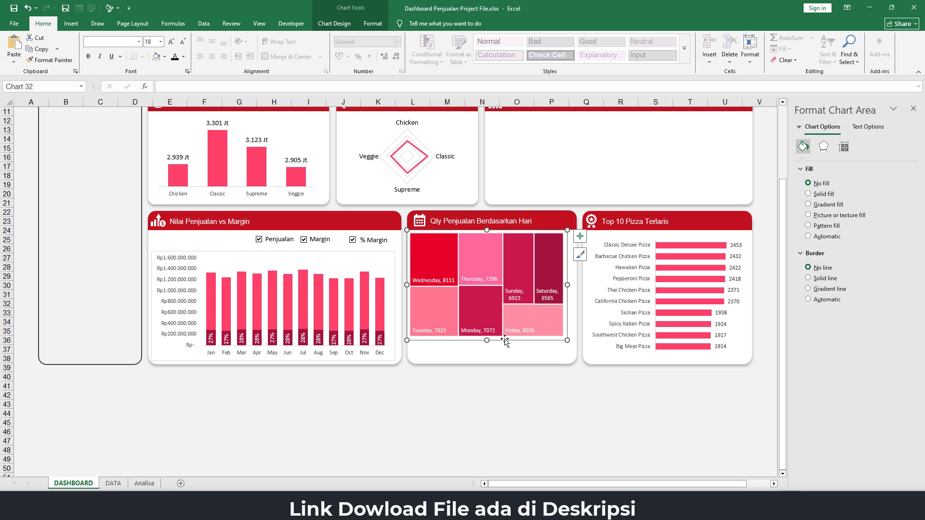
left_click_drag(487, 341, 488, 358)
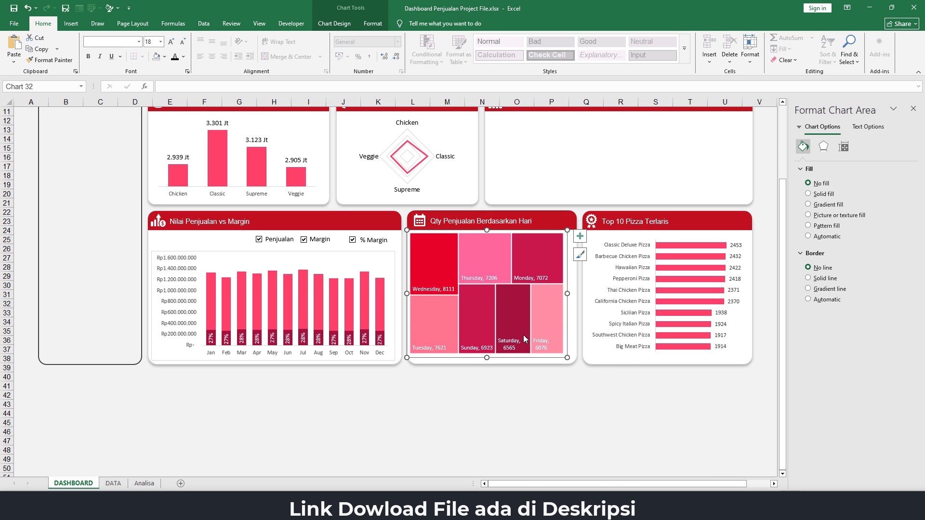
left_click_drag(567, 294, 574, 293)
left_click_drag(405, 292, 410, 292)
left_click_drag(492, 229, 492, 234)
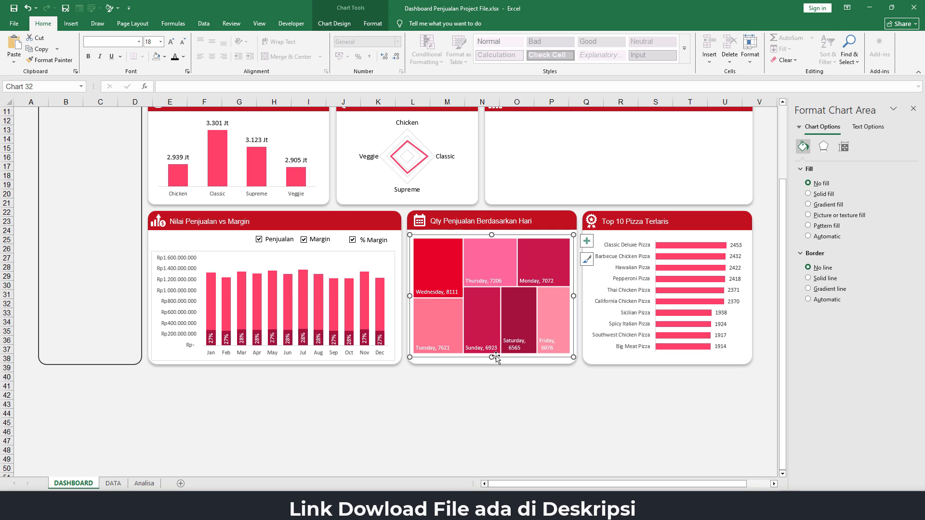
left_click(598, 404)
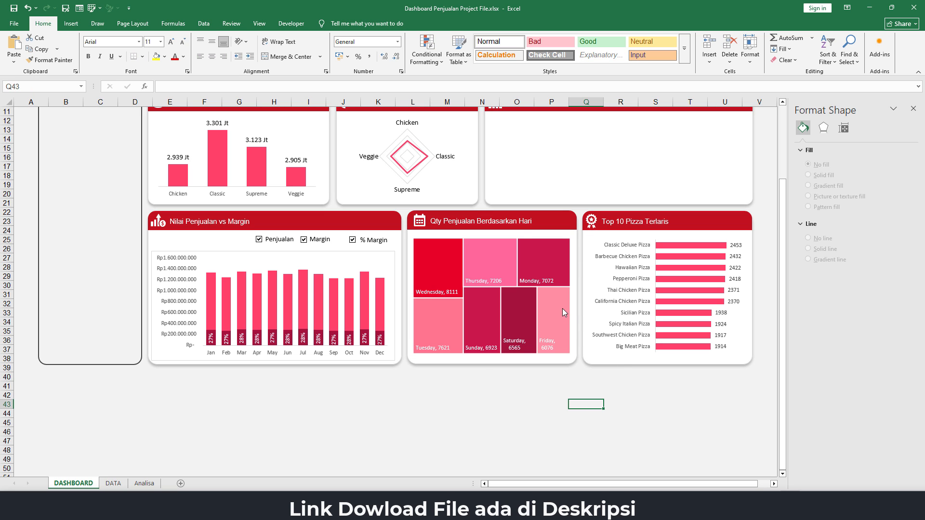
scroll(386, 463, "up", 4)
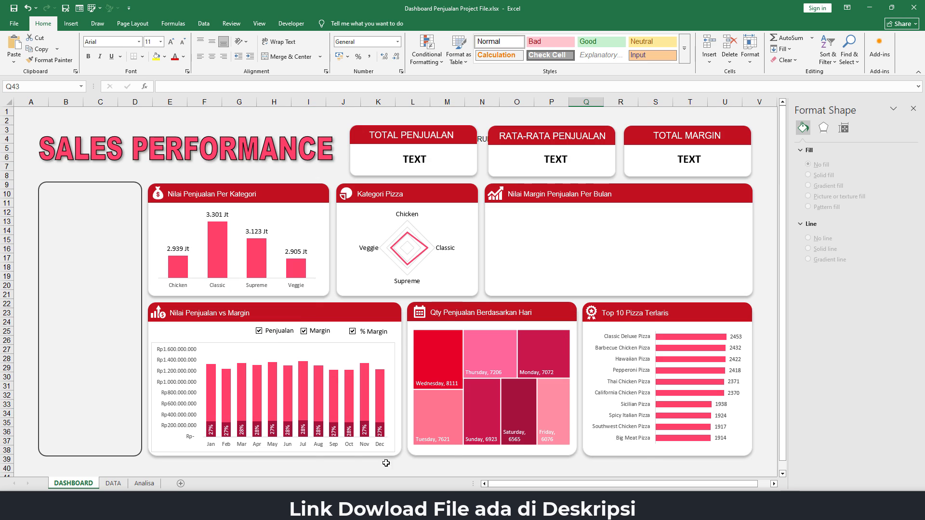
Copy the Penjualan per Hari pivot table on the Analisa sheet to AF5, beneath the Margin Penjualan per Bulan heading.
left_click(144, 484)
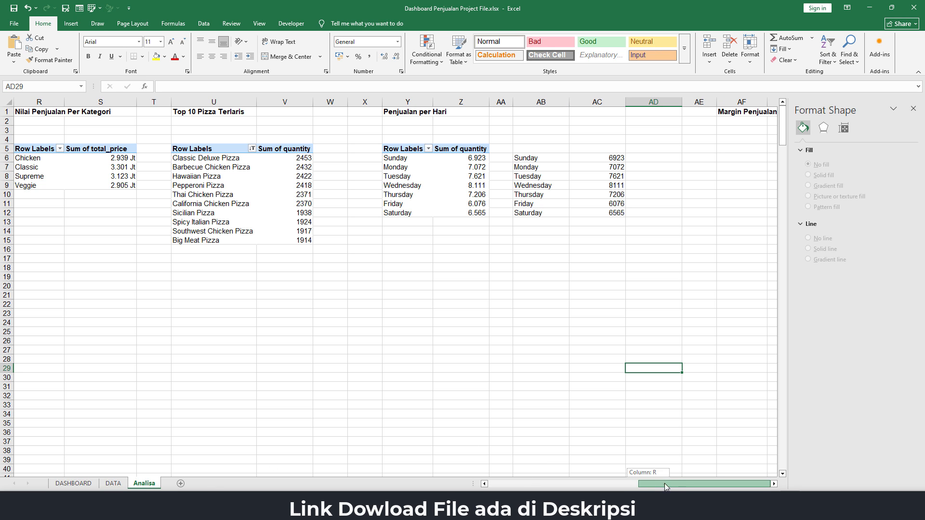
left_click(774, 484)
left_click(774, 484)
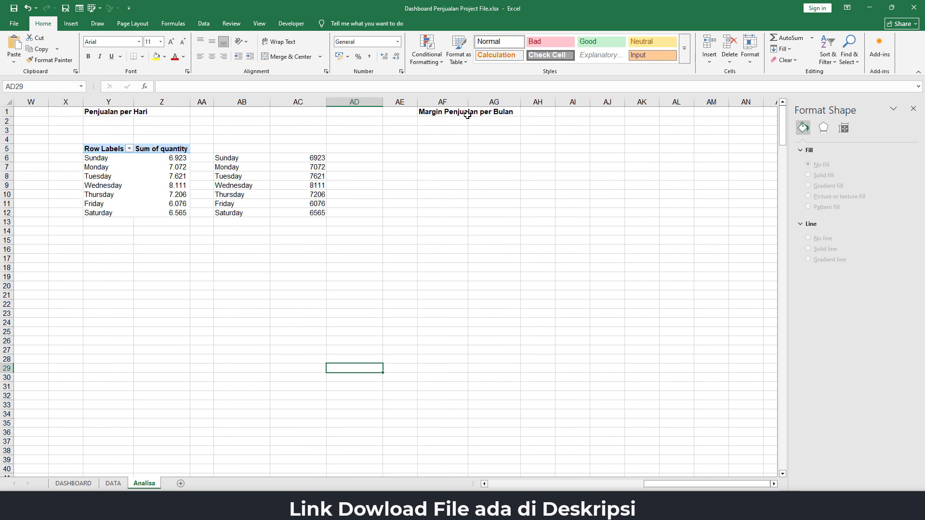
left_click(442, 147)
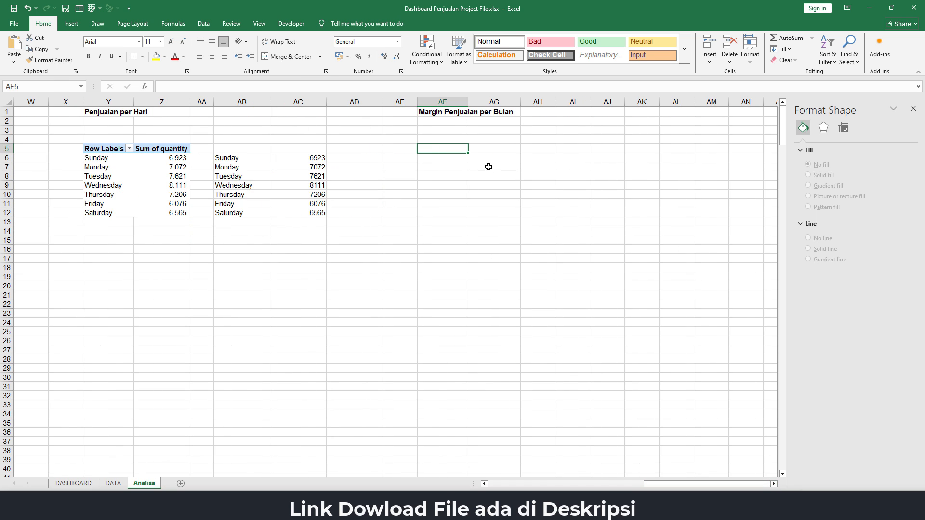
left_click_drag(100, 150, 156, 211)
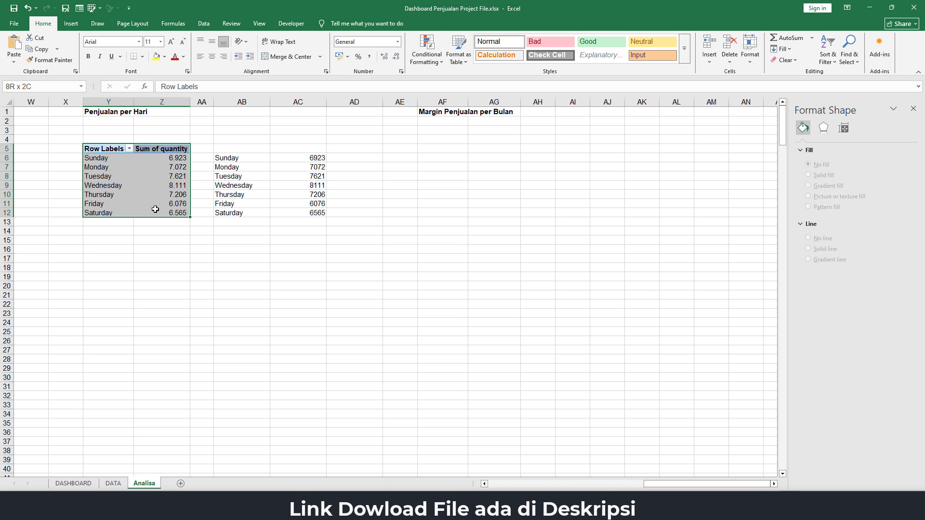
key("ctrl+c")
left_click(422, 147)
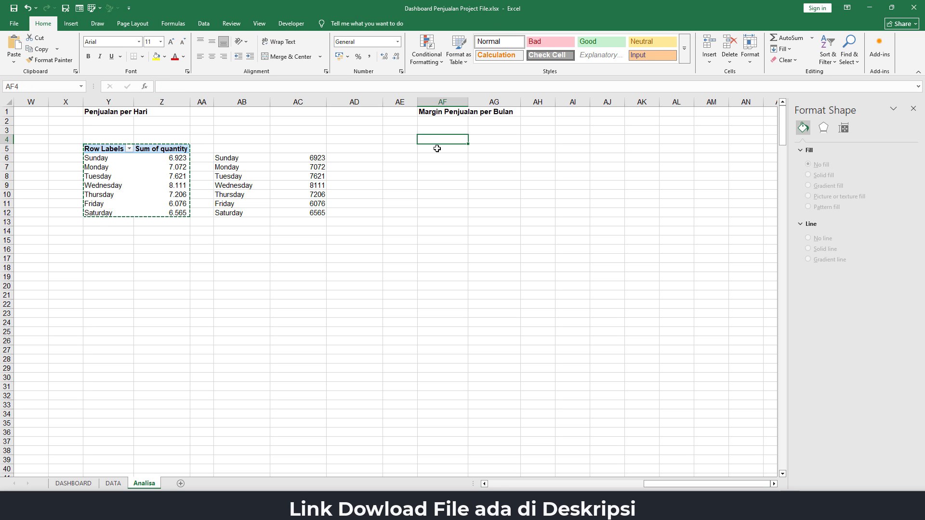
key("ctrl+v")
Change the copied pivot table to show Sum of margin by Months (order_date), without the day, quantity and order_date fields.
left_click(482, 168)
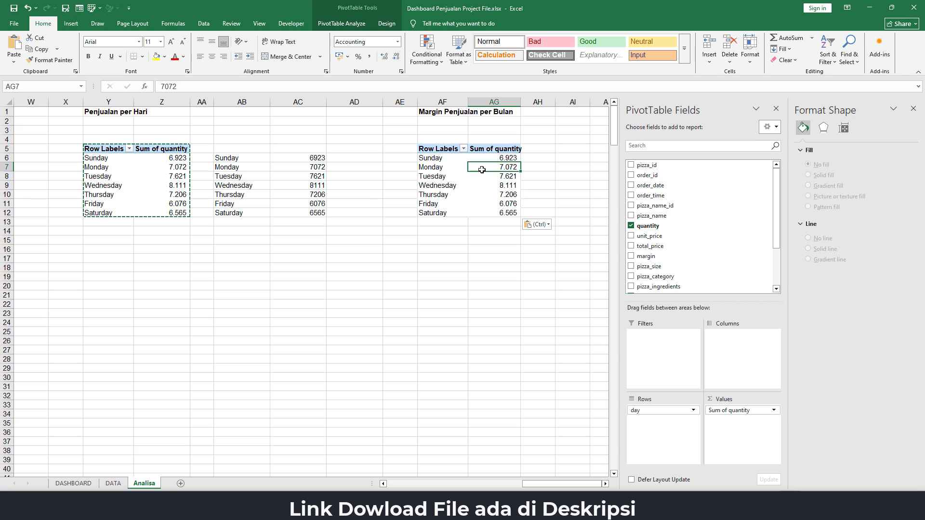
left_click(913, 109)
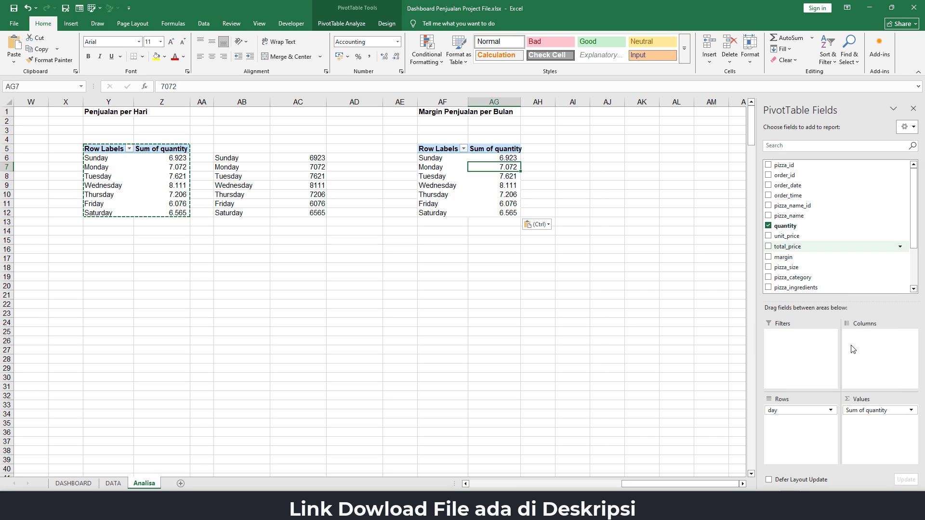
mouse_move(873, 413)
left_mouse_down()
mouse_move(760, 392)
mouse_move(816, 263)
mouse_move(878, 430)
left_mouse_up()
left_click_drag(799, 413, 706, 409)
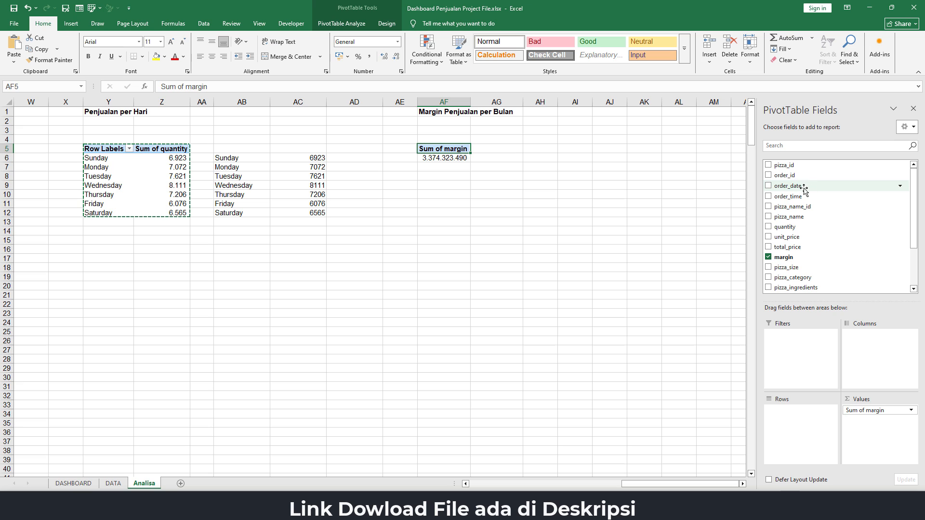
left_click_drag(800, 186, 702, 413)
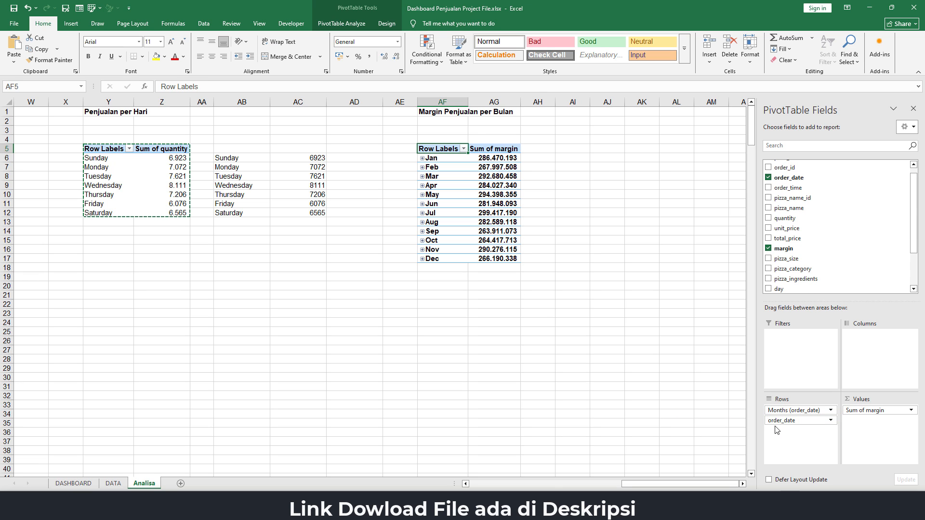
left_click_drag(777, 421, 702, 420)
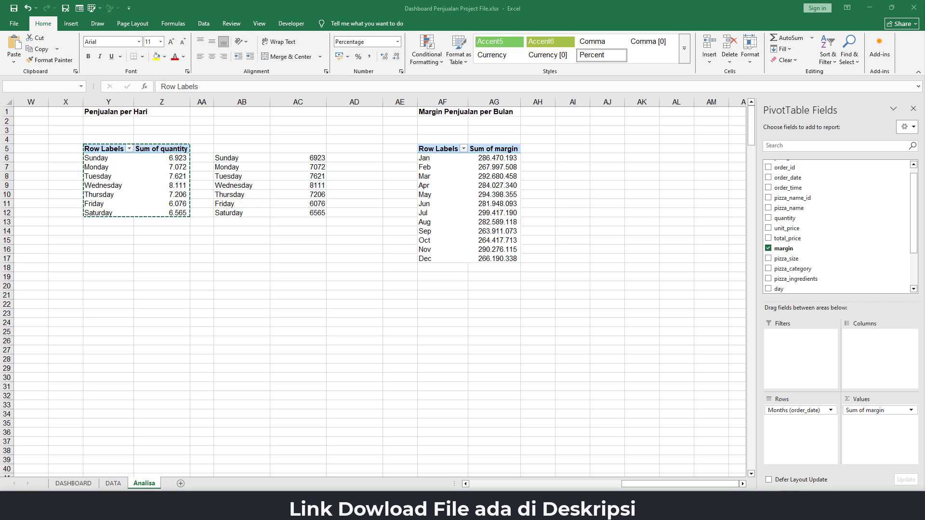
Copy the month labels Jan to Dec from the margin pivot table to AI6:AI17 and narrow column AH.
left_click(426, 150)
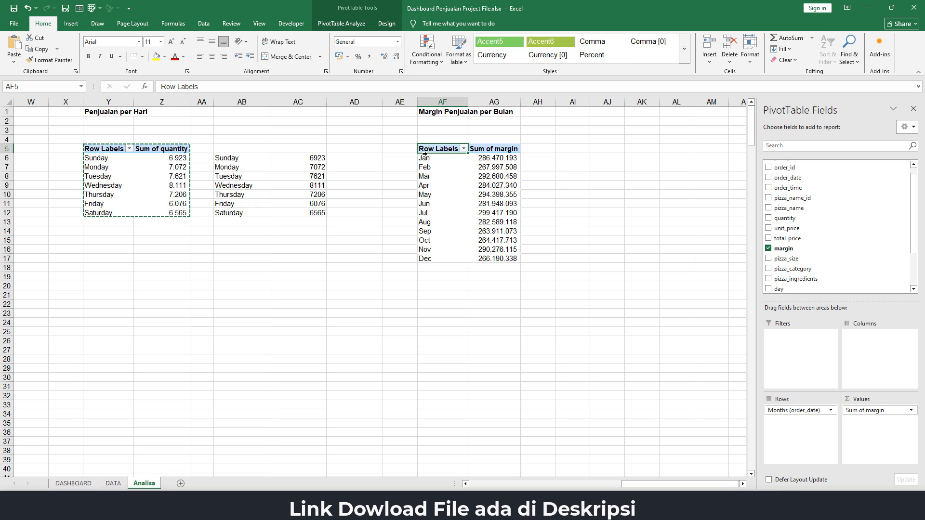
left_click_drag(440, 160, 436, 259)
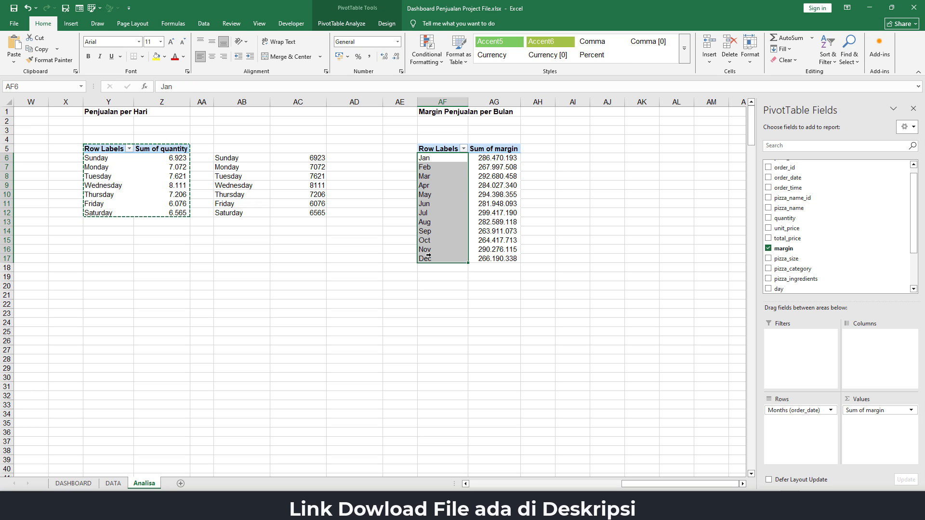
key("ctrl+c")
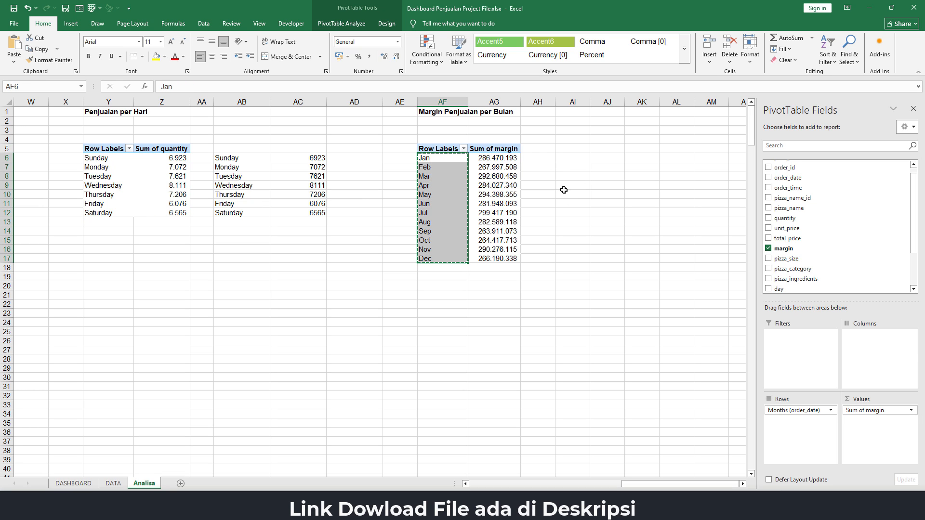
left_click(573, 158)
key("ctrl+v")
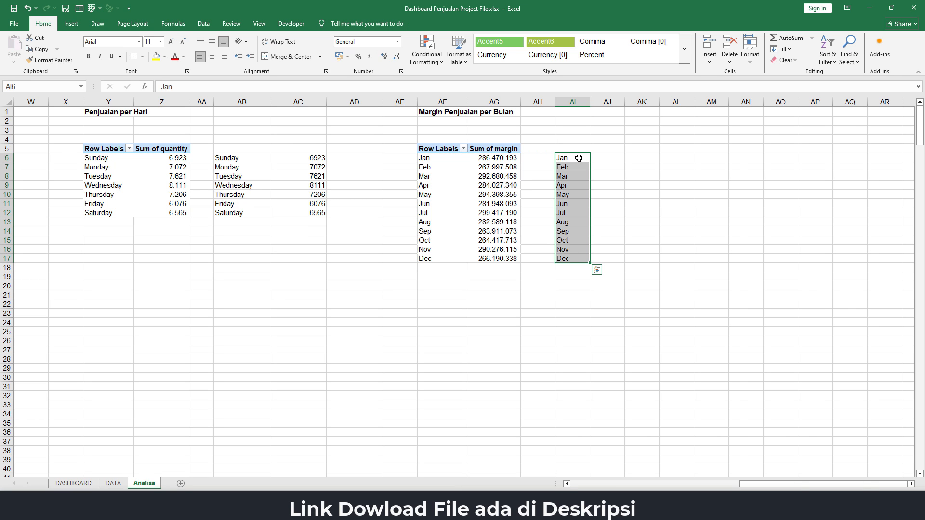
left_click_drag(555, 101, 535, 102)
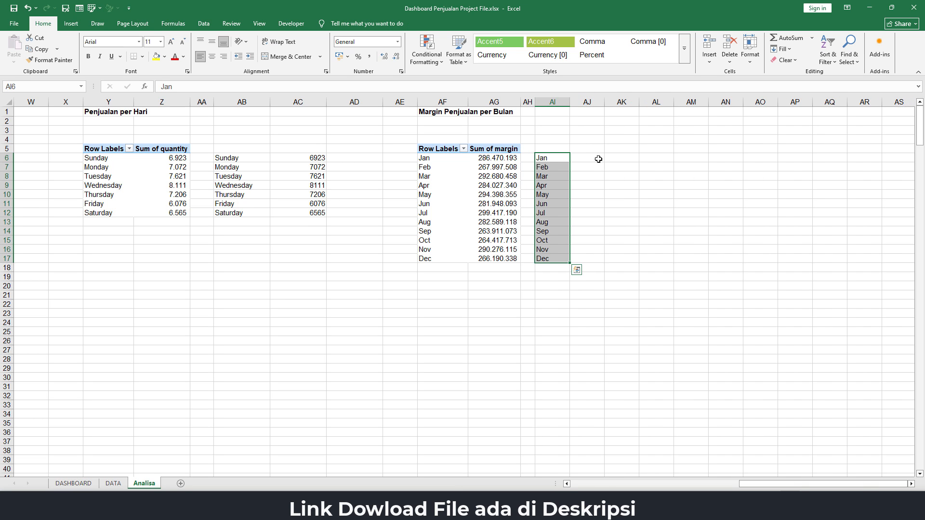
Enter =VLOOKUP(AI6;AF:AG;2;FALSE) in AJ6 and format the cell with thousands separators and no decimals.
left_click(597, 159)
type("=v")
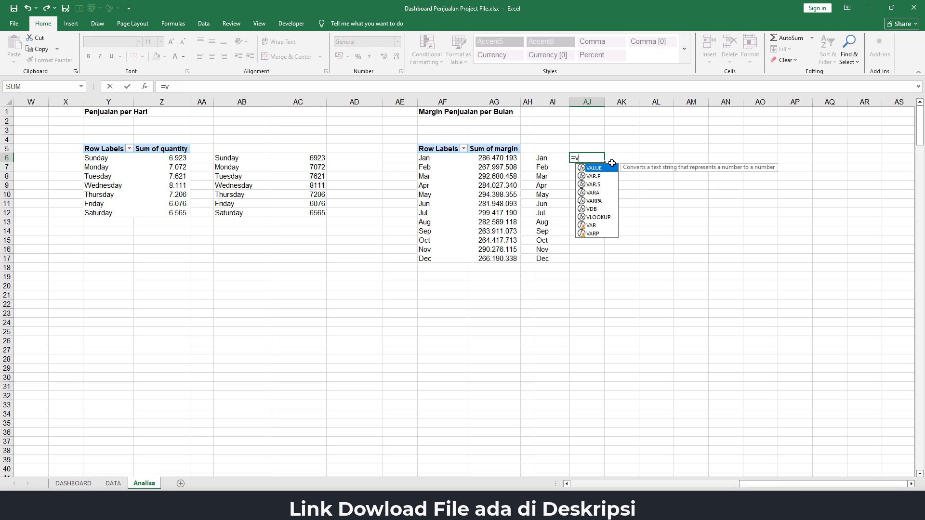
type("loo")
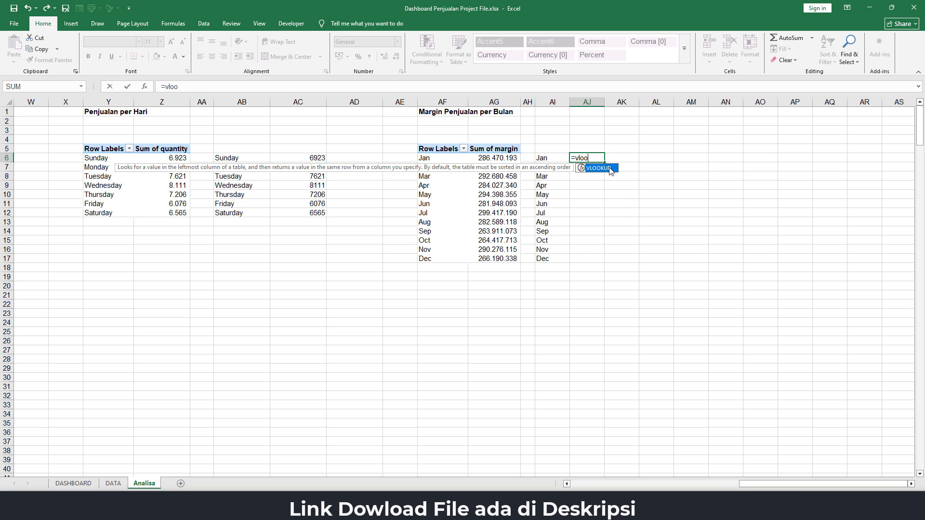
double_click(609, 168)
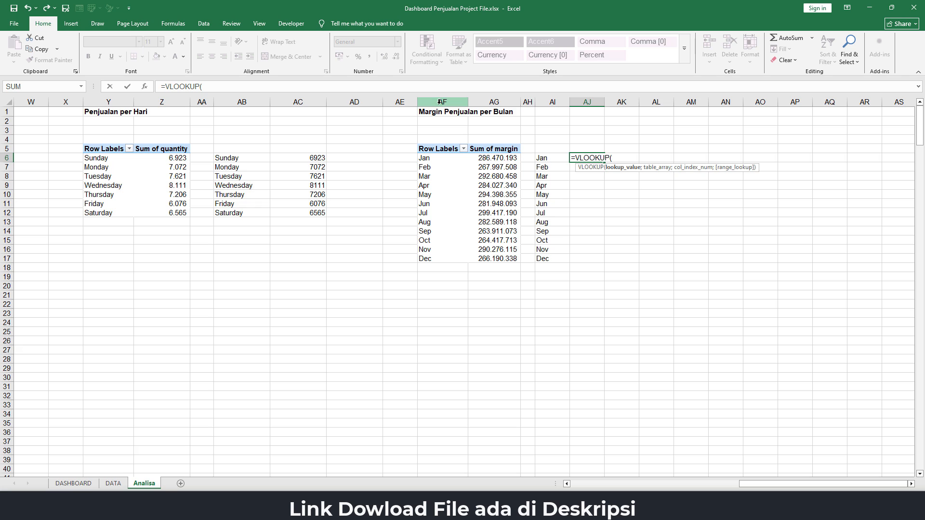
left_click(539, 158)
type(";")
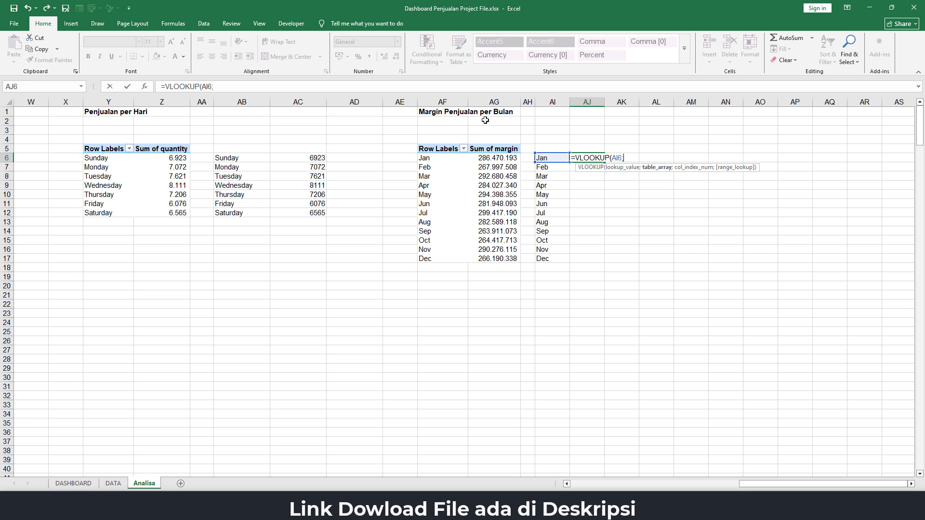
left_click_drag(448, 102, 495, 102)
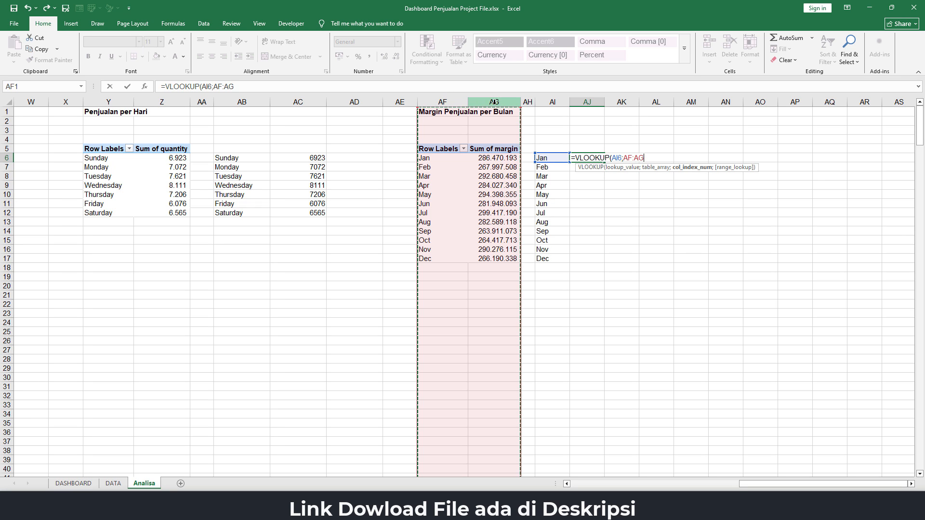
type(";2;")
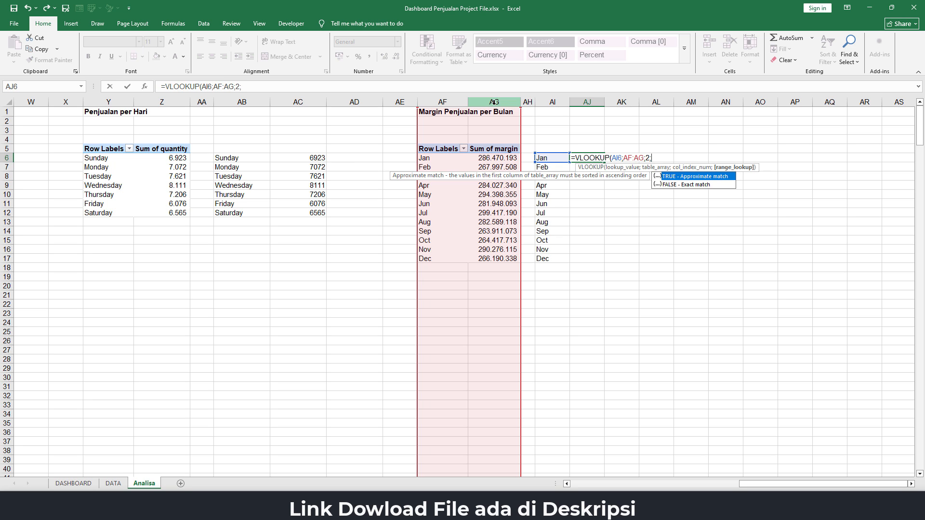
double_click(672, 183)
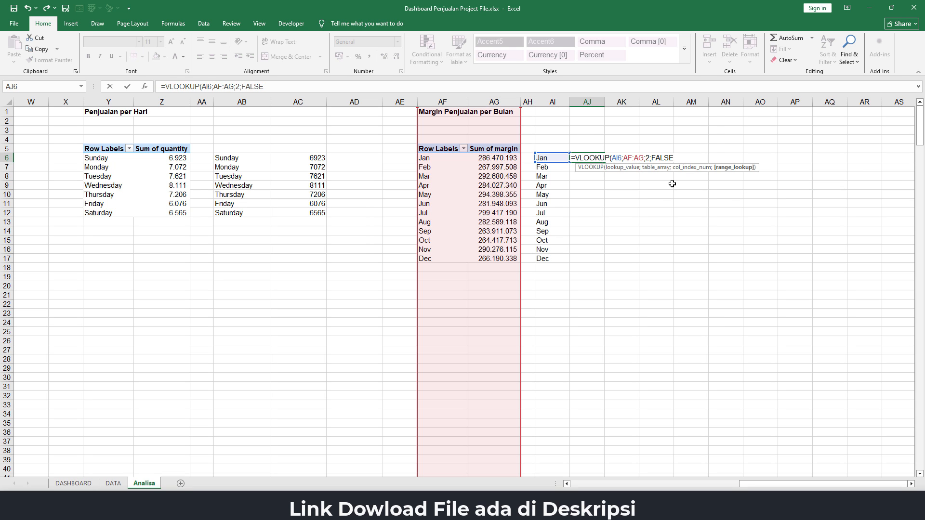
type(")")
key("Return")
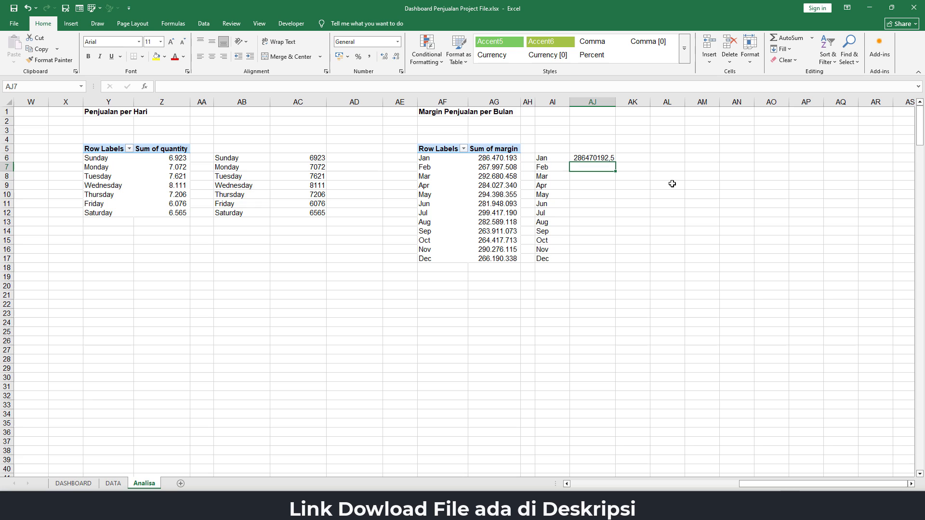
left_click(599, 153)
left_click(370, 57)
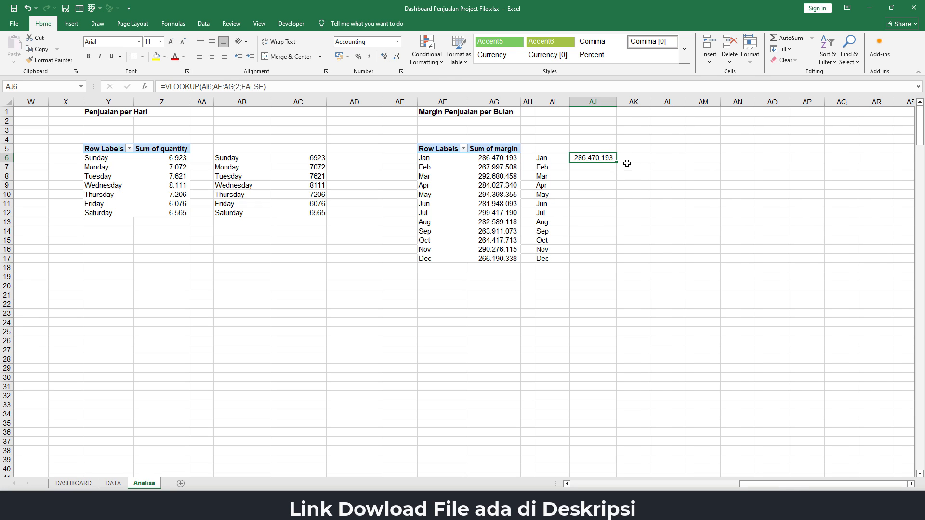
Fill the AJ6 lookup down to AJ17, and enter =AJ6 in AK6 and fill it down to AK17.
left_click_drag(617, 162, 602, 262)
left_click(632, 157)
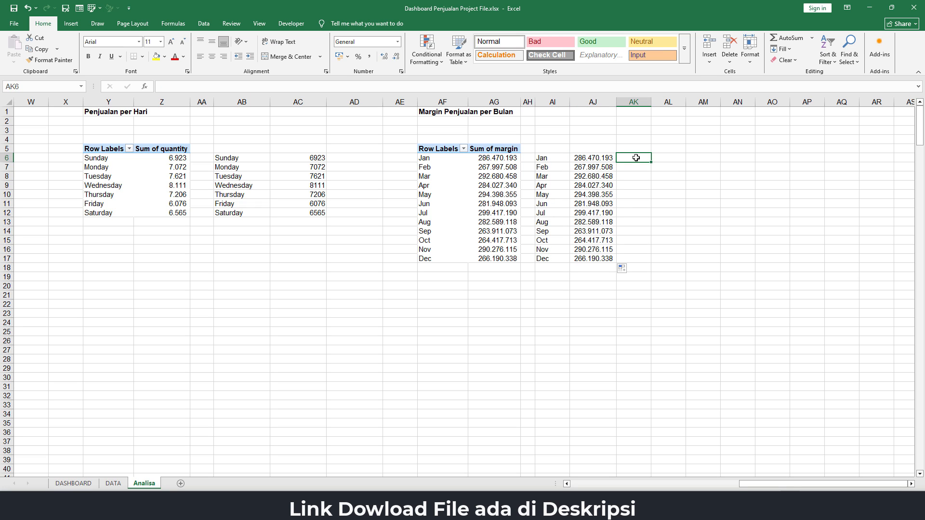
type("=")
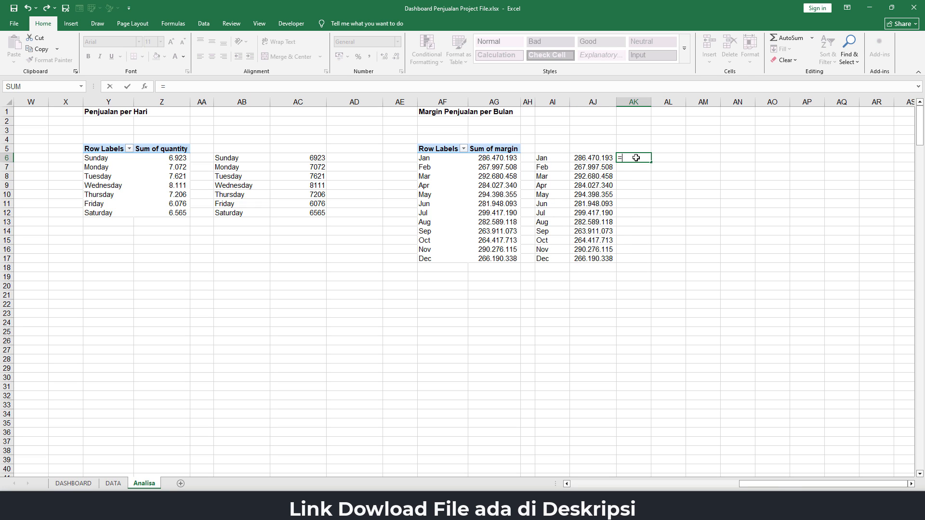
left_click(593, 158)
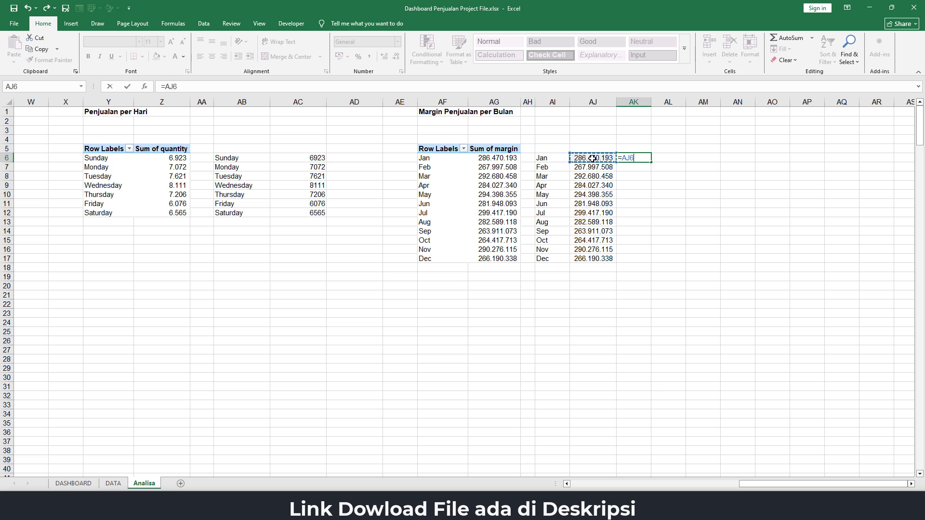
key("Return")
left_click(650, 156)
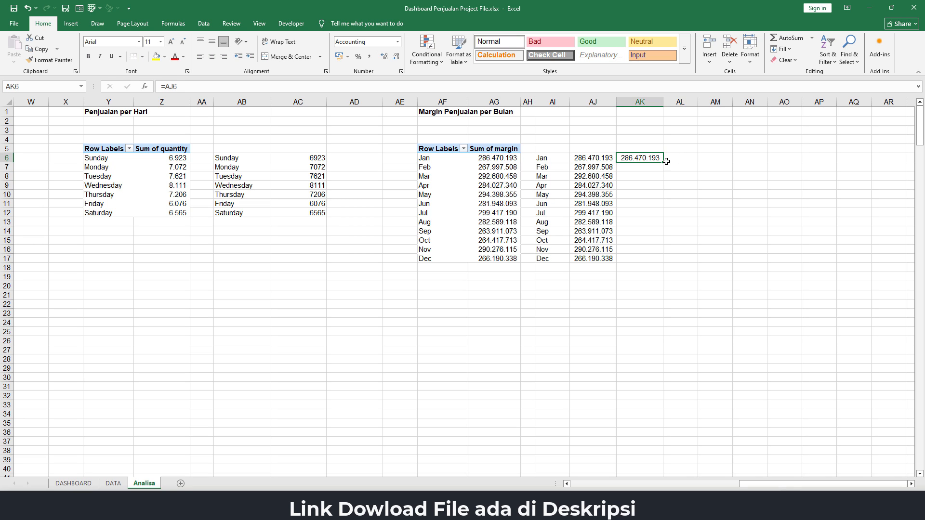
left_click_drag(664, 162, 663, 264)
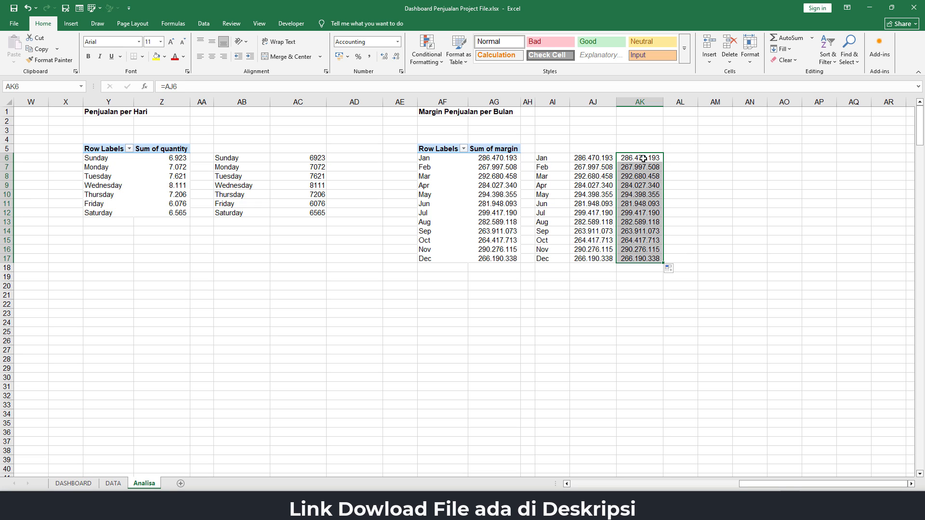
Apply the custom number format * #.###.." Jt" to AK6:AK17 so the margins display in millions.
right_click(637, 186)
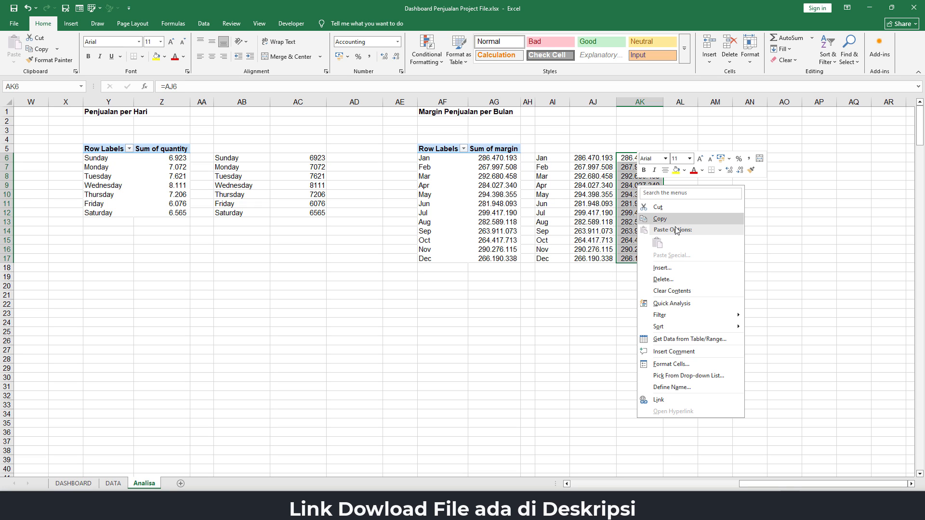
left_click(672, 368)
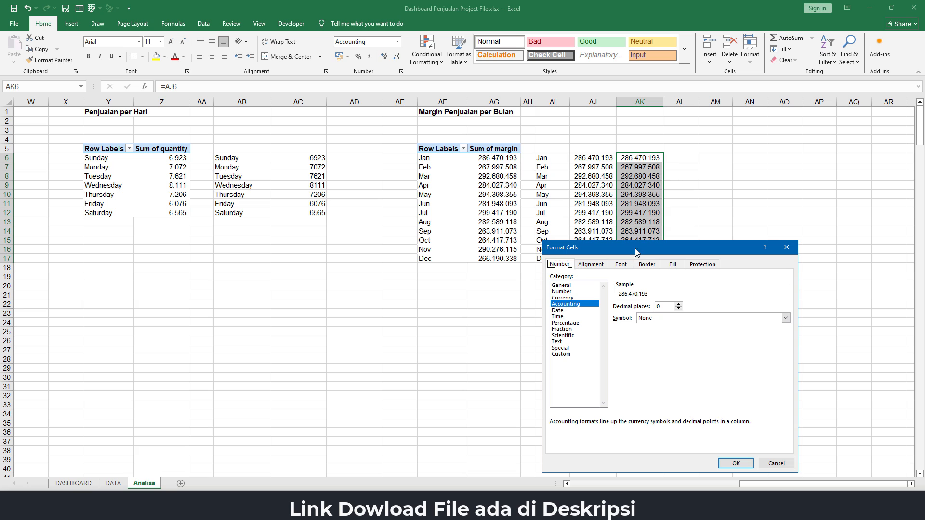
left_click_drag(631, 251, 386, 152)
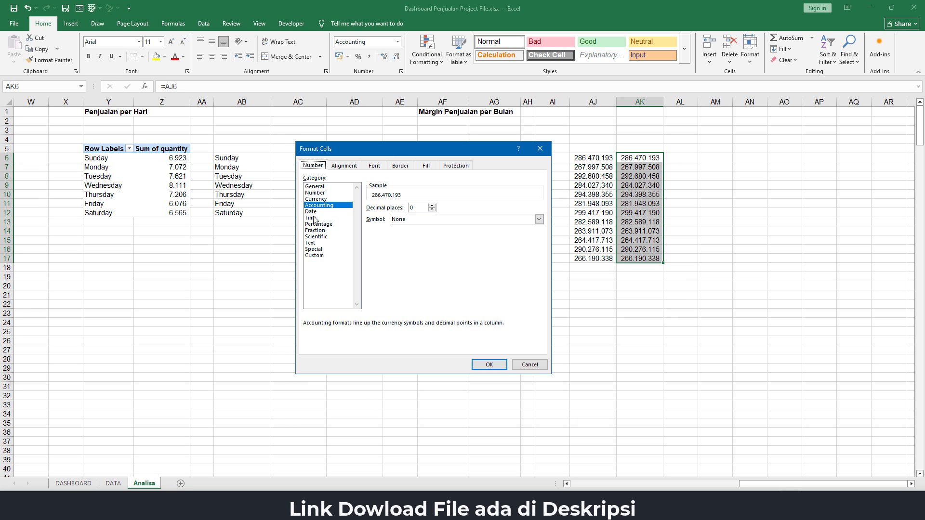
left_click(308, 255)
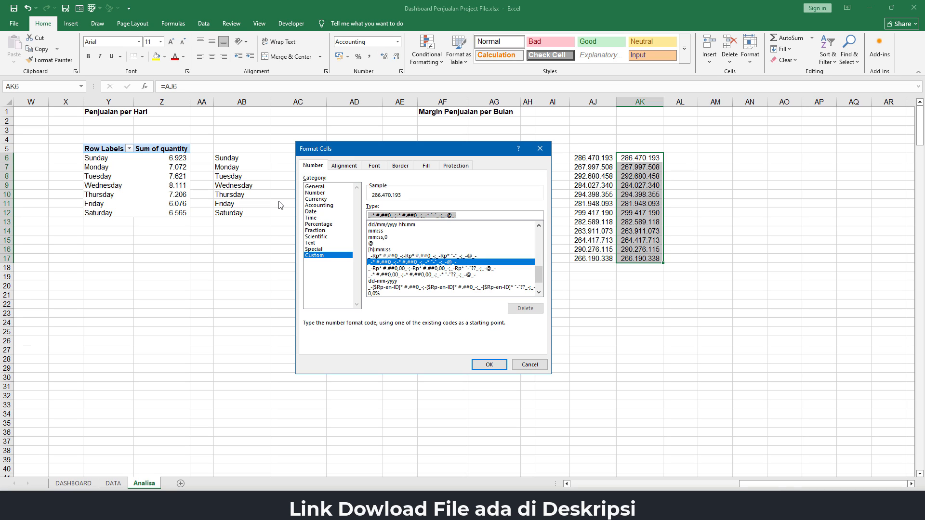
type("*")
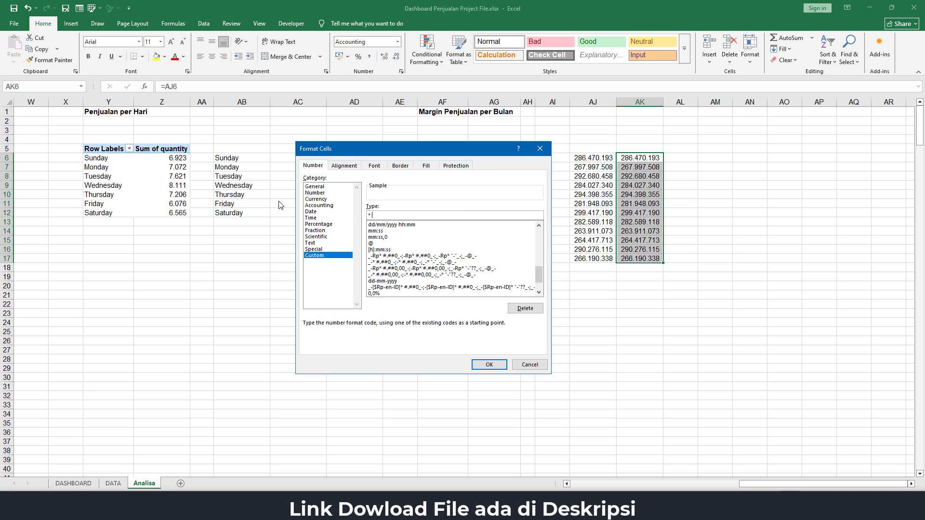
type(" #.###.. \"Jt")
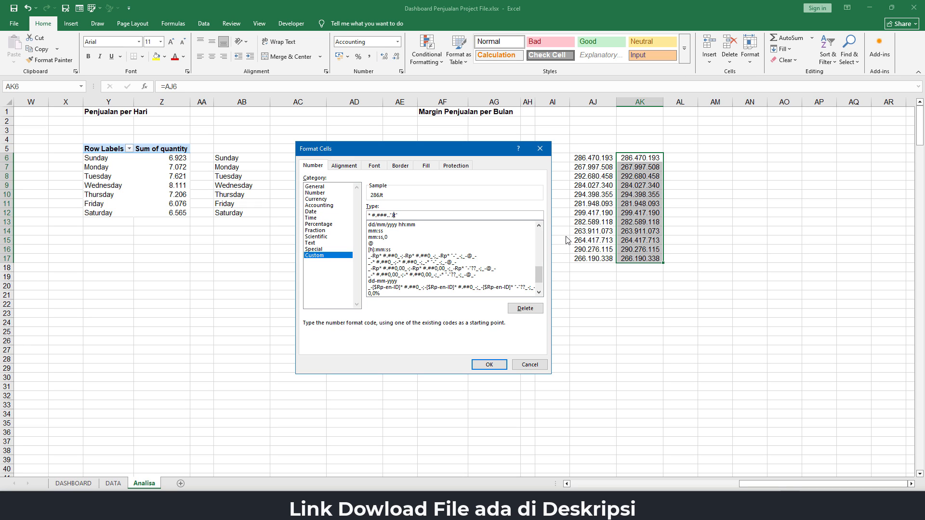
left_click(490, 366)
left_click(696, 185)
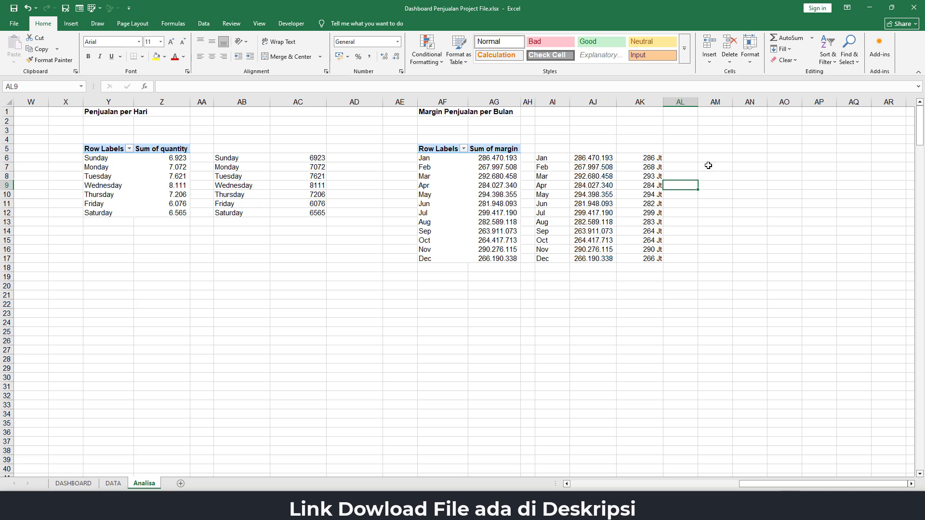
Insert a 2-D stacked area chart from AI6:AJ17 and move it slightly up over the sheet.
left_click_drag(545, 160, 609, 262)
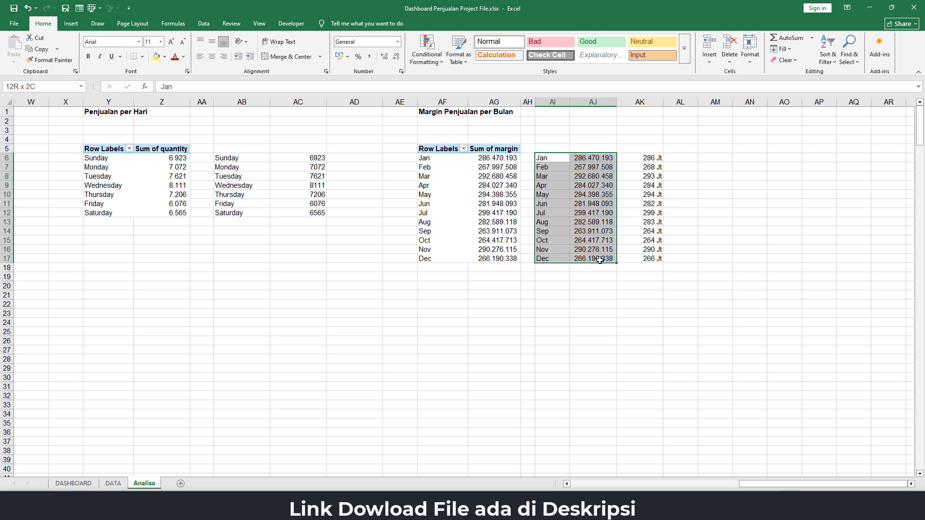
left_click(71, 23)
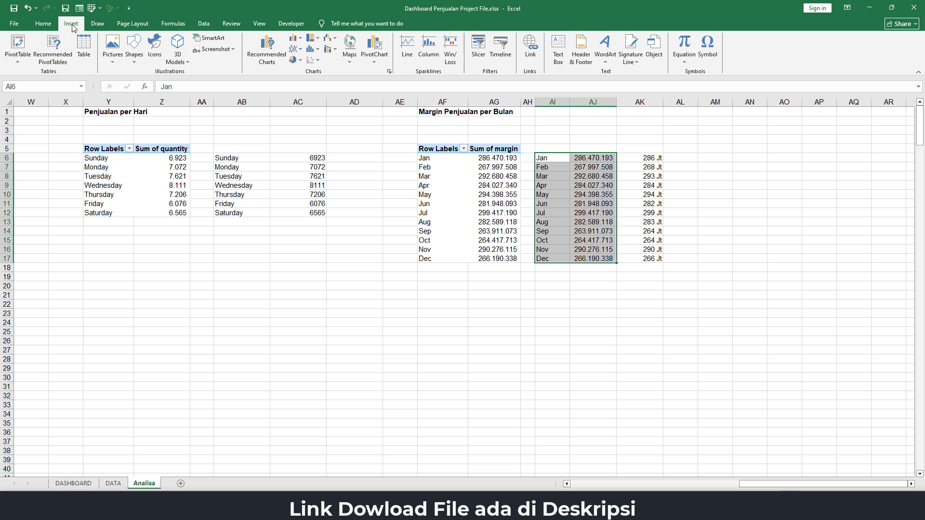
left_click(299, 49)
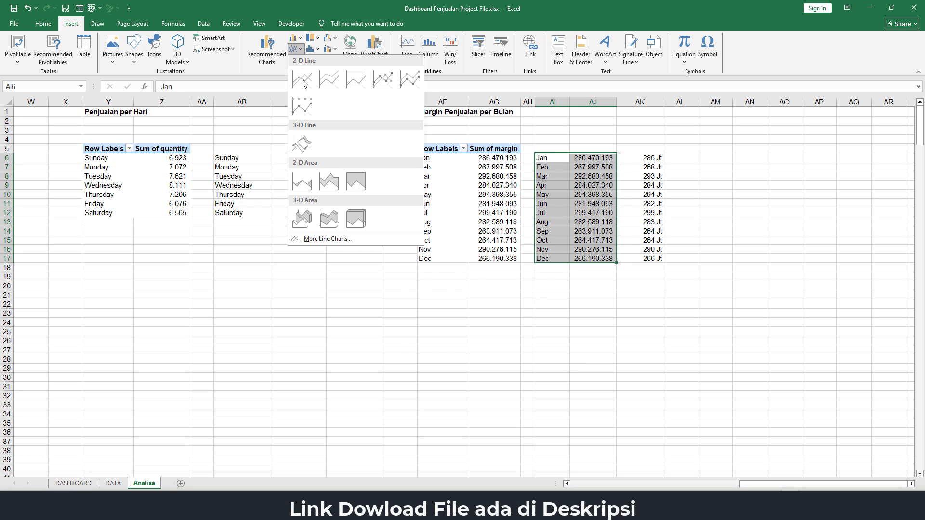
left_click(331, 188)
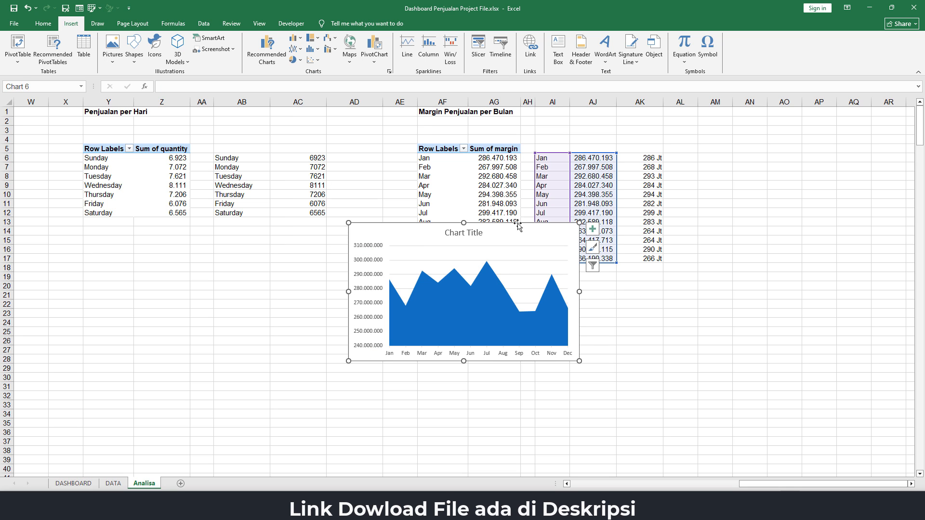
mouse_move(518, 226)
left_mouse_down()
mouse_move(500, 247)
mouse_move(511, 215)
left_mouse_up()
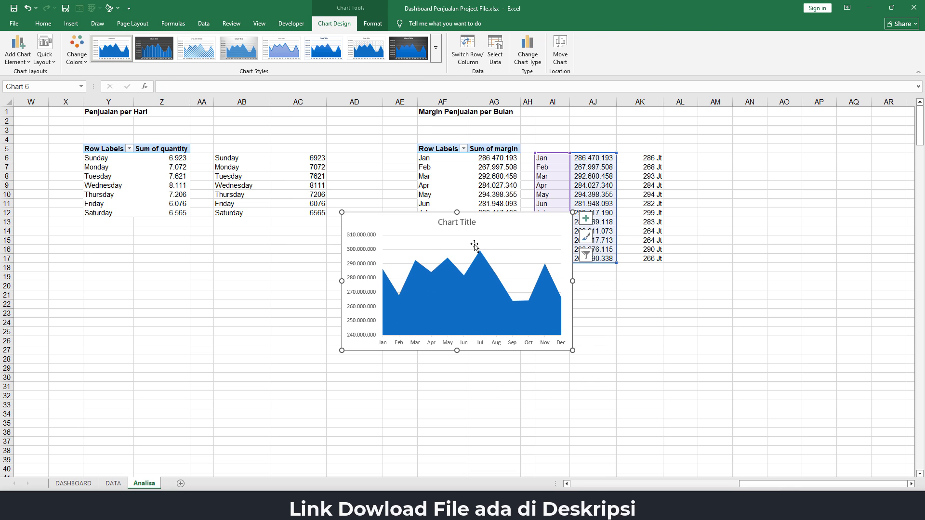
Add a second, unnamed series to the area chart using AJ6:AJ17 as its values.
right_click(474, 245)
left_click(514, 297)
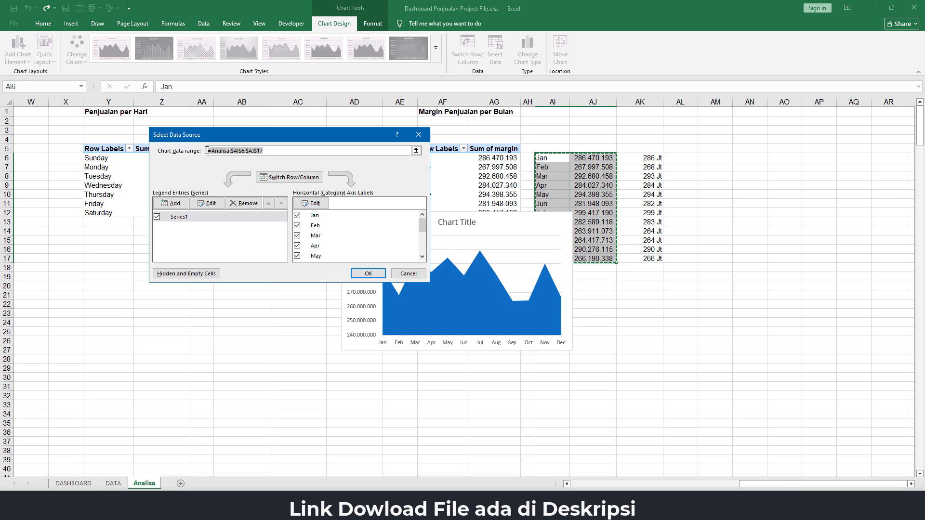
left_click(171, 203)
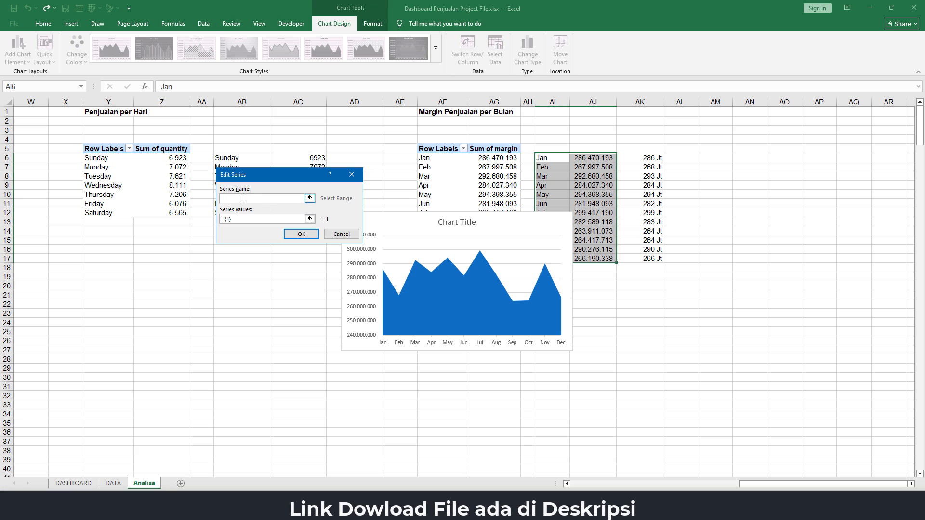
left_click_drag(248, 223, 198, 215)
key("BackSpace")
left_click_drag(593, 158, 594, 258)
left_click(302, 234)
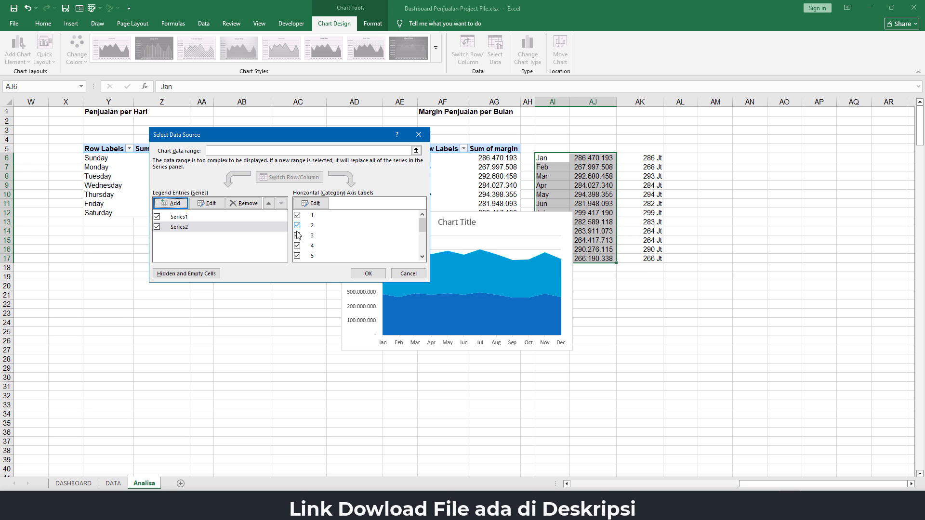
left_click(366, 273)
left_click(605, 286)
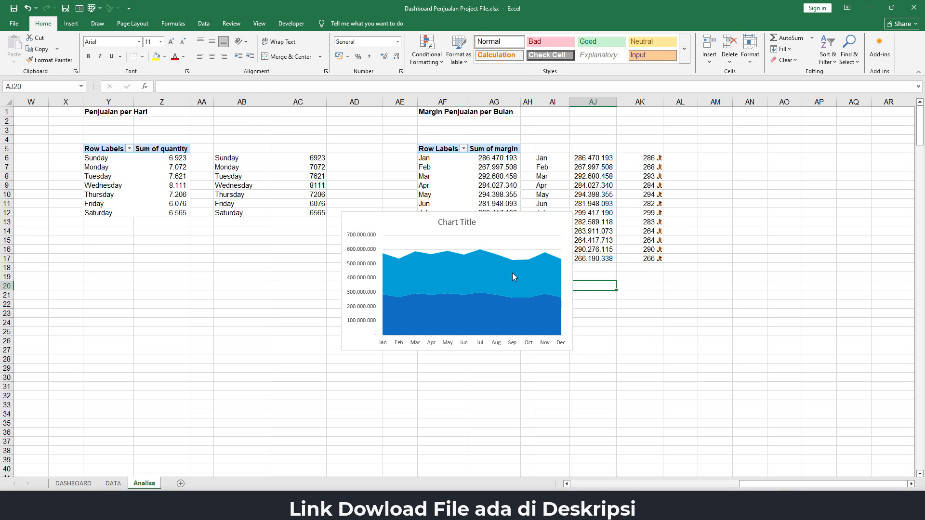
Change the chart's second series to a line with markers.
left_click(511, 274)
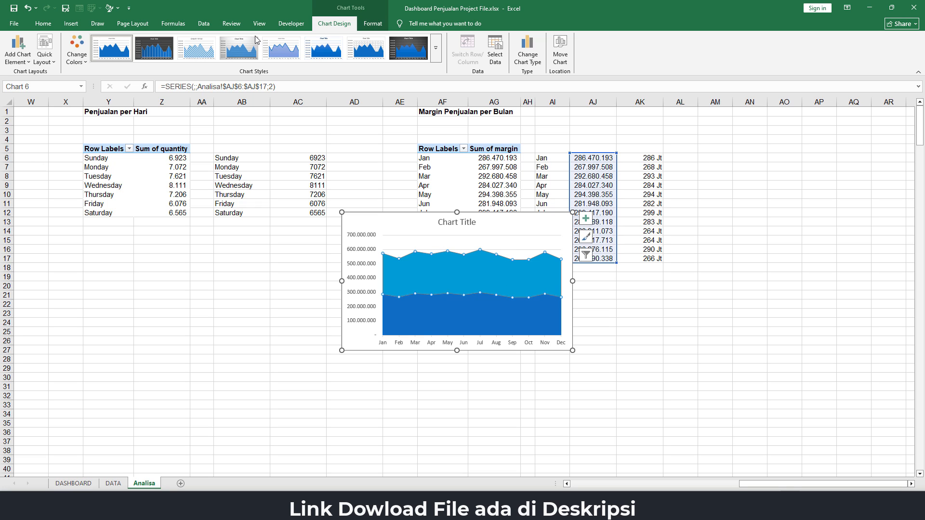
left_click(70, 23)
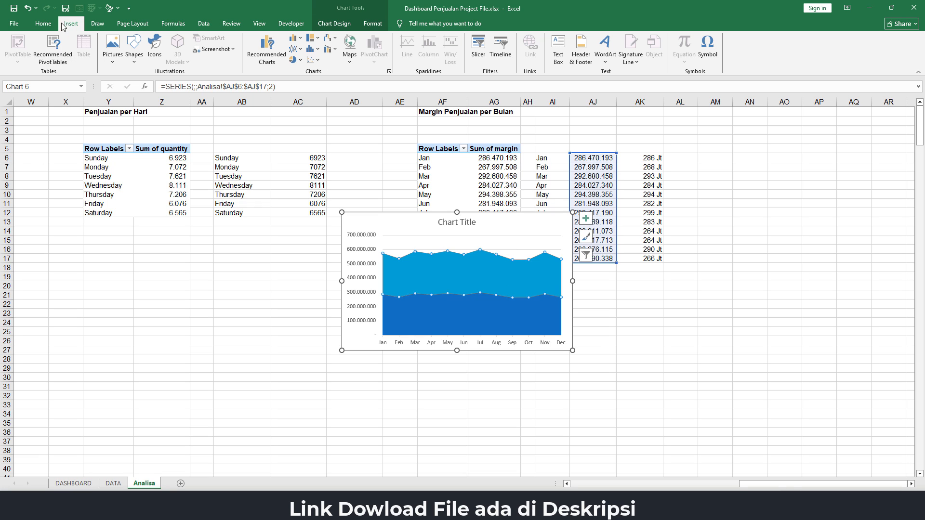
left_click(303, 52)
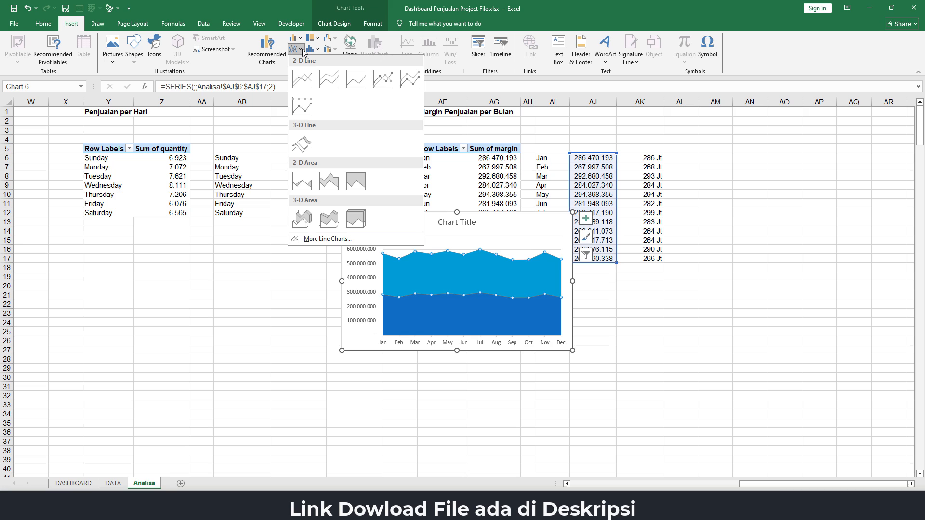
left_click(384, 79)
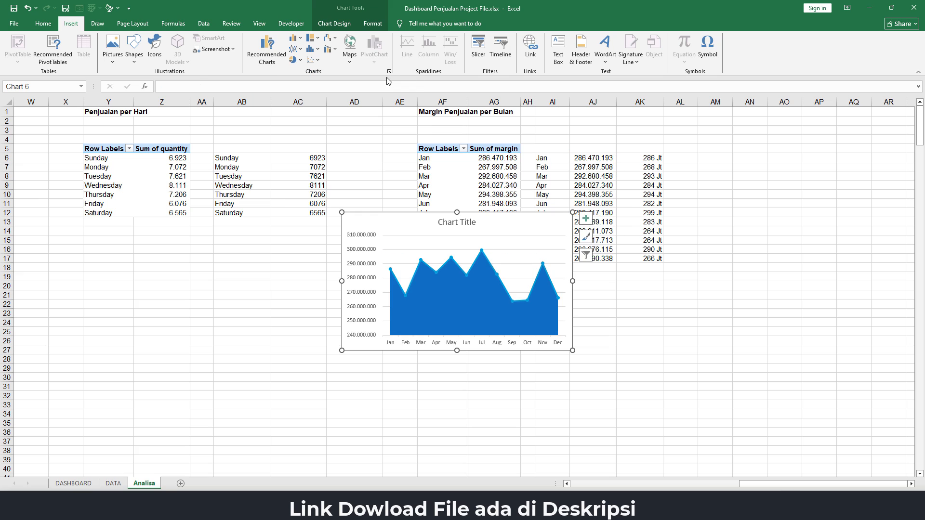
Delete the margin chart's title, vertical value axis and gridlines.
left_click(463, 225)
key("Delete")
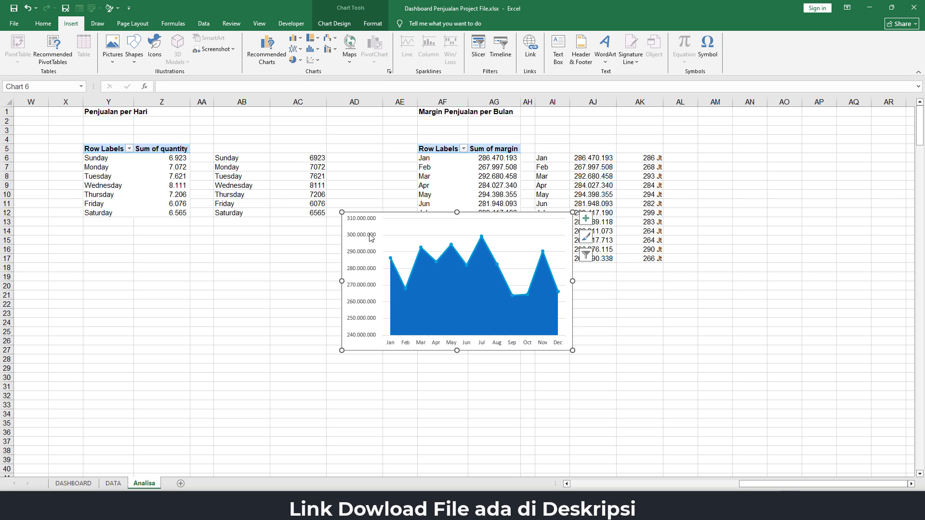
left_click(369, 236)
key("Delete")
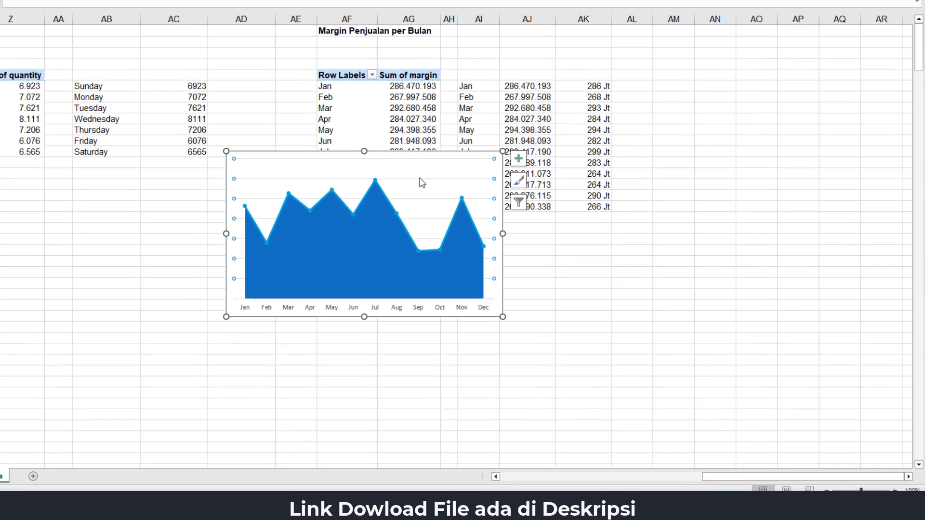
Turn on the smoothed line option for the line series in the margin chart.
left_click(379, 190)
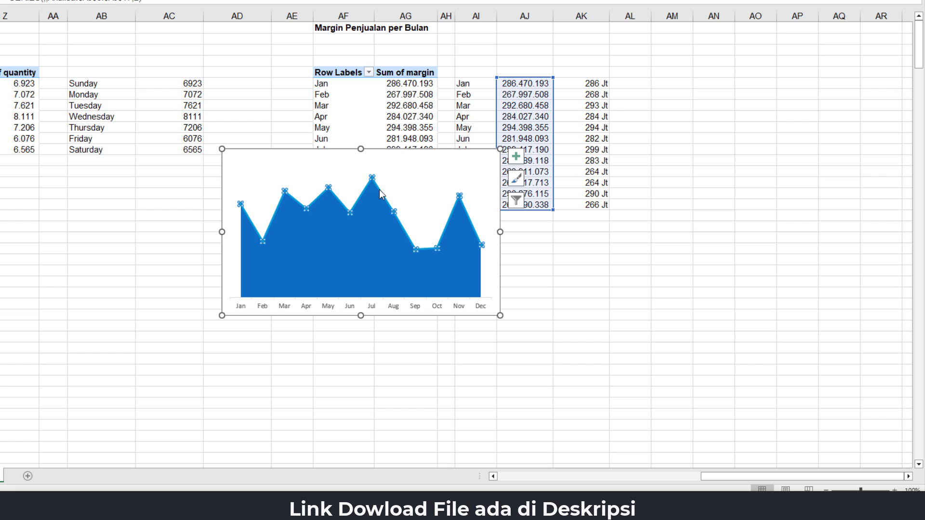
double_click(380, 189)
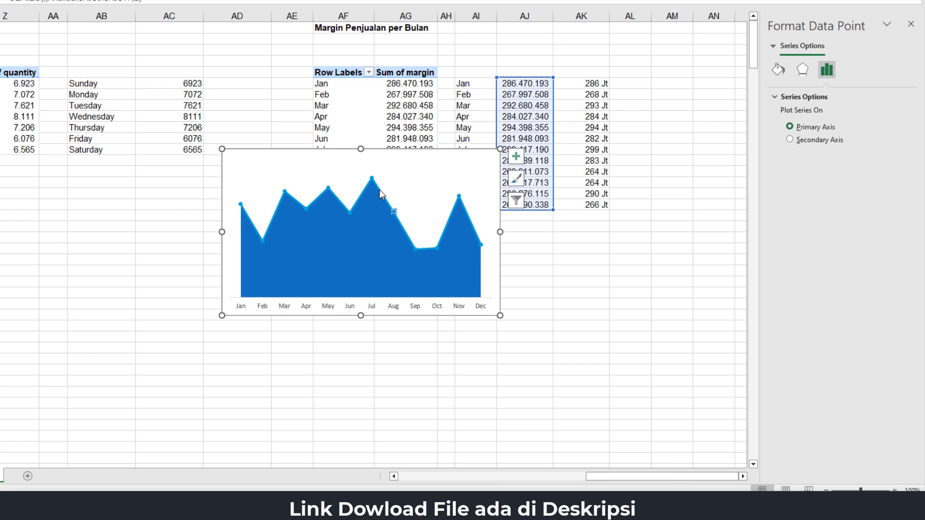
left_click(469, 201)
left_click(467, 213)
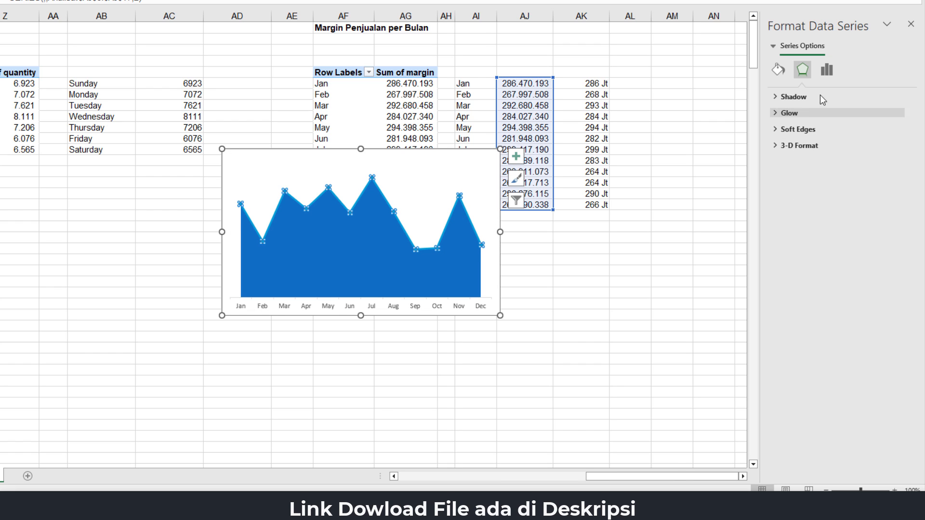
left_click(778, 70)
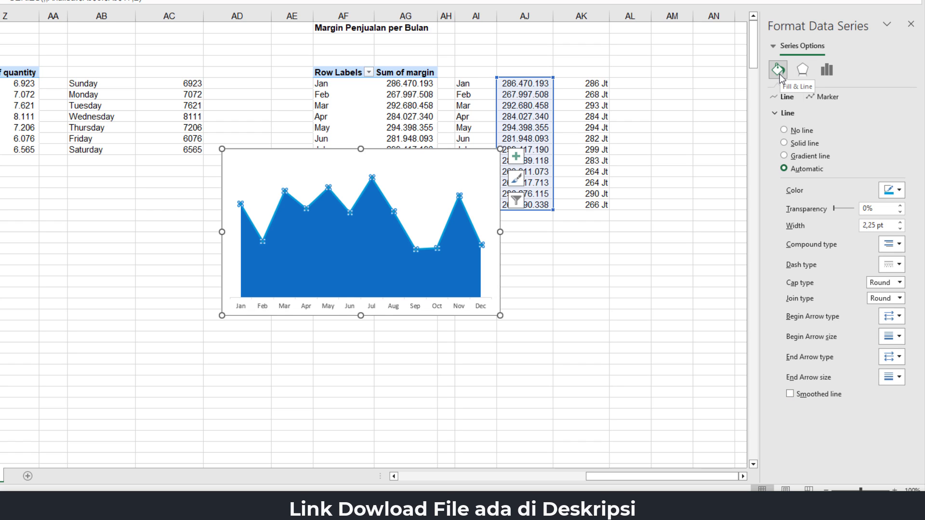
left_click(790, 395)
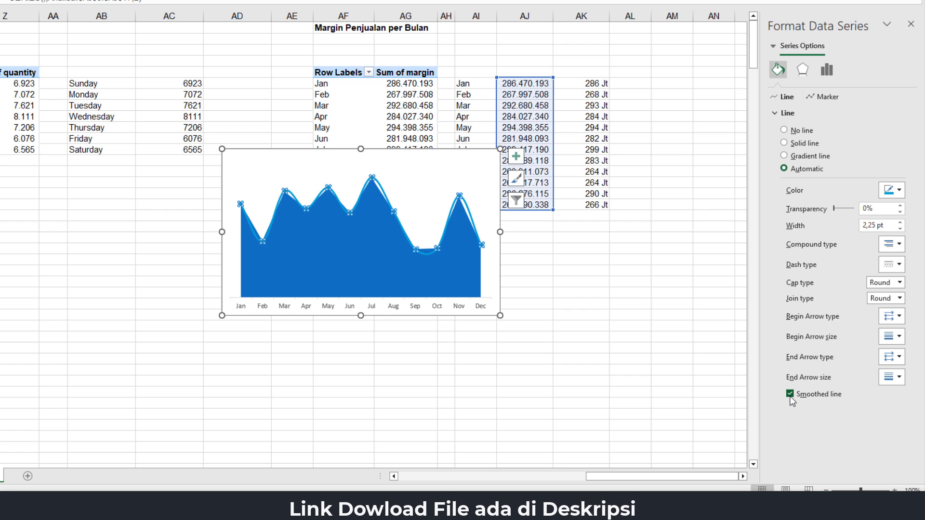
Give the margin chart's area series a gradient fill, making the 100% stop pinkish red and slightly reducing its brightness.
left_click(390, 274)
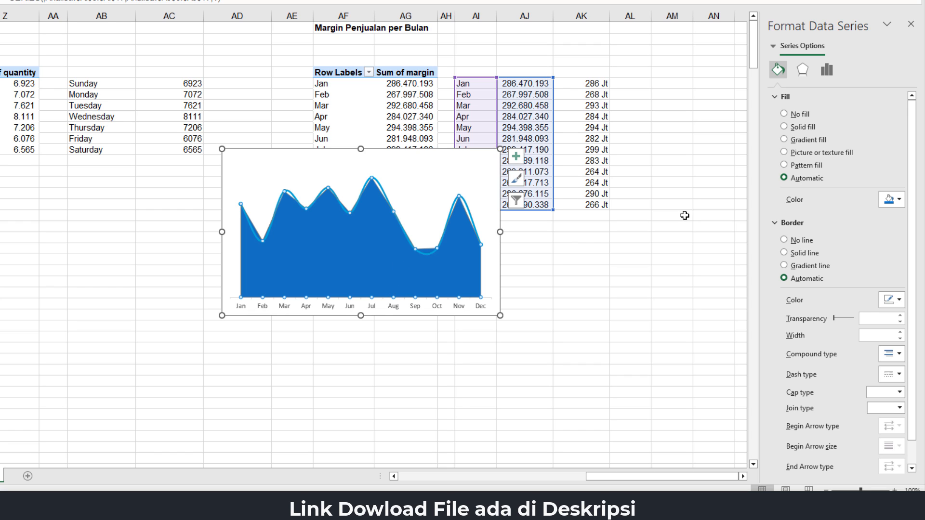
left_click(808, 141)
left_click_drag(841, 283, 852, 314)
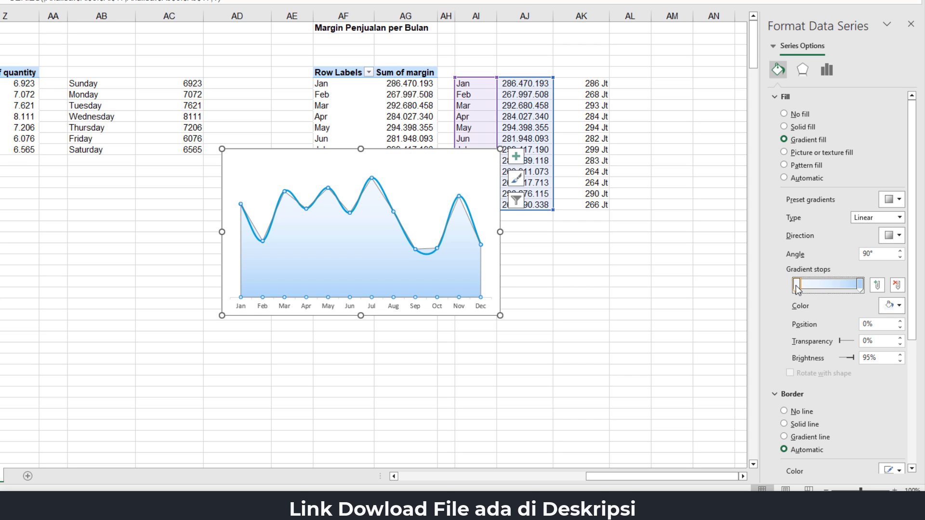
left_click(860, 285)
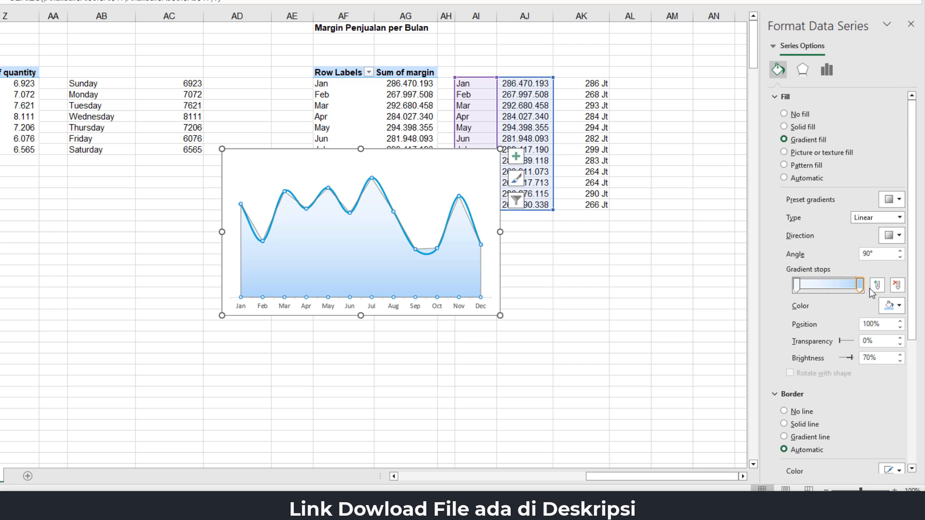
left_click(899, 307)
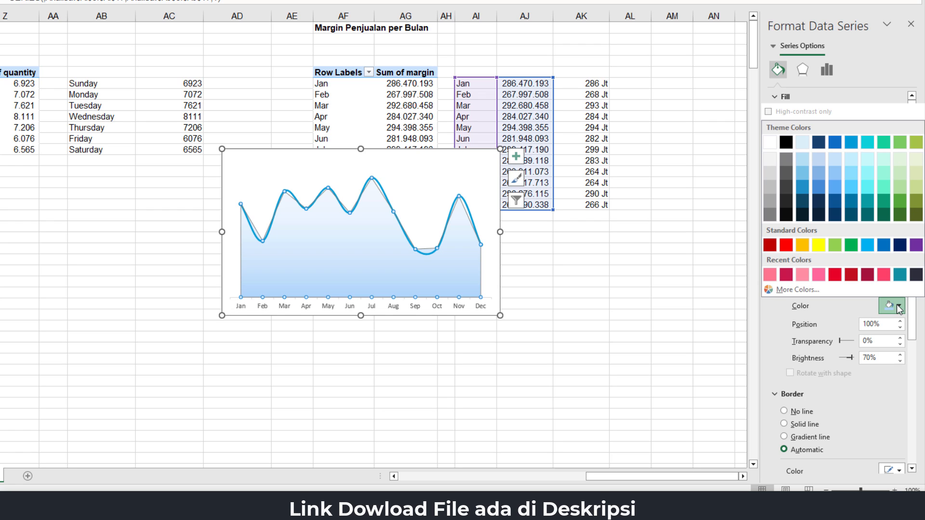
left_click(888, 277)
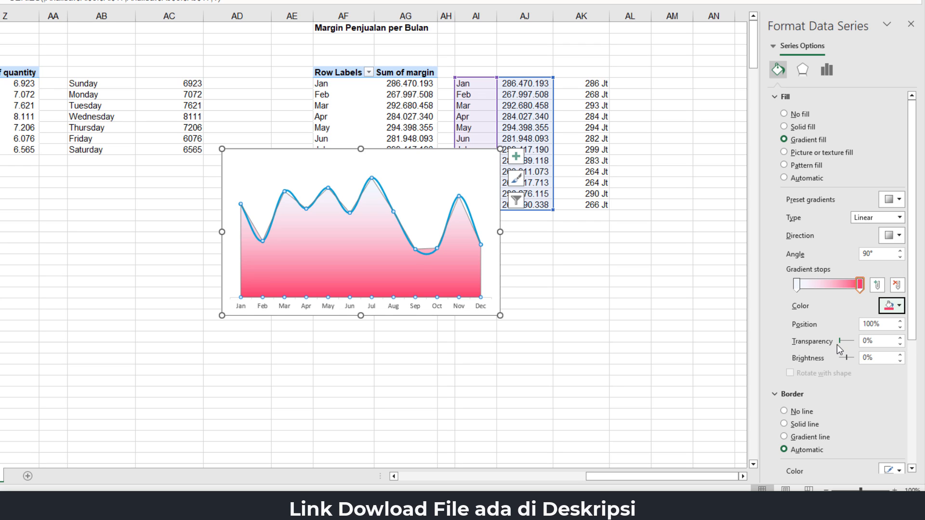
left_click_drag(840, 341, 839, 342)
left_click_drag(847, 358, 833, 342)
Set the 0% stop of the area's gradient to white with 60% transparency.
left_click(797, 285)
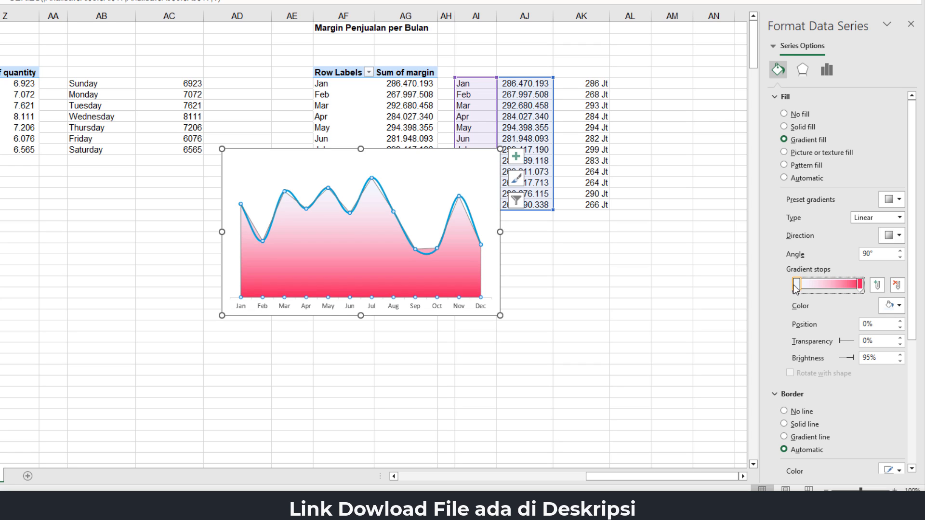
left_click(895, 306)
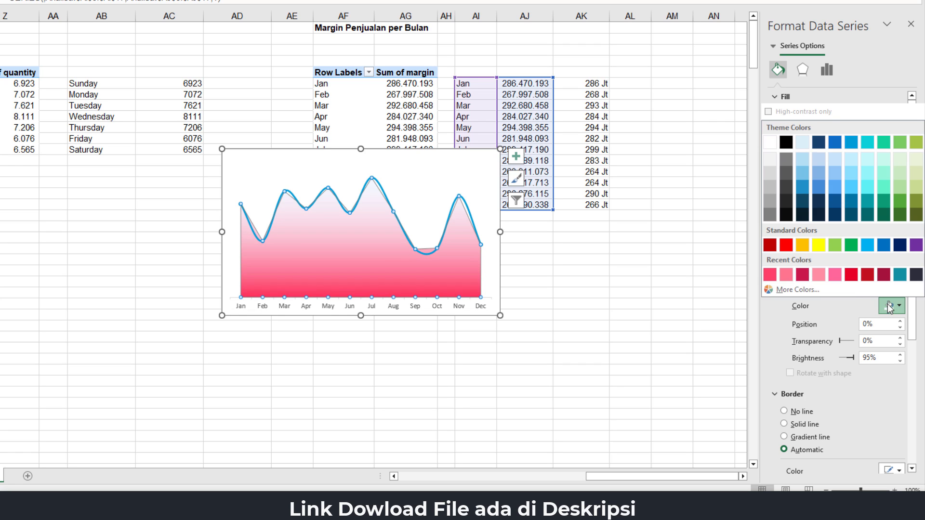
left_click(775, 143)
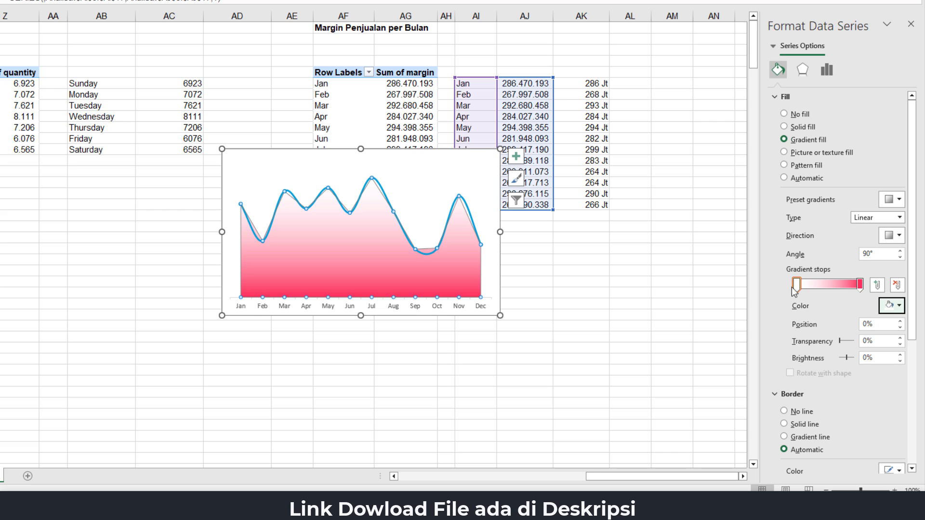
left_click_drag(840, 341, 851, 344)
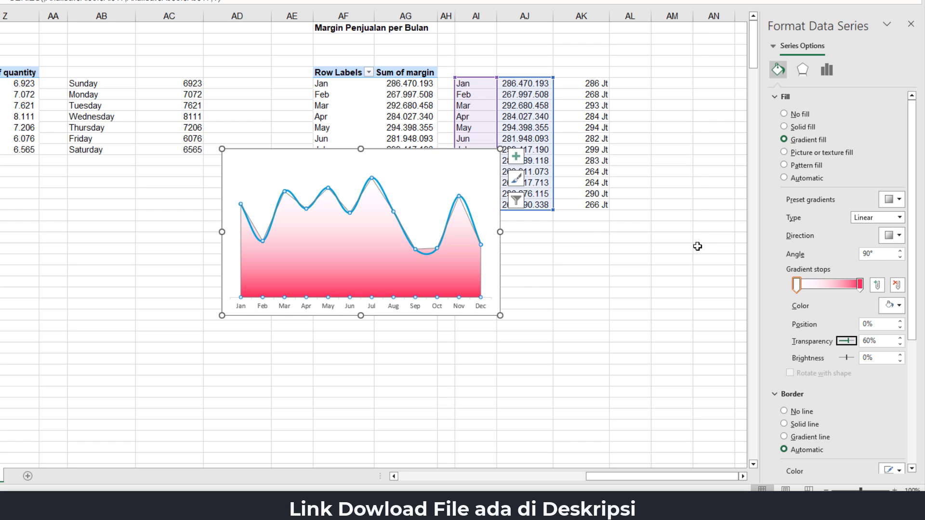
left_click(598, 227)
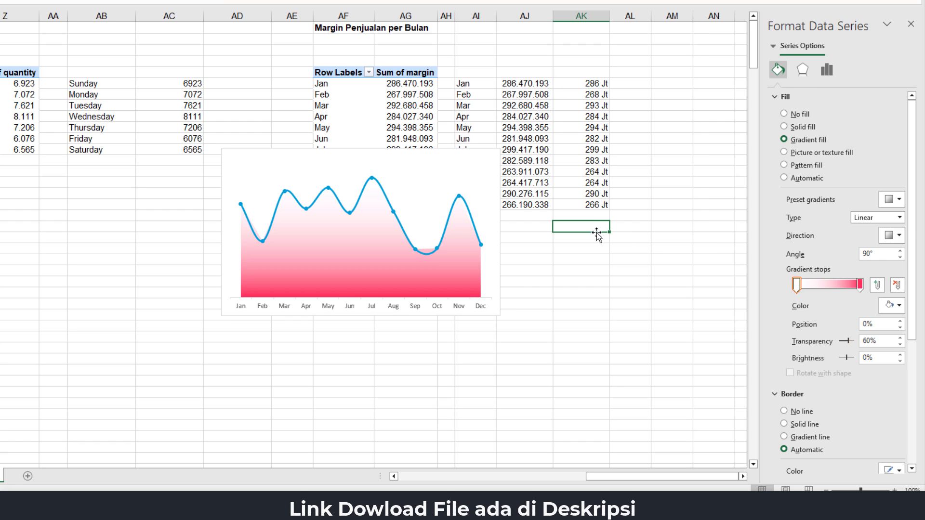
Color the margin chart's line series the same pinkish red and set its width to 1 pt.
left_click(381, 186)
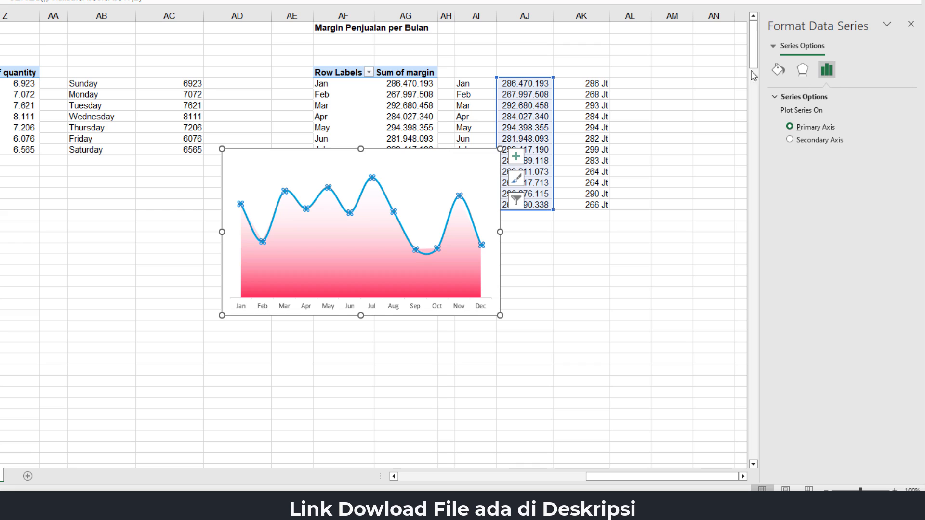
left_click(779, 70)
left_click(830, 97)
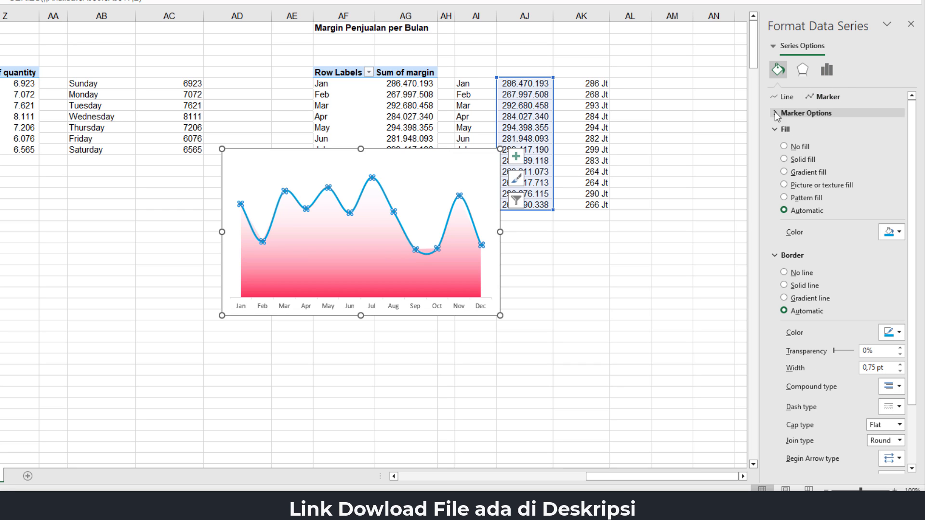
left_click(788, 98)
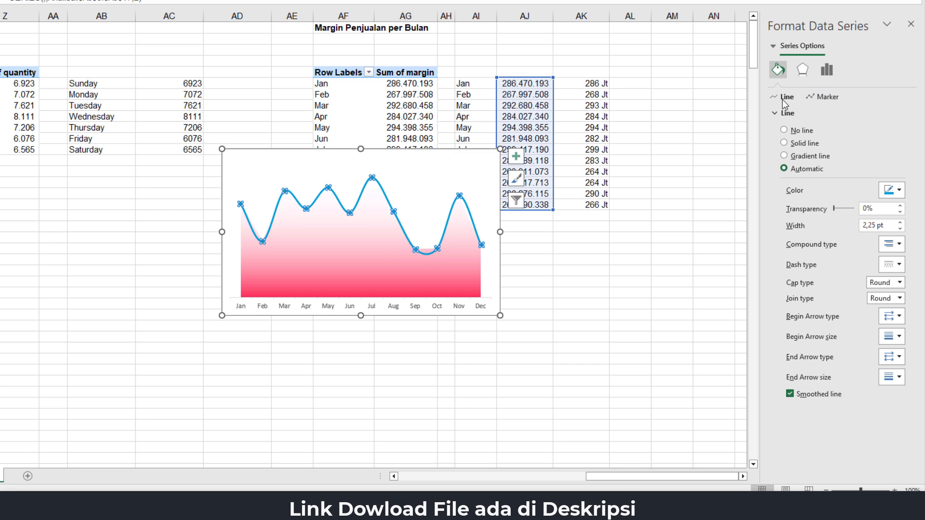
left_click(907, 194)
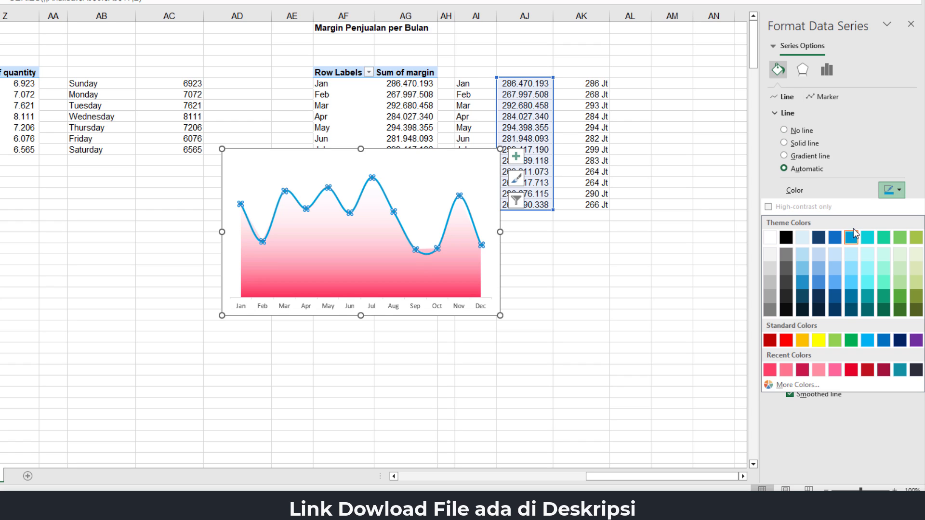
left_click(770, 366)
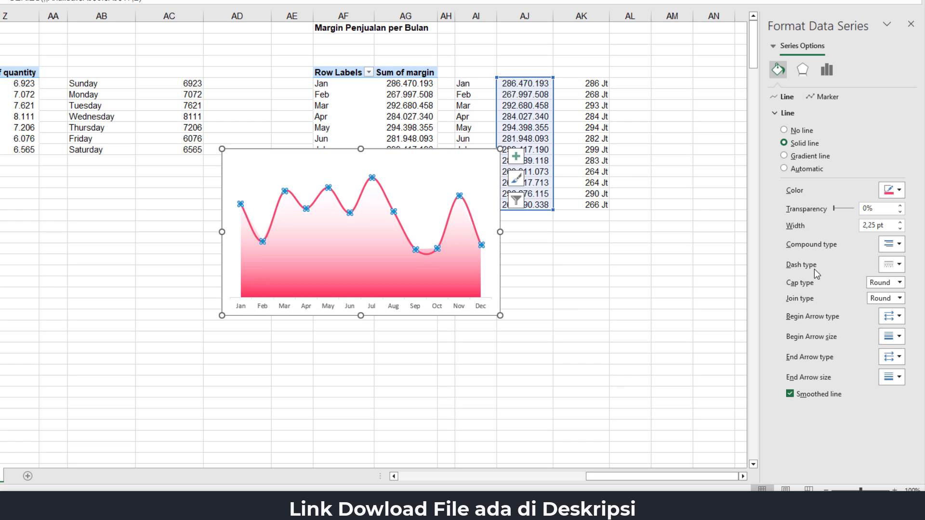
left_click(900, 230)
left_click(900, 230)
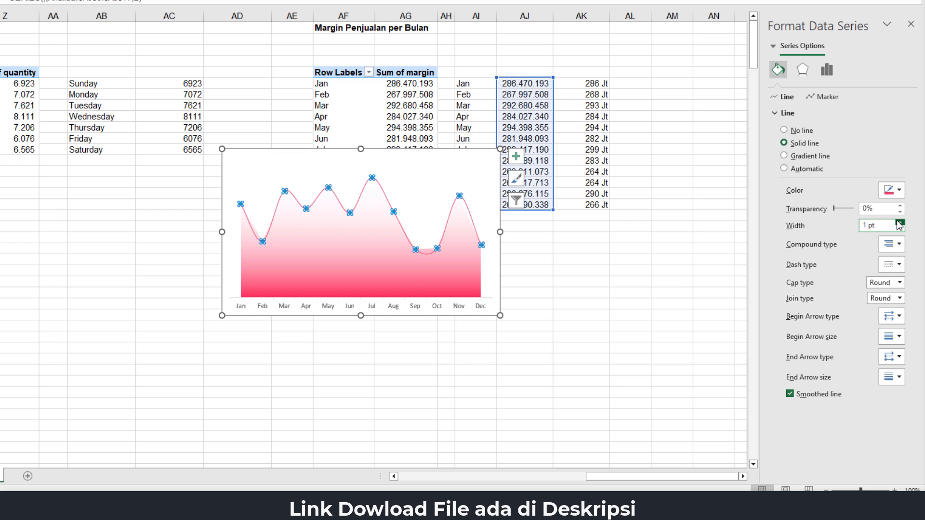
Switch the line series to built-in round markers and set their size to 9.
left_click(826, 97)
left_click(800, 114)
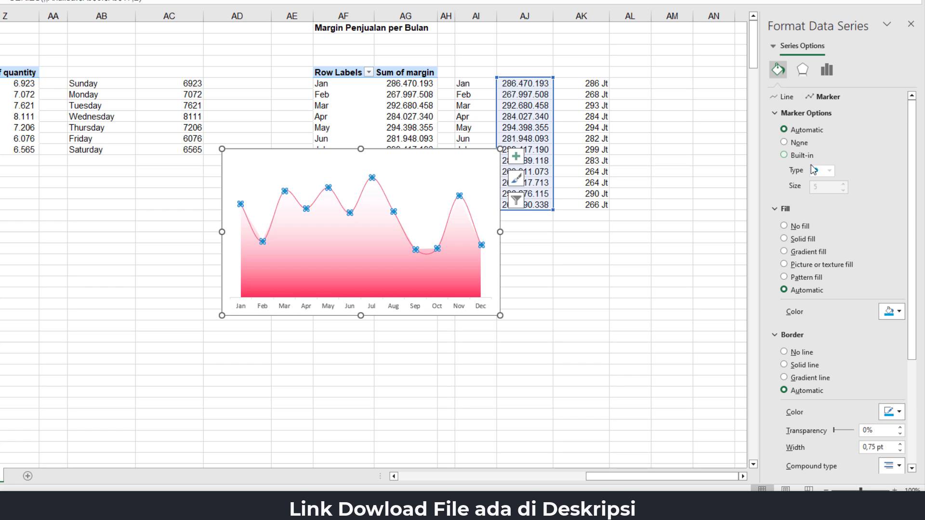
left_click(802, 155)
left_click(843, 183)
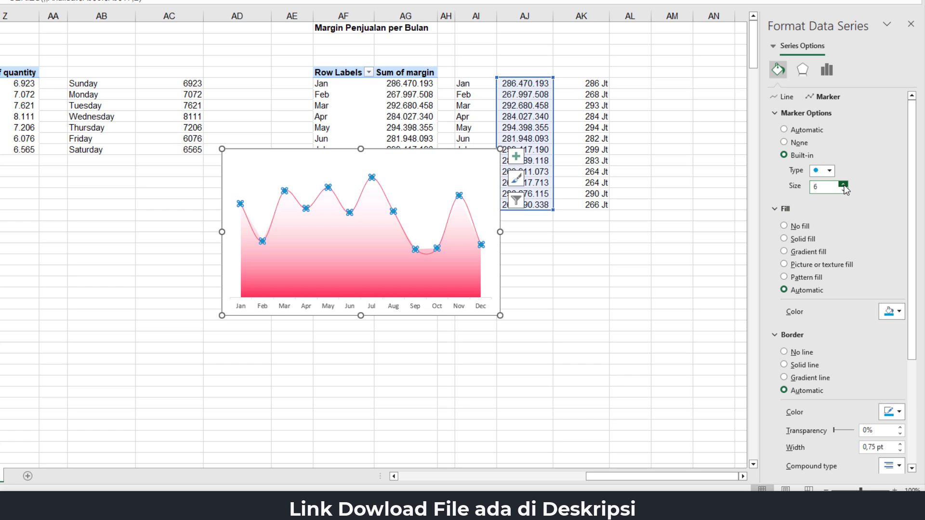
left_click(843, 183)
left_click(843, 184)
left_click(844, 184)
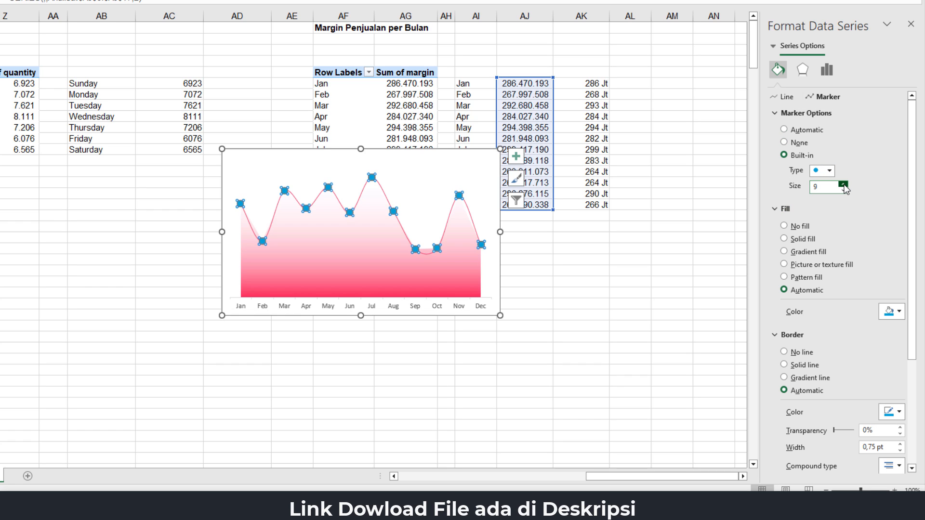
Color the markers' fill and border the same pinkish red as the line.
left_click(892, 312)
left_click(782, 277)
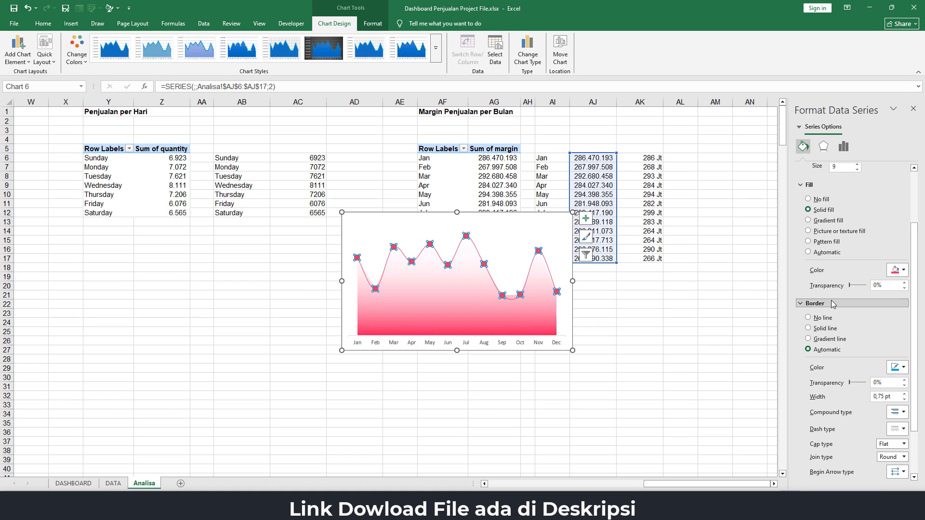
left_click(904, 367)
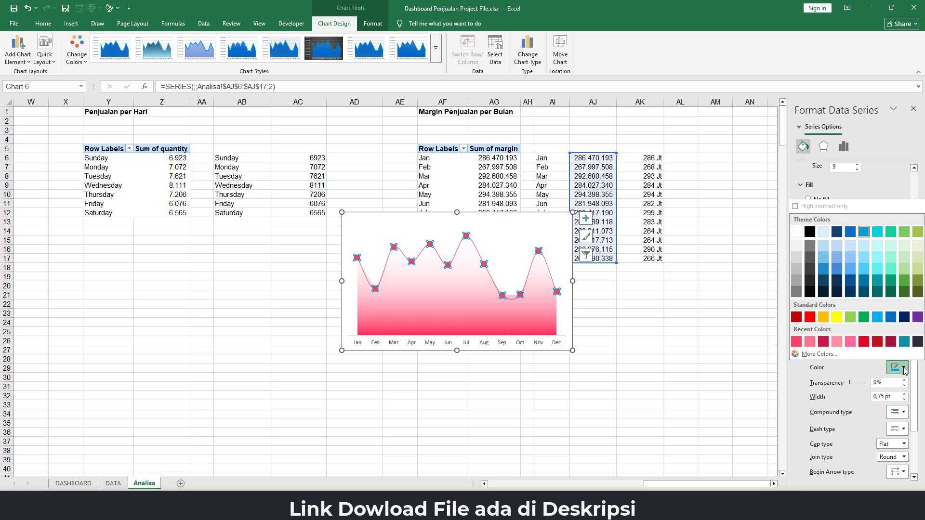
left_click(803, 344)
left_click(708, 324)
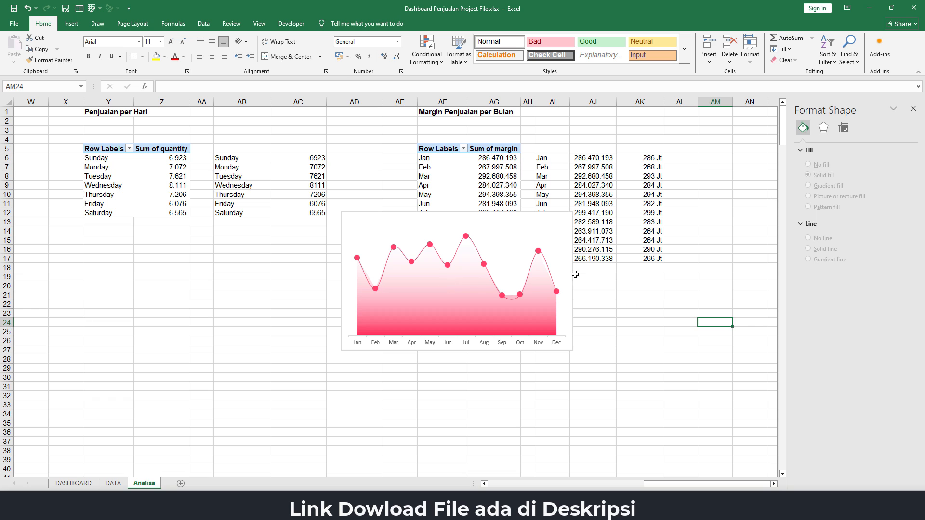
Remove the margin chart area's outline and fill, and shift the chart slightly down.
left_click(569, 291)
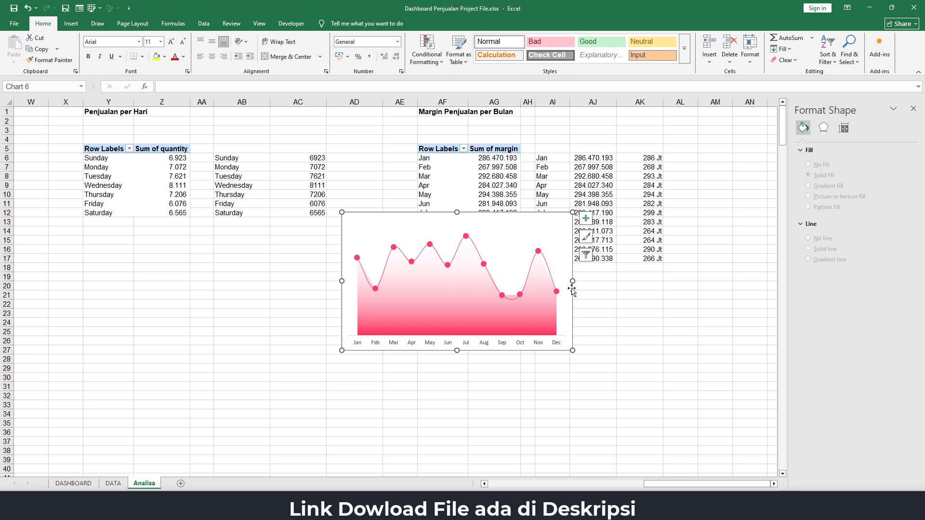
left_click(373, 23)
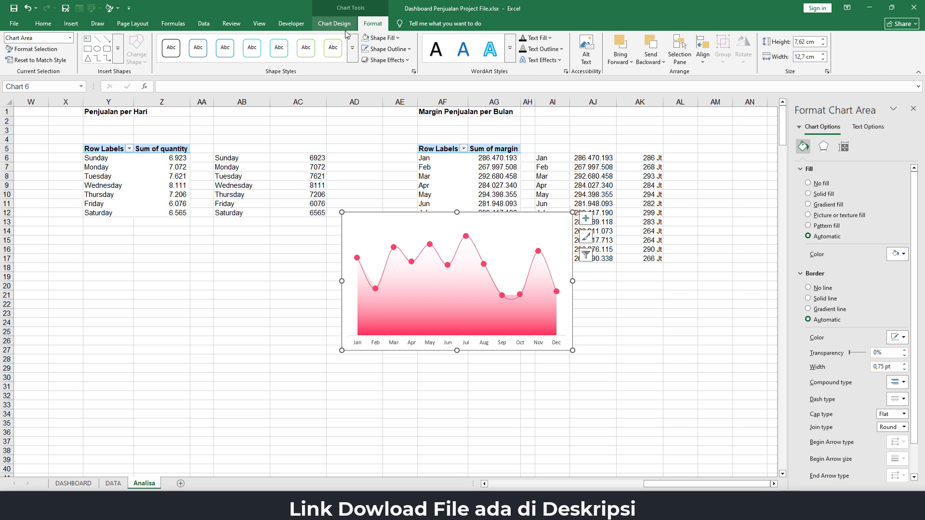
left_click(365, 51)
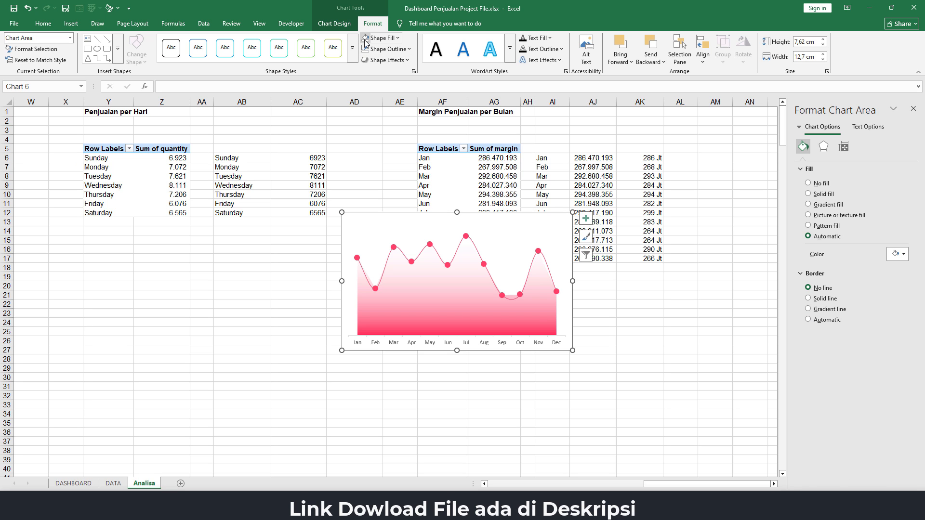
left_click(365, 39)
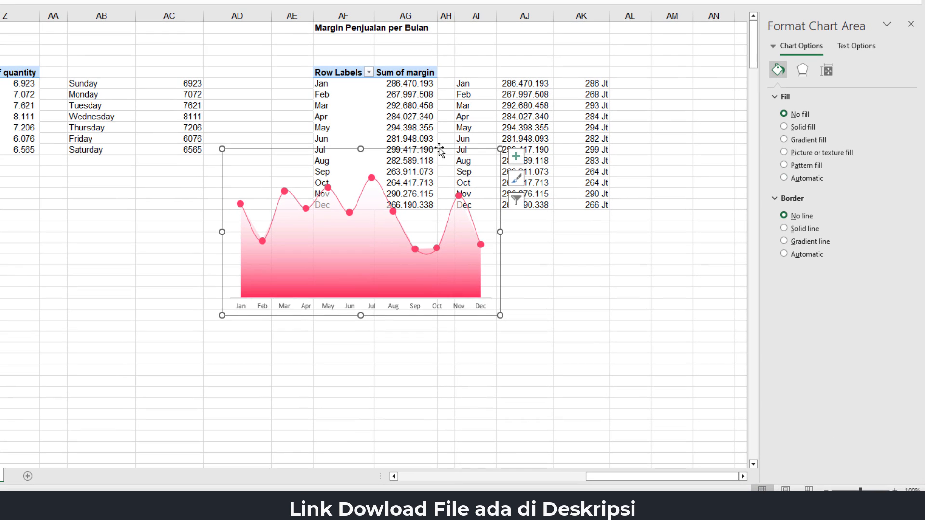
left_click_drag(441, 150, 444, 162)
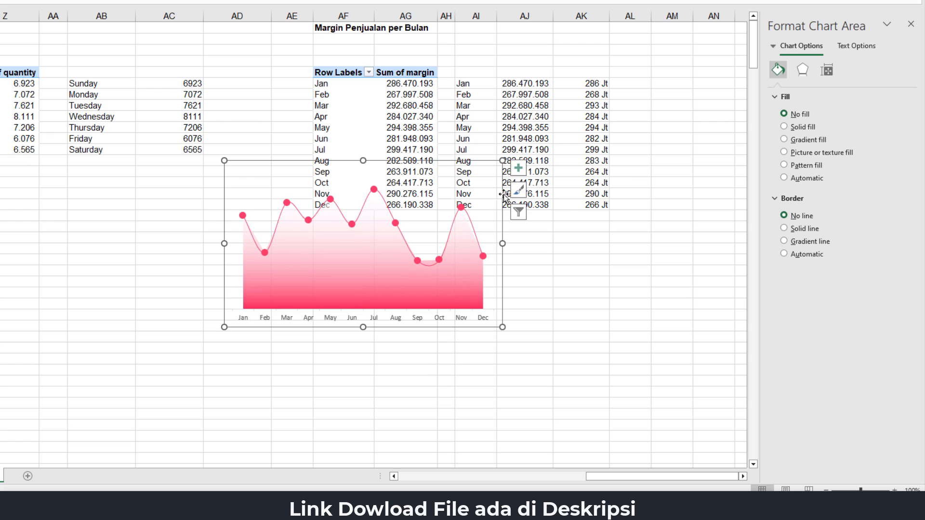
Add data labels to the margin chart and open the formatting options for the area series' labels.
left_click(518, 168)
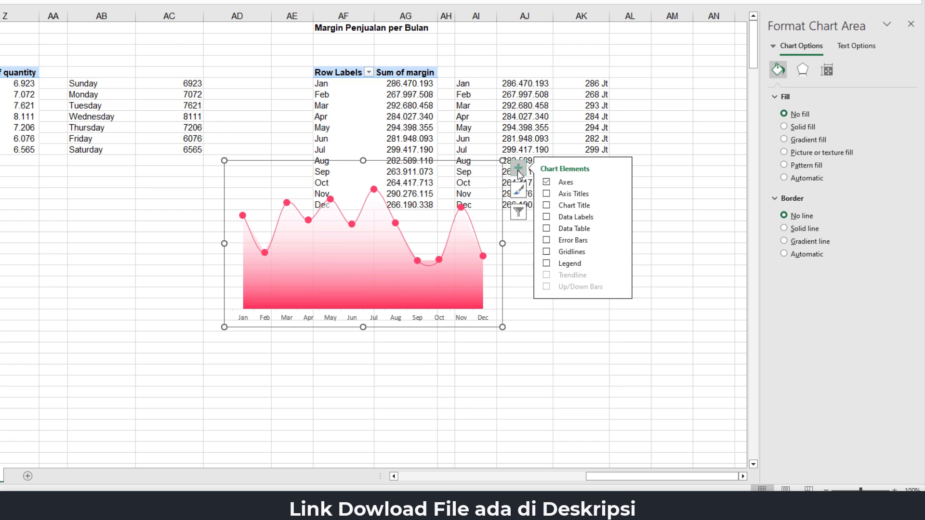
left_click(546, 217)
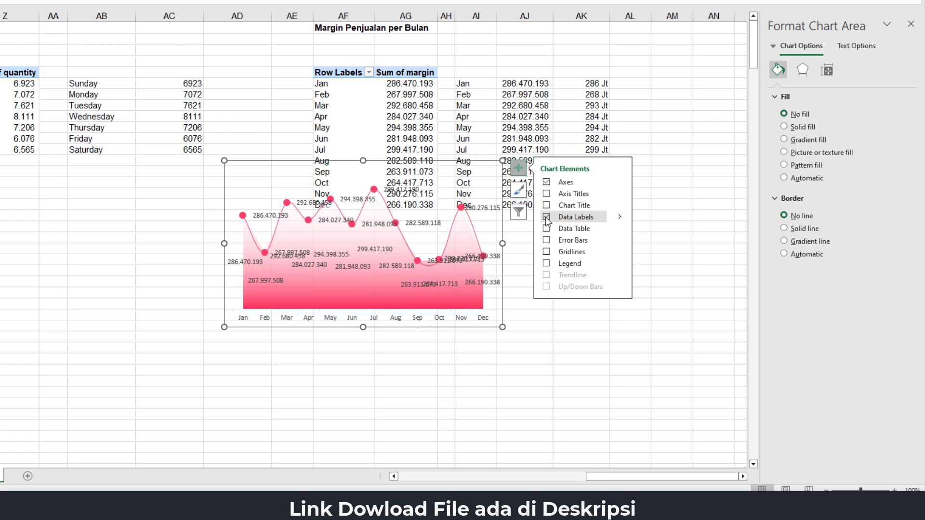
left_click(620, 218)
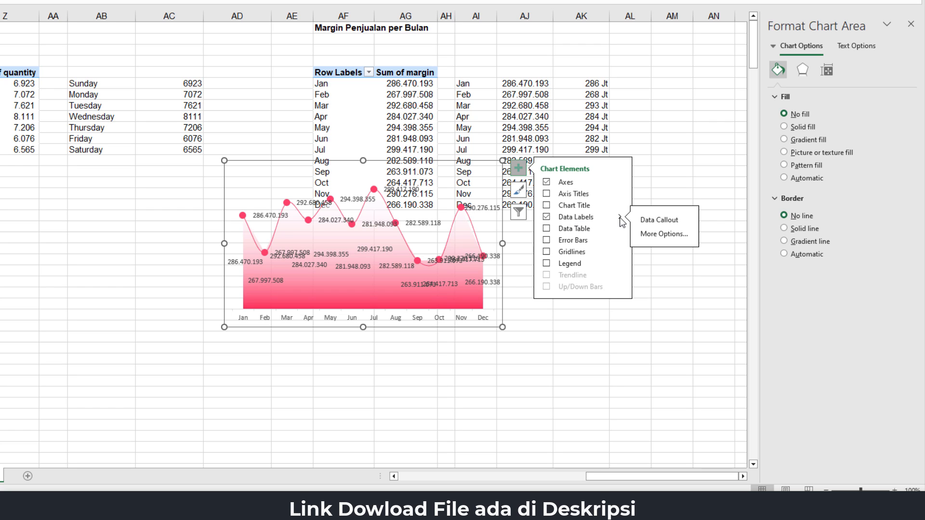
left_click(662, 233)
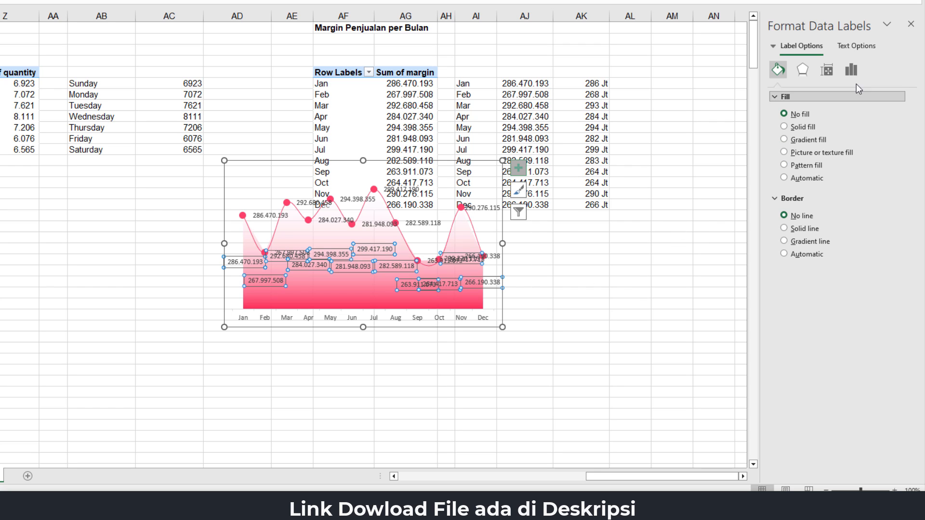
Make the area series' labels show cells AK6:AK17 instead of their values, and move the chart below the margin data.
left_click(853, 70)
left_click(820, 98)
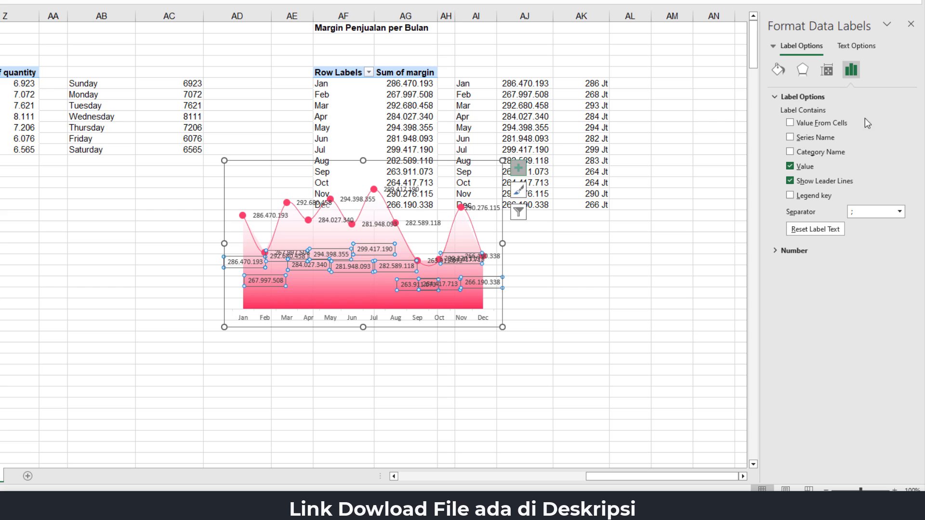
left_click(813, 128)
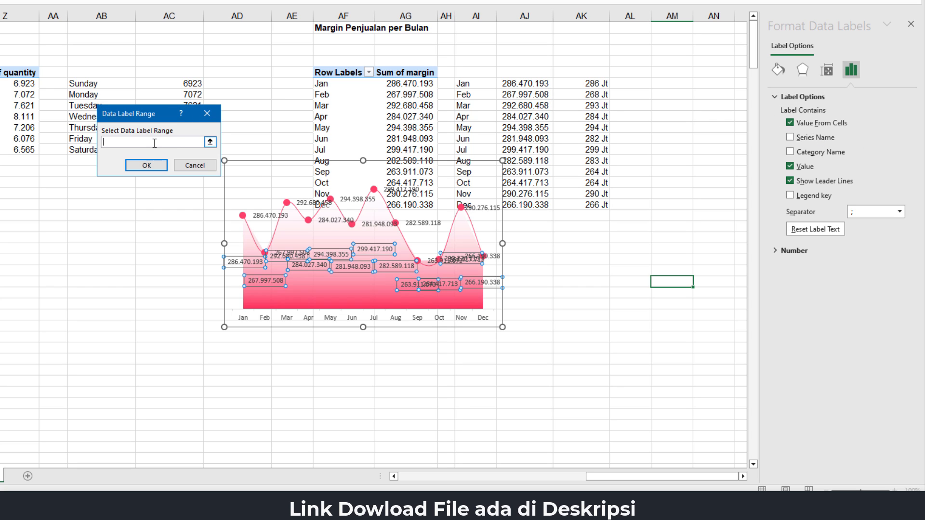
left_click_drag(594, 82, 591, 200)
left_click(147, 166)
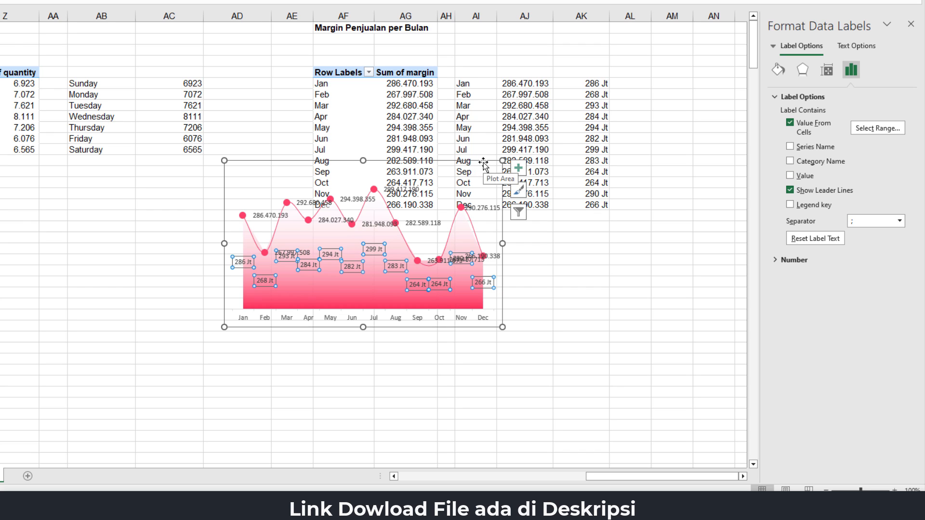
left_click_drag(487, 161, 508, 212)
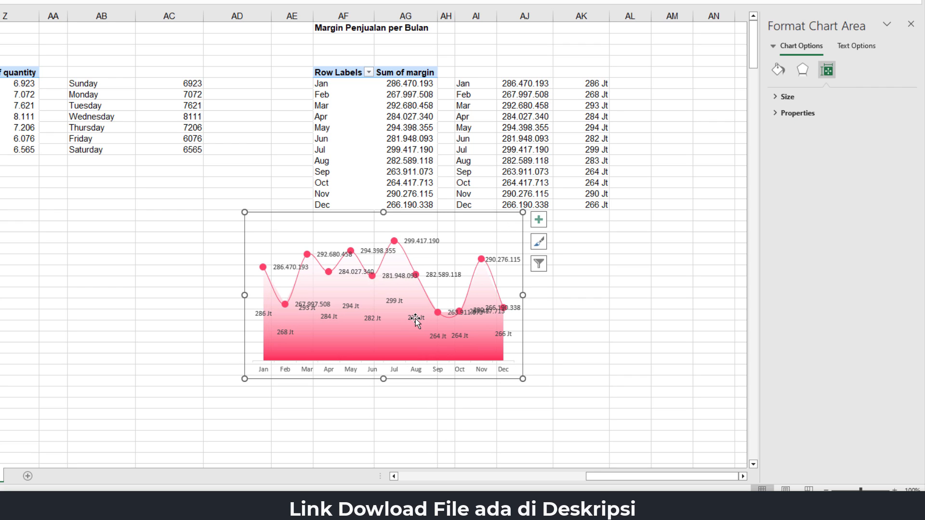
left_click(539, 220)
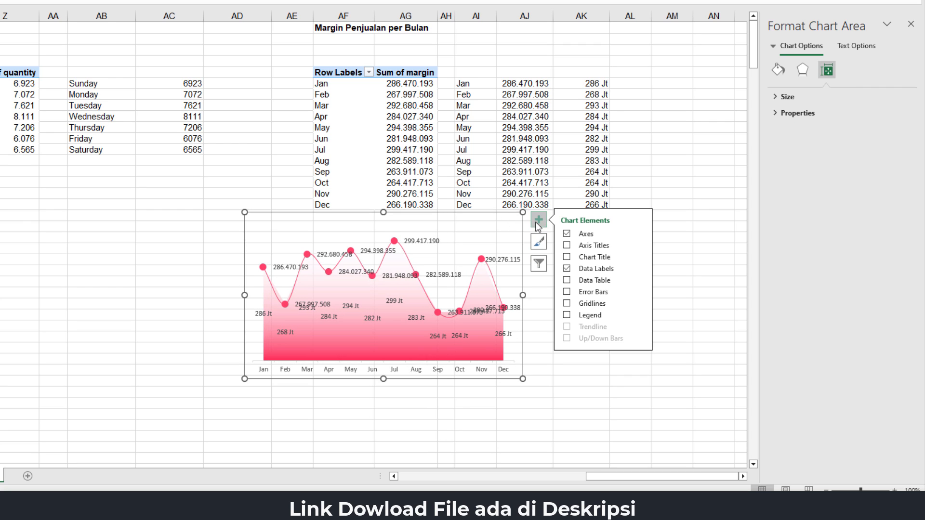
left_click(639, 269)
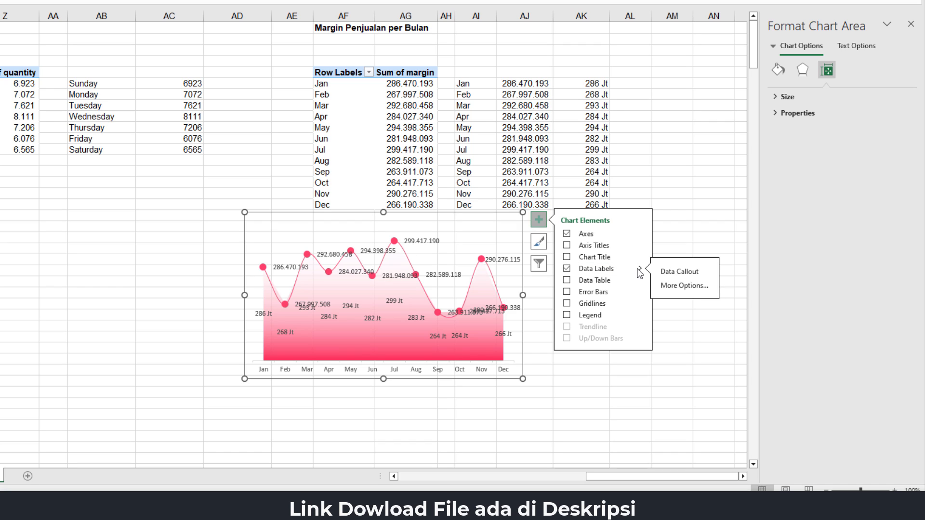
left_click(638, 269)
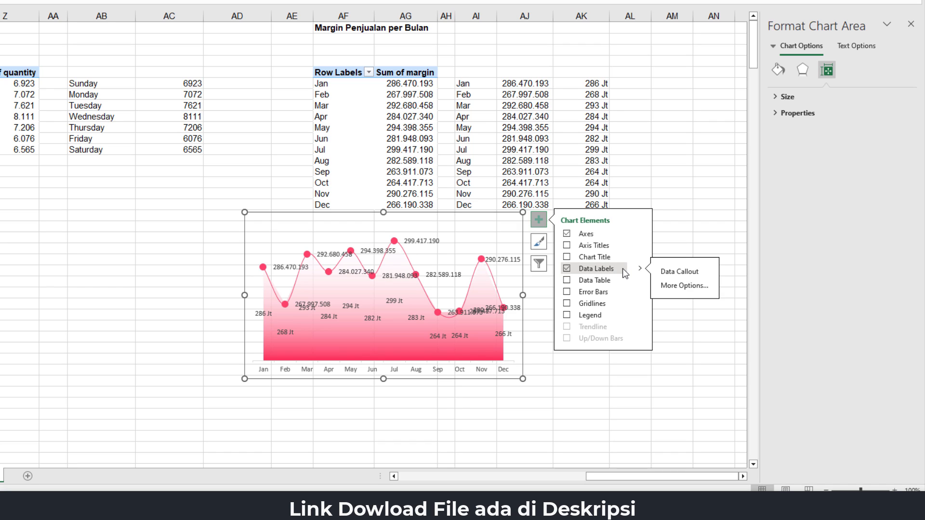
left_click(622, 268)
left_click(672, 281)
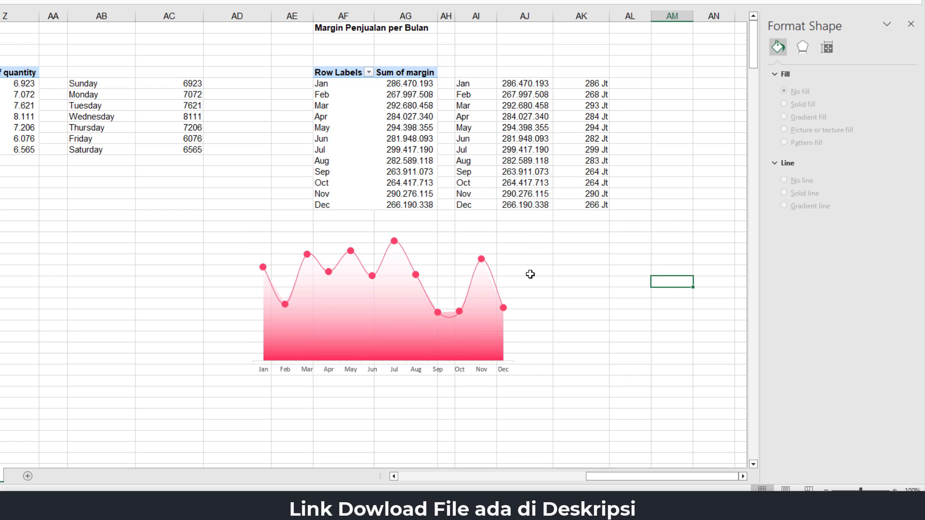
key("ctrl+z")
left_click(586, 292)
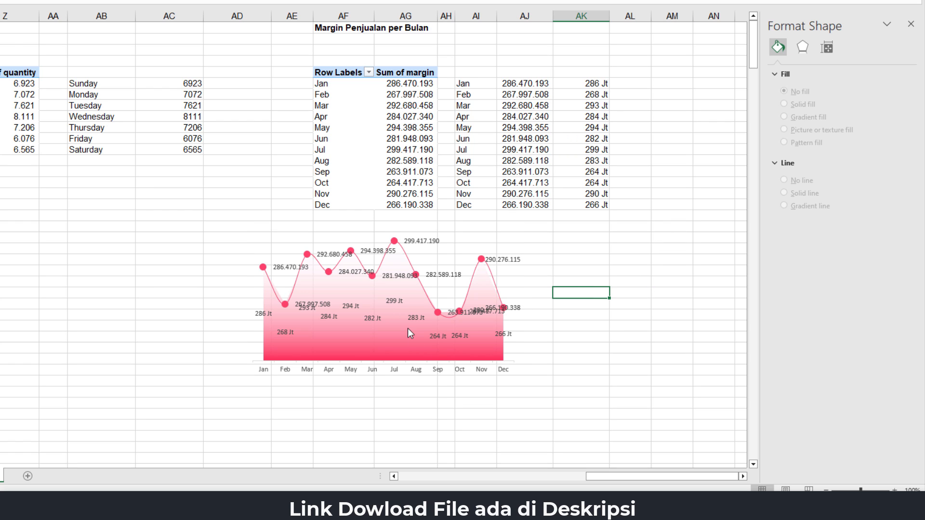
Remove the data labels from both the line series and the area series of the margin chart.
left_click(289, 271)
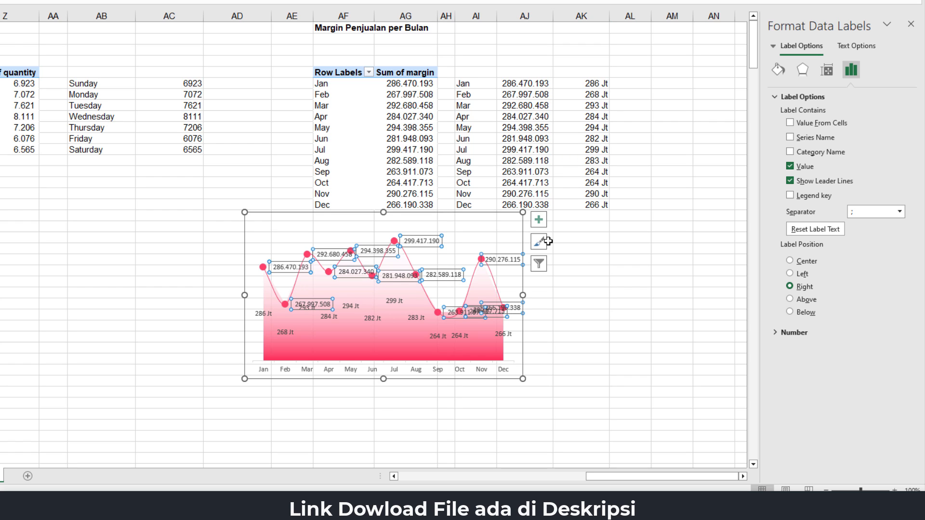
left_click(543, 223)
left_click(567, 268)
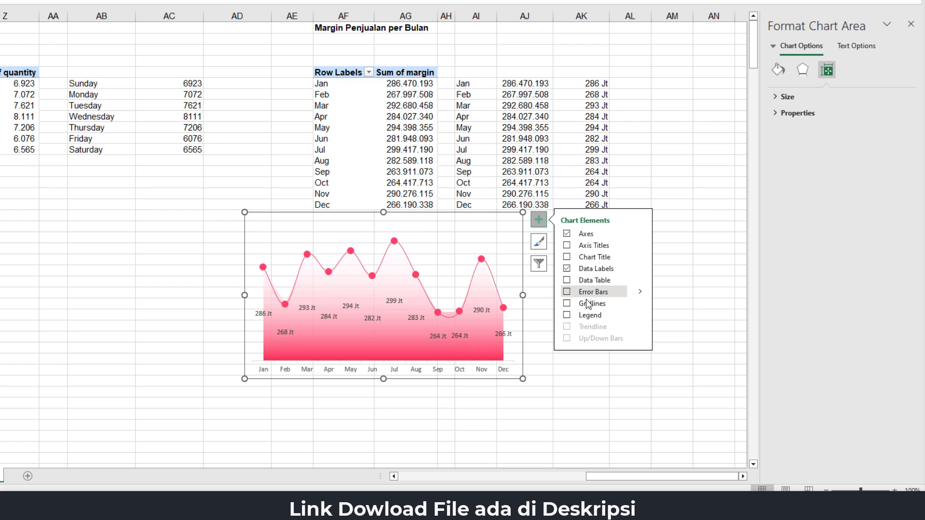
left_click(480, 311)
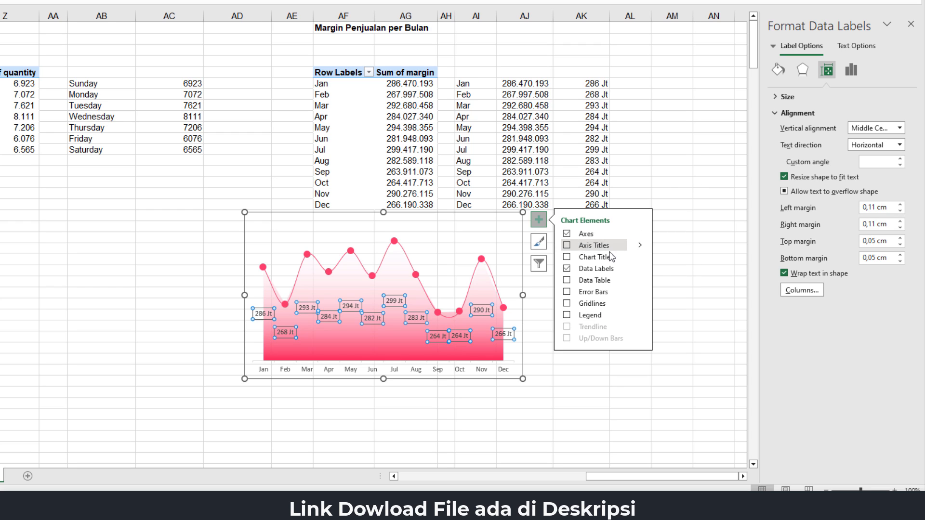
left_click(637, 269)
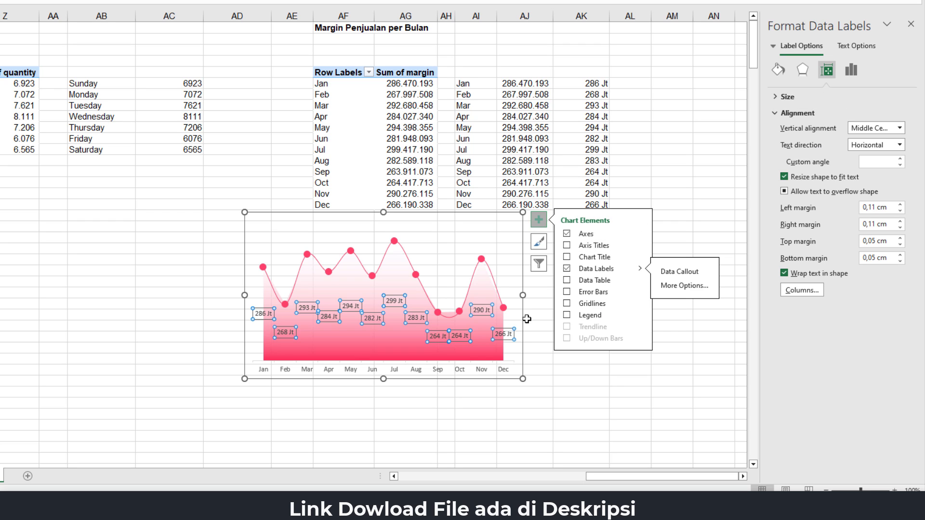
left_click(555, 400)
left_click(482, 310)
left_click(481, 310)
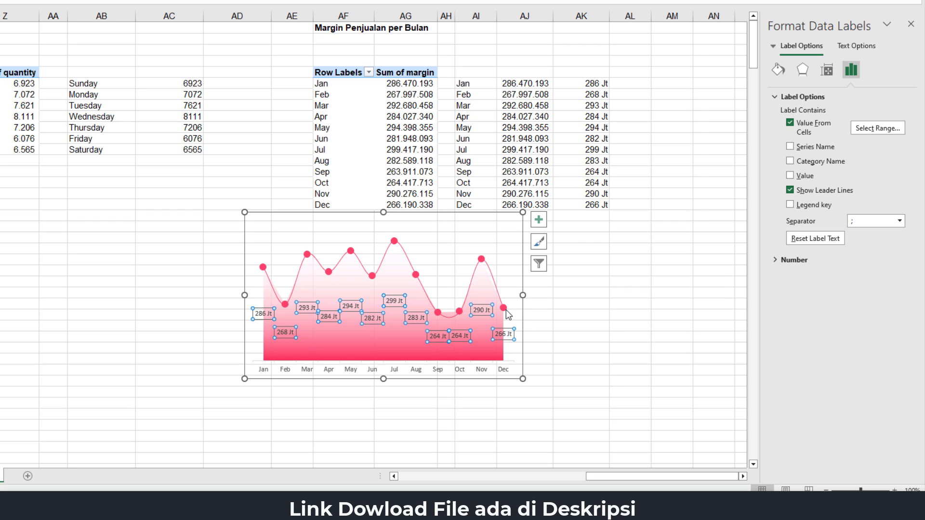
key("Delete")
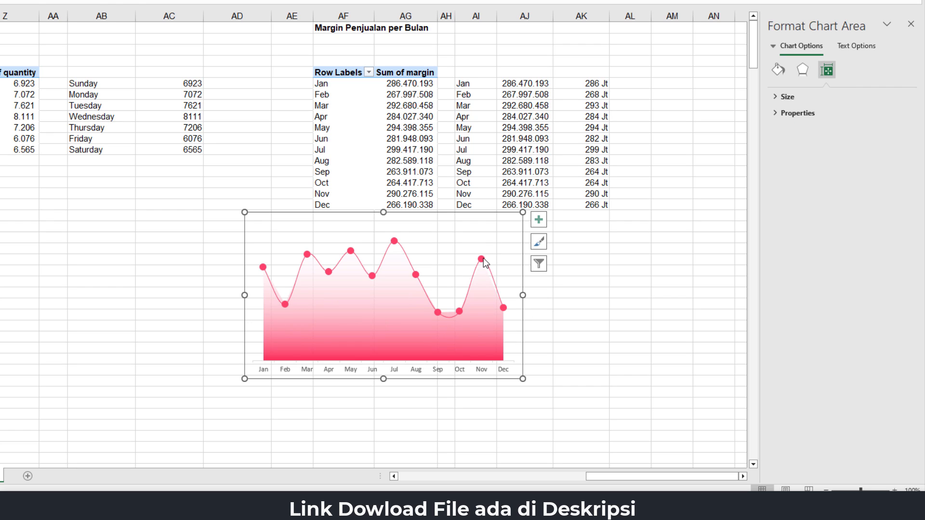
Add data labels to the margin chart's line series only and open their label options.
left_click(481, 259)
left_click(539, 219)
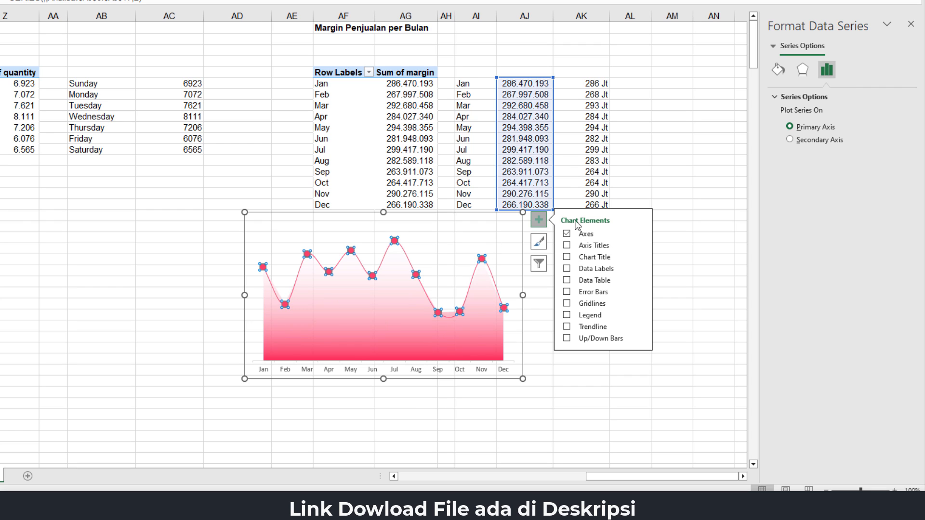
left_click(567, 269)
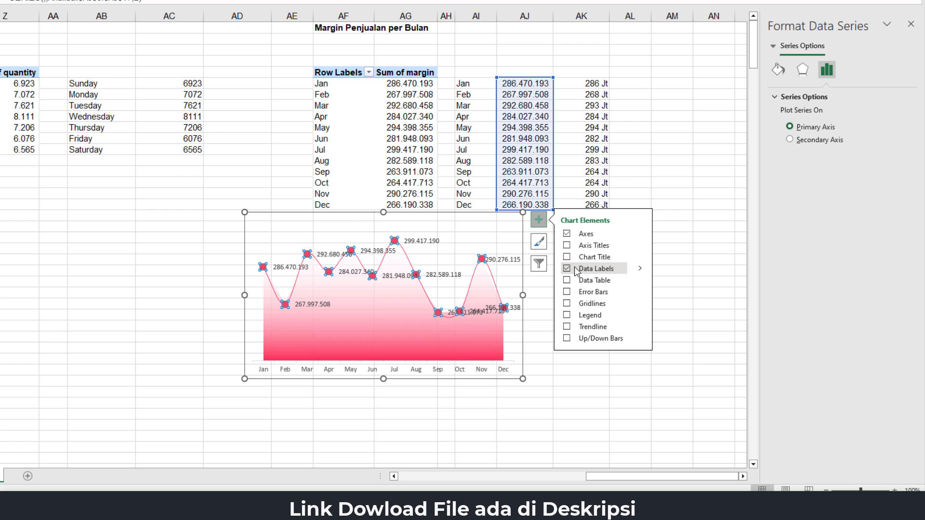
mouse_move(641, 268)
left_click(682, 361)
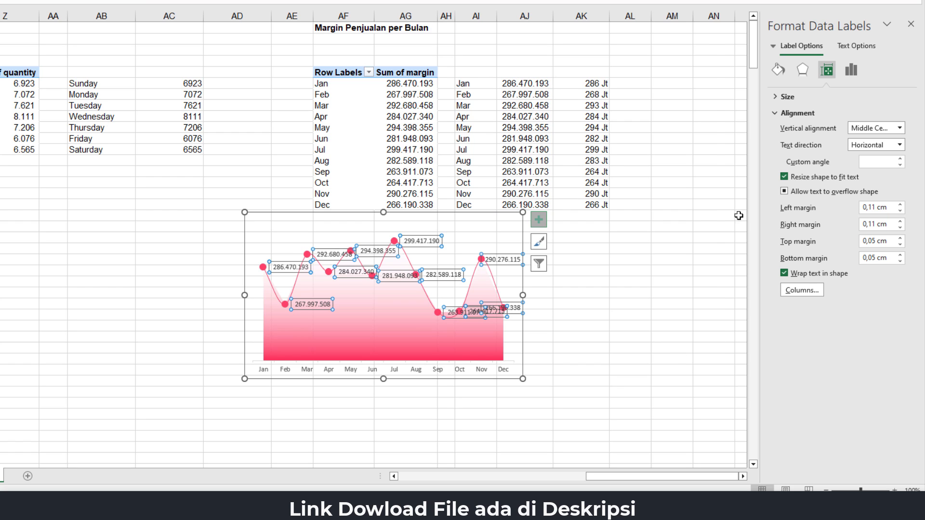
left_click(851, 70)
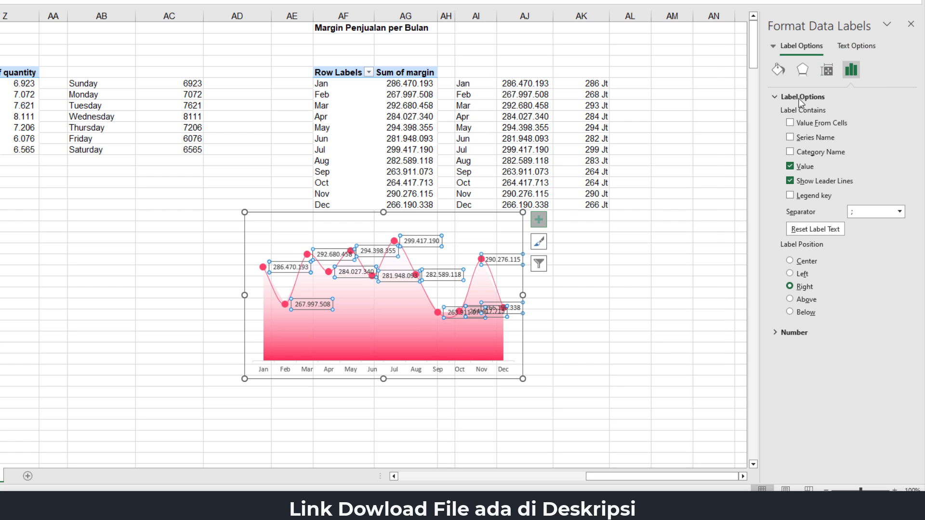
Make the line series' labels show cells AK6:AK17 instead of their values, and position them above the markers.
left_click(790, 124)
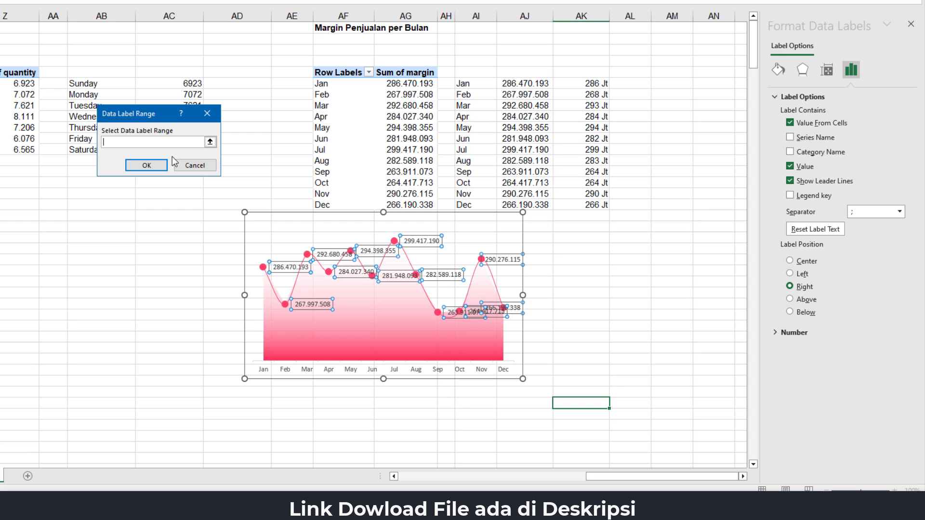
left_click_drag(587, 84, 598, 200)
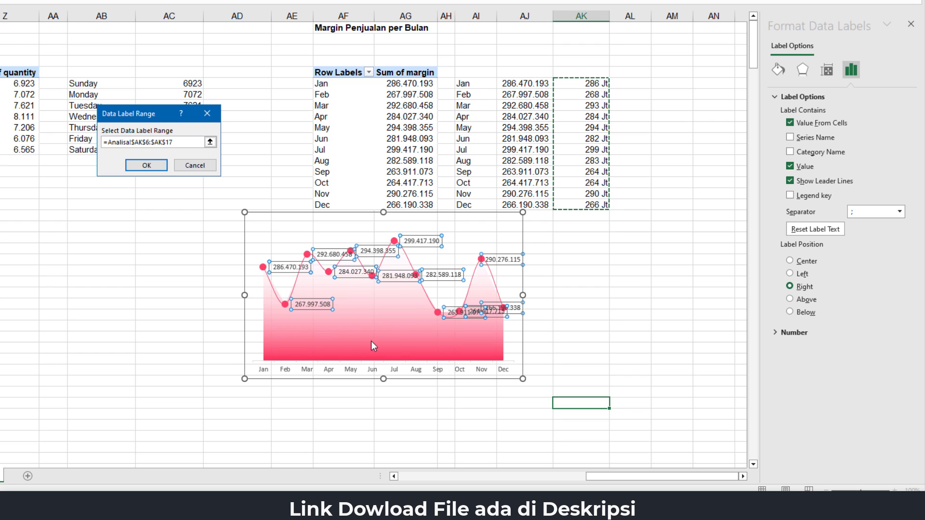
left_click(147, 165)
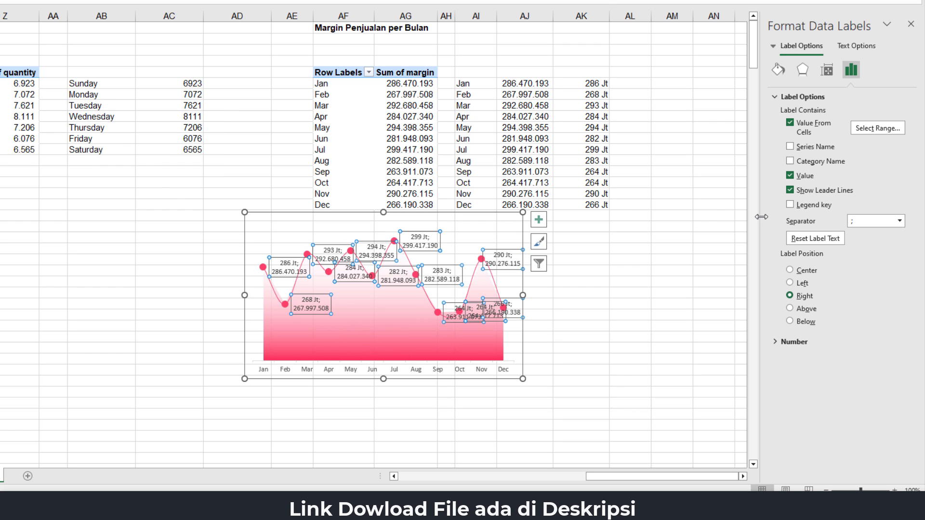
left_click(790, 176)
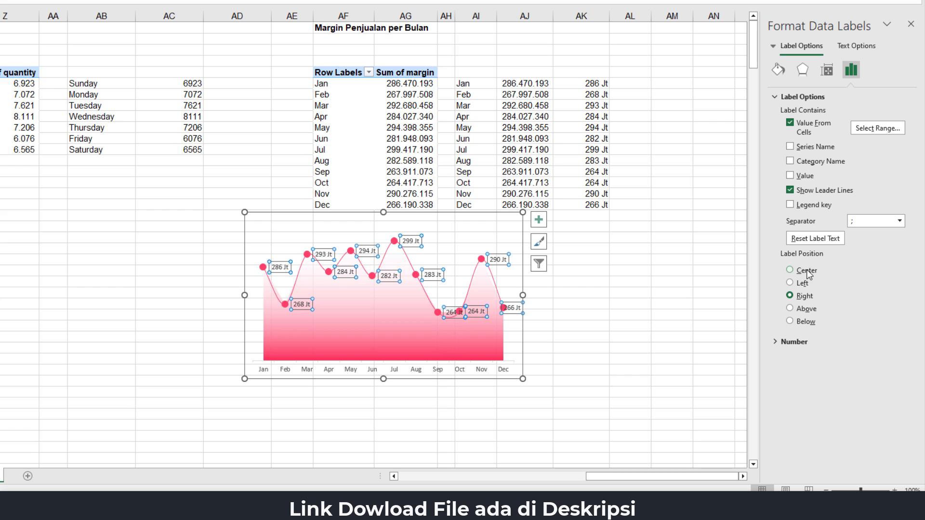
left_click(812, 314)
left_click(641, 272)
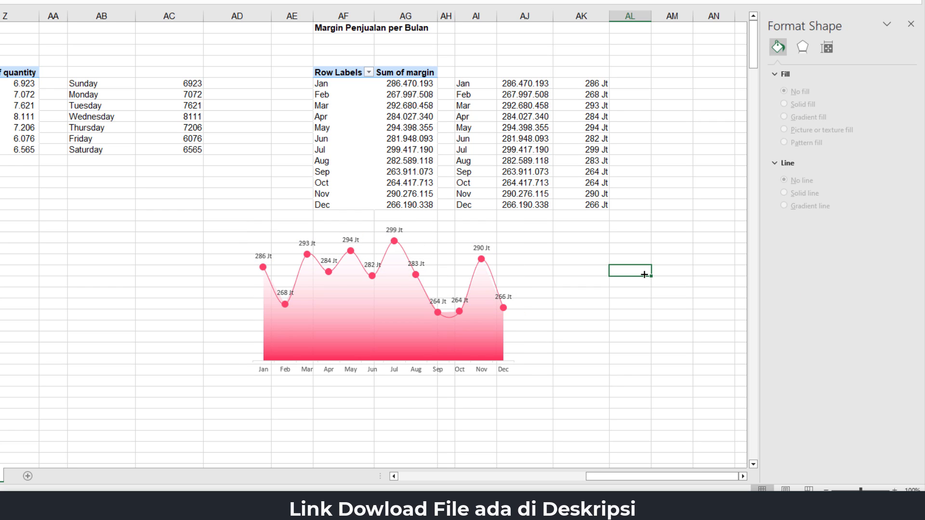
Cut the margin chart from the Analisa sheet and paste it into the DASHBOARD sheet.
left_click(458, 357)
left_click(483, 218)
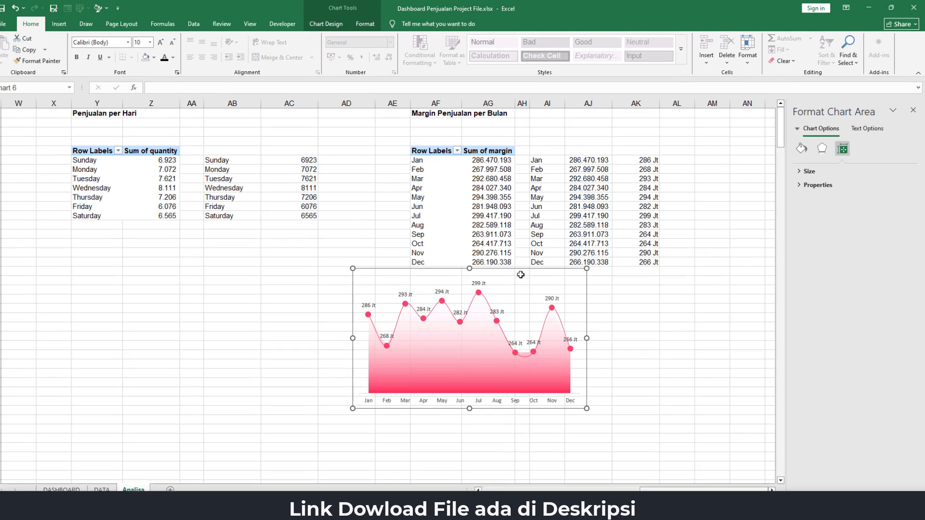
key("ctrl+x")
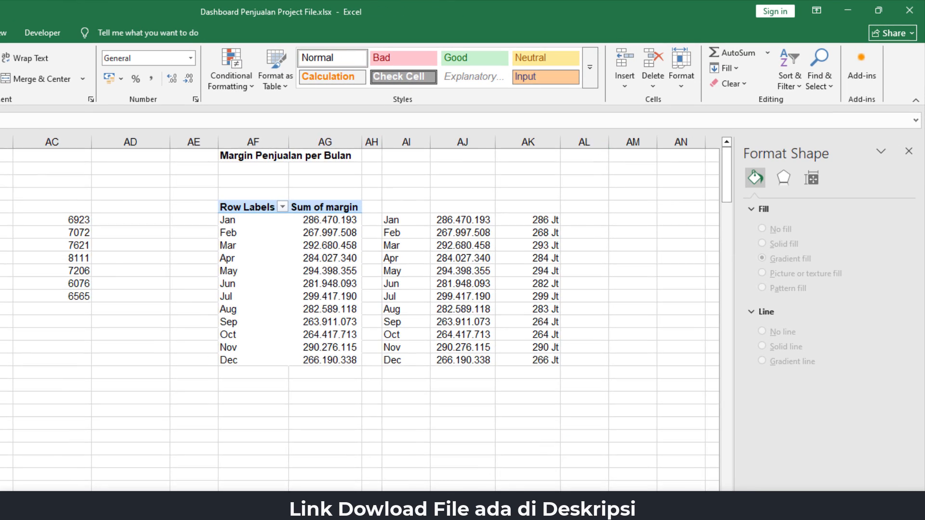
left_click(74, 483)
left_click(316, 167)
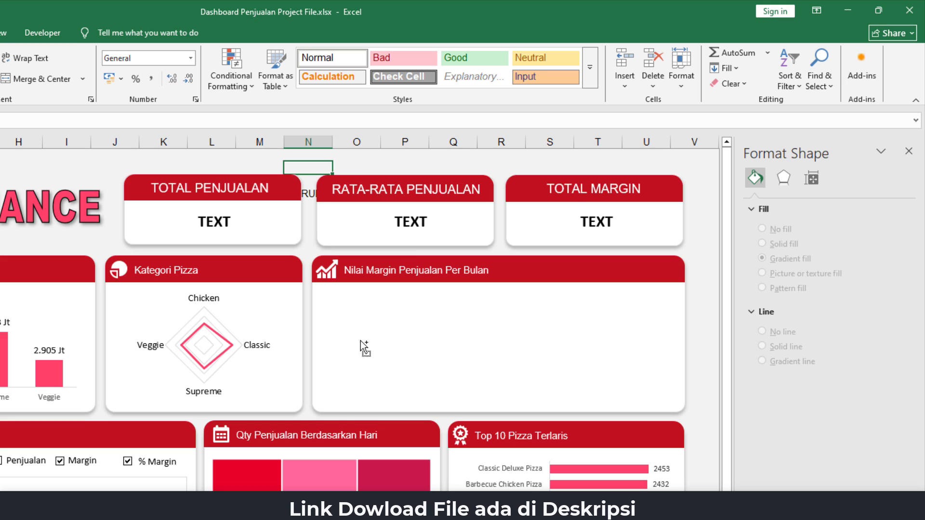
key("ctrl+v")
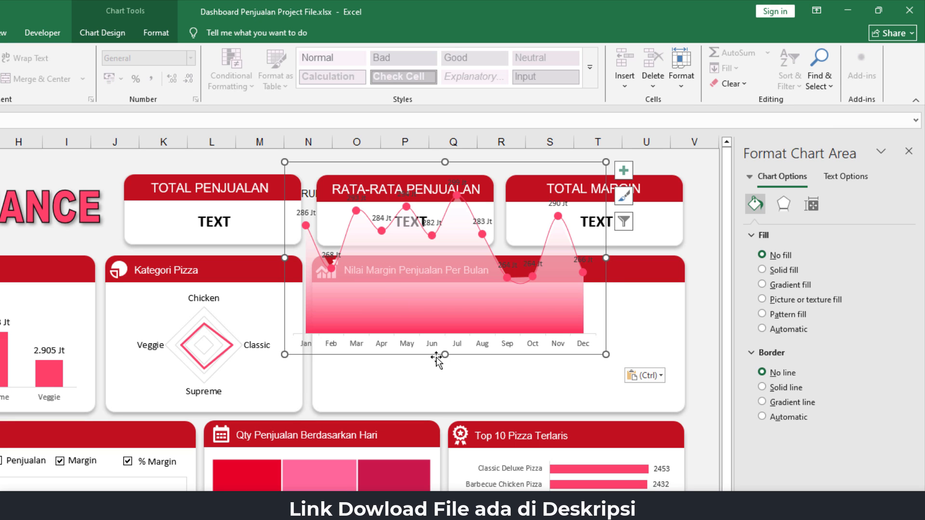
Move and resize the margin chart to fill the "Nilai Margin Penjualan Per Bulan" card.
left_click_drag(438, 366, 481, 425)
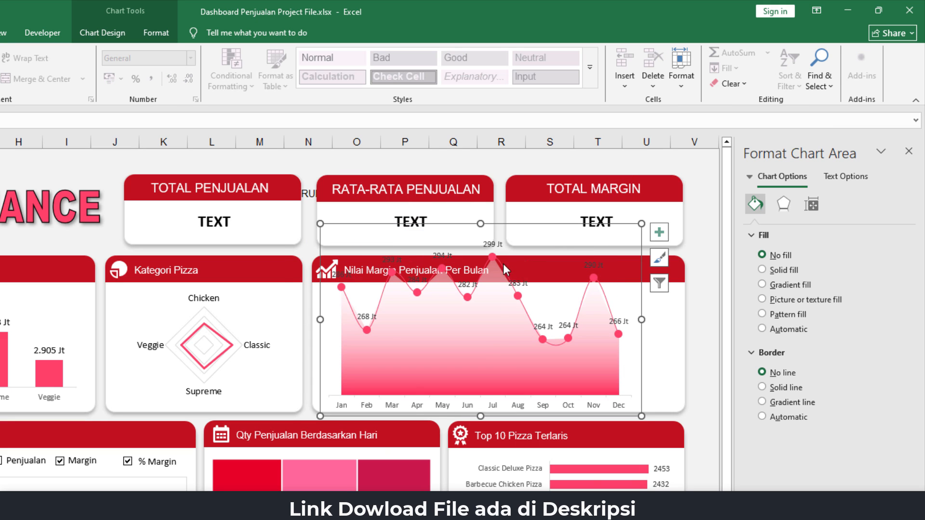
left_click_drag(481, 224, 481, 289)
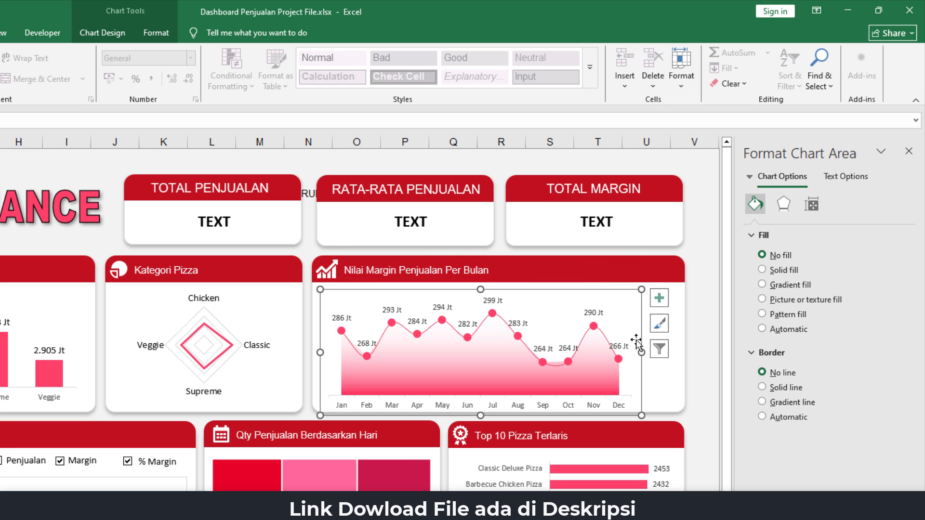
left_click_drag(641, 352, 679, 353)
left_click_drag(321, 351, 317, 353)
left_click_drag(498, 415, 498, 409)
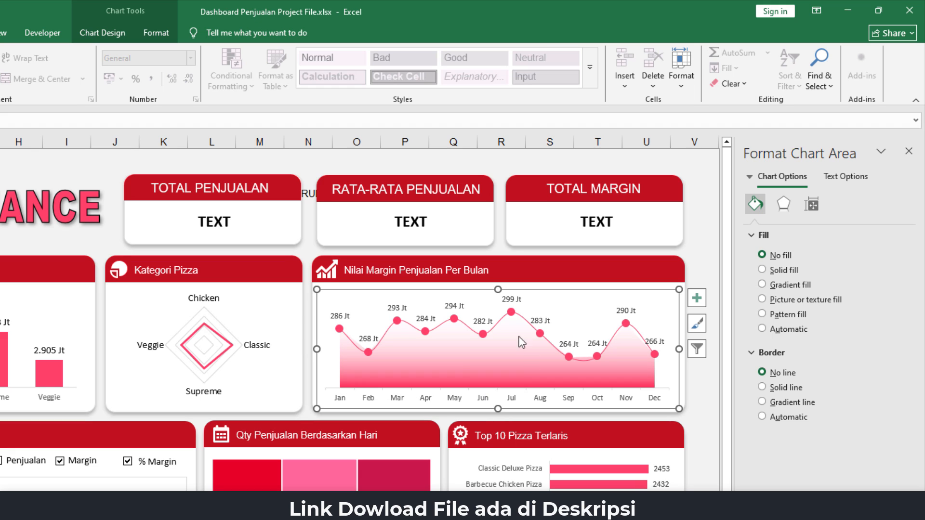
left_click(699, 244)
Select the plot area of the margin chart on the dashboard.
left_click(493, 360)
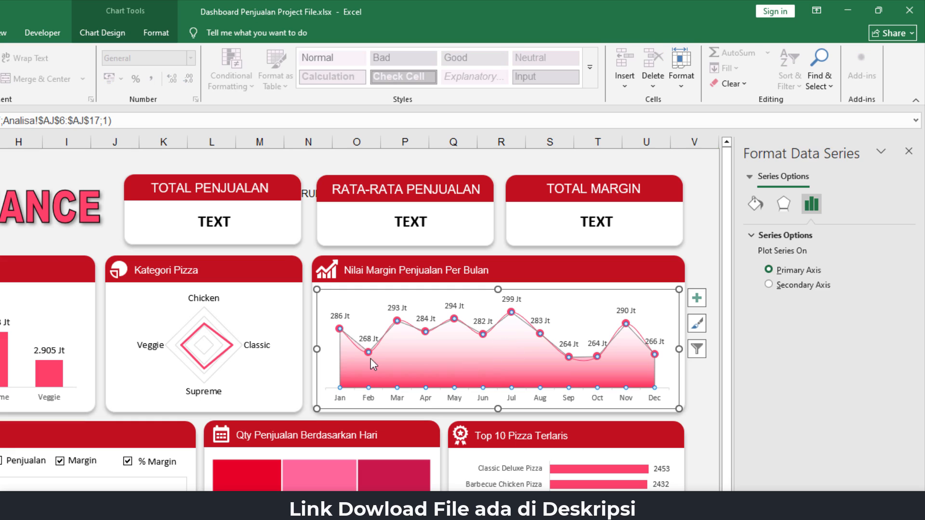
left_click(336, 352)
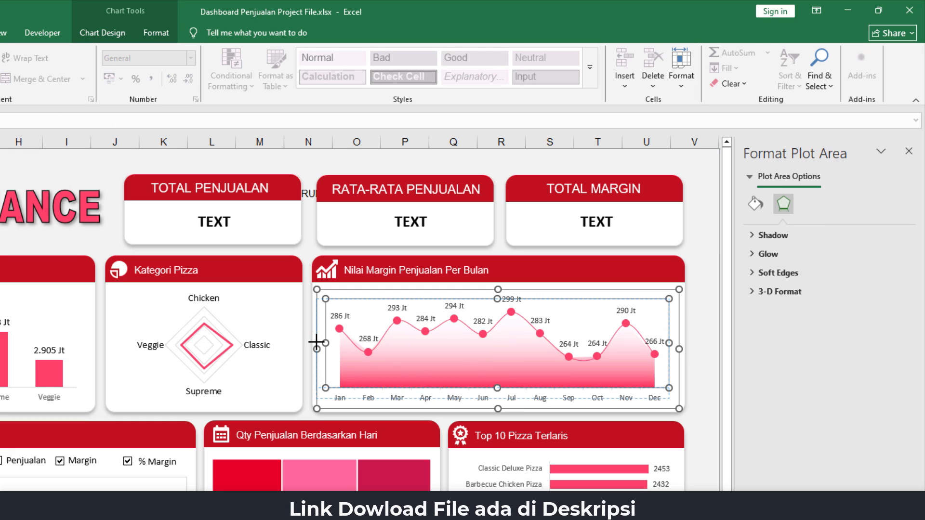